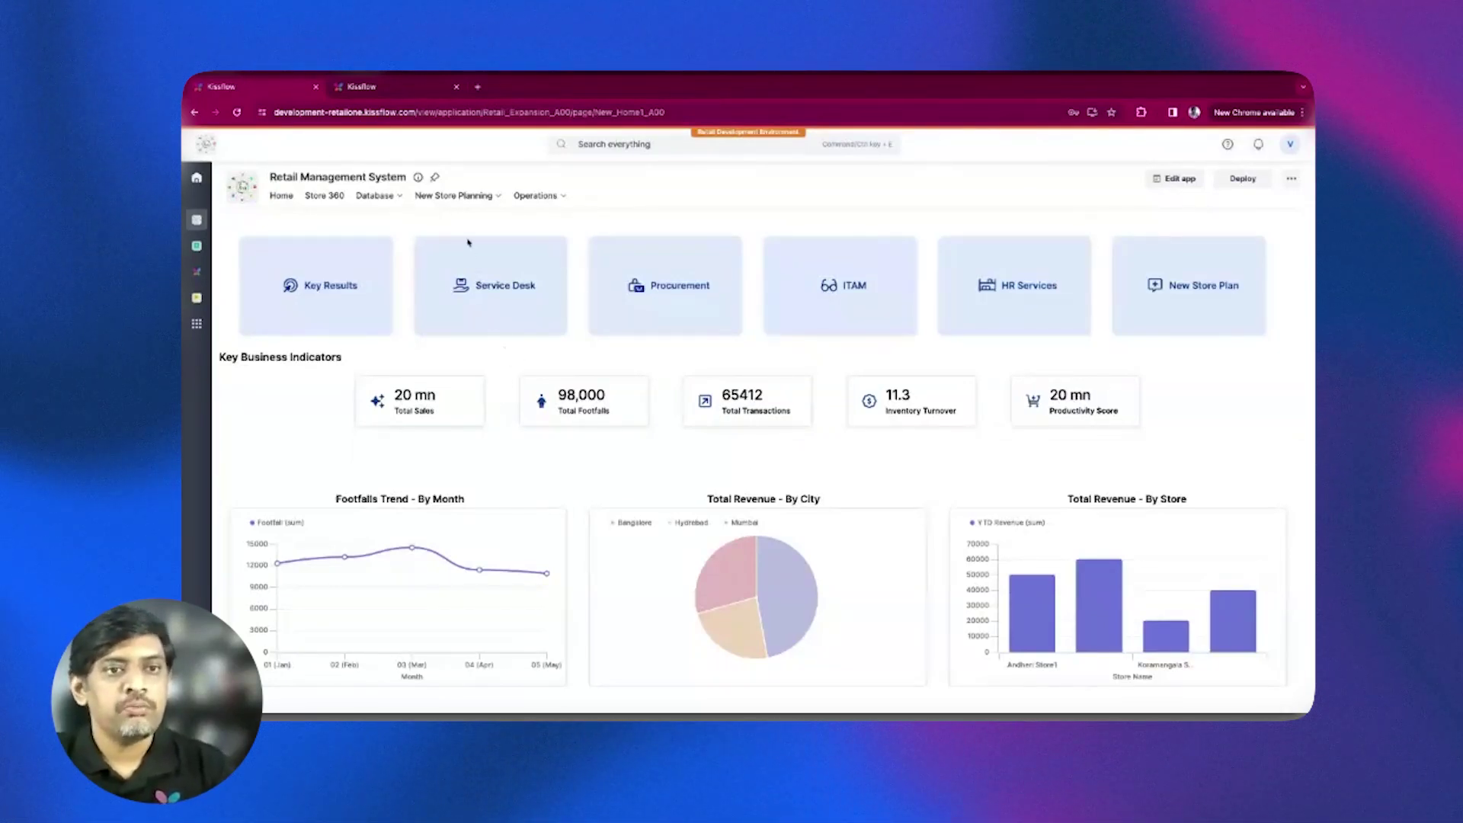
Open the Site Selection board under New Store Planning and review its items across the priority rows and status columns.
left_click(466, 197)
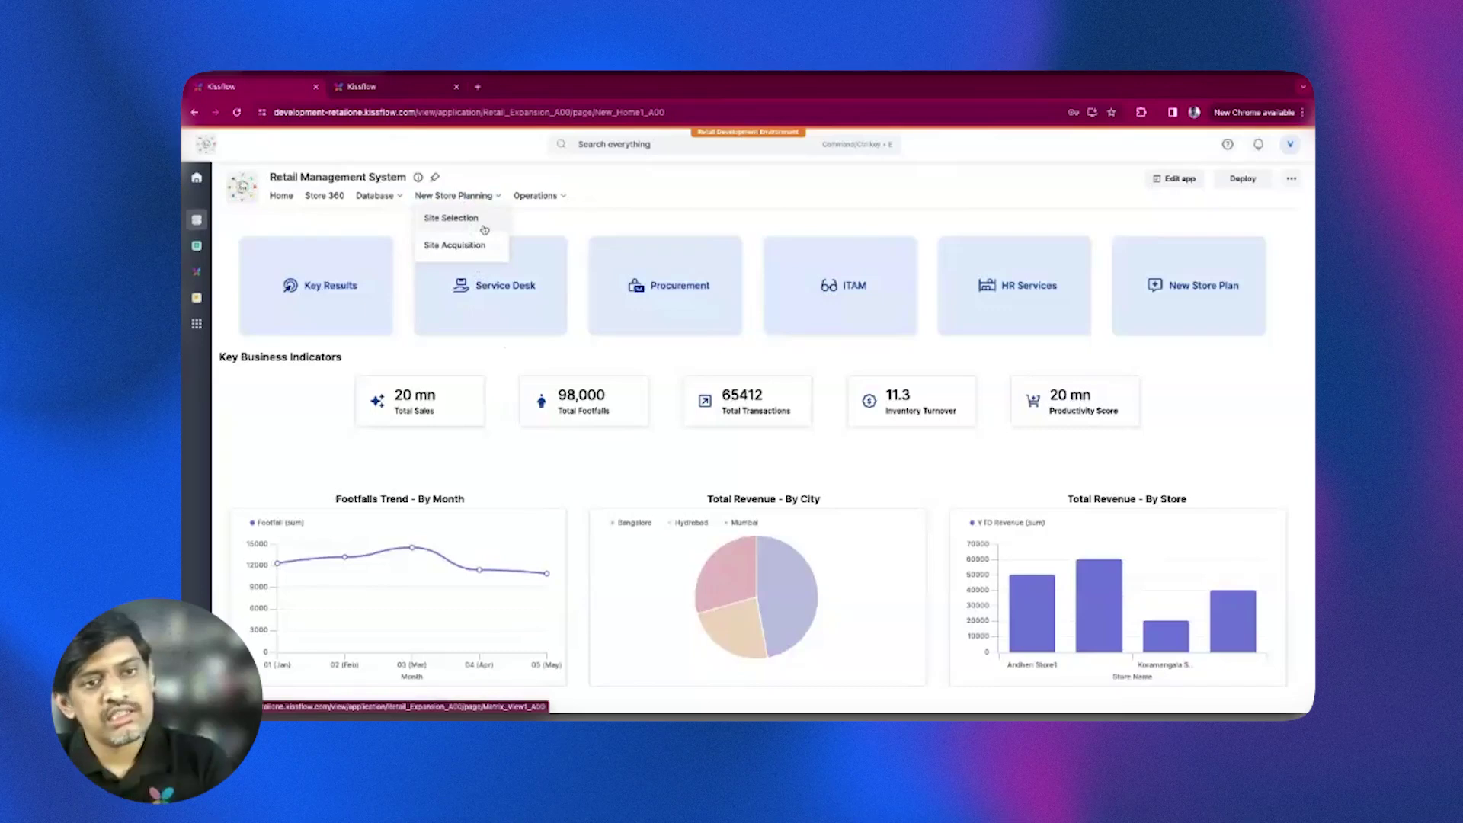
left_click(484, 229)
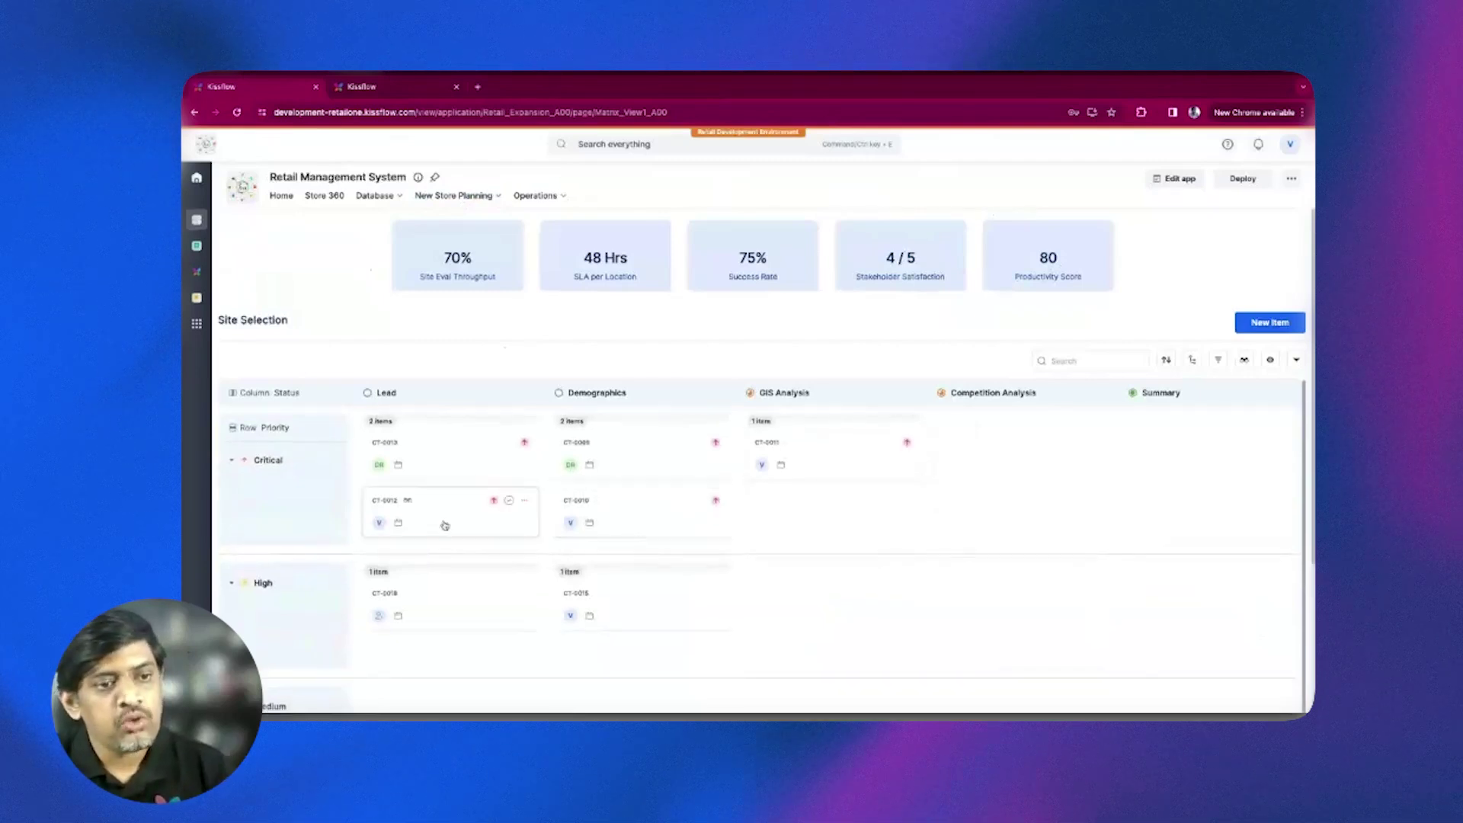
scroll(389, 558, "down", 2)
scroll(390, 565, "down", 2)
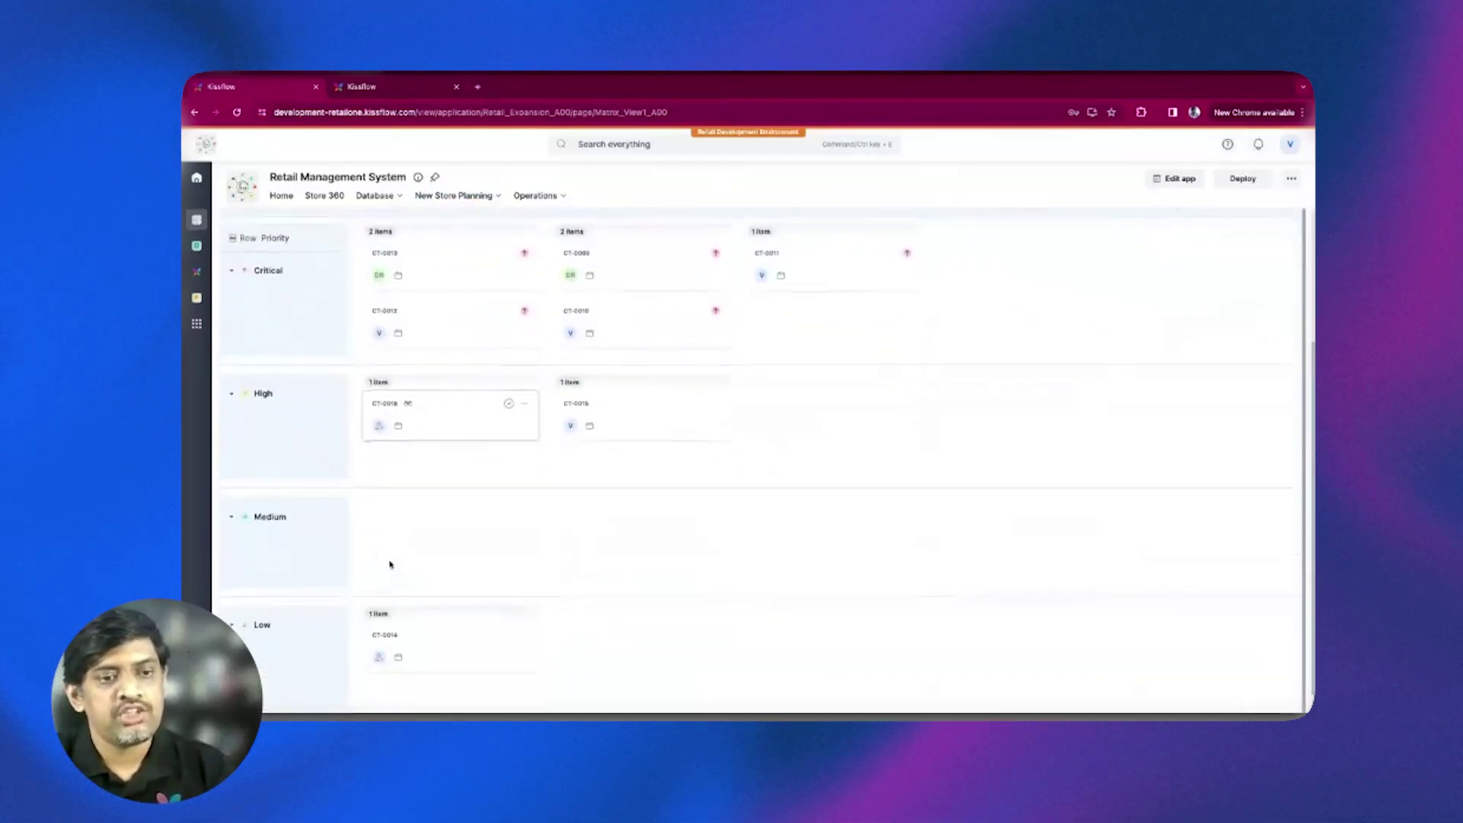
key("ctrl+Up")
key("ctrl+Up")
scroll(593, 495, "down", 1)
scroll(594, 492, "up", 3)
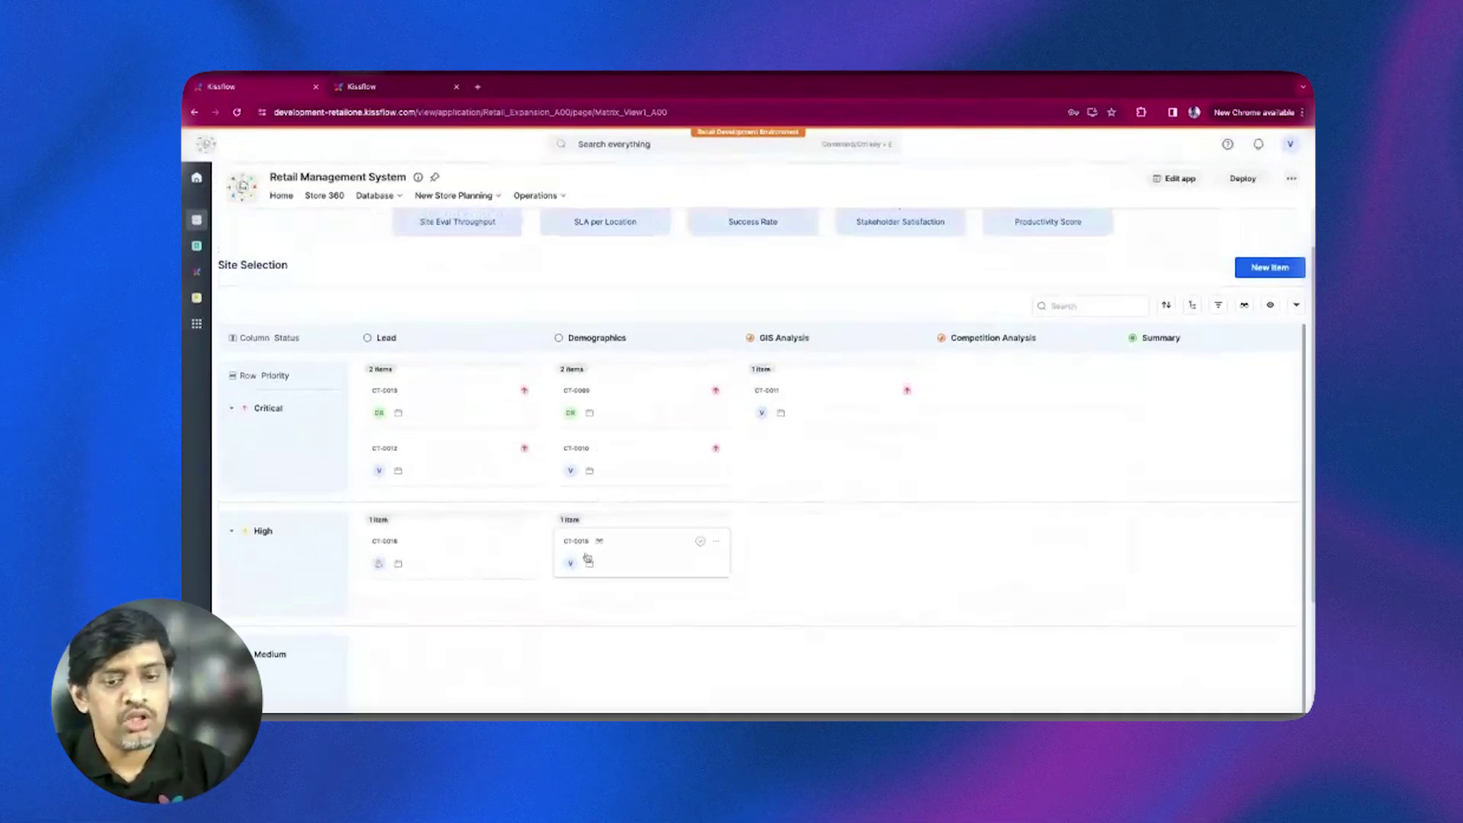
scroll(587, 557, "up", 1)
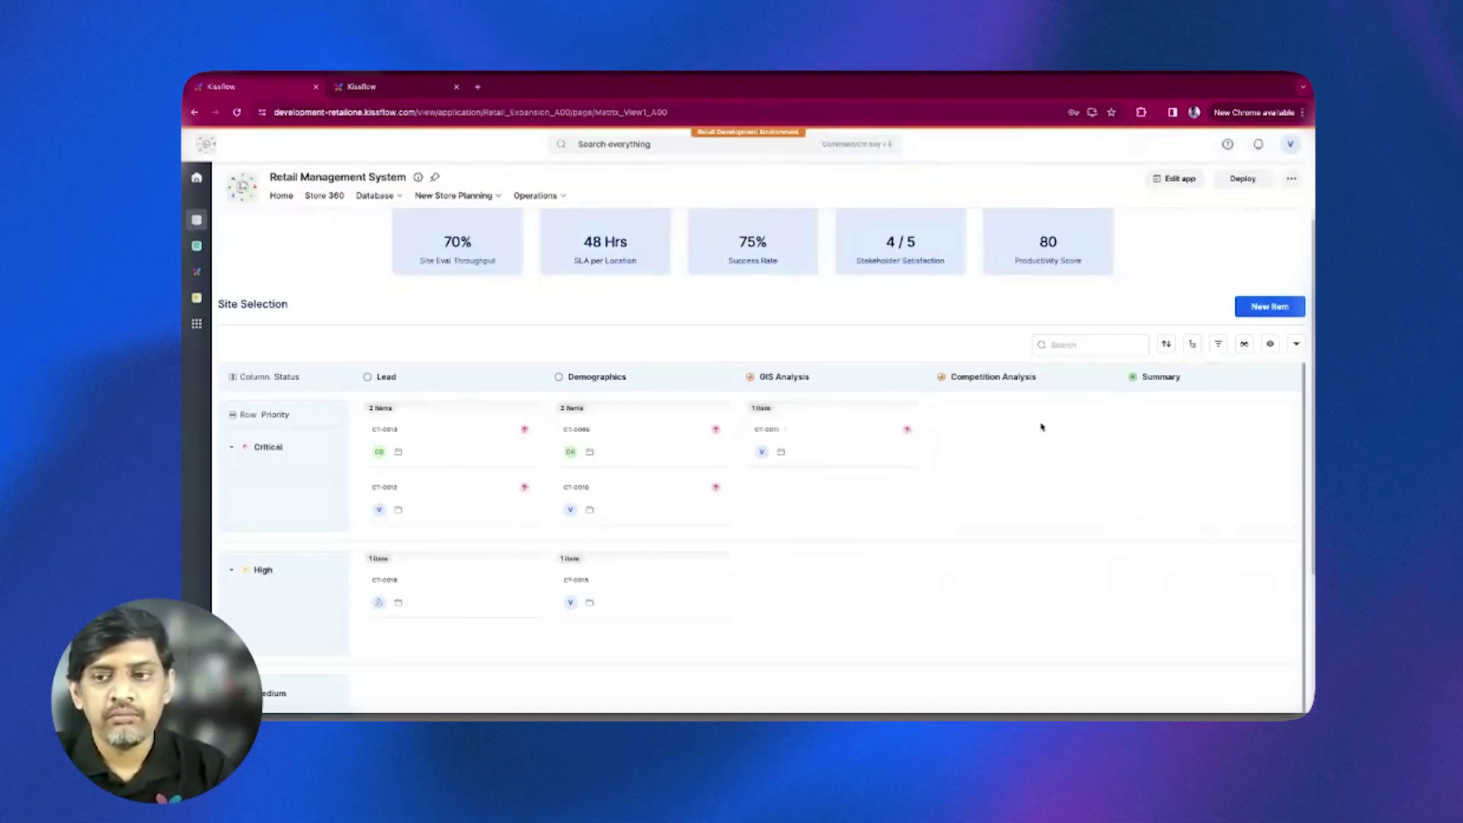
left_click(1269, 347)
left_click(1269, 347)
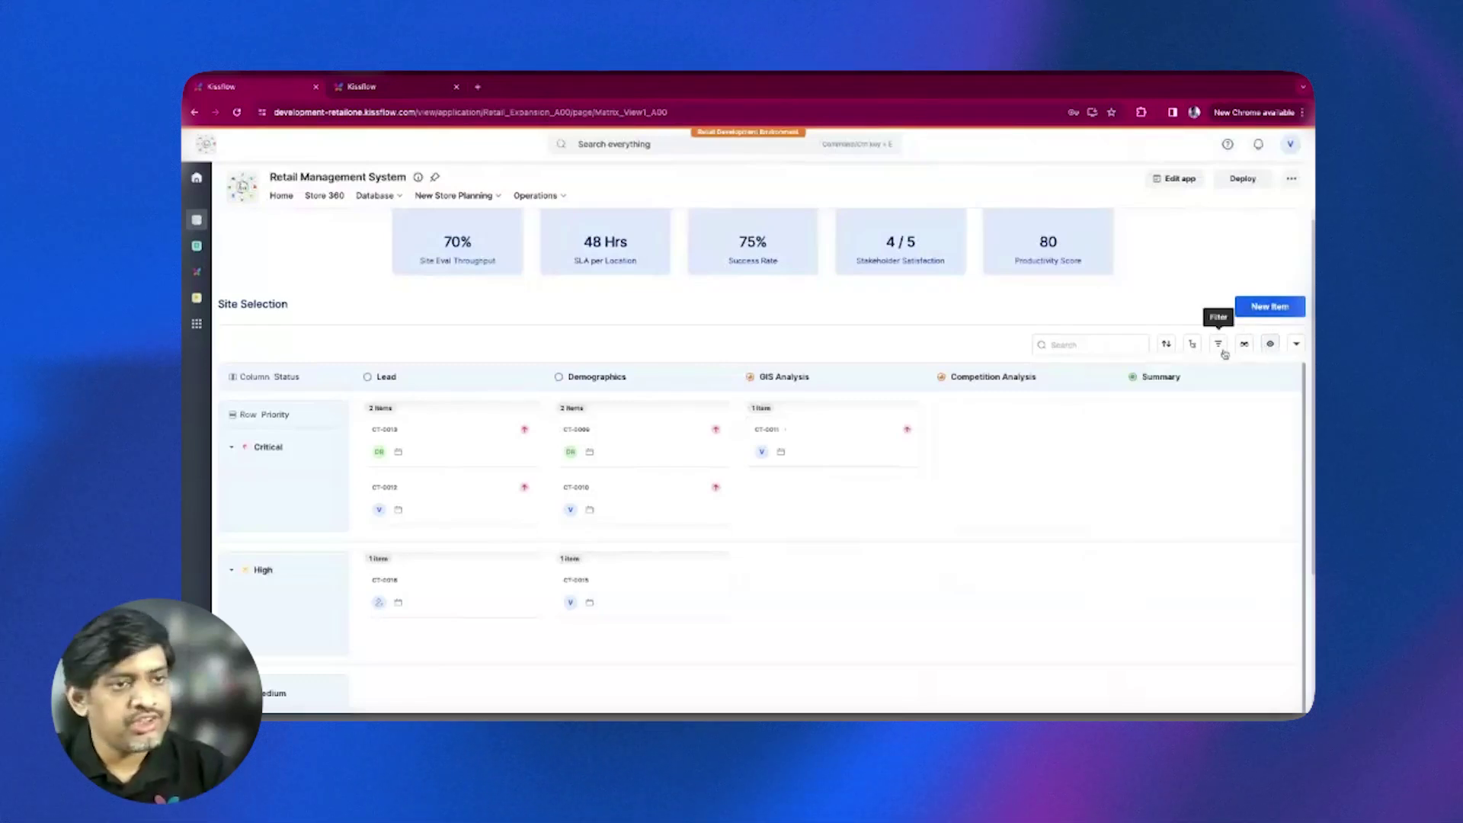
left_click(1114, 346)
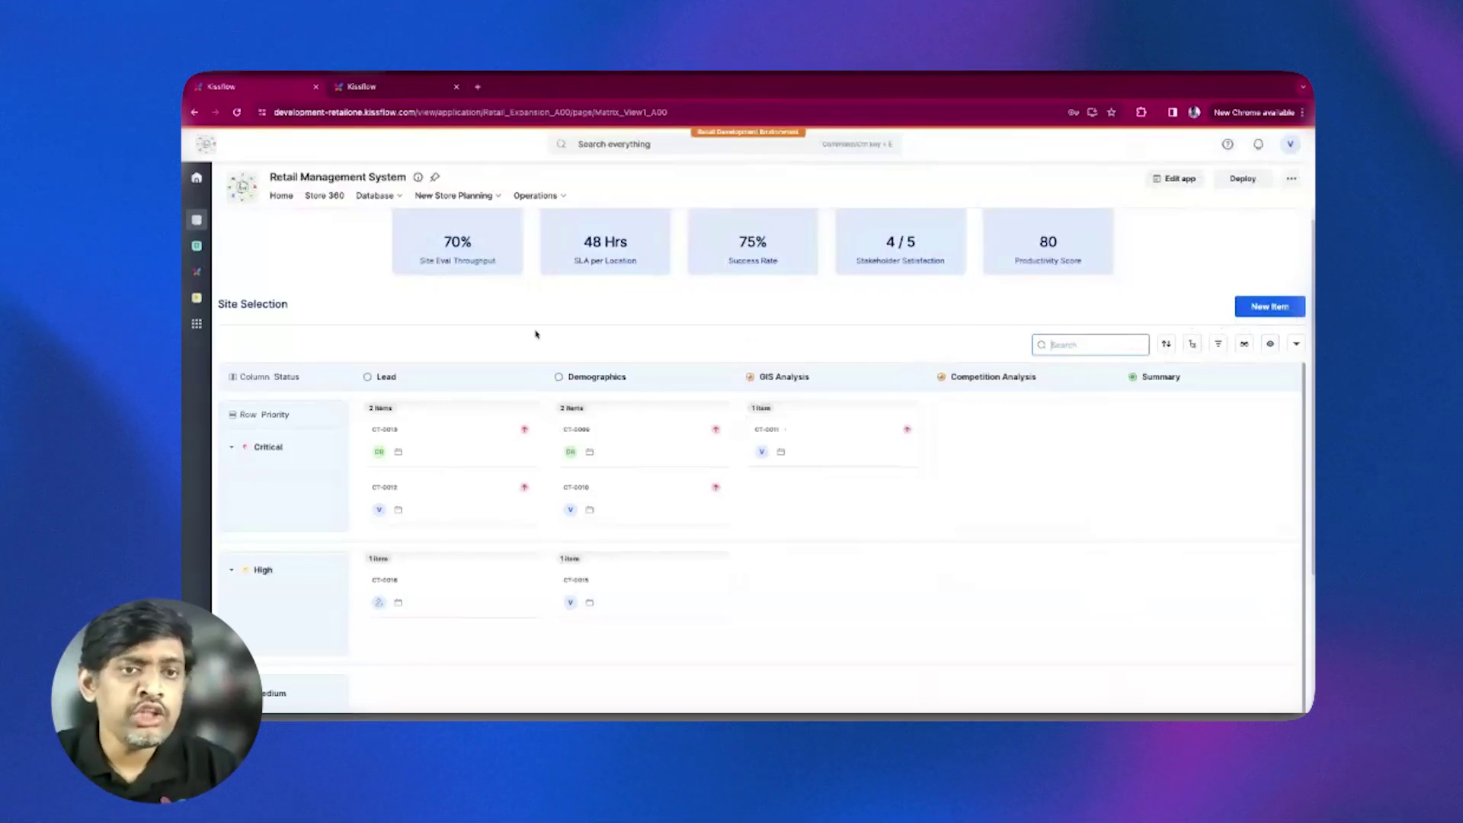
Switch to the project manager's view and review the Site Selection board's status columns through to Closed.
key("ctrl+Right")
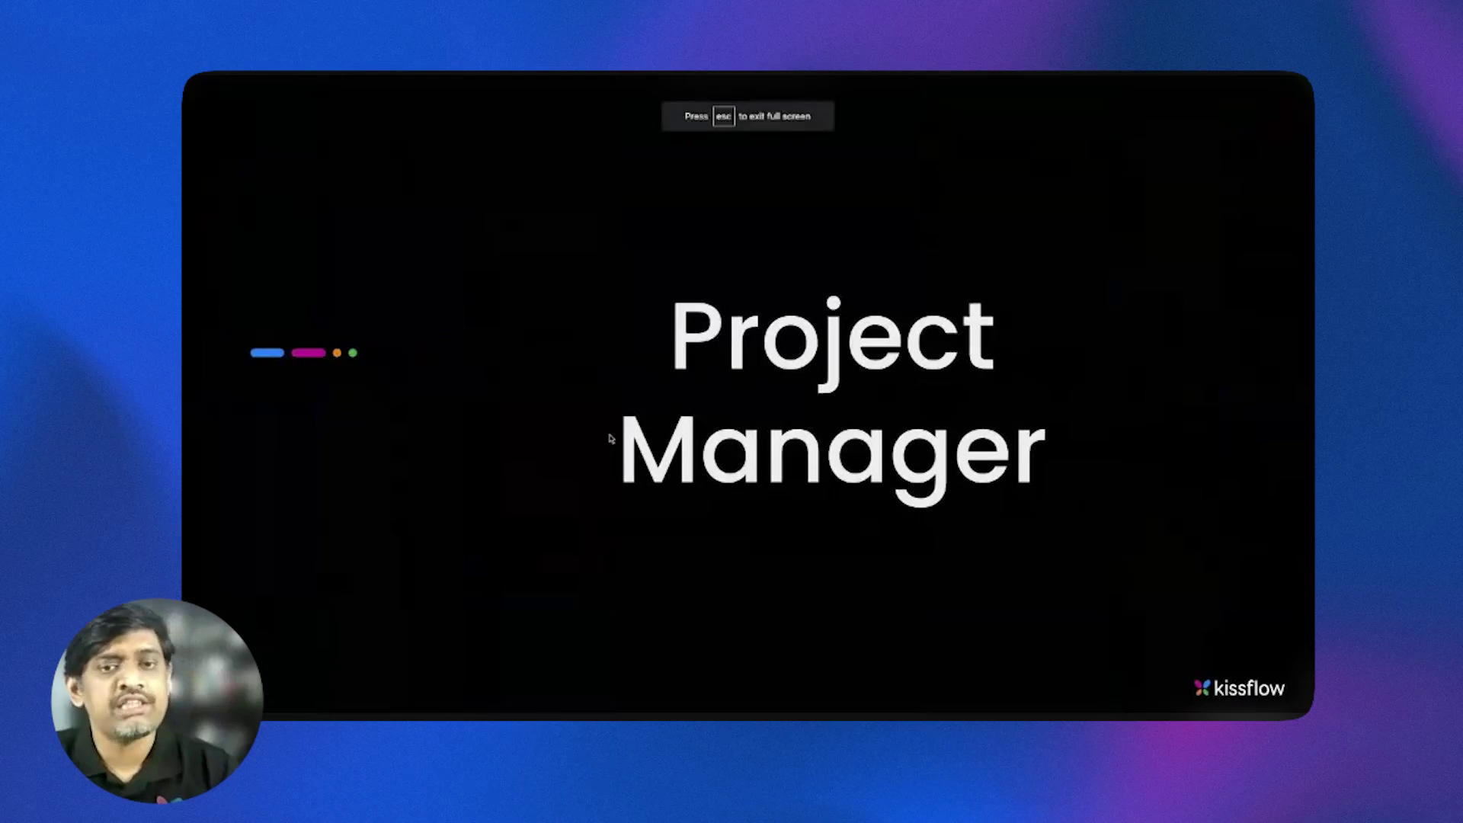
key("ctrl+Right")
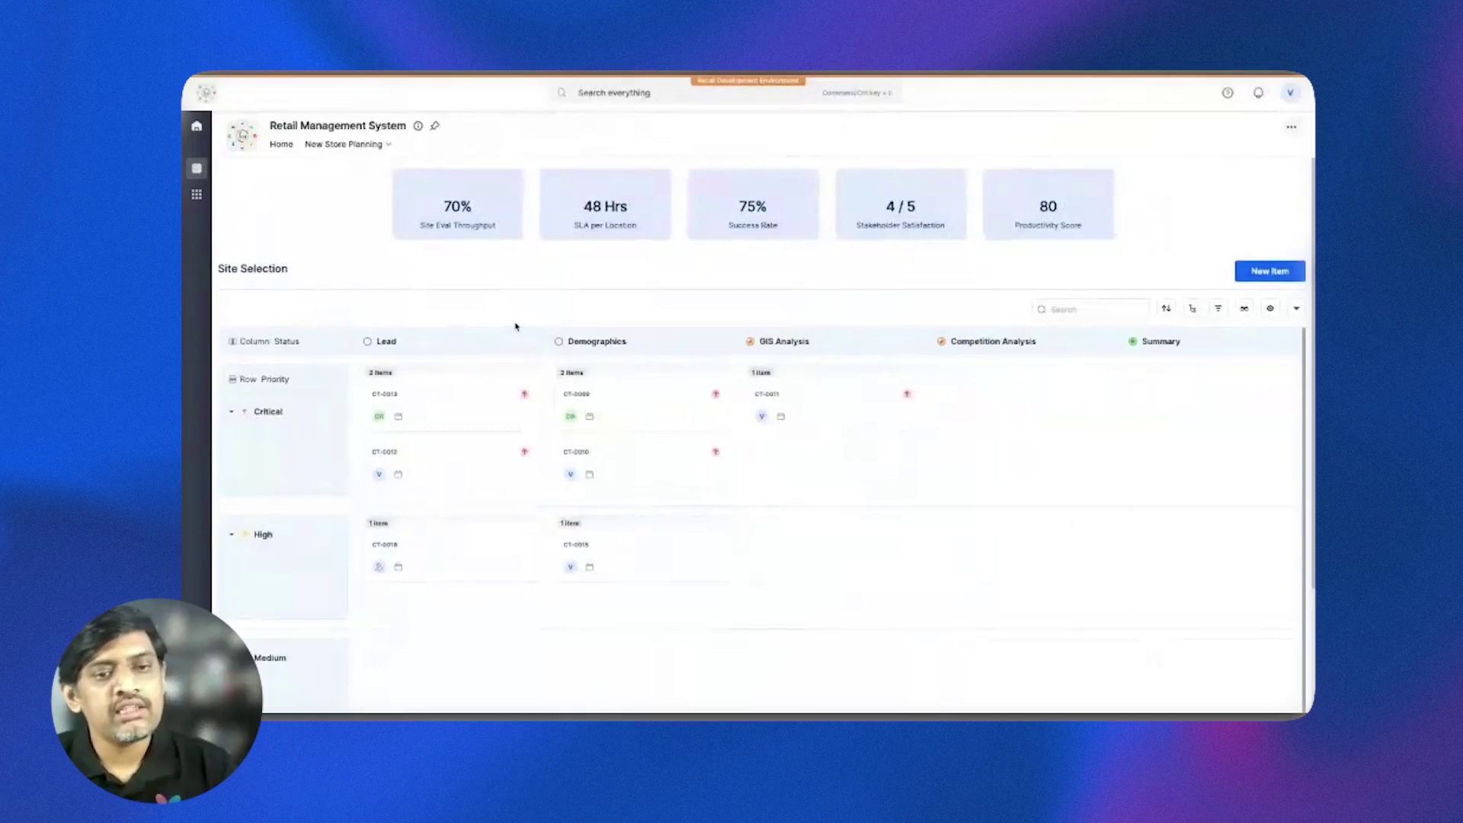
left_click(370, 147)
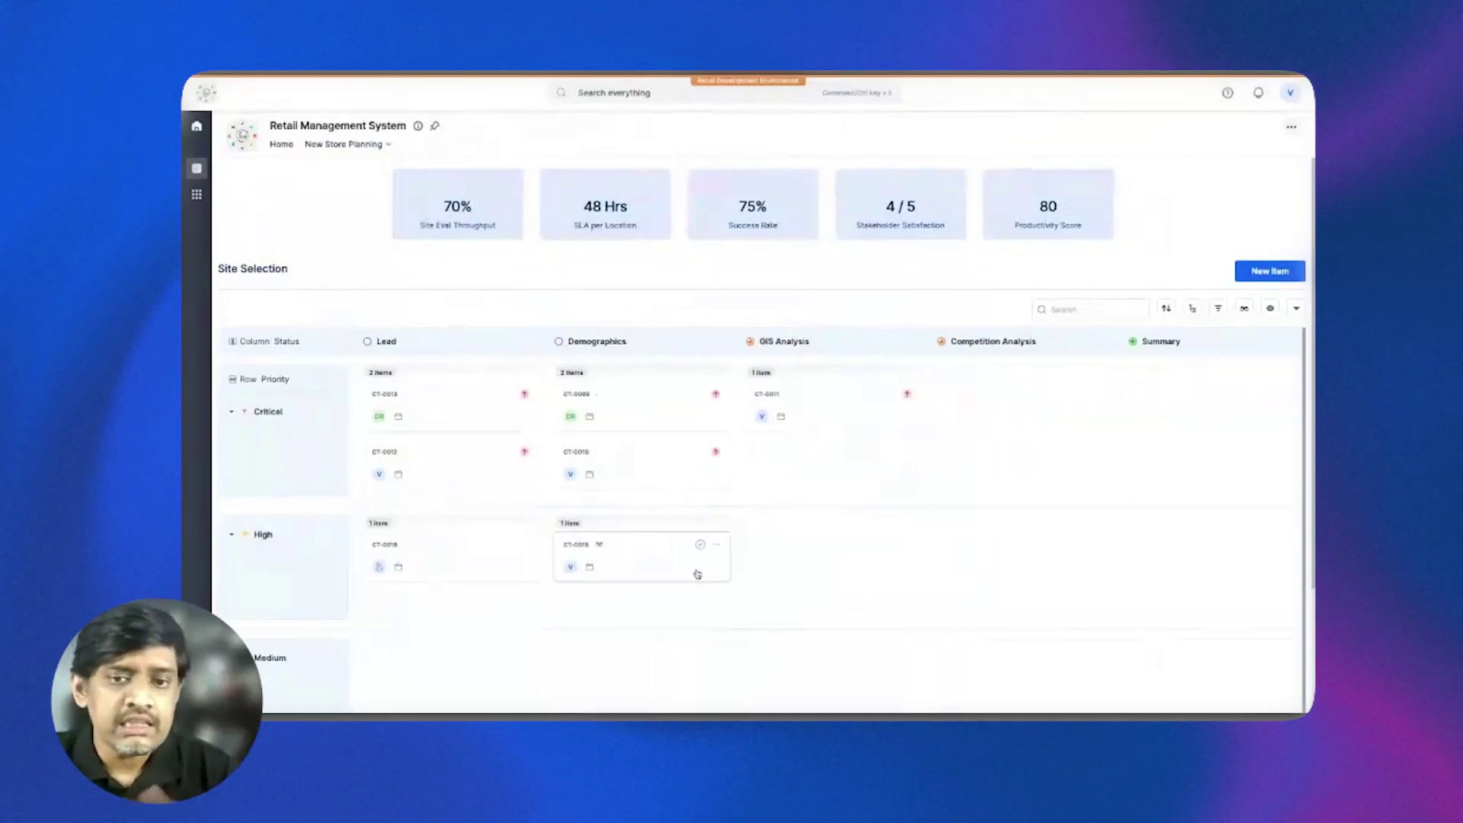
scroll(970, 531, "right", 1)
scroll(970, 531, "right", 5)
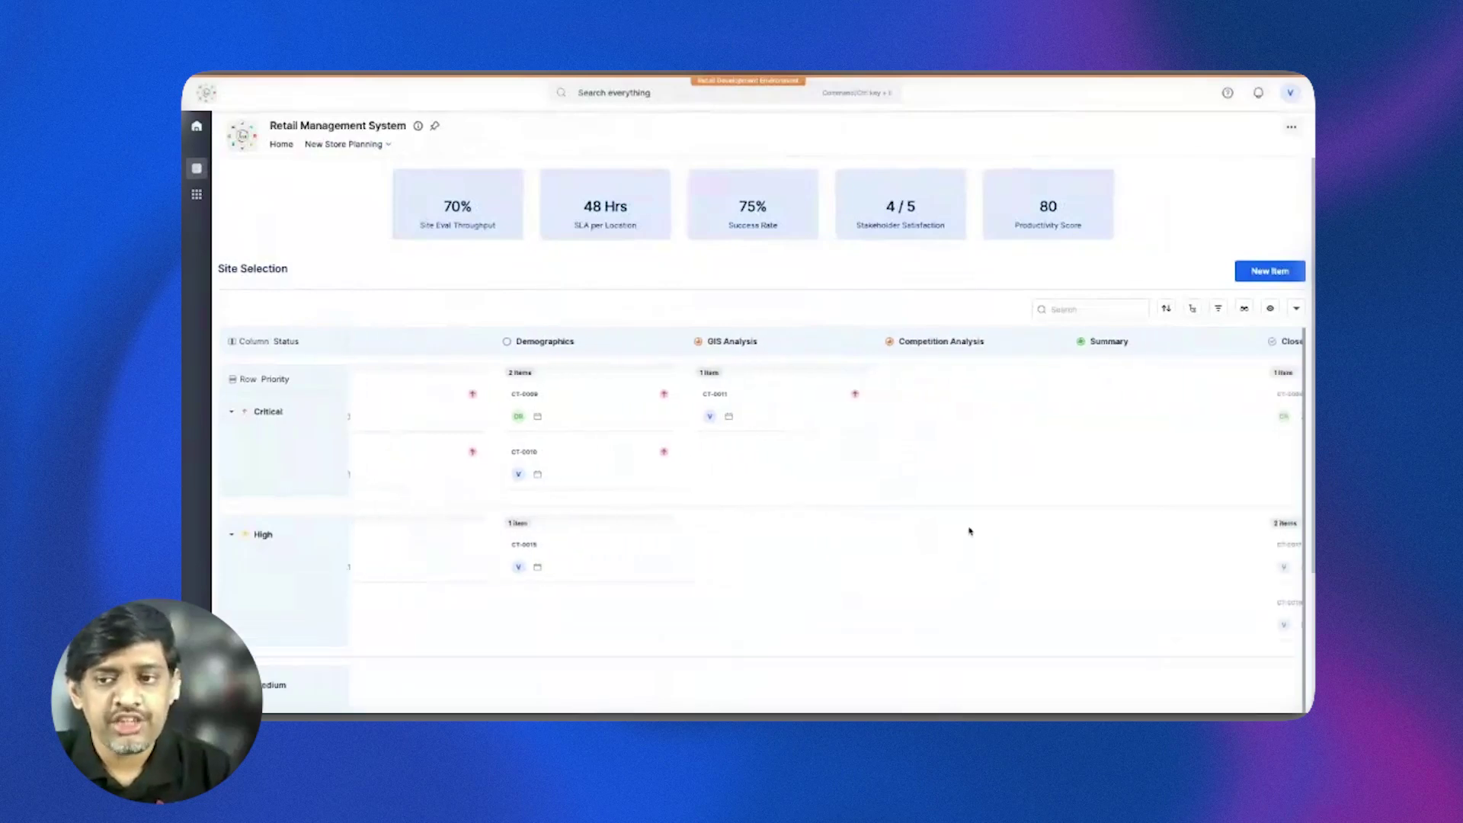
scroll(970, 531, "right", 1)
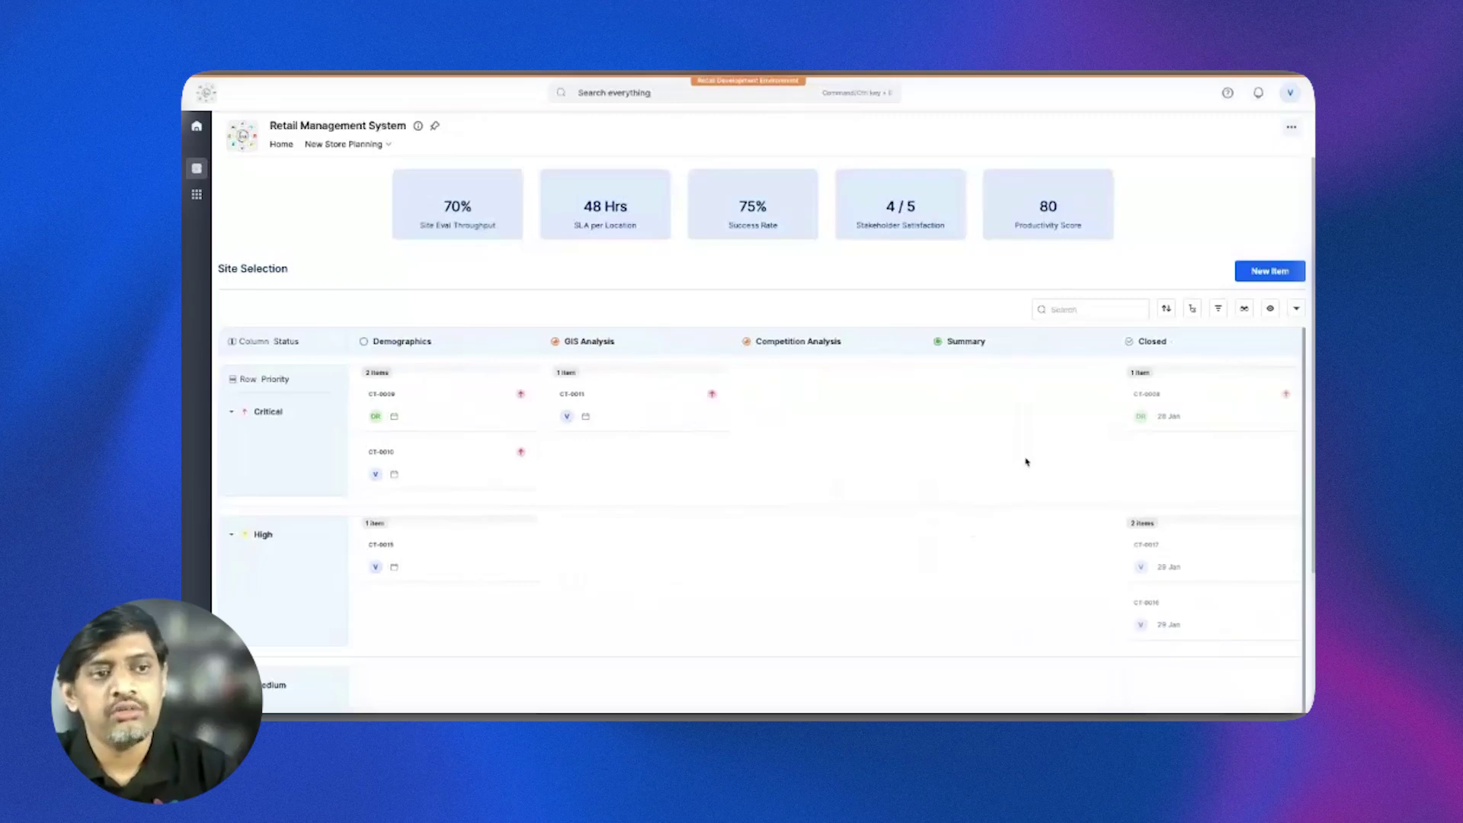
left_click(1065, 310)
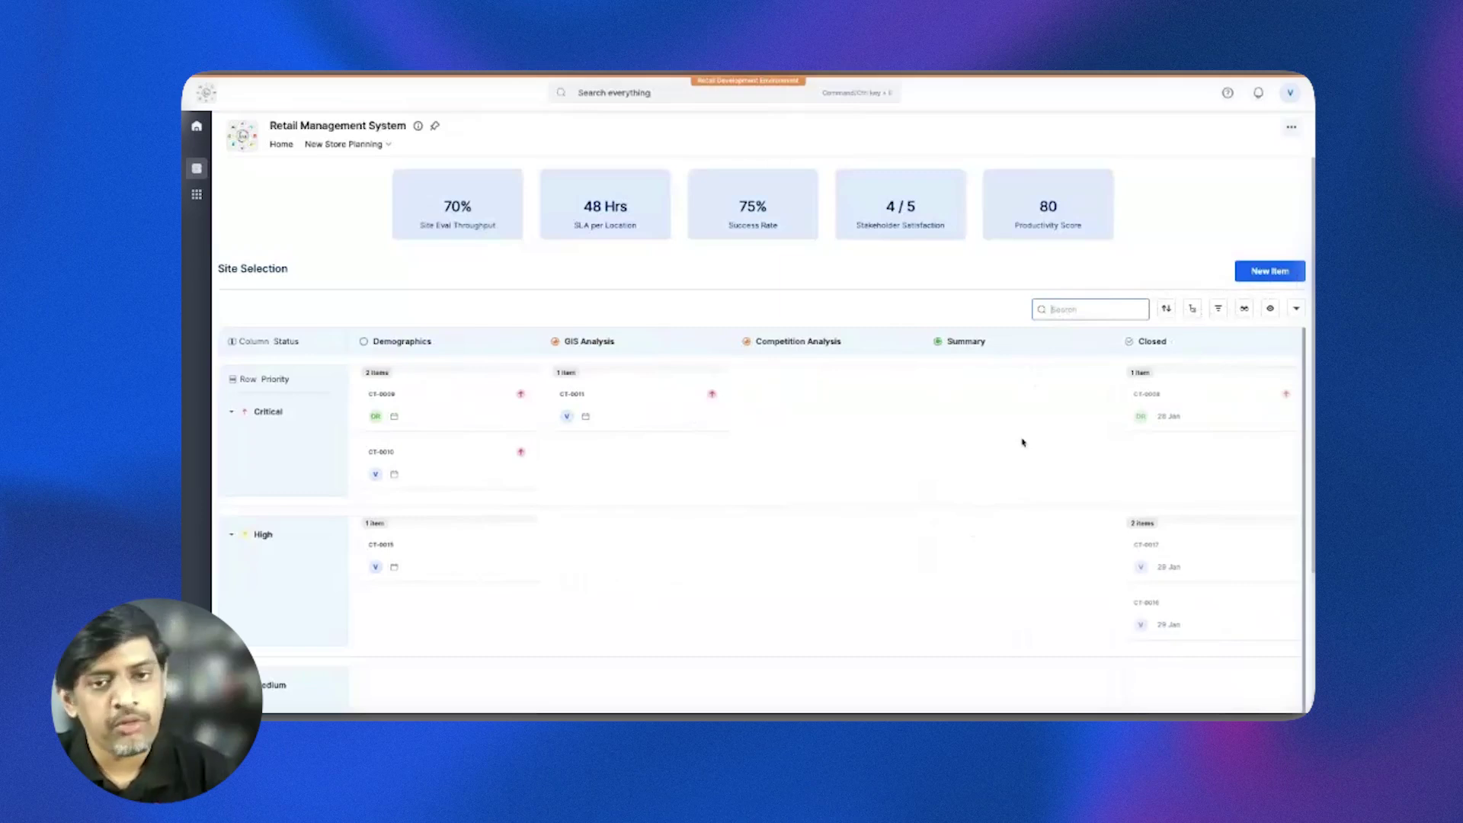
Switch to the site analyst's view and review the full list of Site Selection tasks.
key("ctrl+Right")
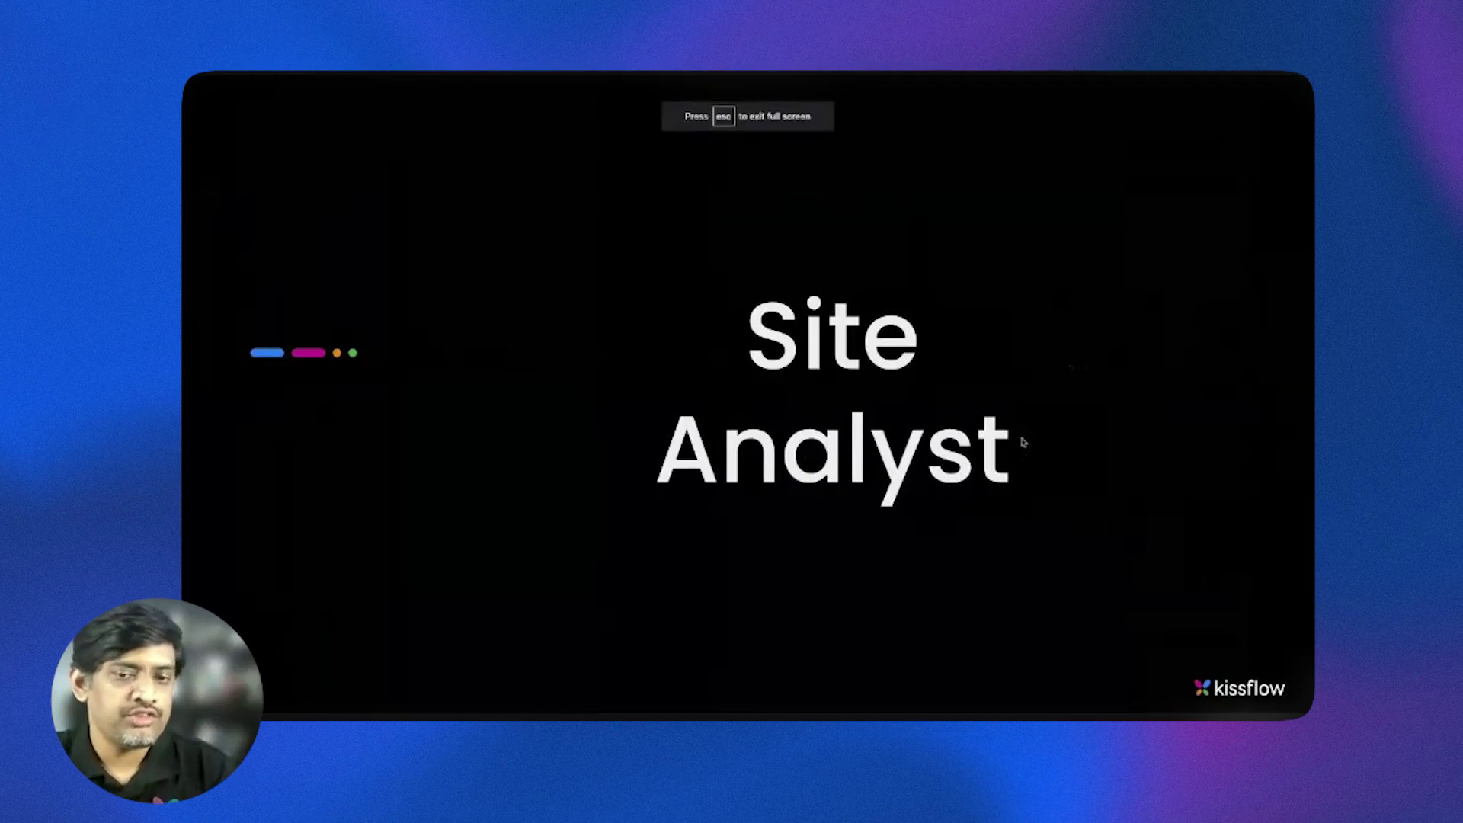
key("ctrl+Left")
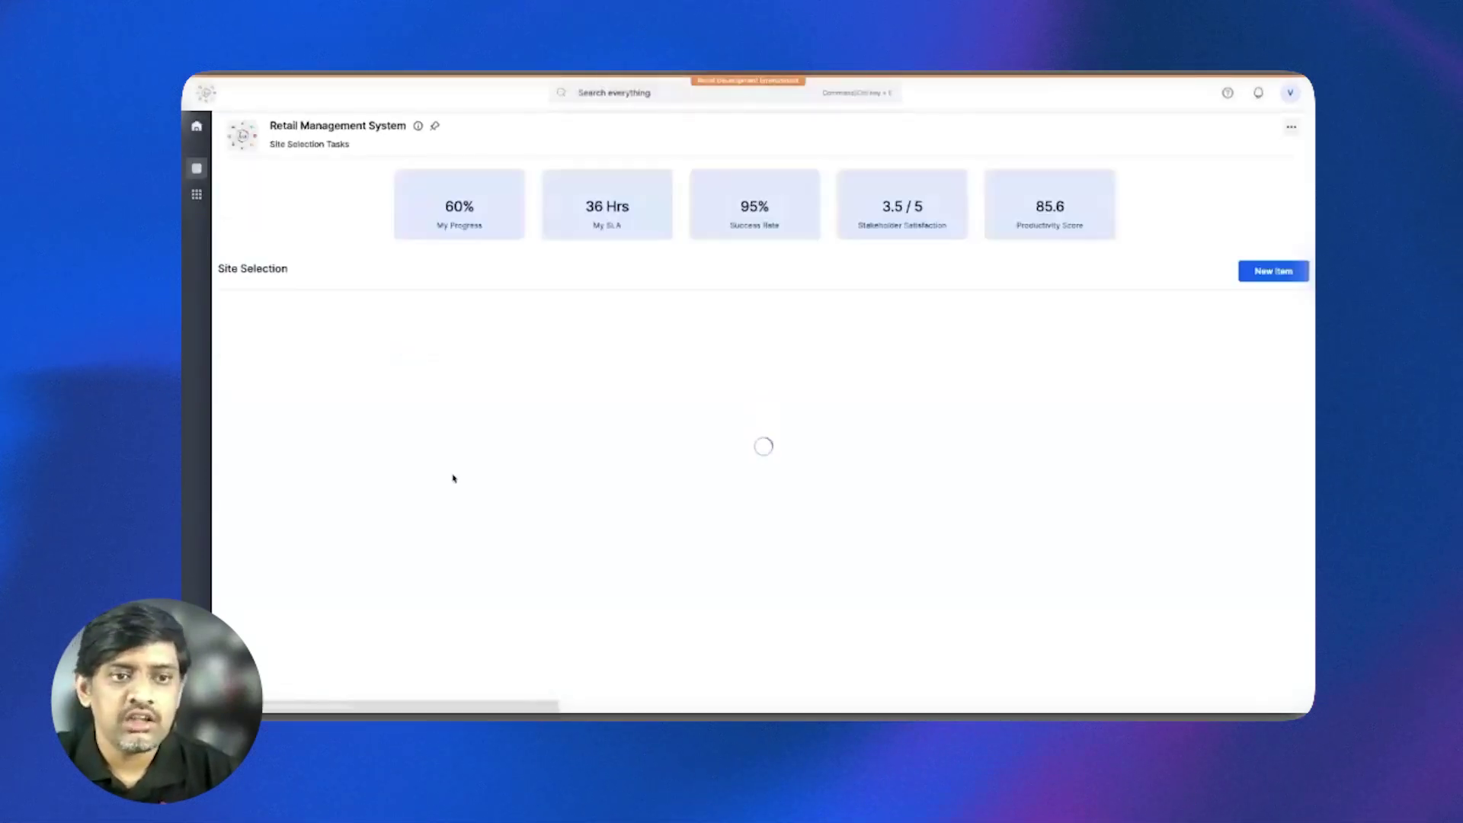
scroll(454, 478, "down", 2)
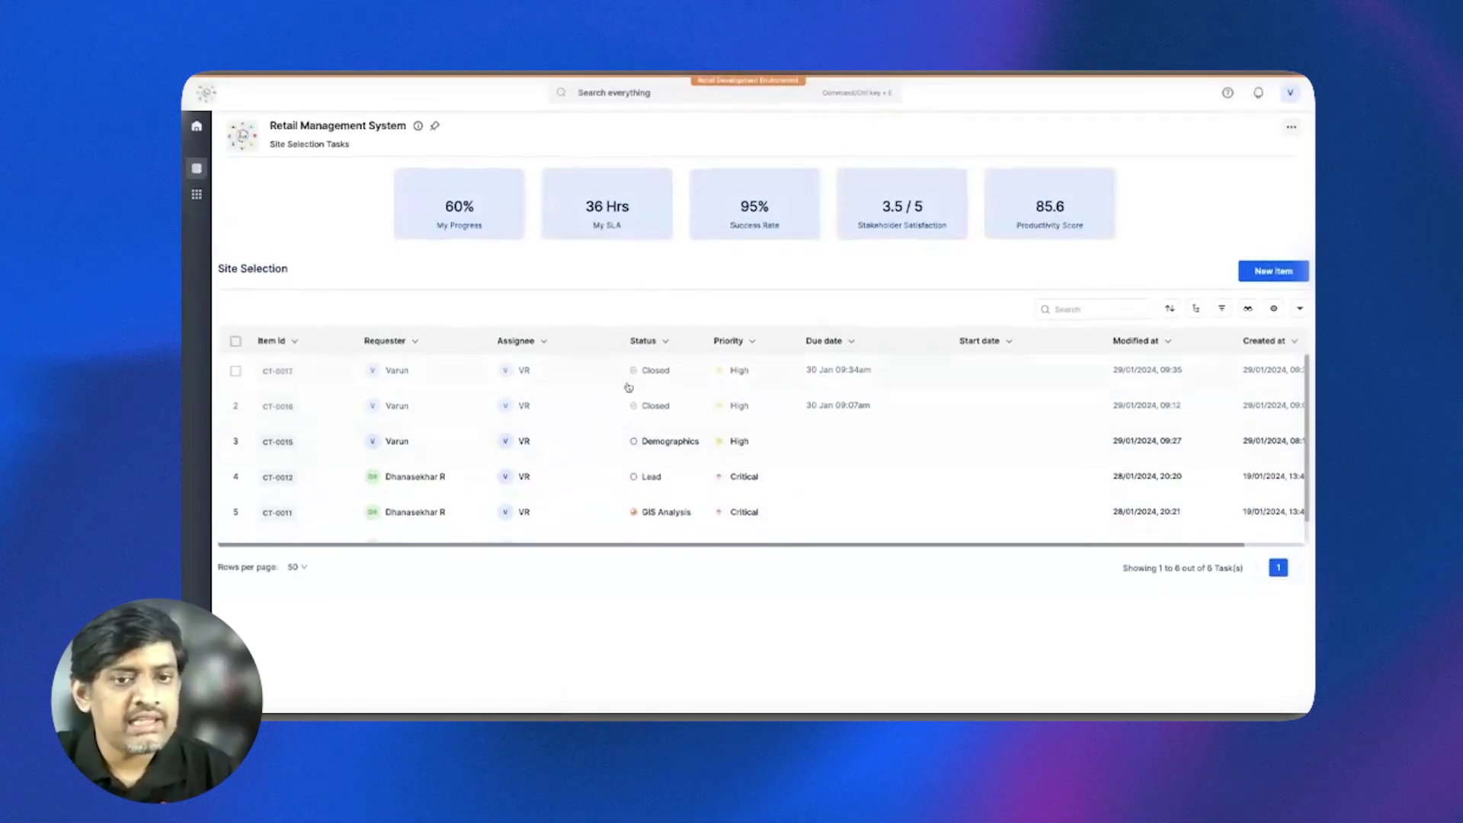
scroll(632, 506, "down", 1)
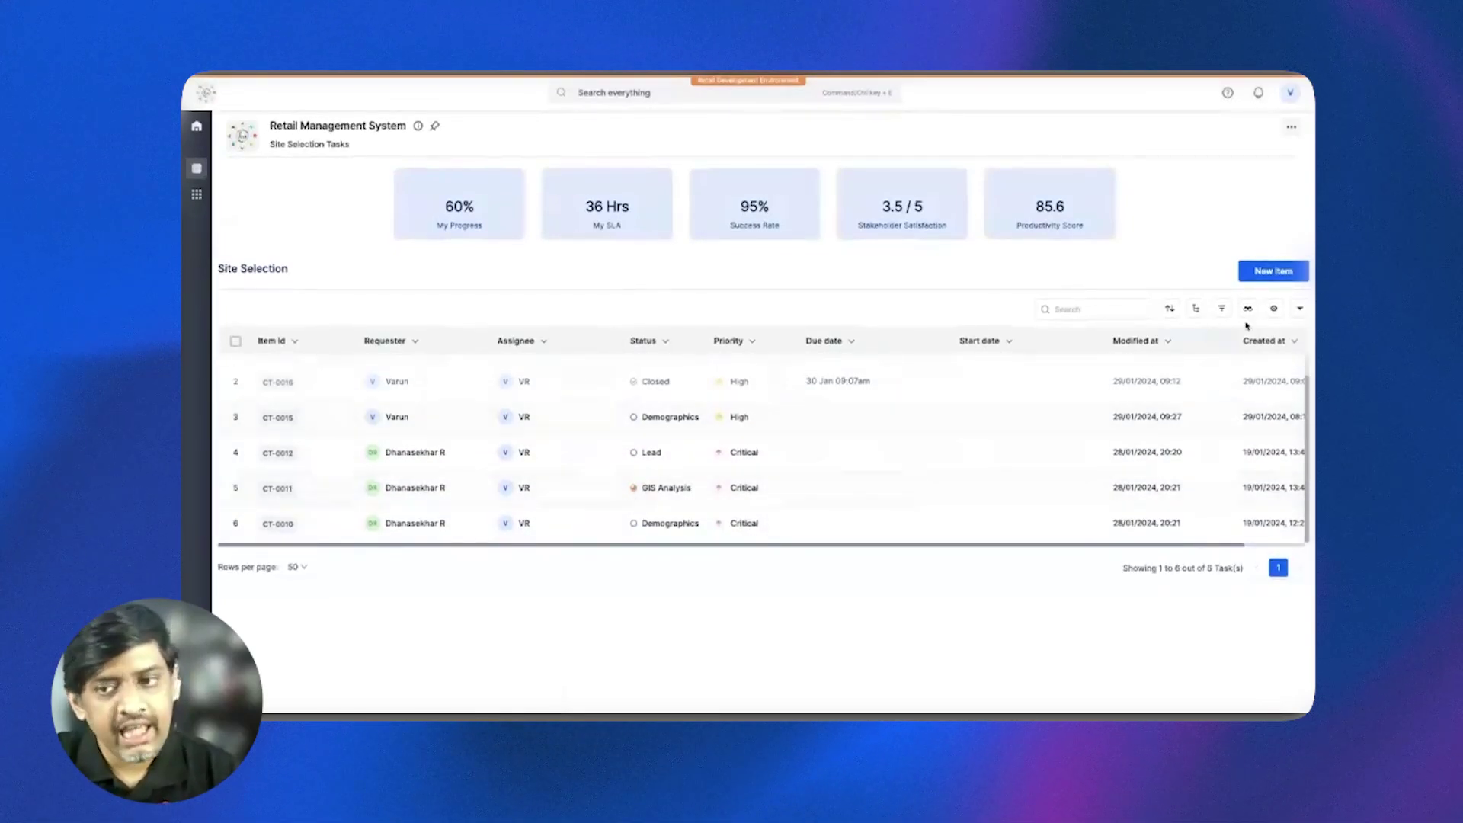
left_click(1273, 310)
left_click(1273, 311)
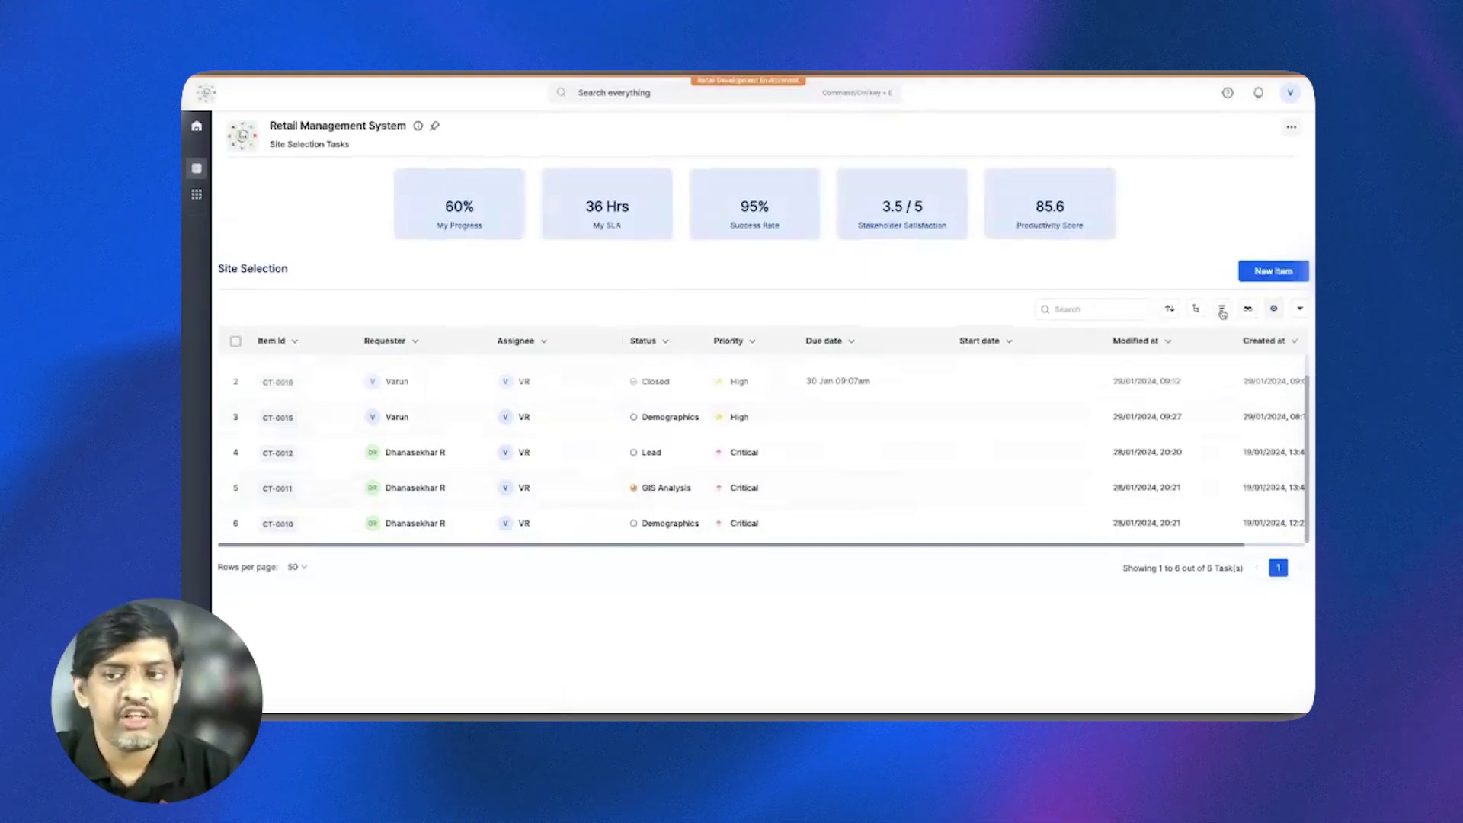
left_click(1097, 309)
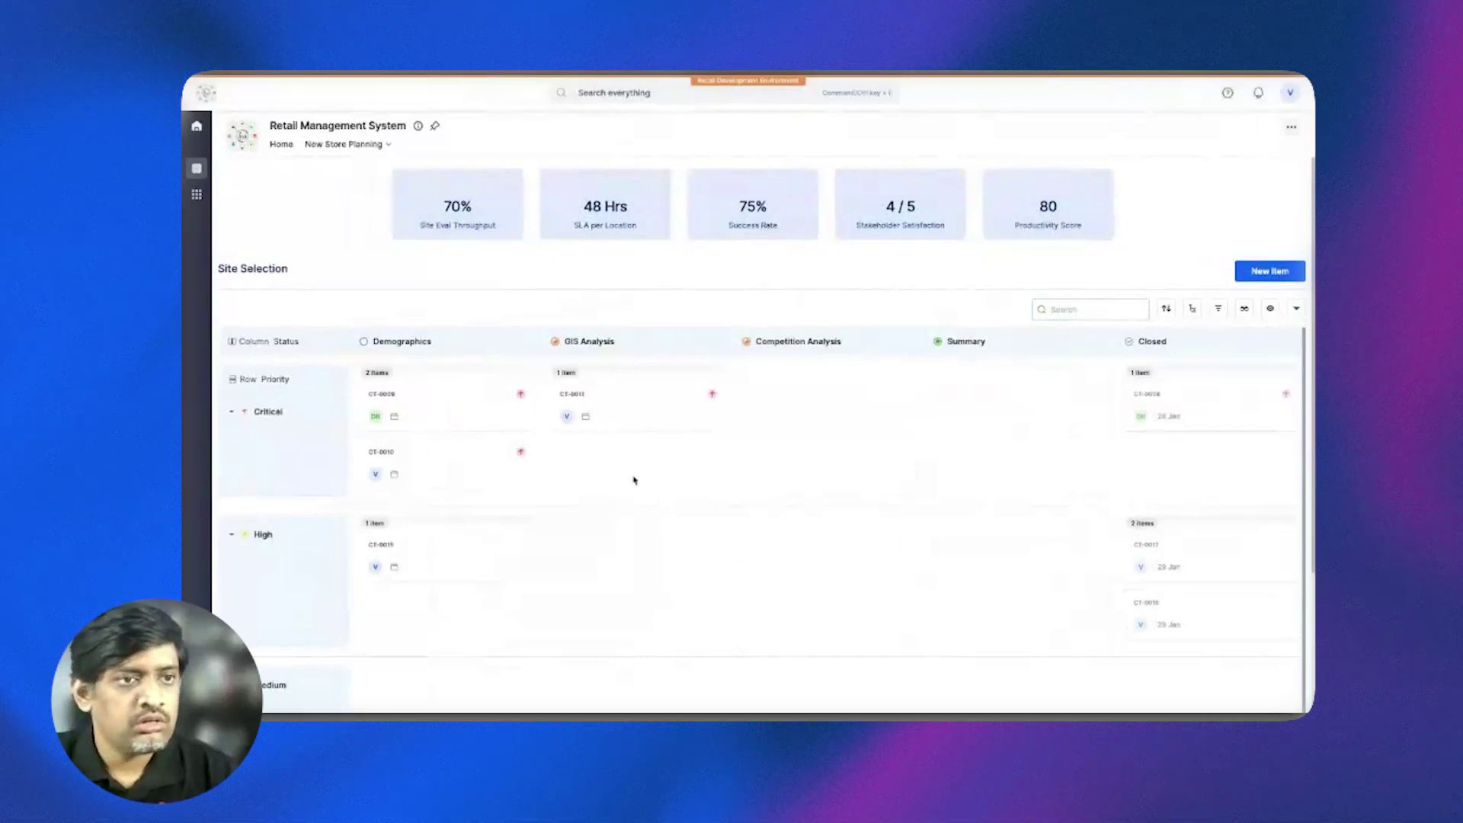
Reload the project manager's Site Selection board, open the High-priority item in the Lead column, and review its lead and site details.
key("super+r")
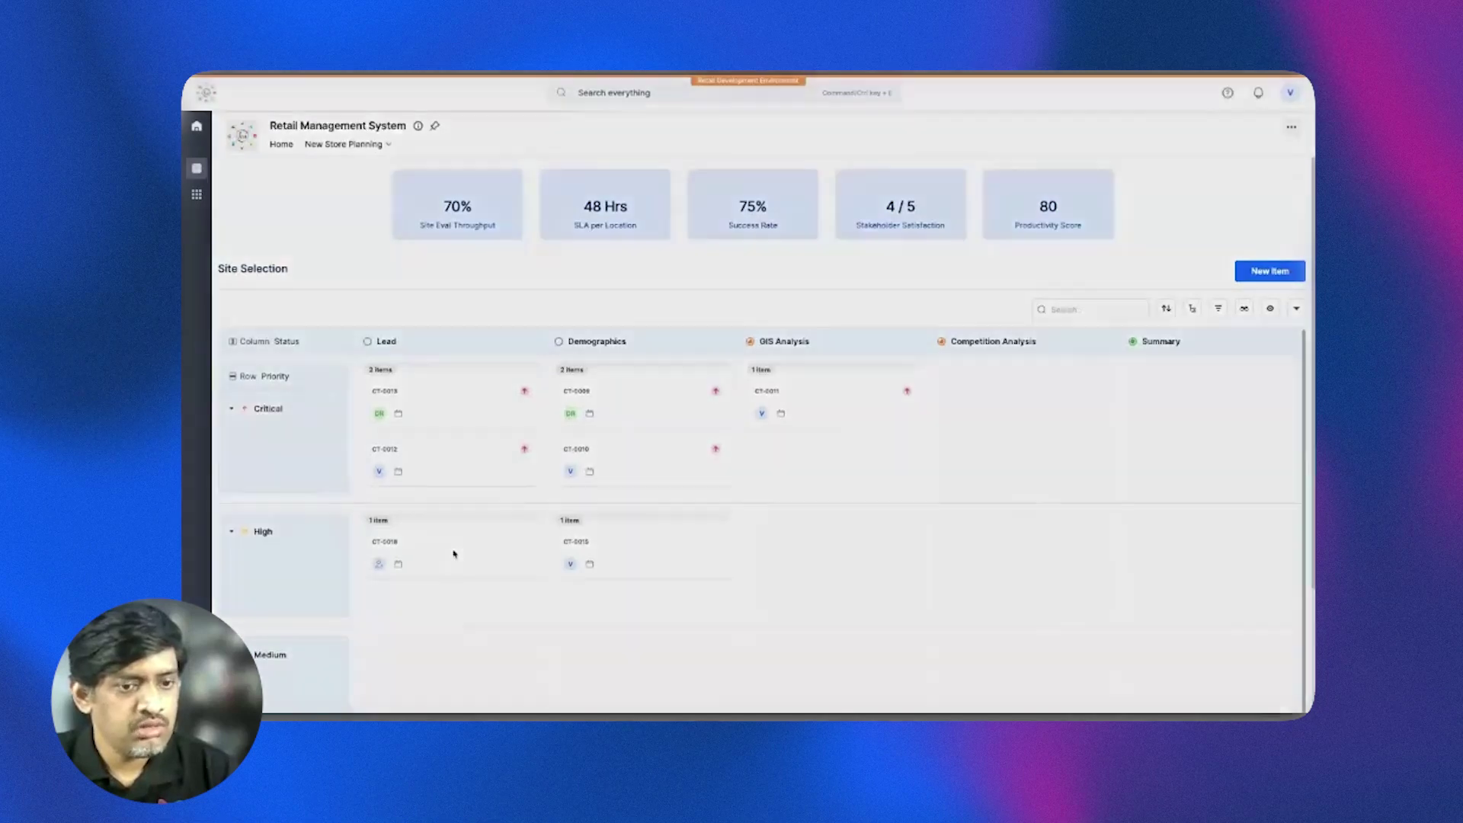
left_click(454, 554)
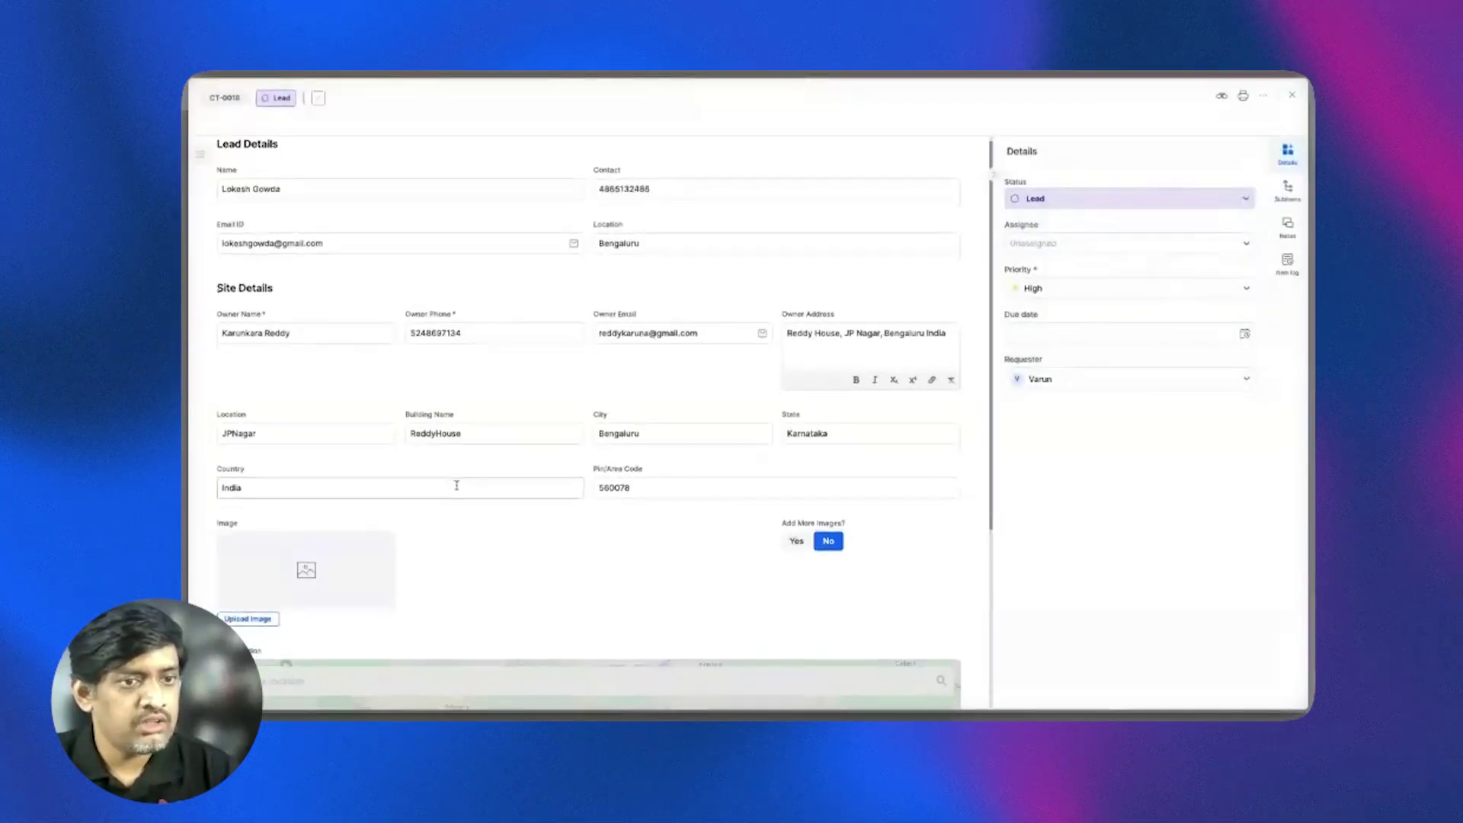
scroll(455, 484, "down", 2)
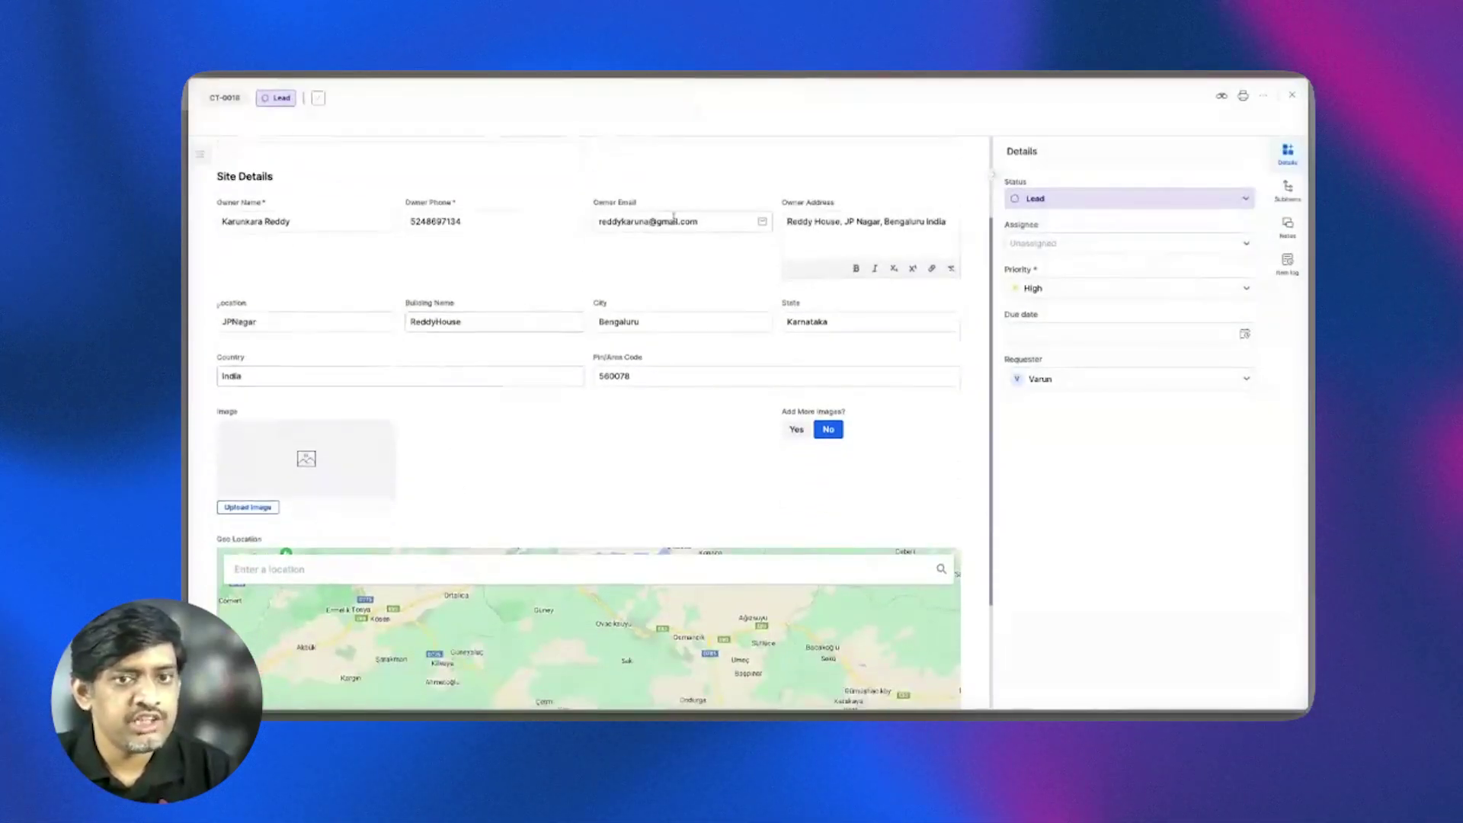
scroll(499, 310, "down", 1)
scroll(503, 317, "up", 3)
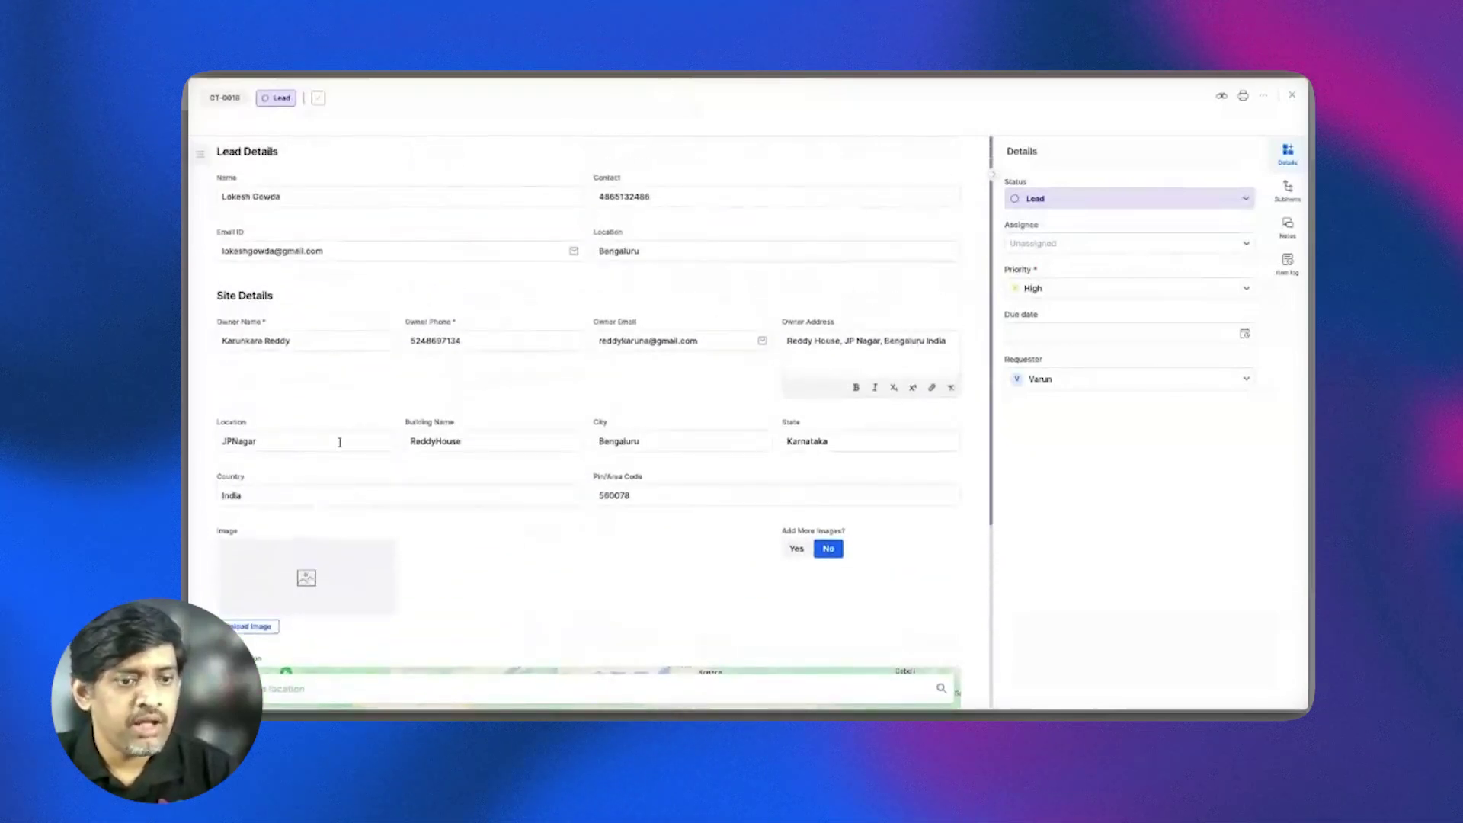
Find the local retail pictures with "reta" and upload Retail-V-S-BUSINESS@2x-1080x675 (1).png as the site's image.
scroll(340, 442, "down", 2)
left_click(248, 483)
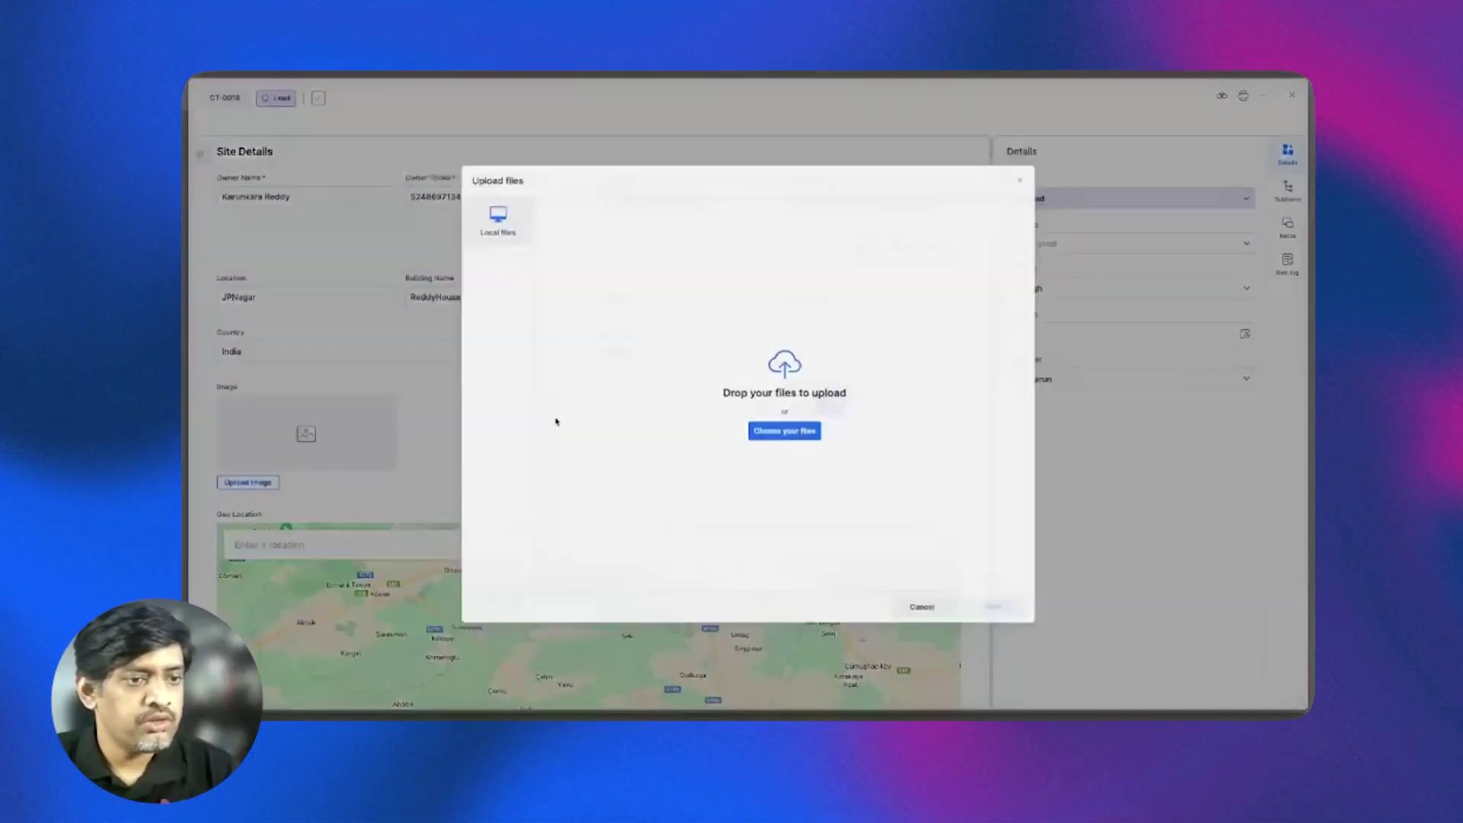
left_click(771, 437)
left_click(926, 270)
type("reta")
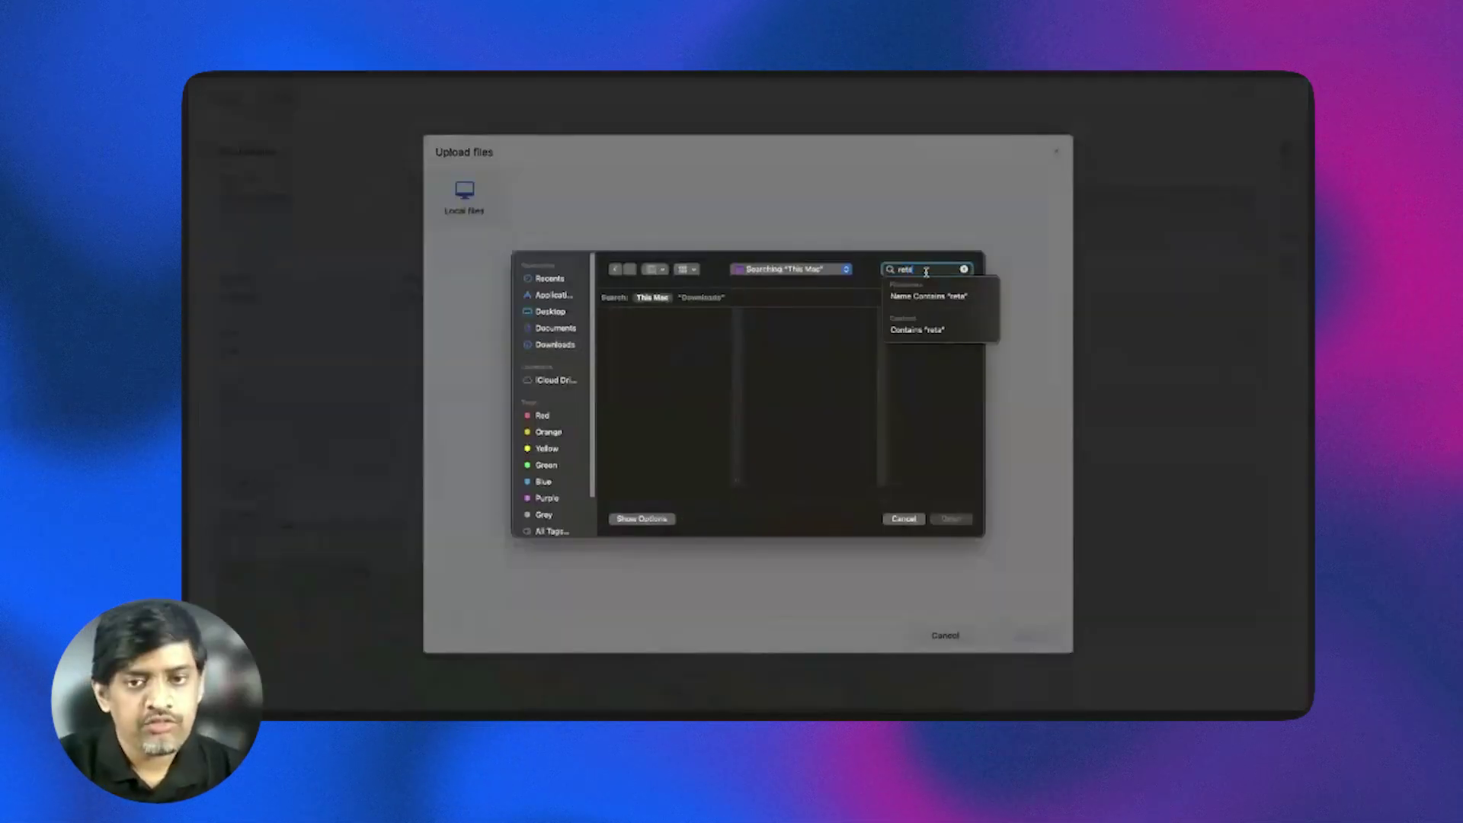
left_click(646, 335)
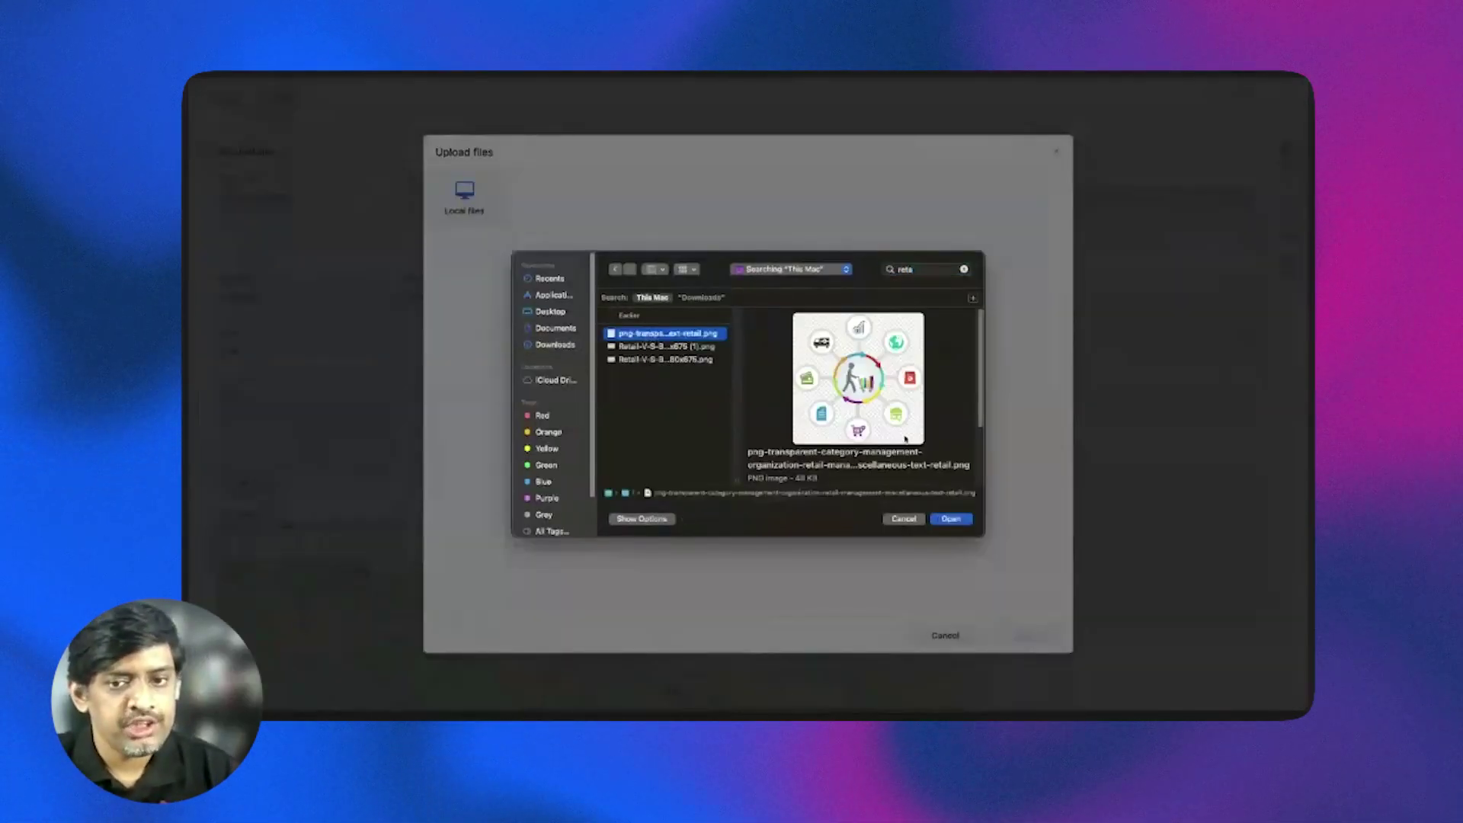
left_click(704, 347)
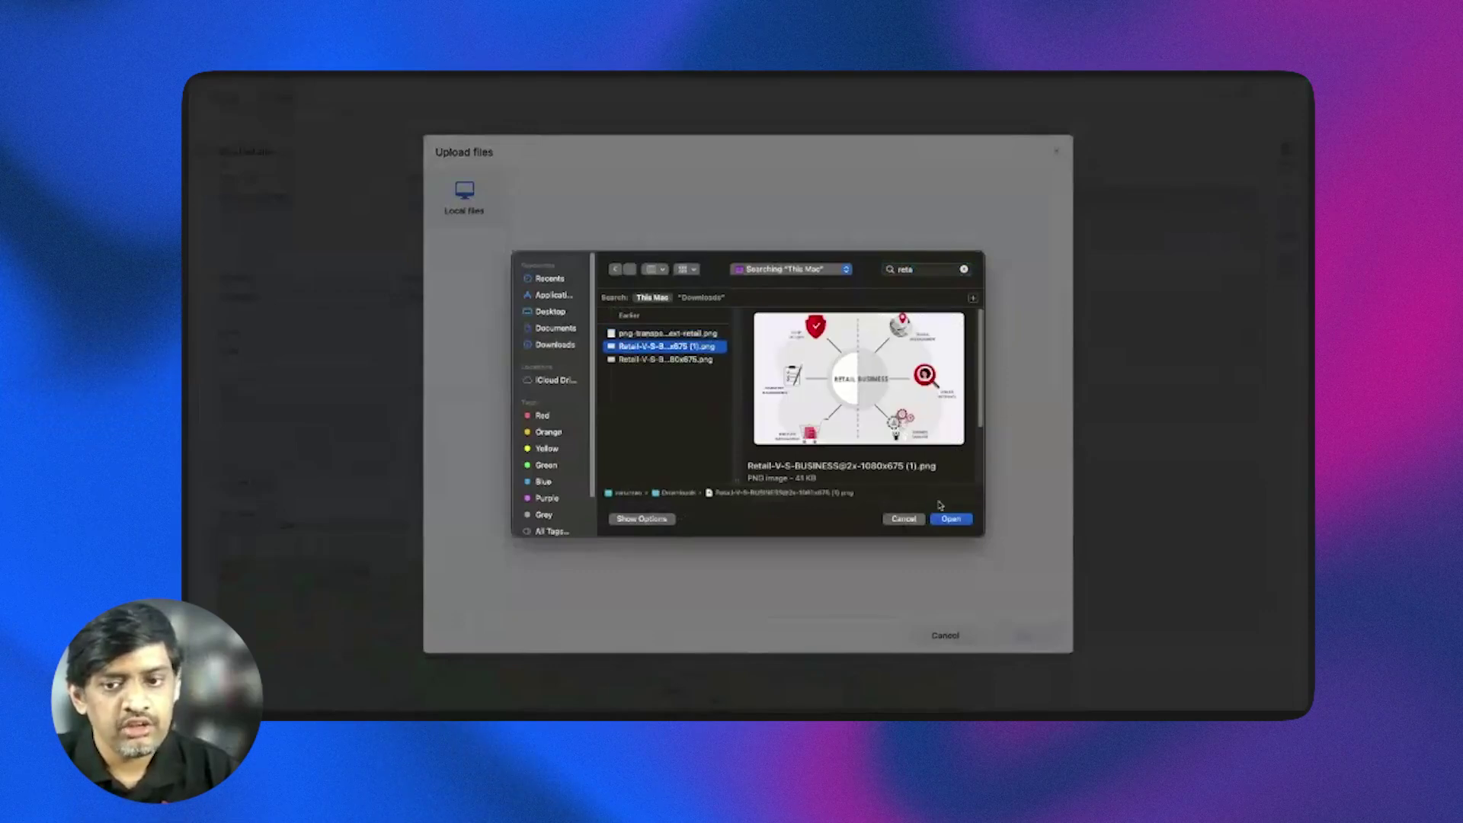
left_click(954, 524)
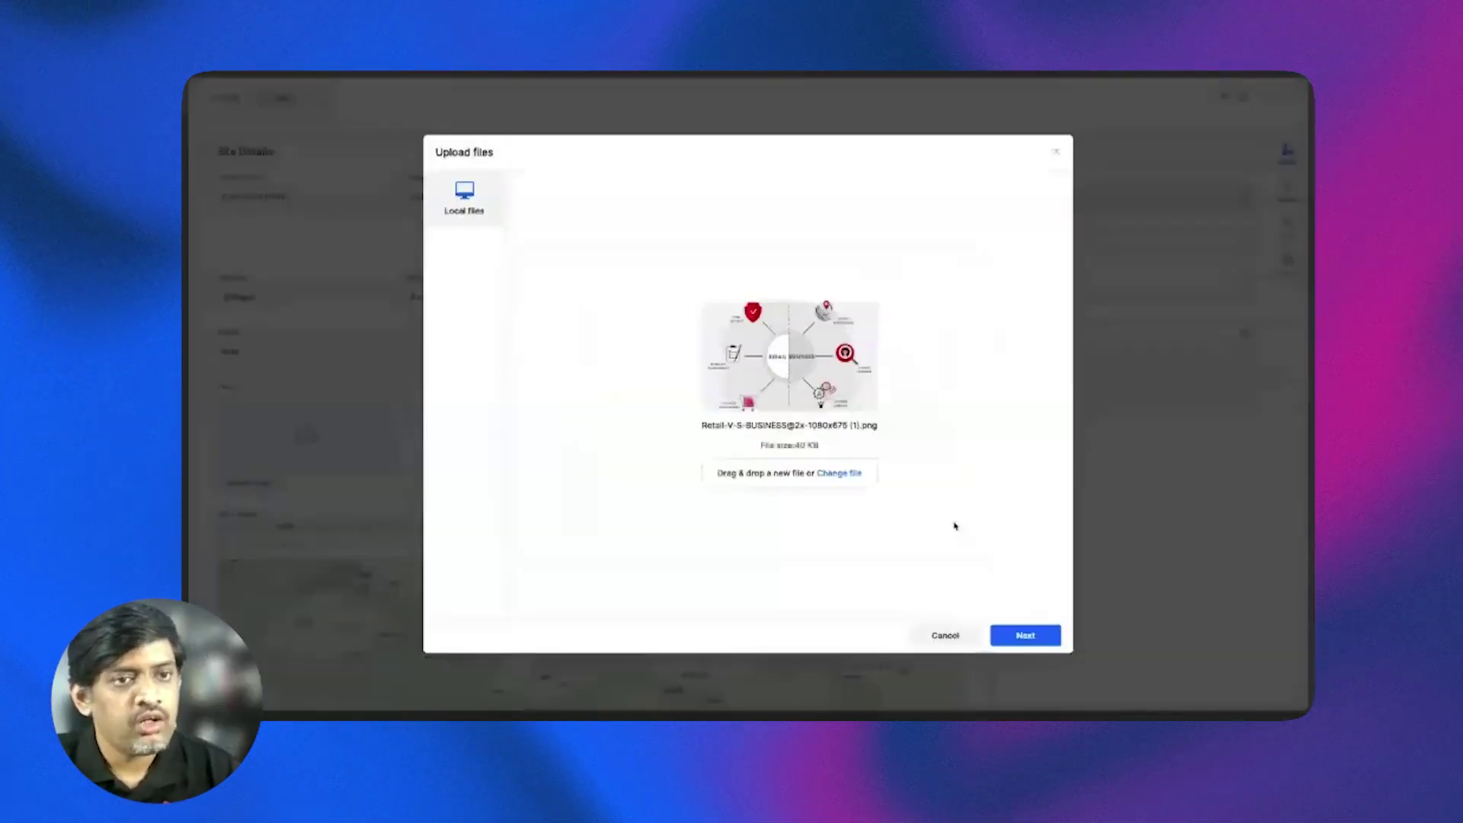
left_click(1025, 634)
left_click(1019, 637)
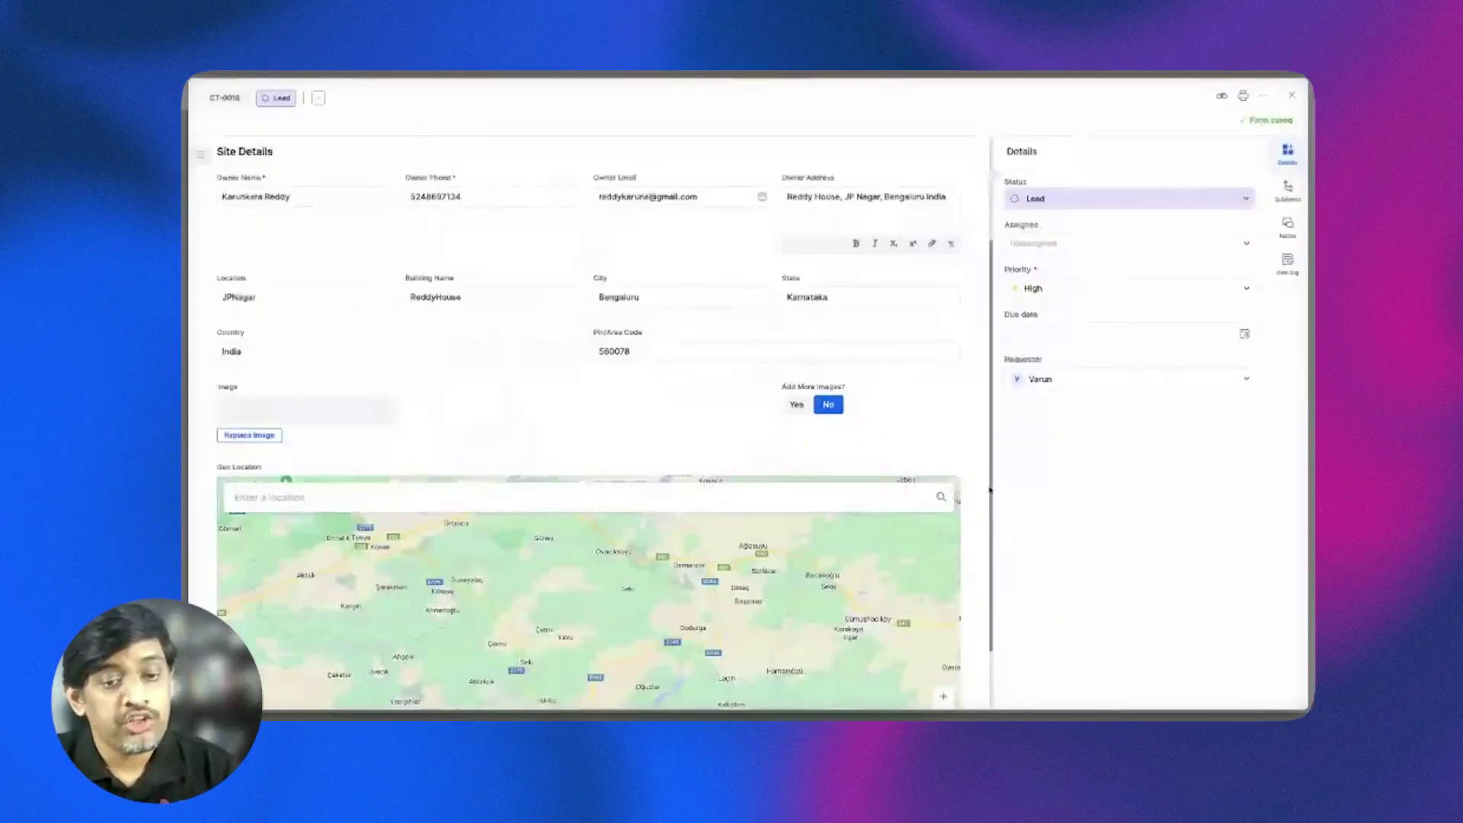
Set Add More Images to Yes to try the additional image fields, and set it back to No.
scroll(441, 486, "down", 2)
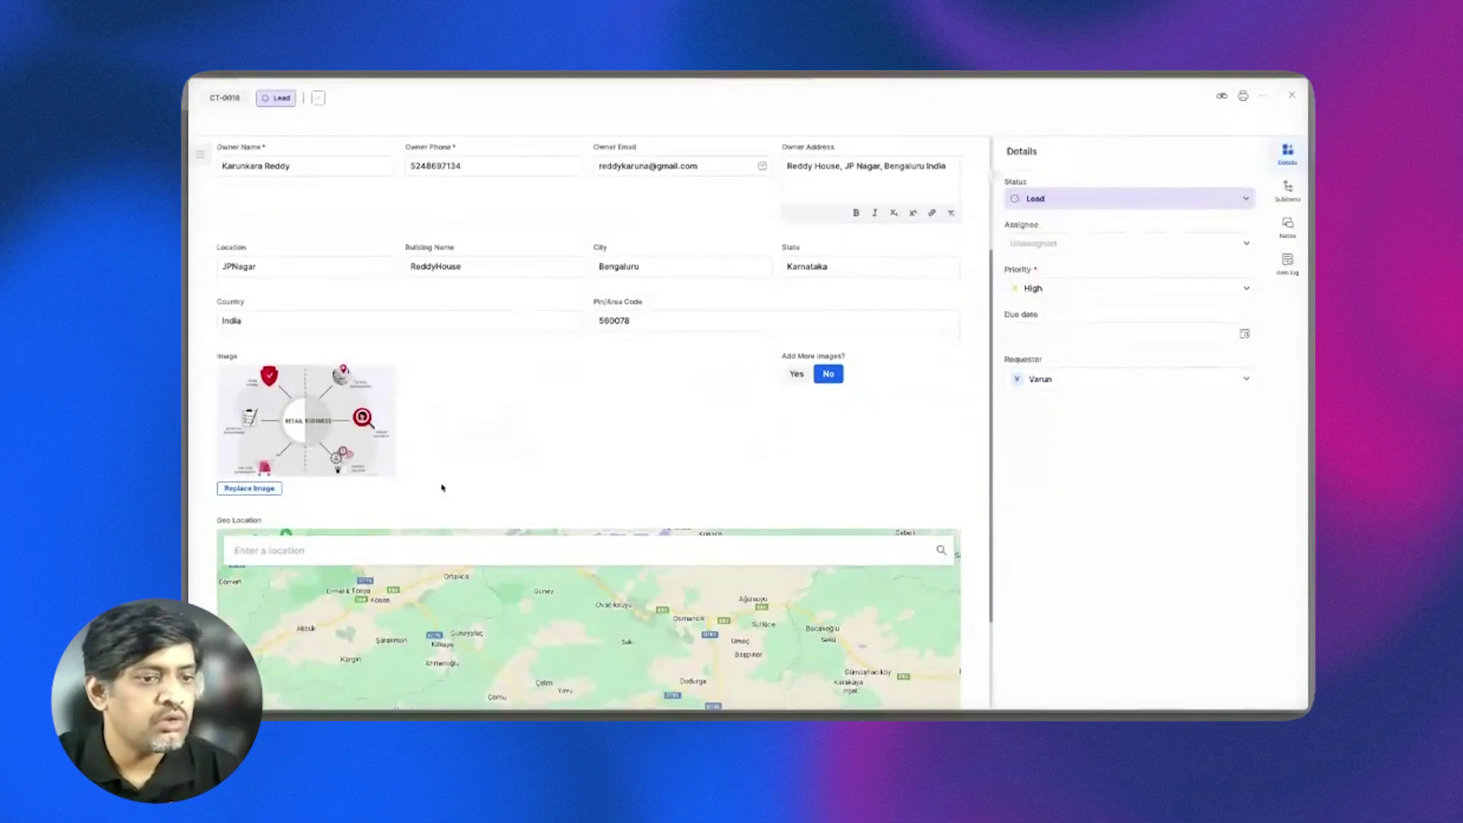
left_click(796, 330)
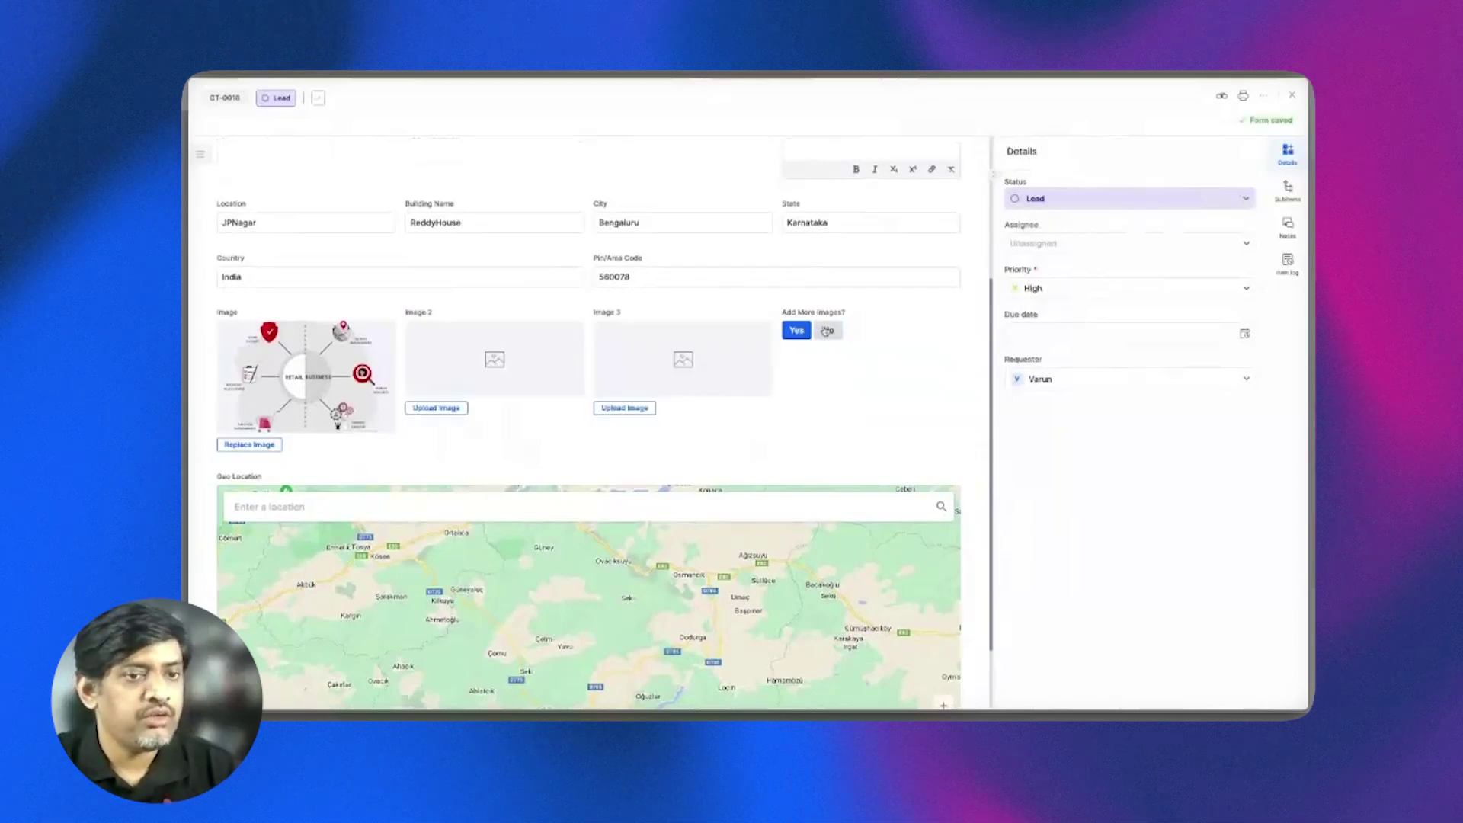
left_click(827, 330)
Set the site's geo location to J. P. Nagar, Bengaluru, Karnataka, India by searching for "JPNa".
scroll(813, 414, "down", 2)
scroll(473, 324, "up", 2)
scroll(473, 324, "down", 2)
left_click(416, 417)
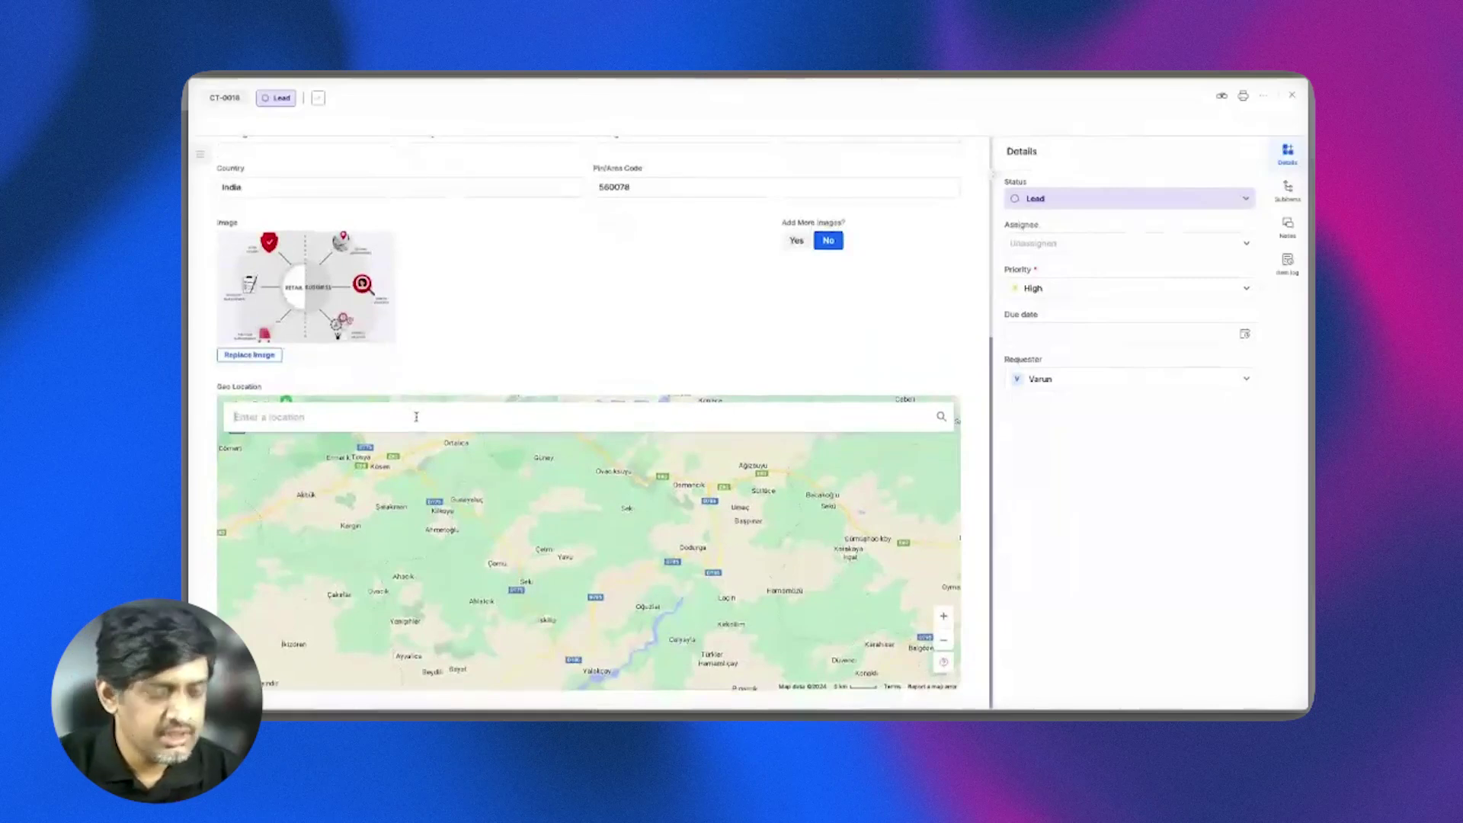
type("JPNa")
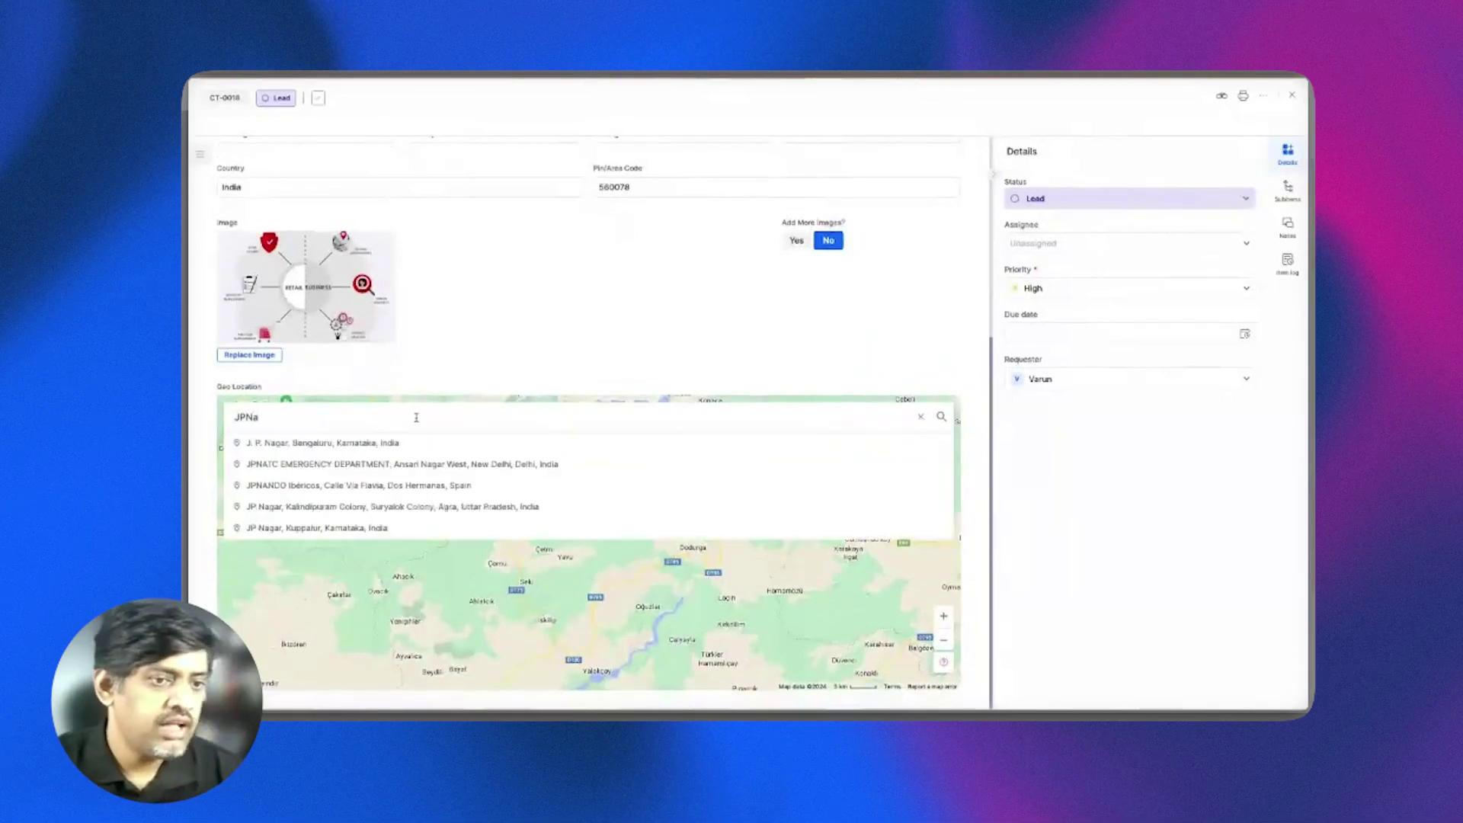
left_click(419, 442)
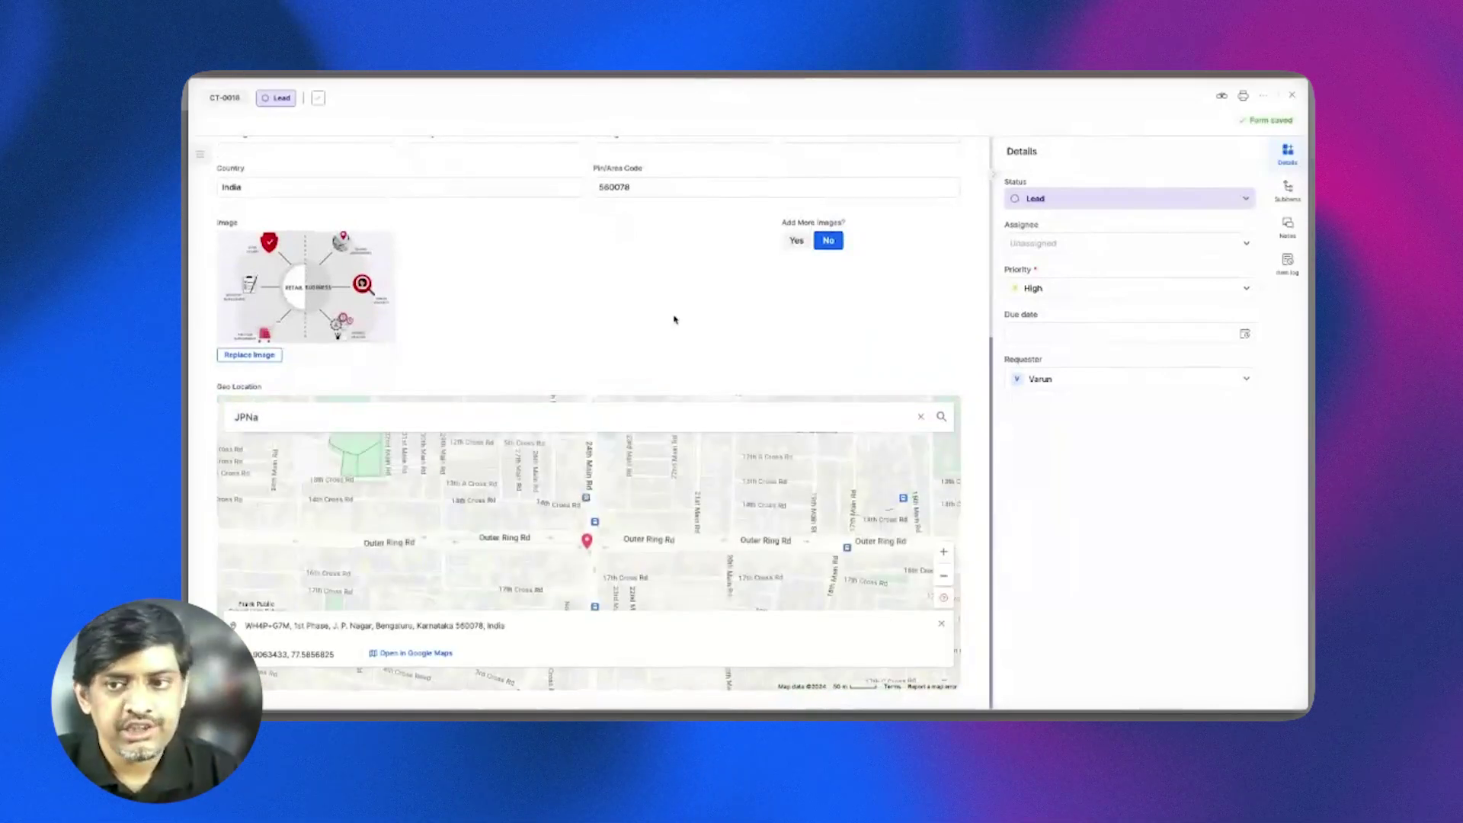
Assign the lead to VR and check the available priority options, keeping the priority at High.
left_click(1094, 244)
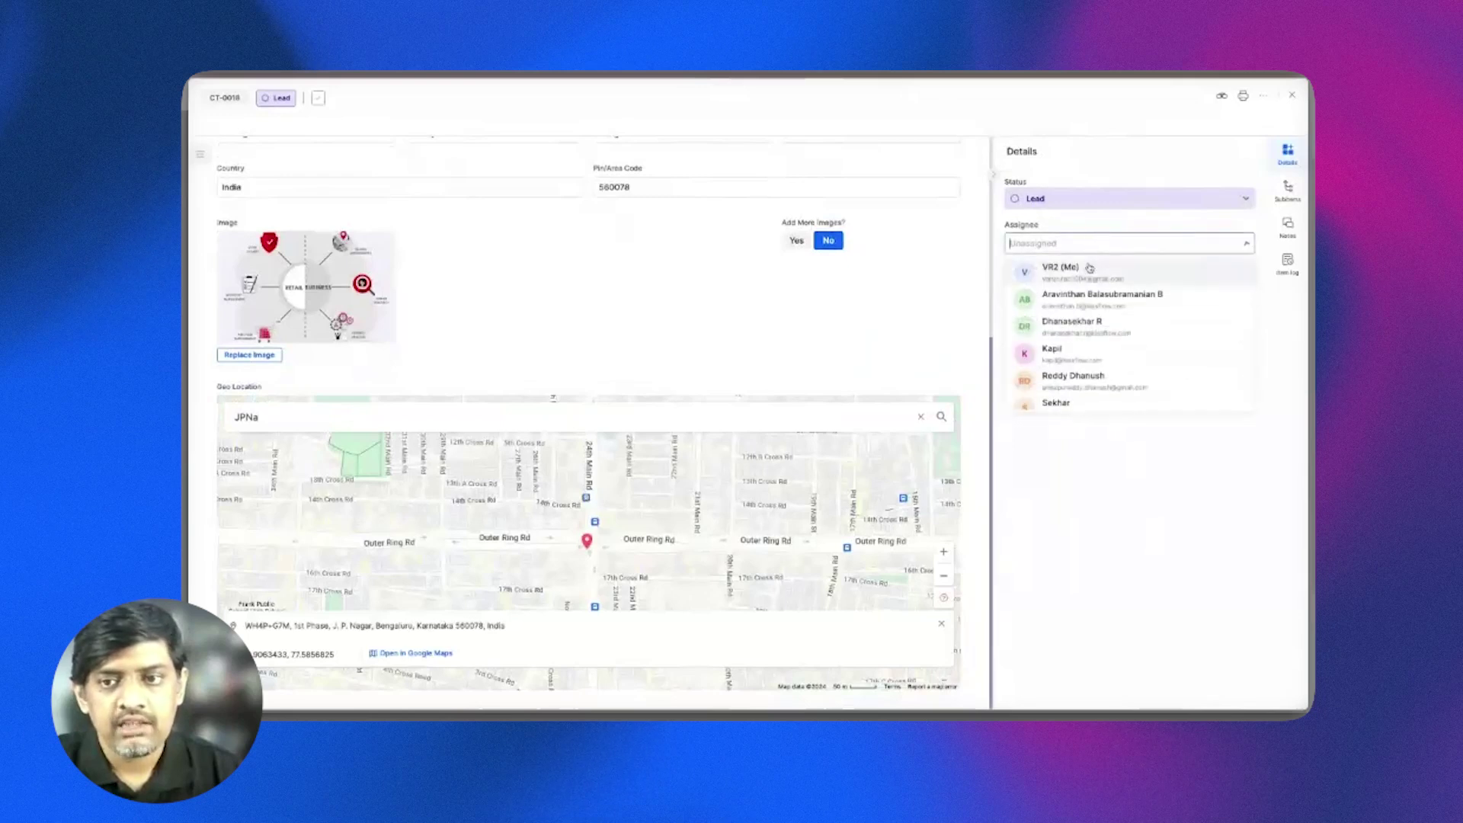
scroll(1086, 330, "down", 2)
left_click(1081, 386)
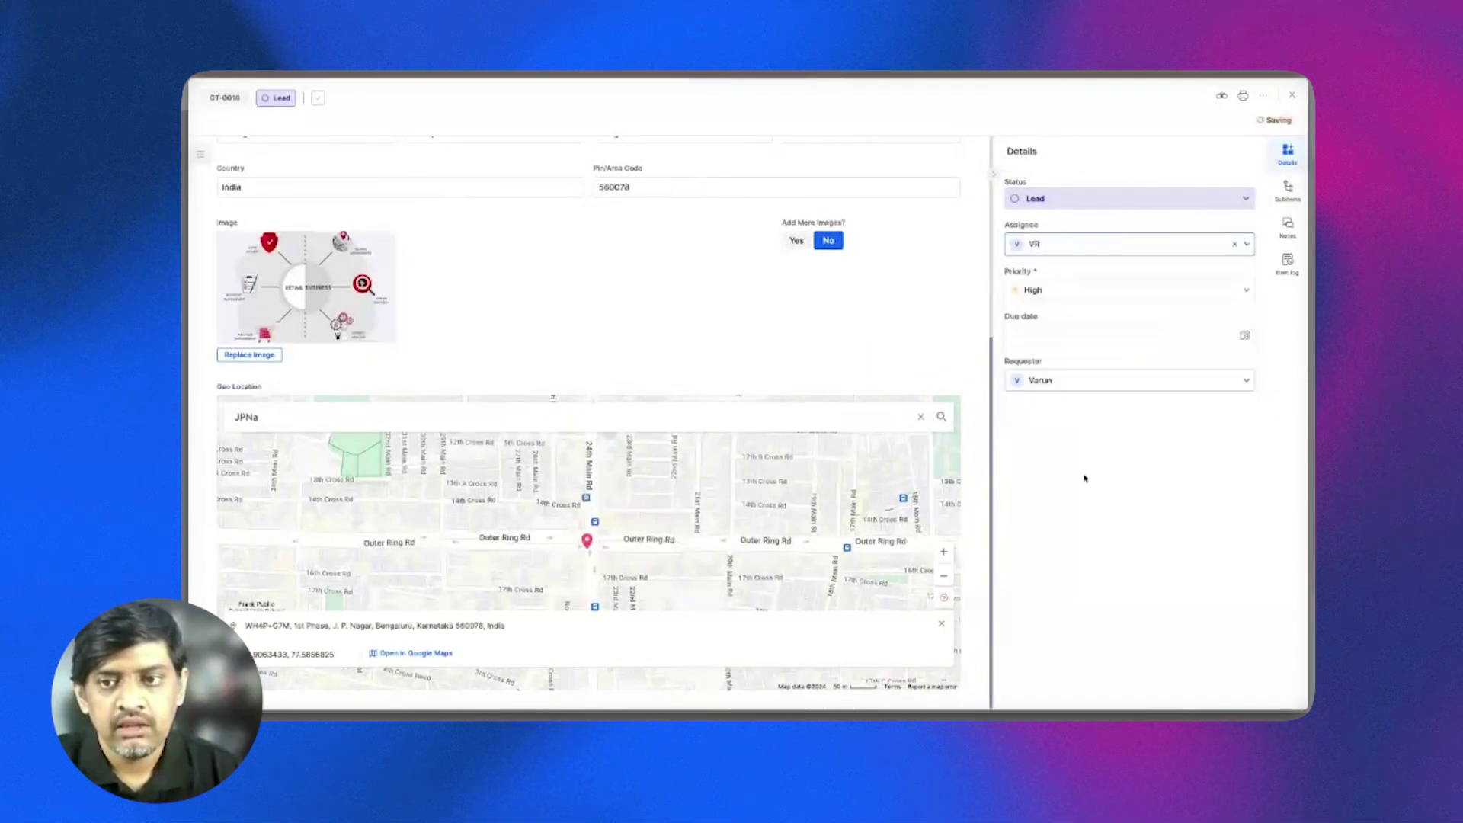
left_click(1060, 285)
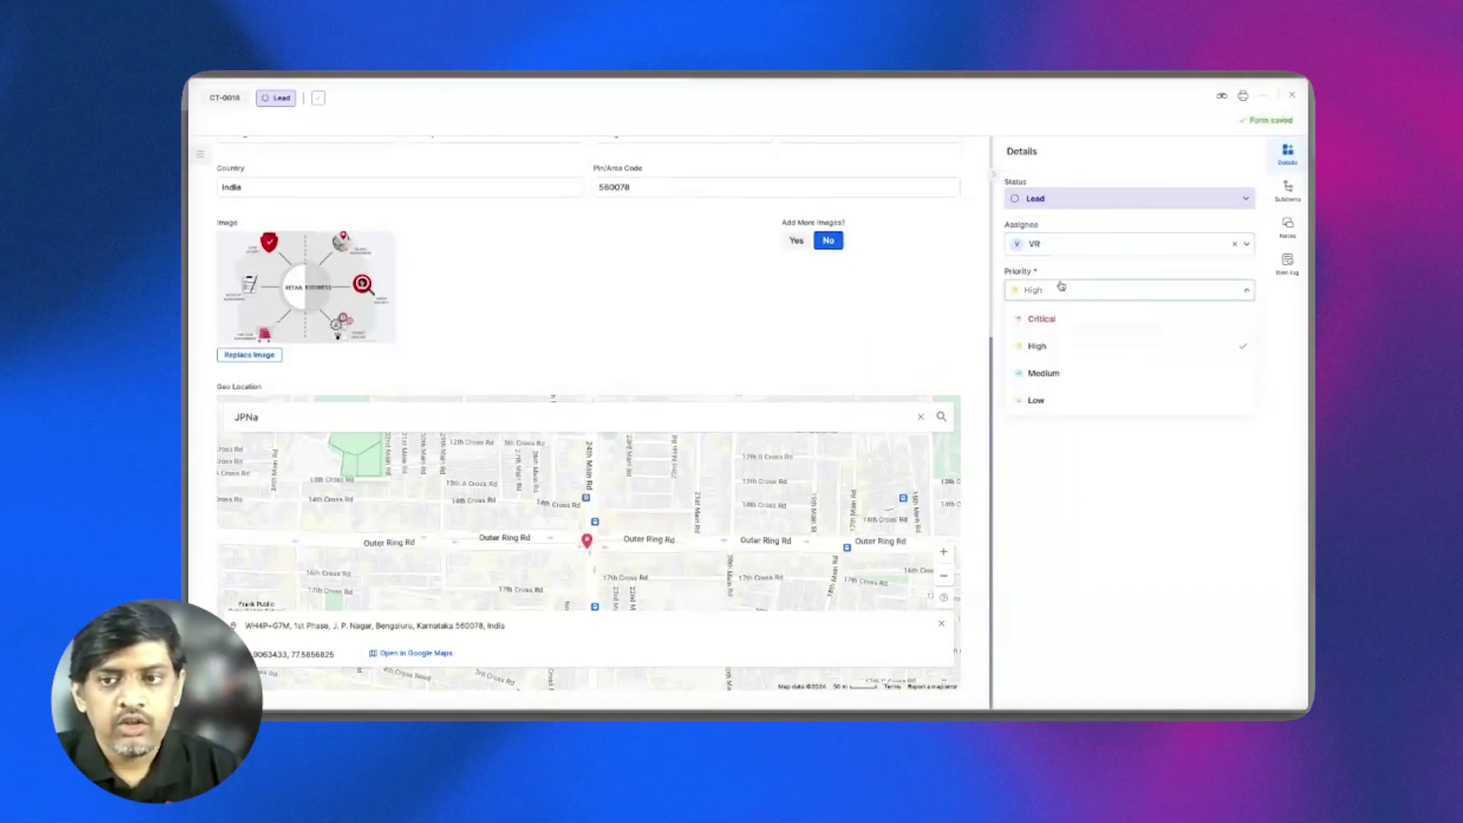
left_click(1080, 455)
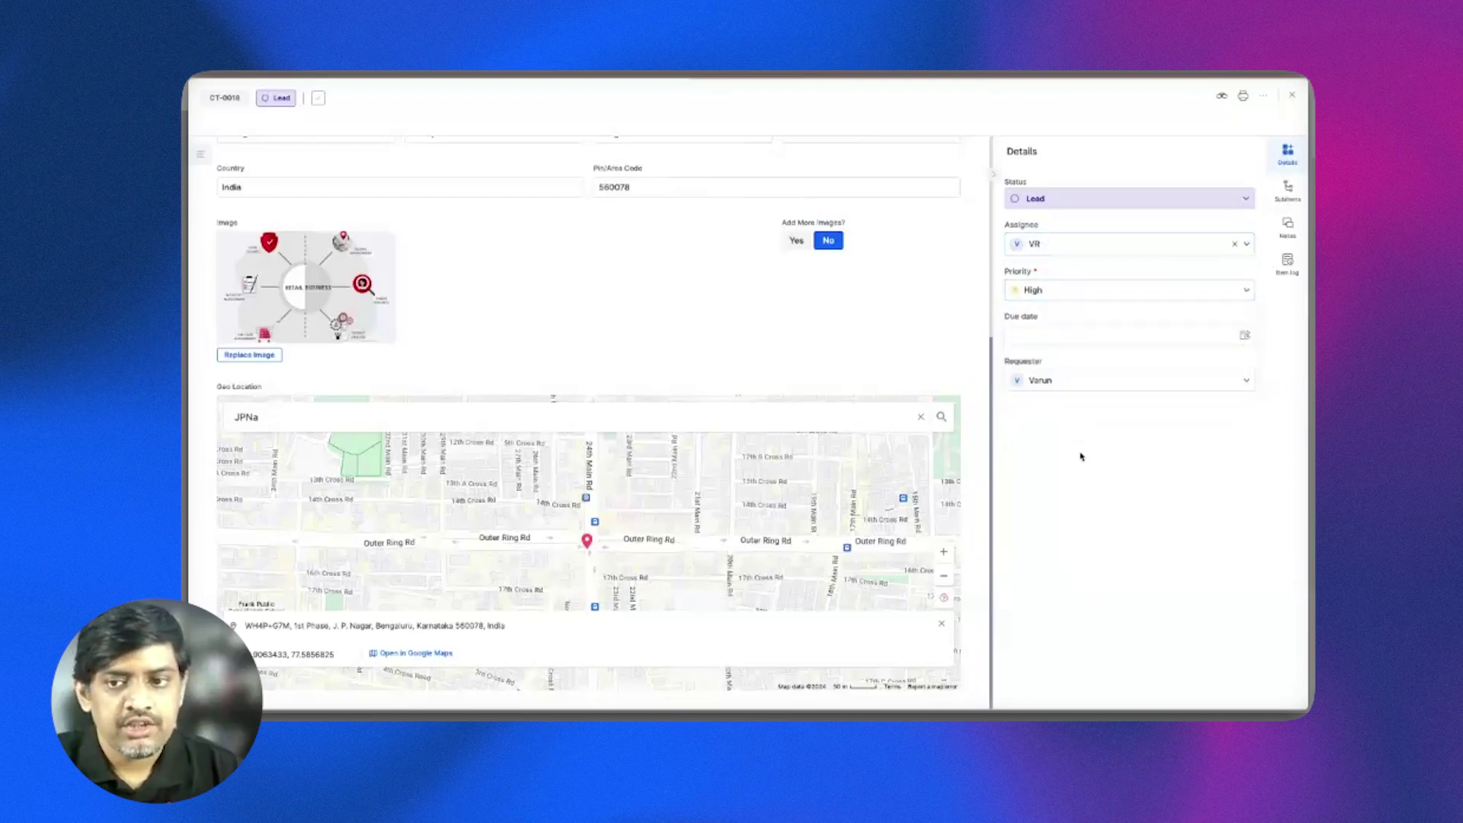
Set the lead's due date to 30 January 2024 at 10:16 AM.
left_click(1069, 339)
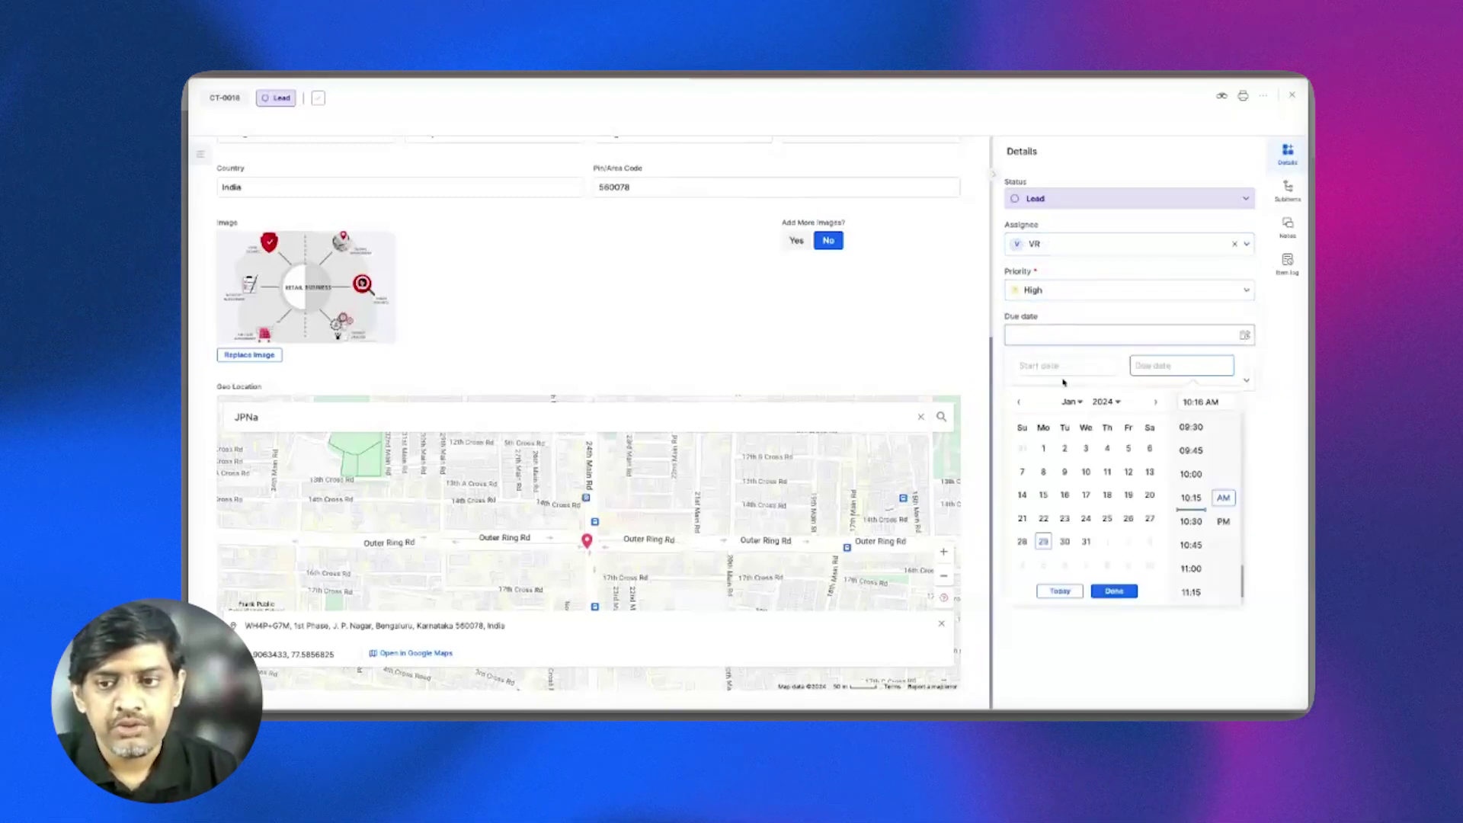
left_click(1065, 541)
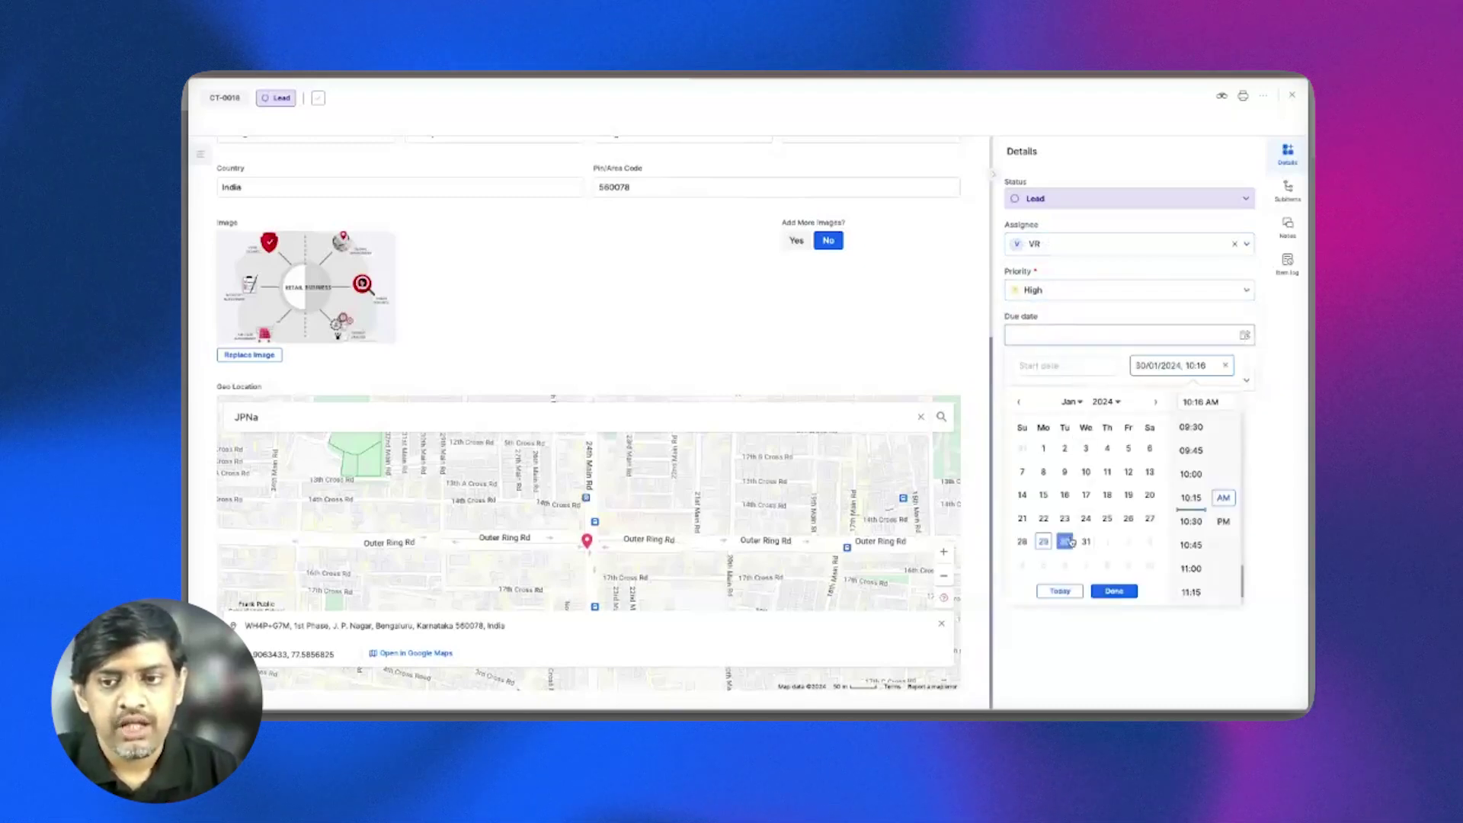
left_click(1112, 593)
Search the geo location again for "JPNaga" and choose J. P. Nagar, Bengaluru, Karnataka, India.
scroll(911, 584, "down", 2)
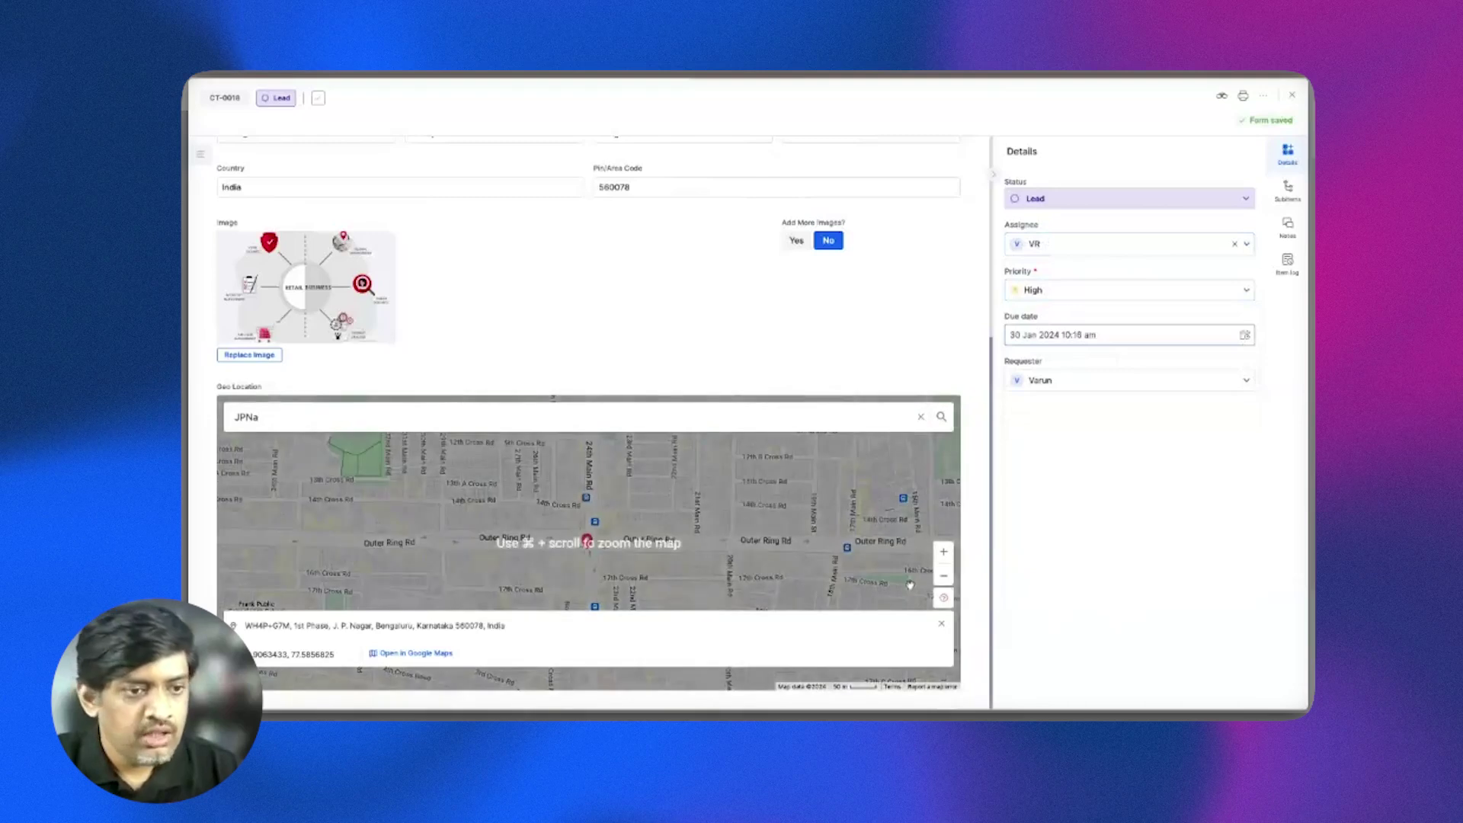
type("JPNaga")
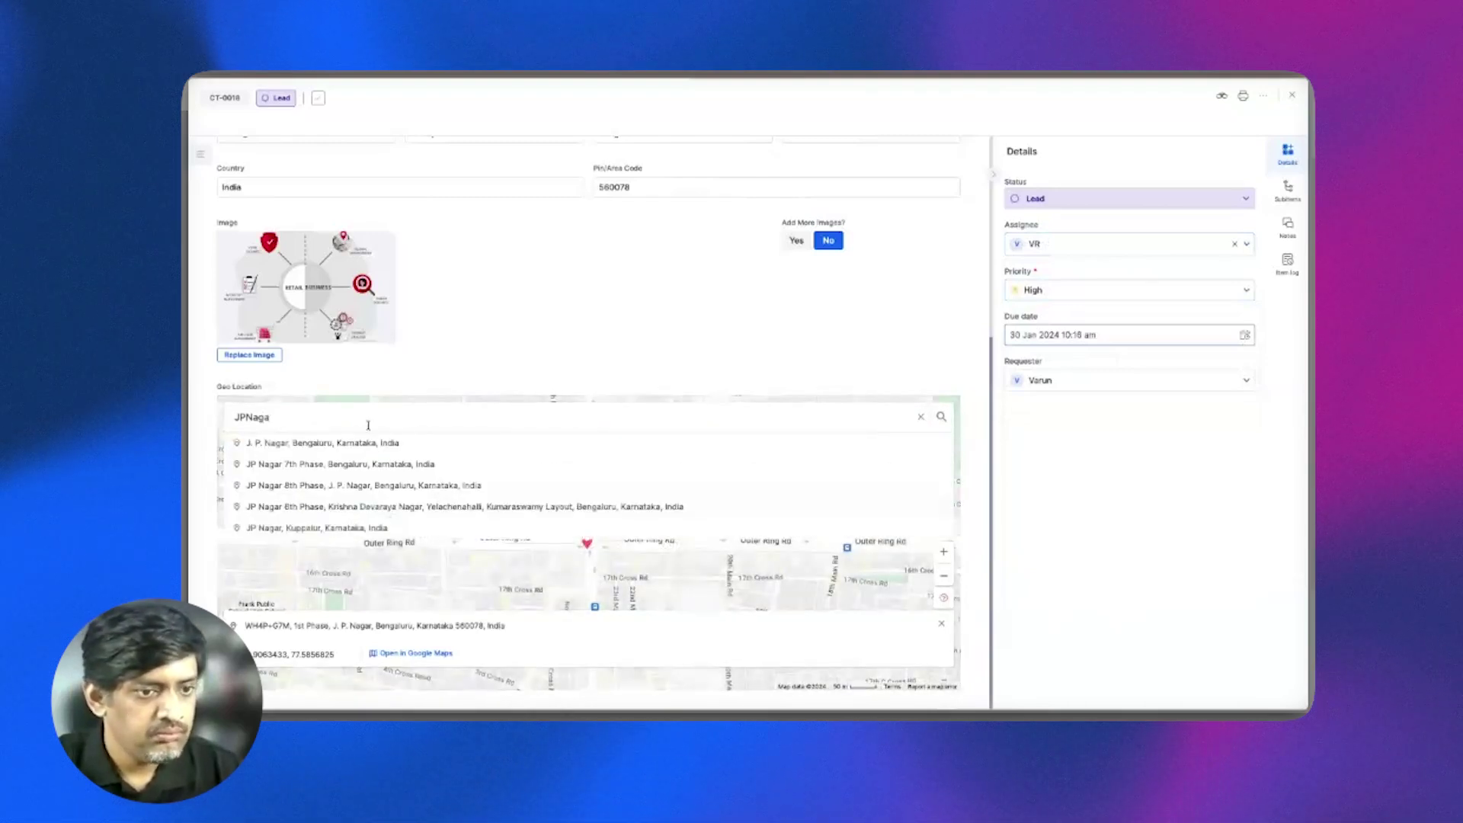
left_click(368, 439)
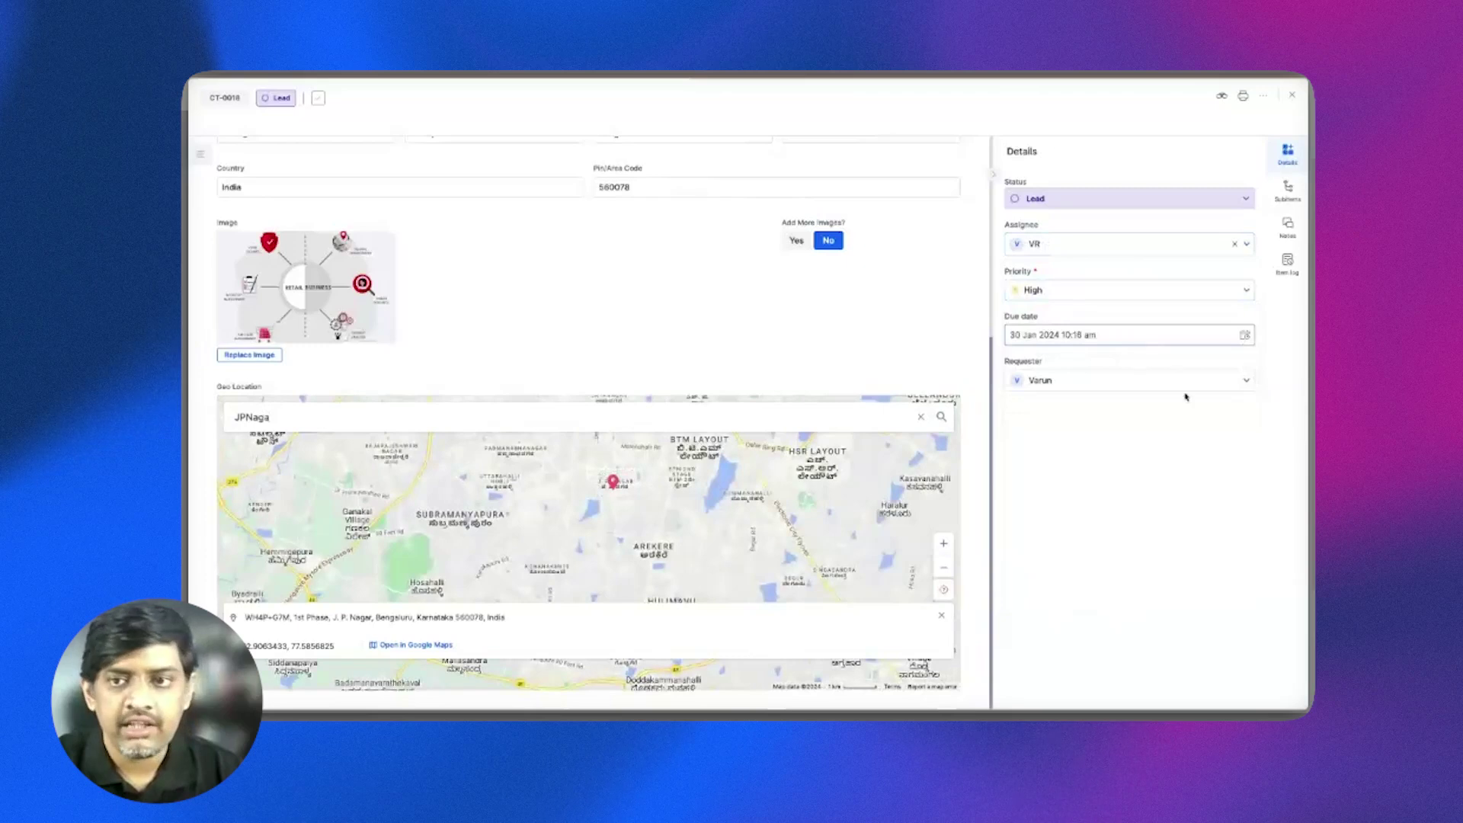
Set the lead's status to Demographics and close the item.
left_click(1159, 206)
left_click(1098, 226)
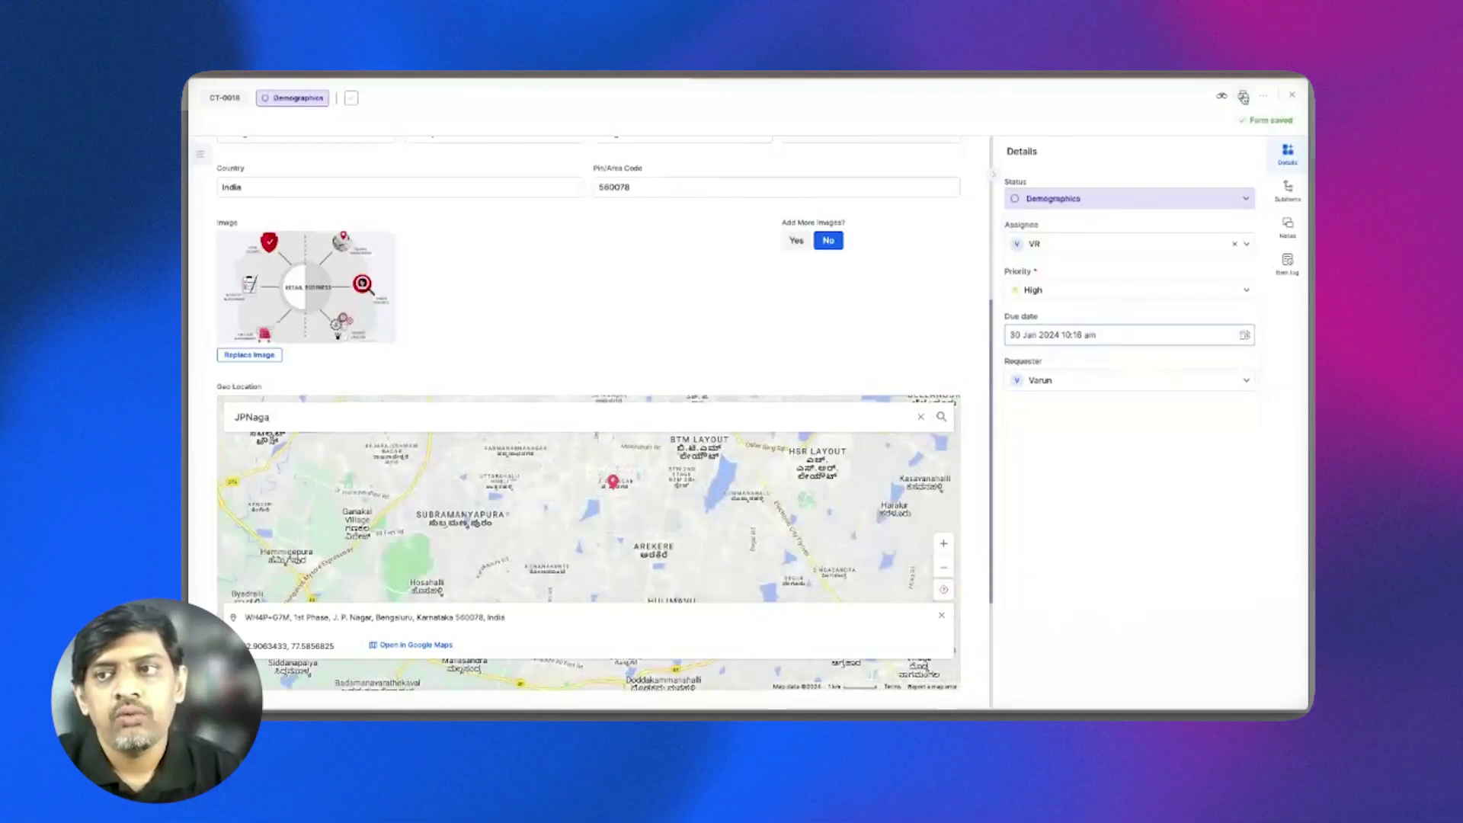
left_click(1291, 94)
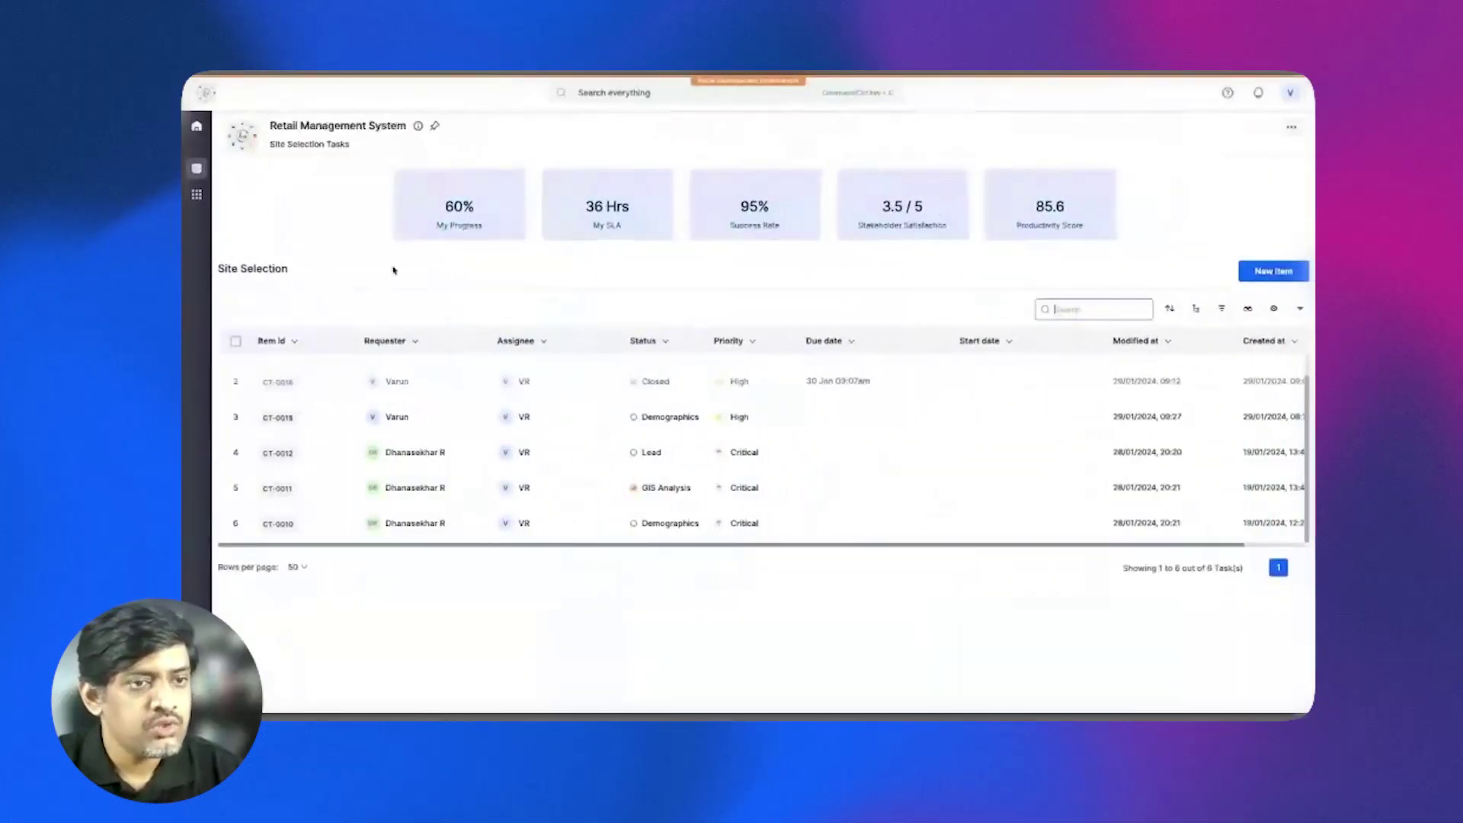
Reload the Site Selection task list and open the High-priority Demographics item due 30 Jan 10:16 am.
left_click(393, 271)
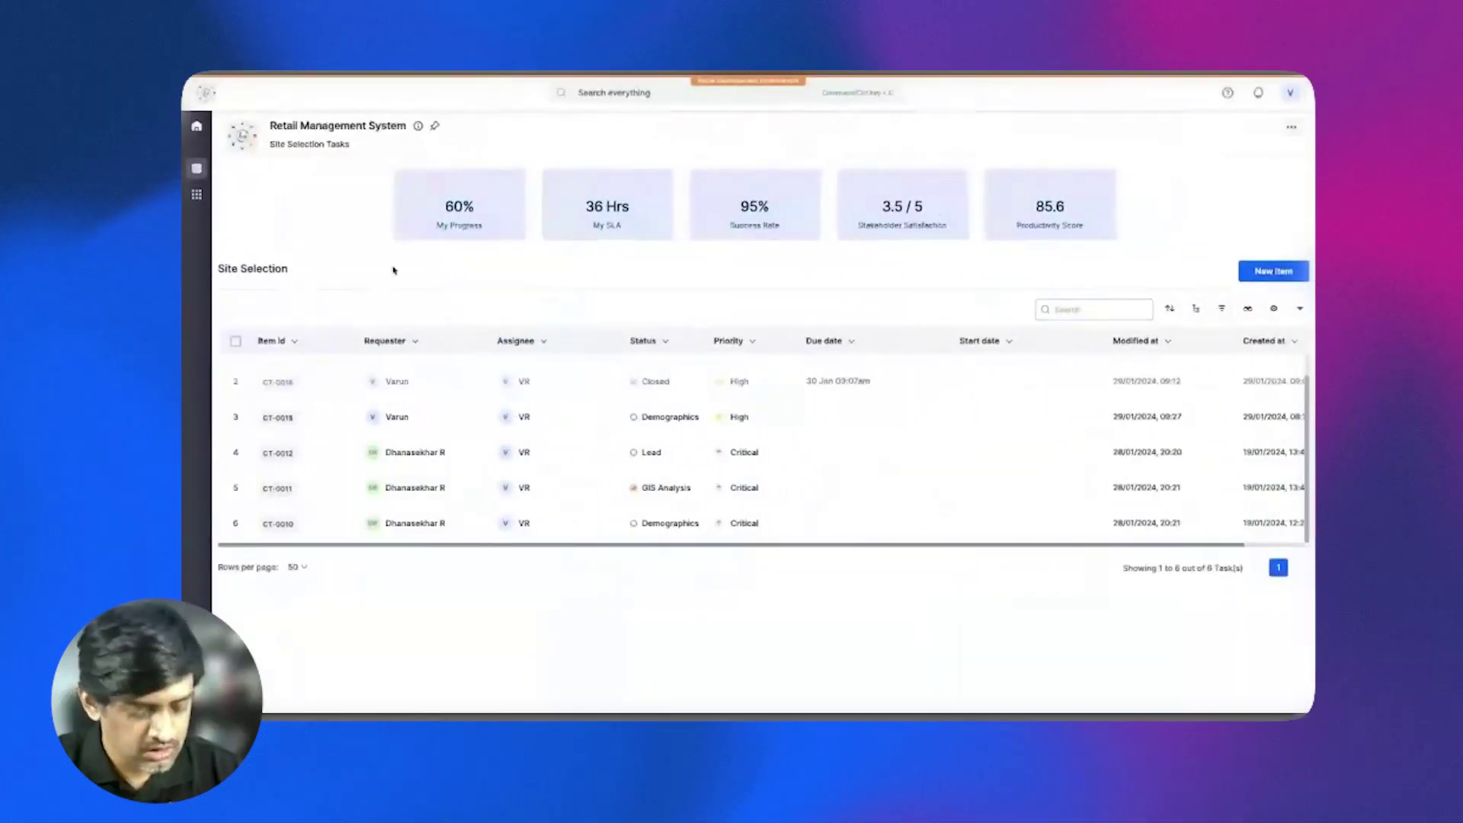
key("super+r")
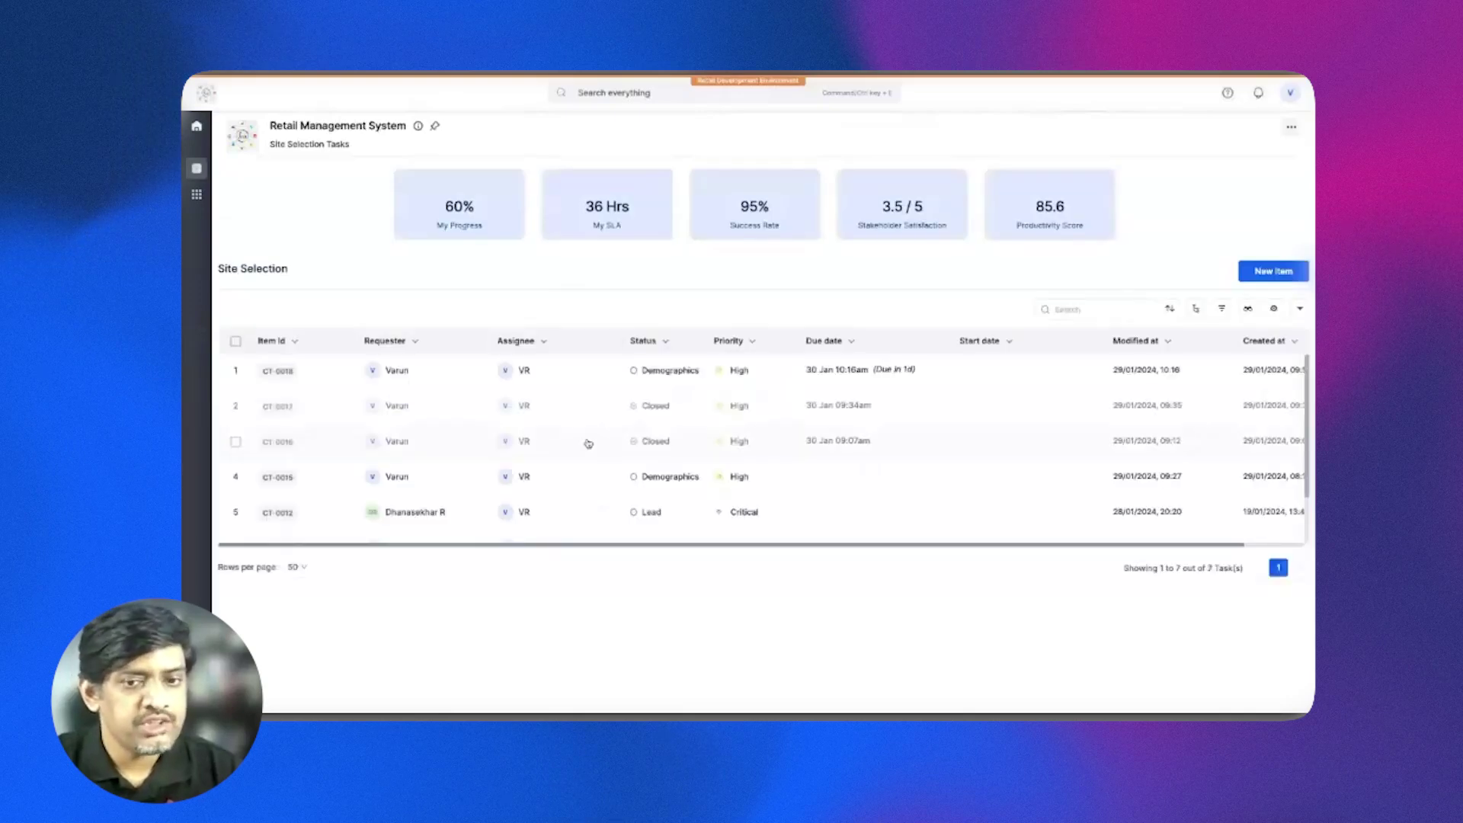
left_click(560, 371)
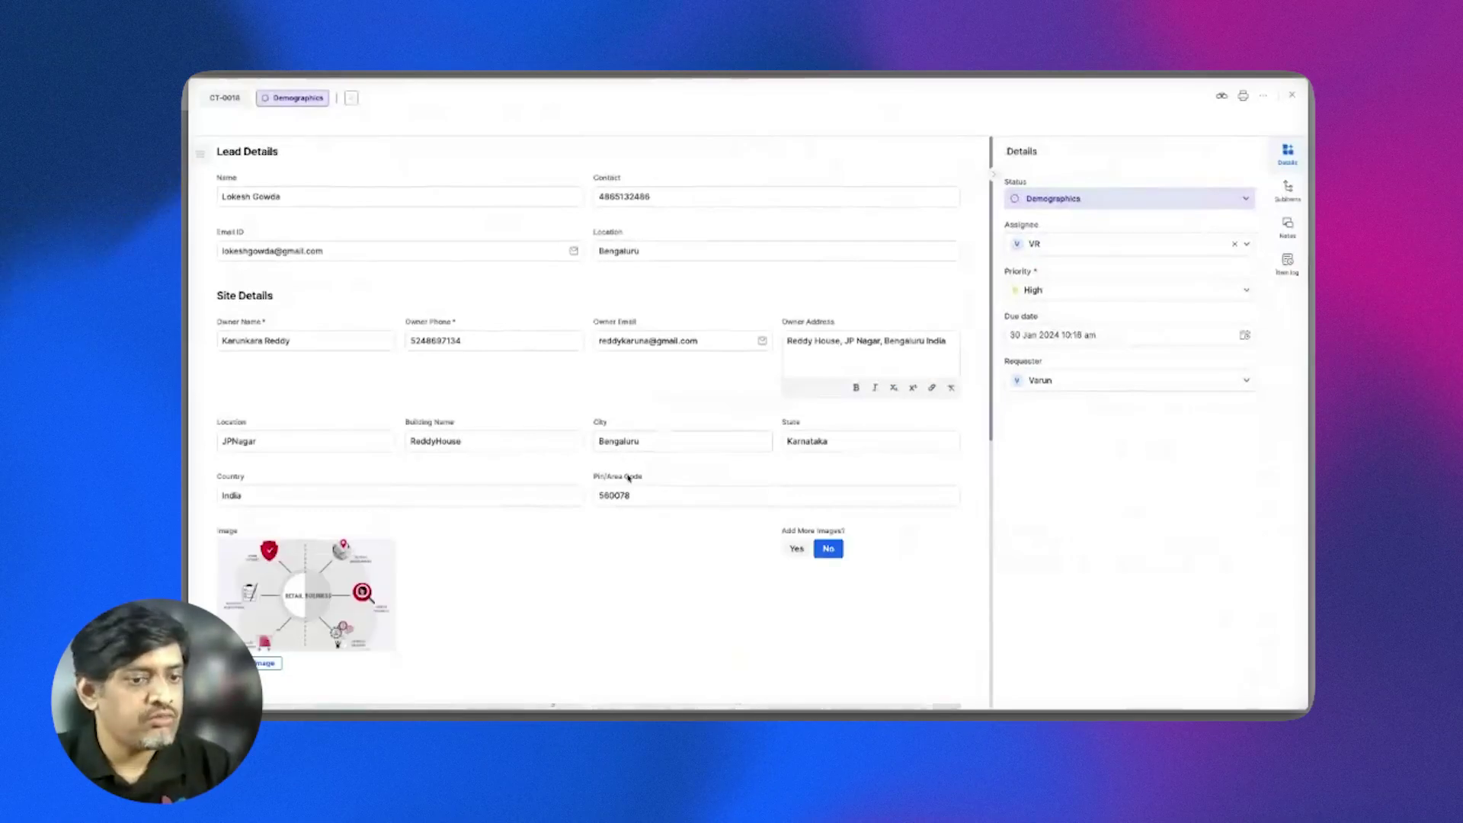
Preview the site's retail business image at full size and in the floating window, and close the preview.
left_click(373, 606)
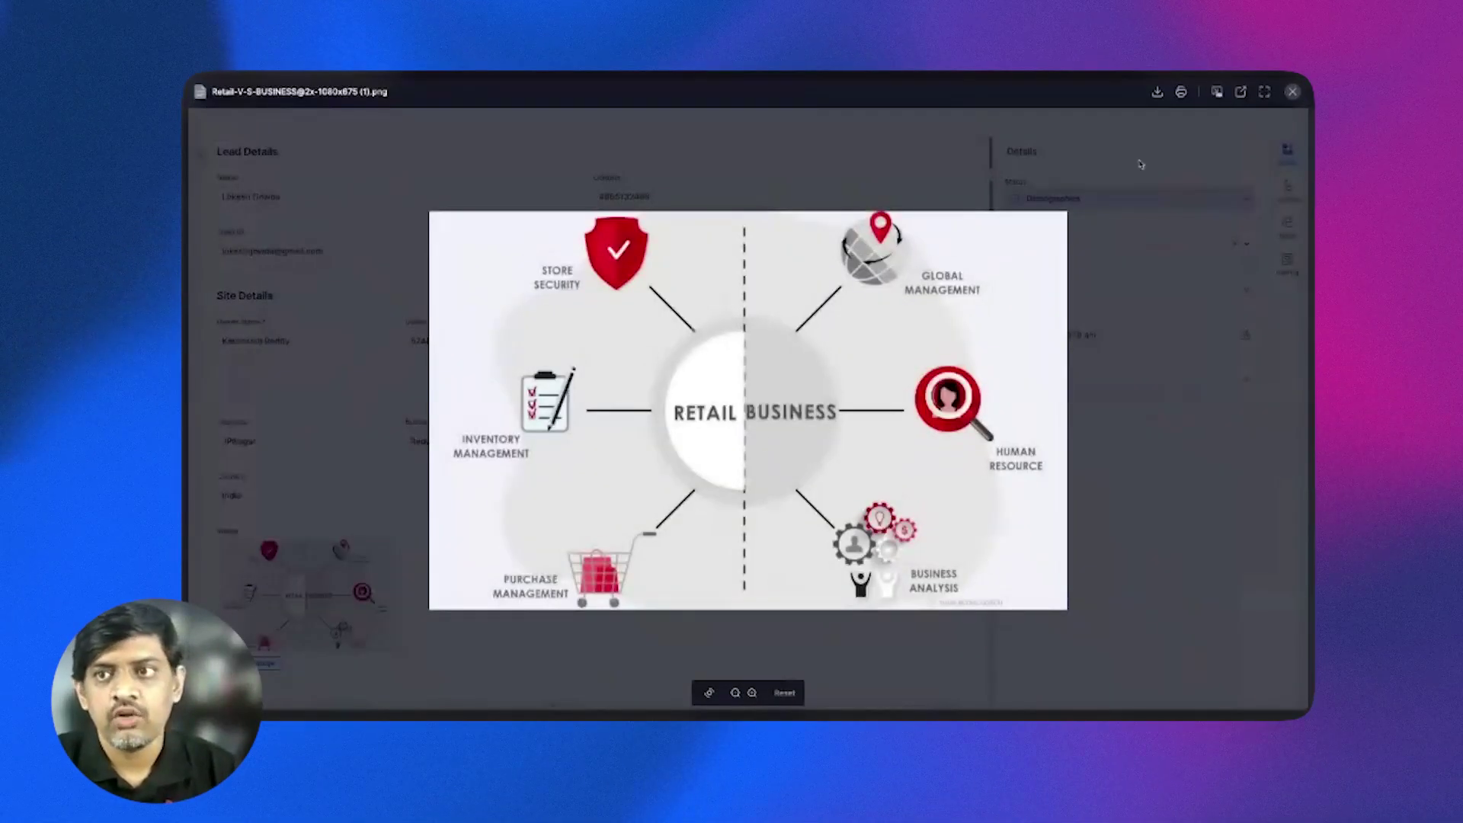
left_click(1217, 93)
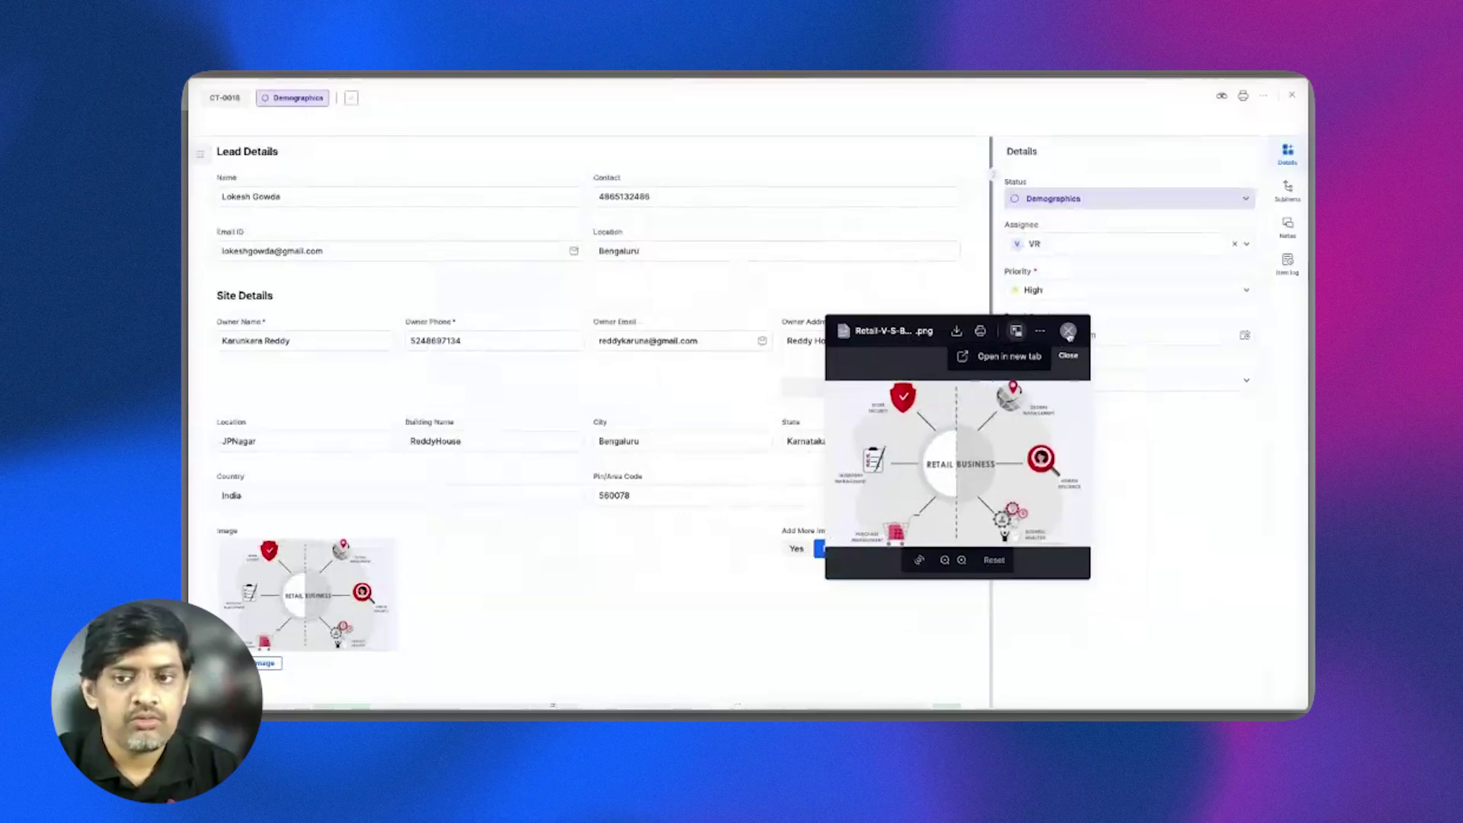
left_click(1016, 331)
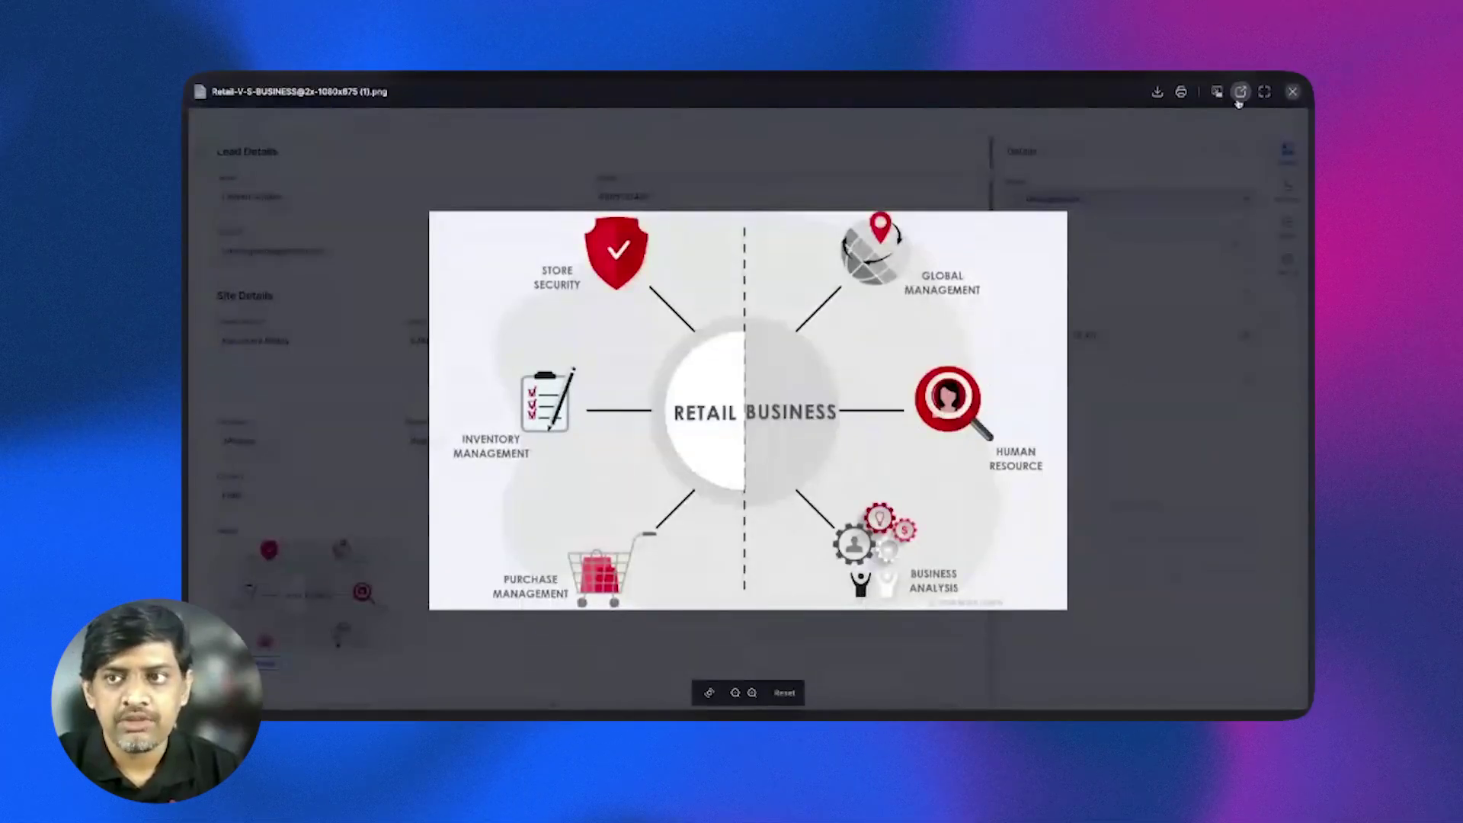
left_click(1290, 93)
scroll(556, 614, "down", 1)
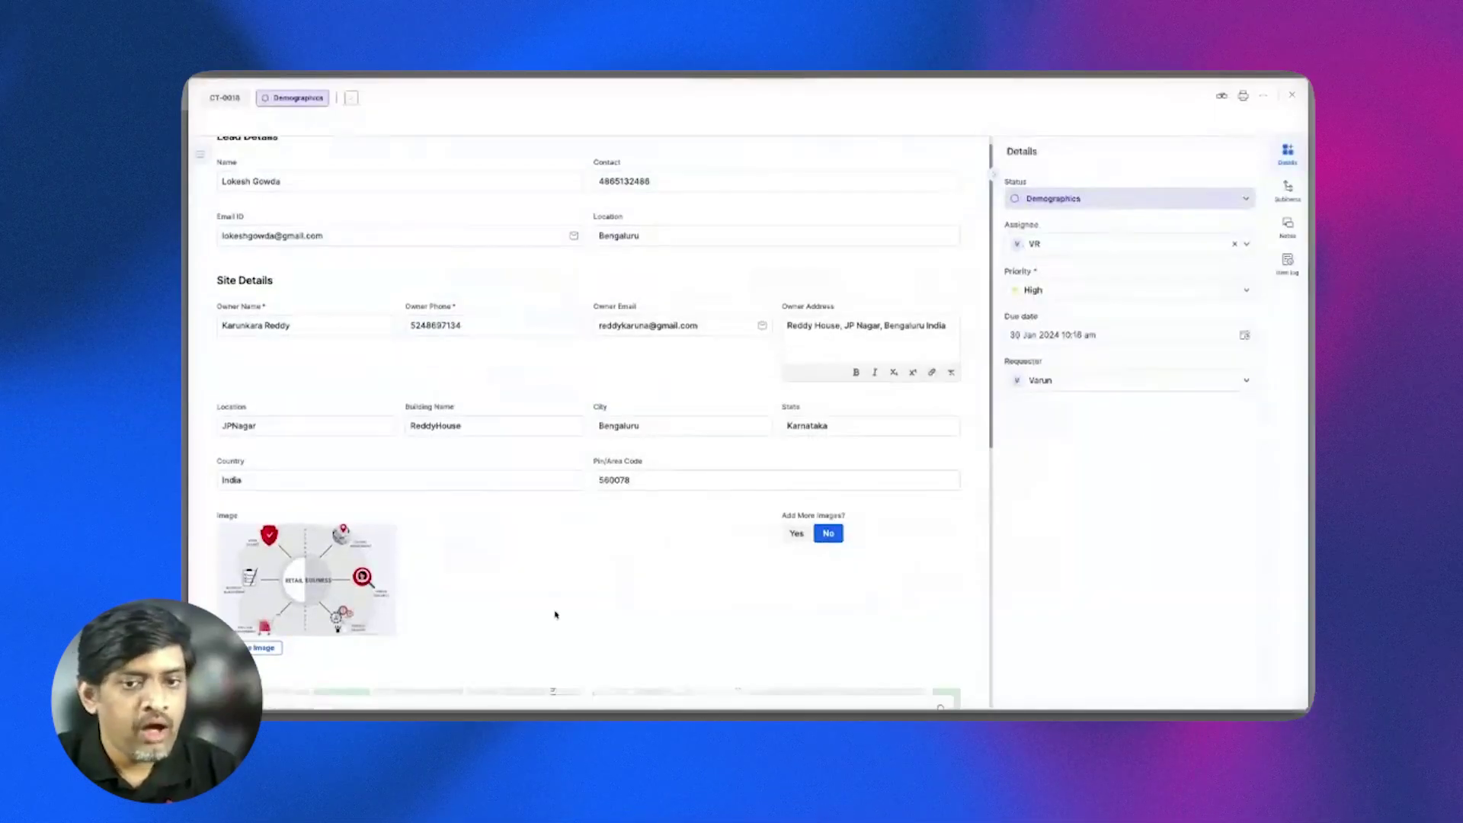
Review the item's form at full width, its notes and its activity log, and collapse the side information.
left_click(1287, 166)
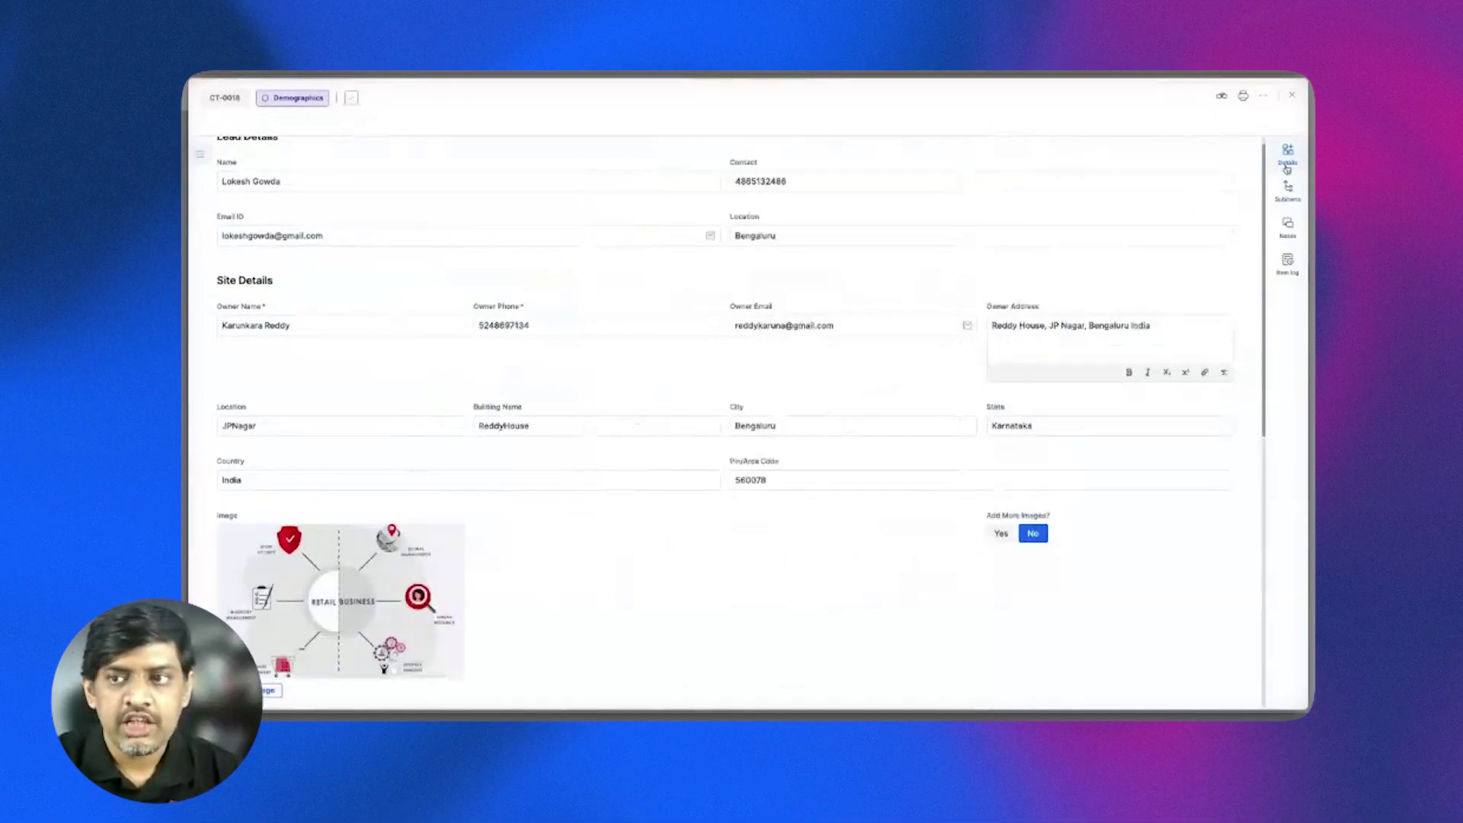
scroll(803, 630, "down", 3)
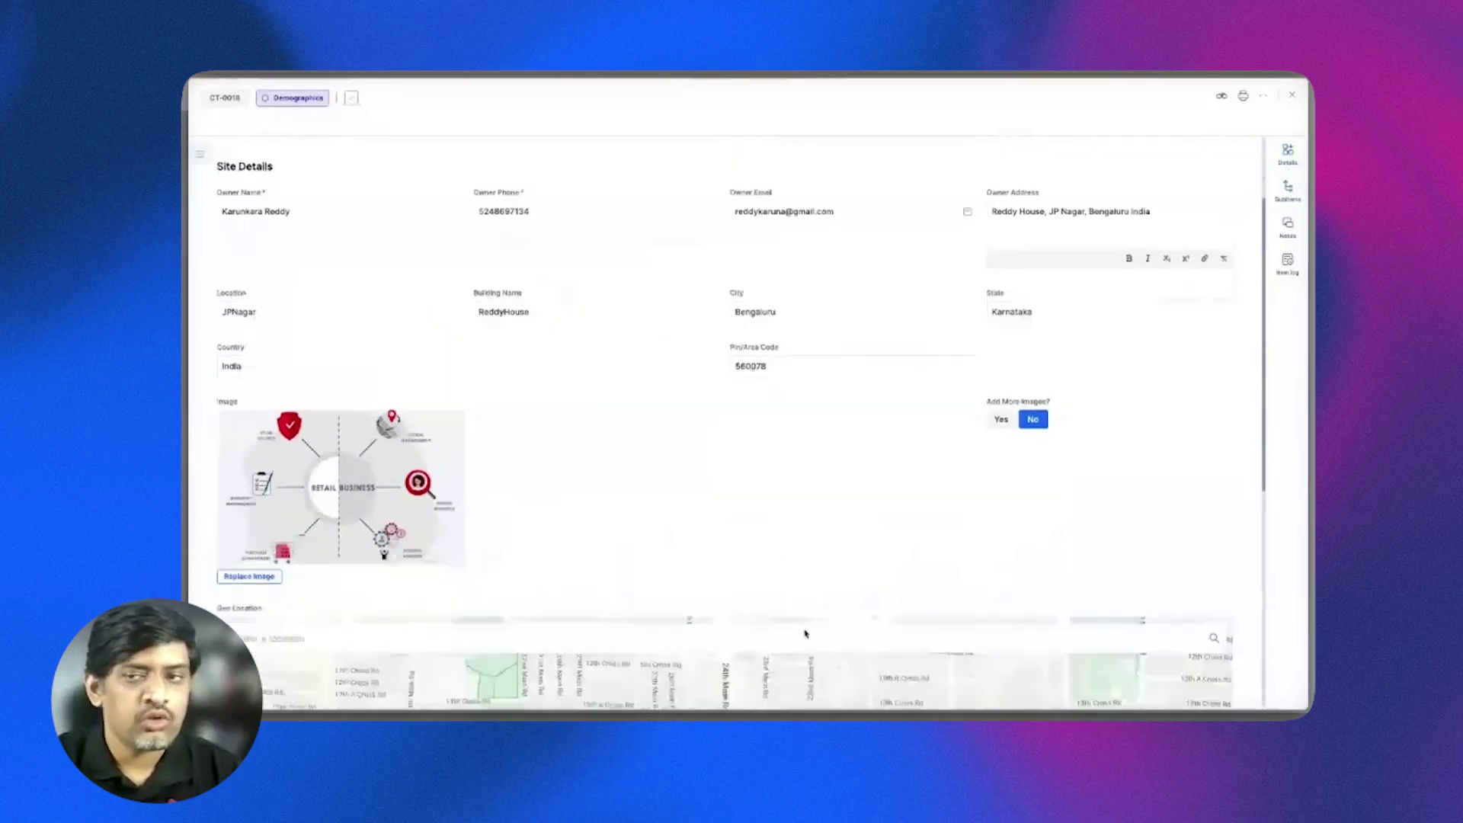
left_click(1288, 225)
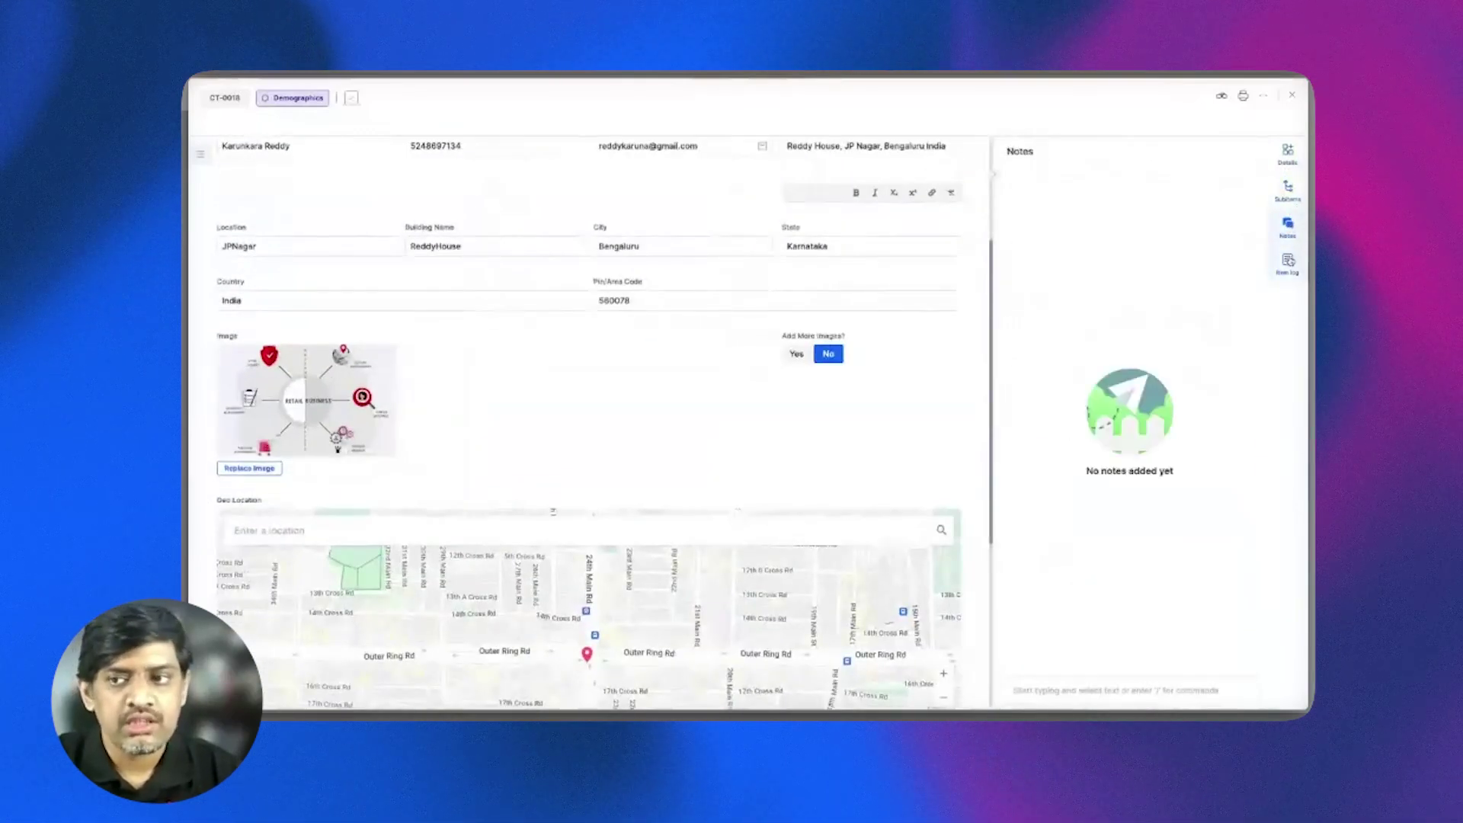
left_click(1287, 262)
left_click(1100, 154)
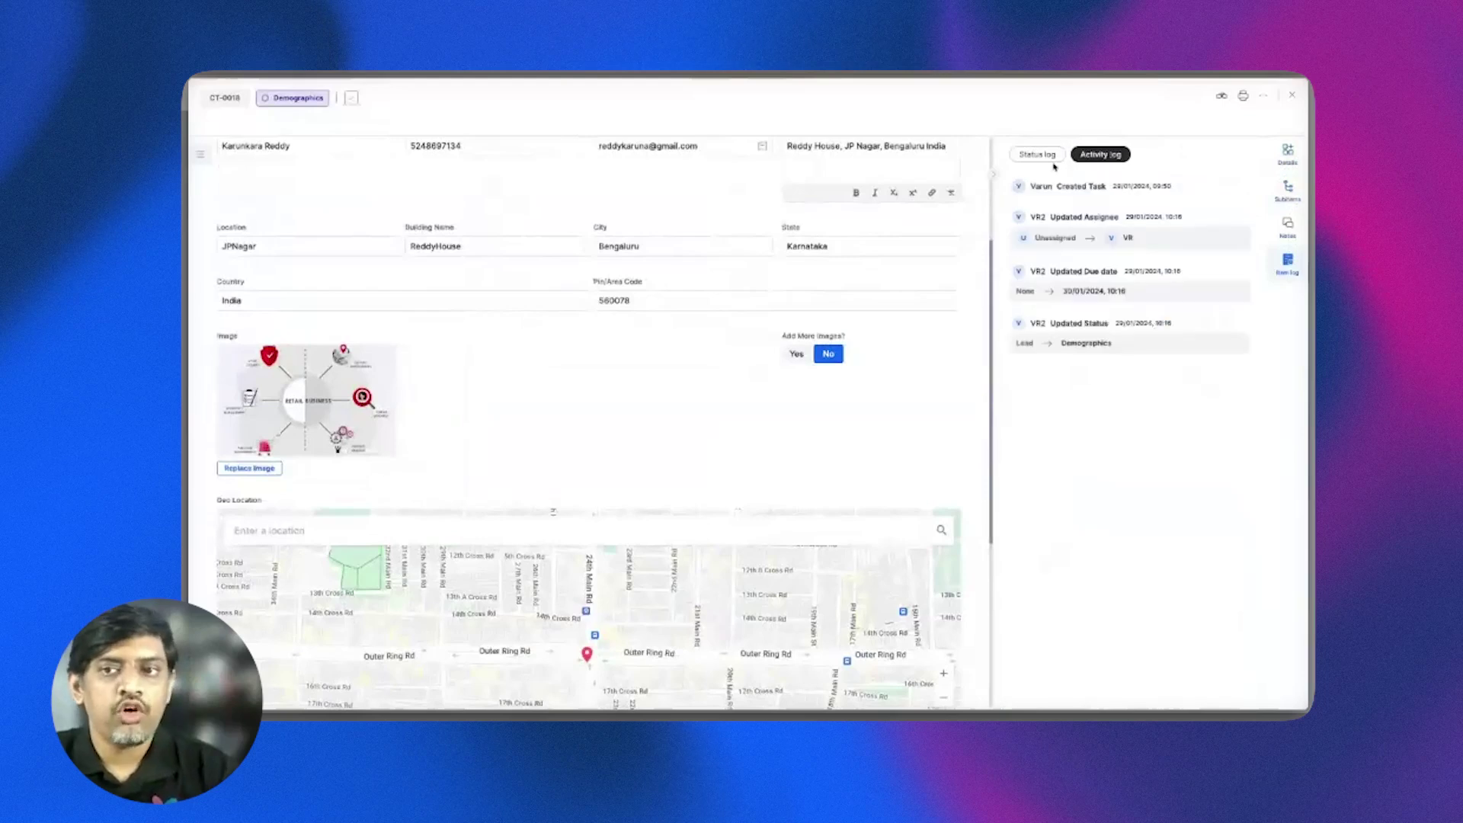
left_click(993, 175)
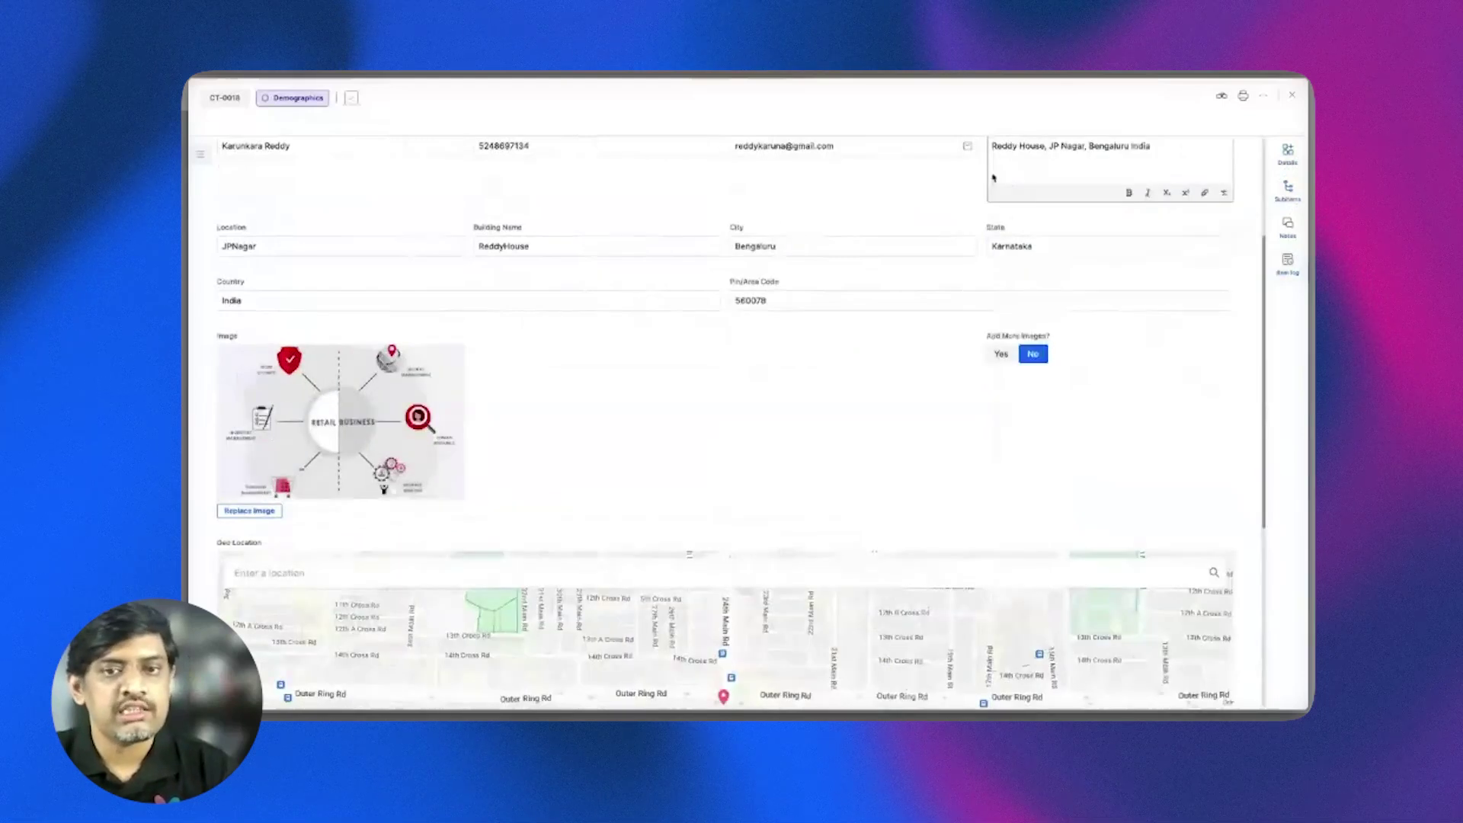
Review the fetched GIS details, set the item's status to GIS Analysis, and examine the population and retail landscape data.
scroll(990, 190, "down", 1)
scroll(189, 540, "down", 4)
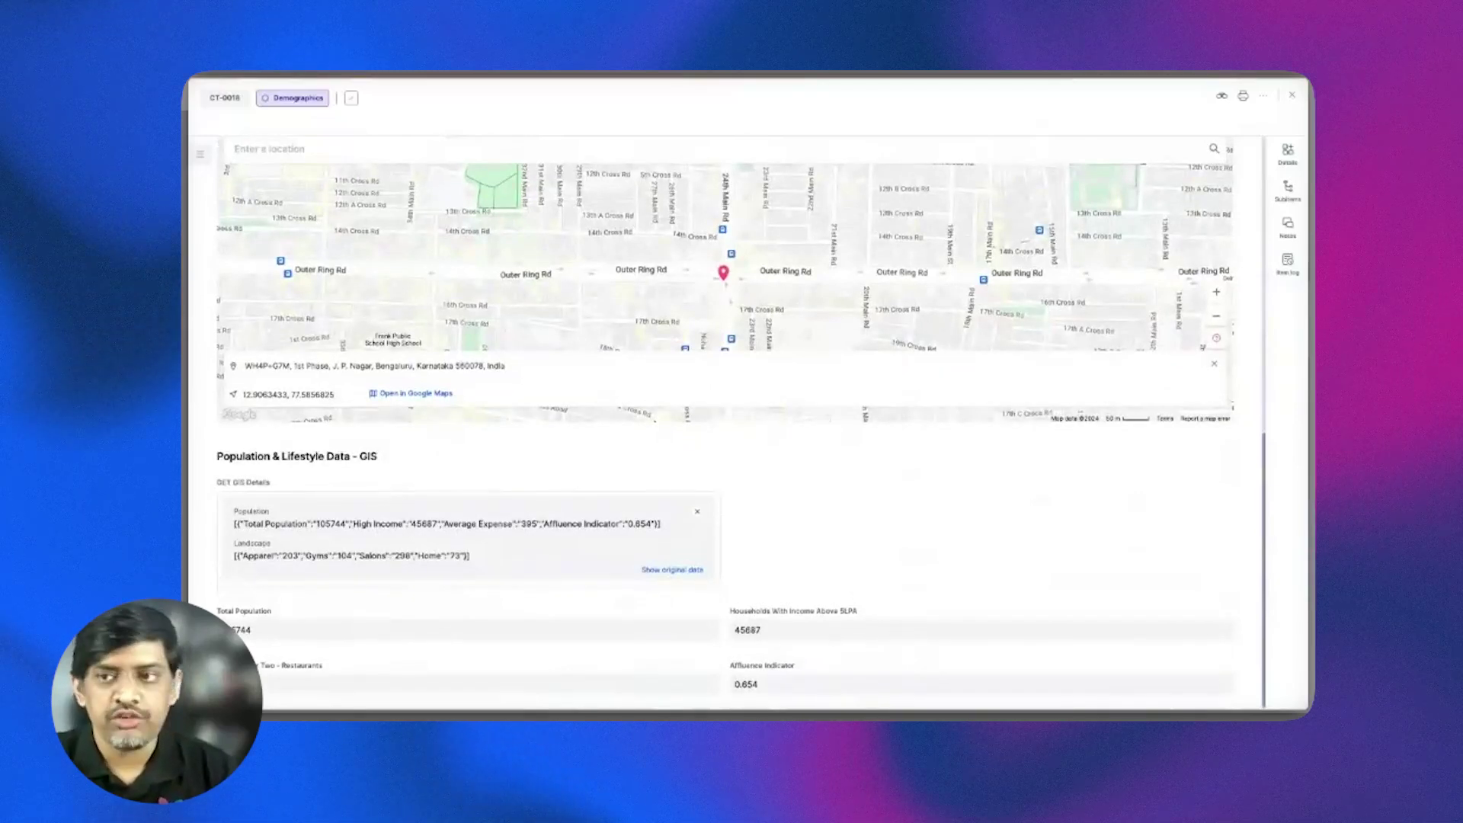
left_click(1286, 155)
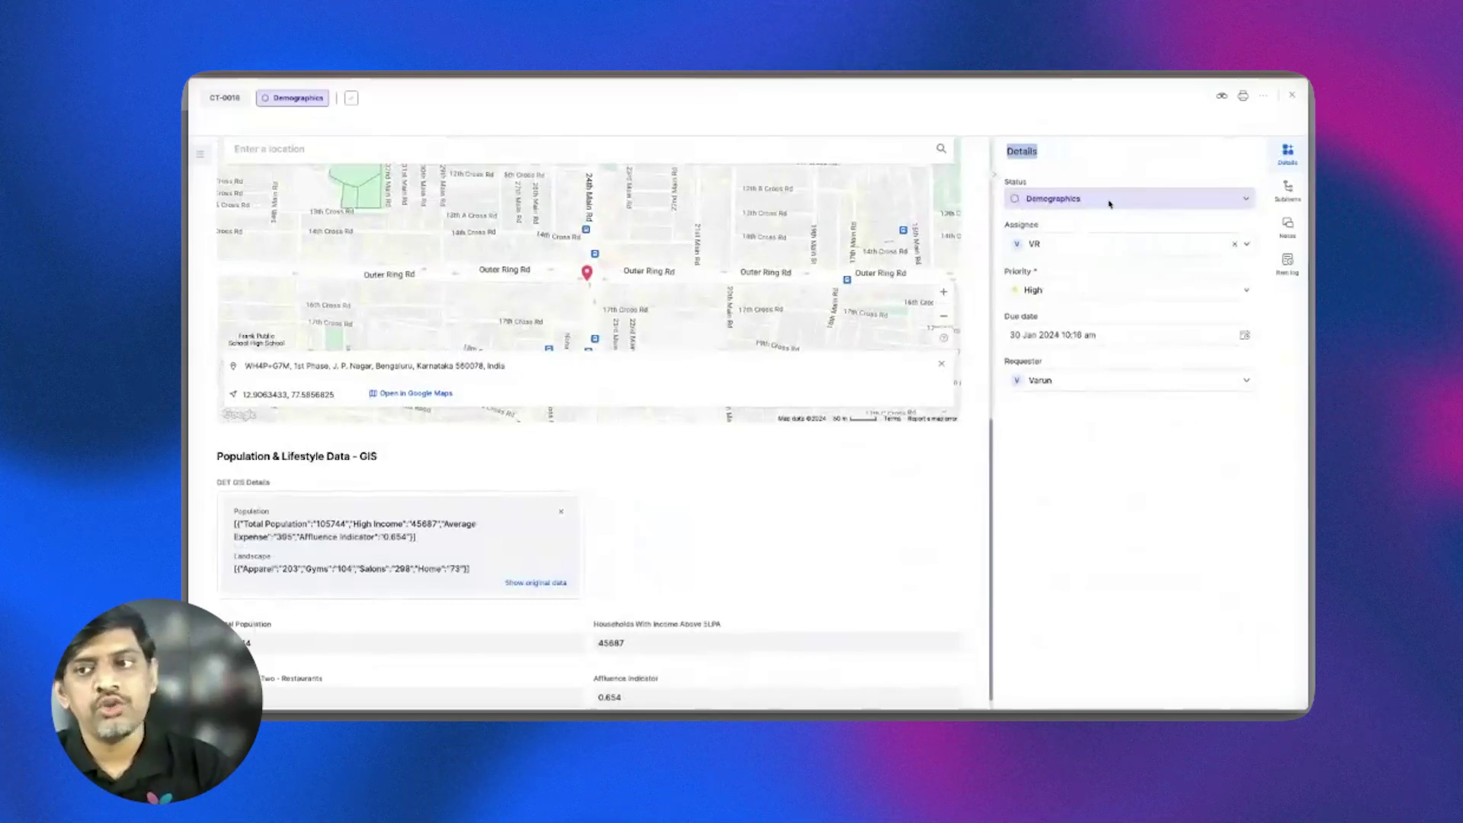
left_click(1109, 201)
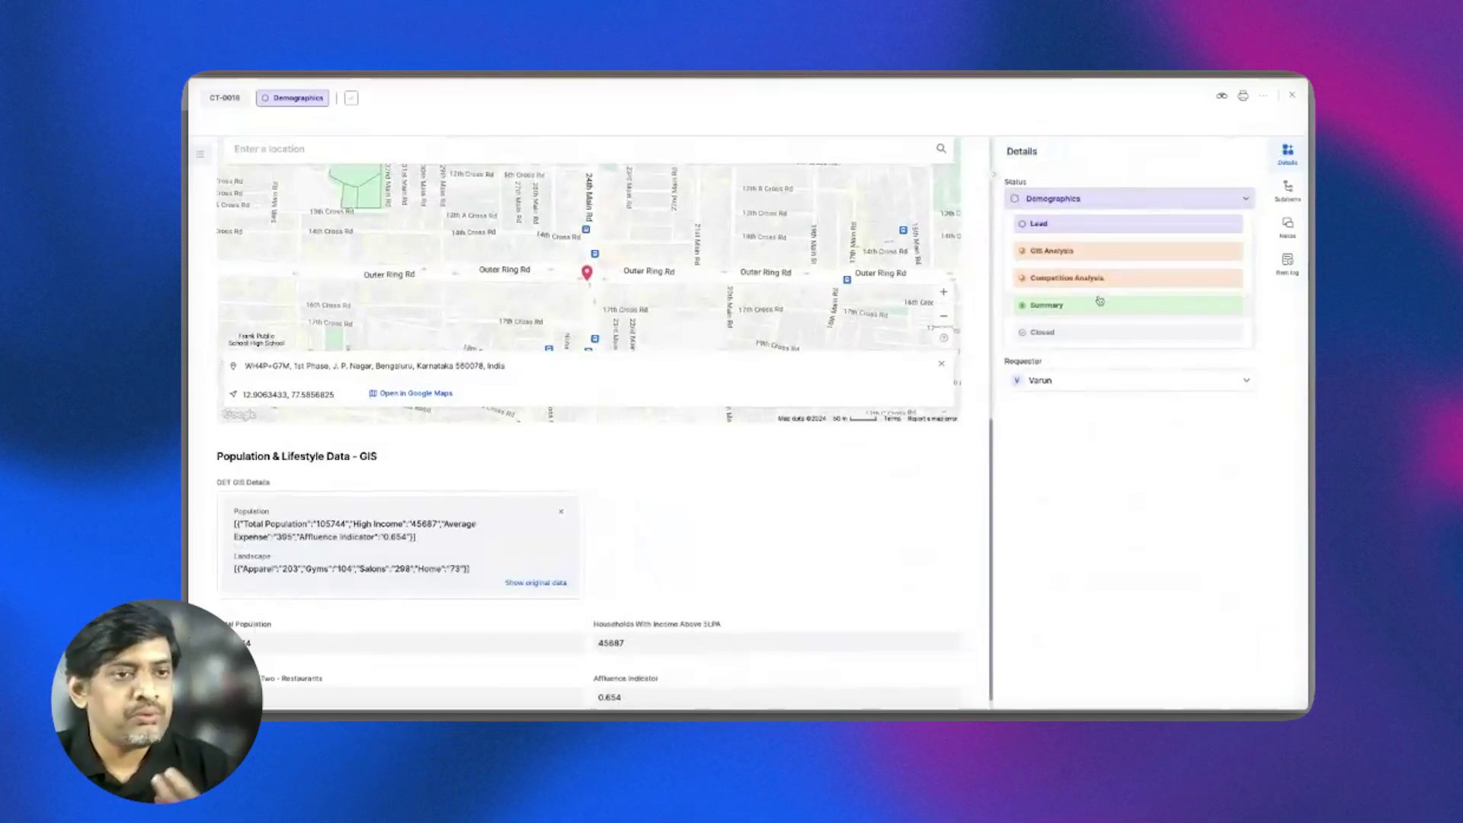
left_click(1054, 251)
scroll(752, 534, "down", 1)
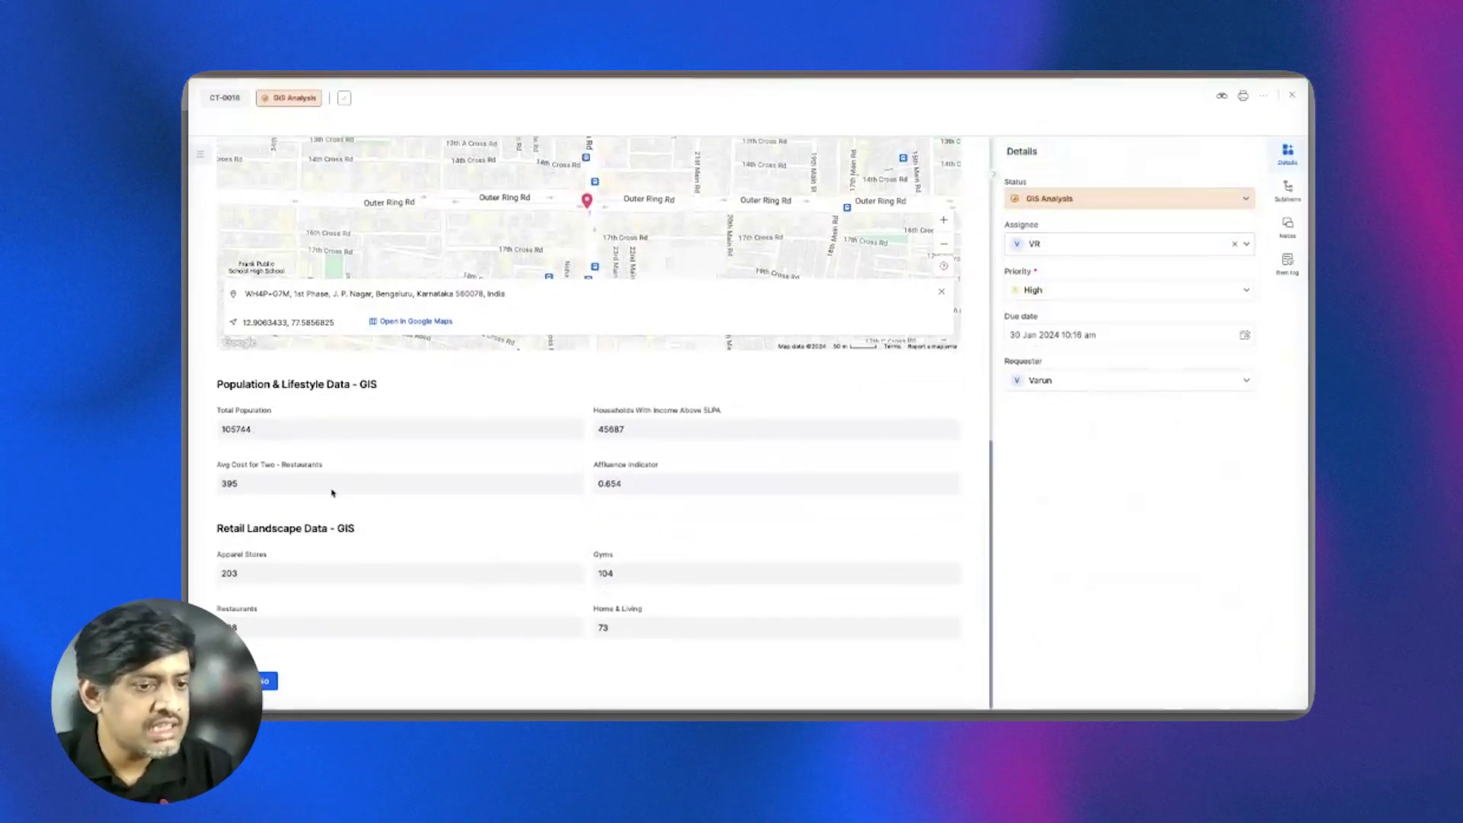
left_click_drag(211, 531, 594, 603)
left_click(781, 696)
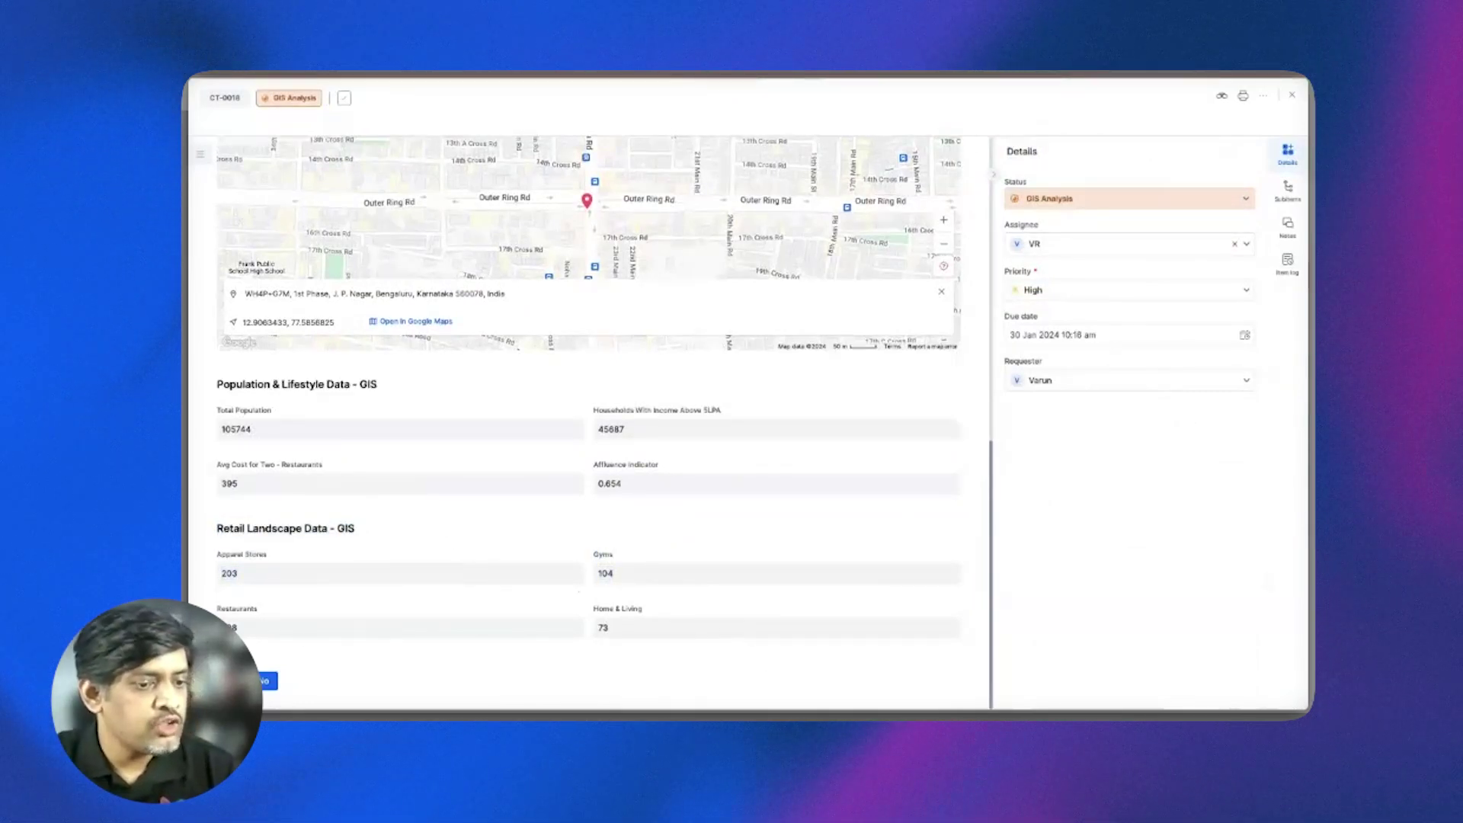
scroll(545, 581, "up", 1)
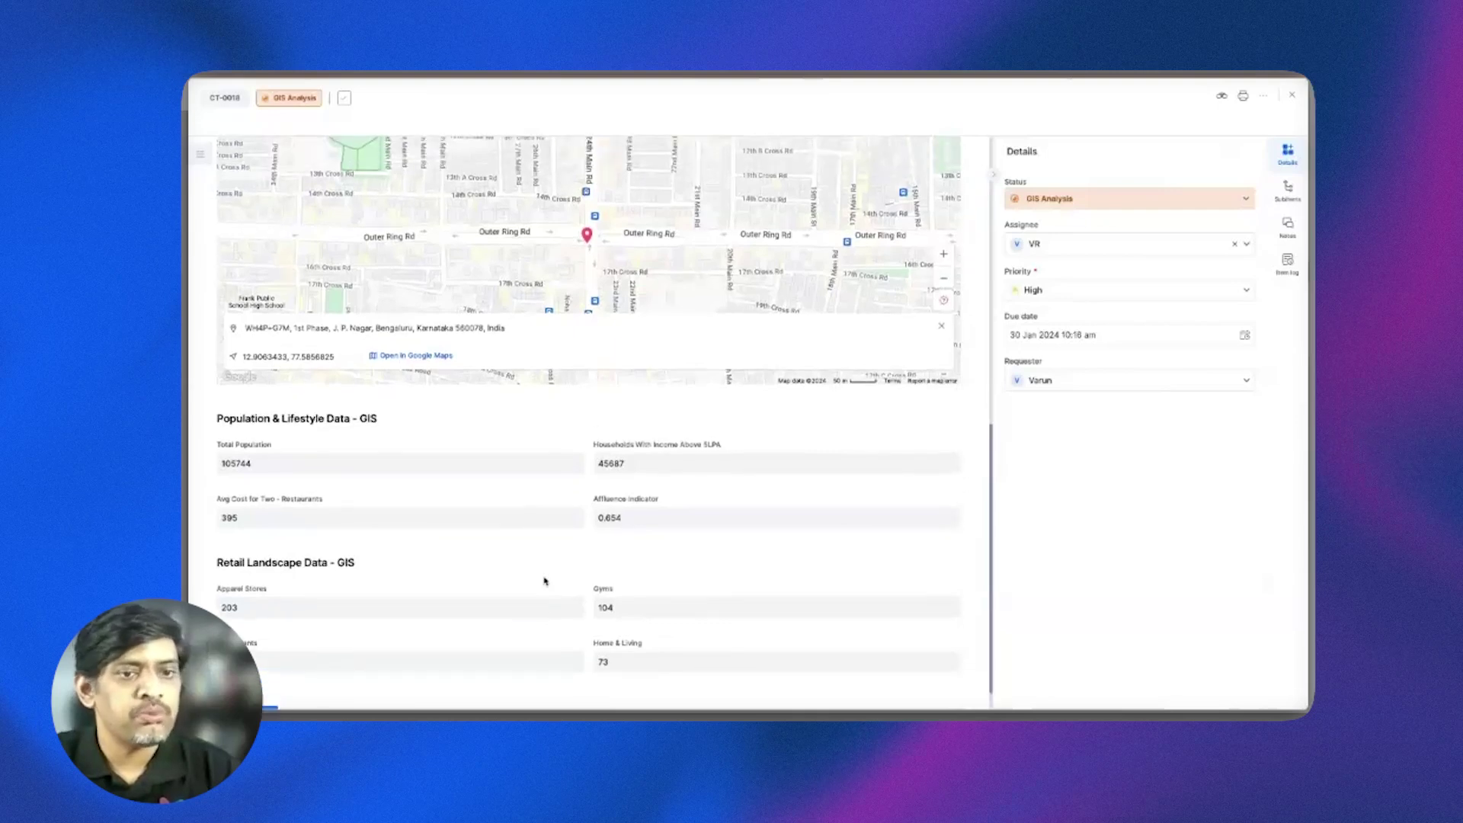
Set the item's status to Competition Analysis and view the competitor table.
left_click(1076, 201)
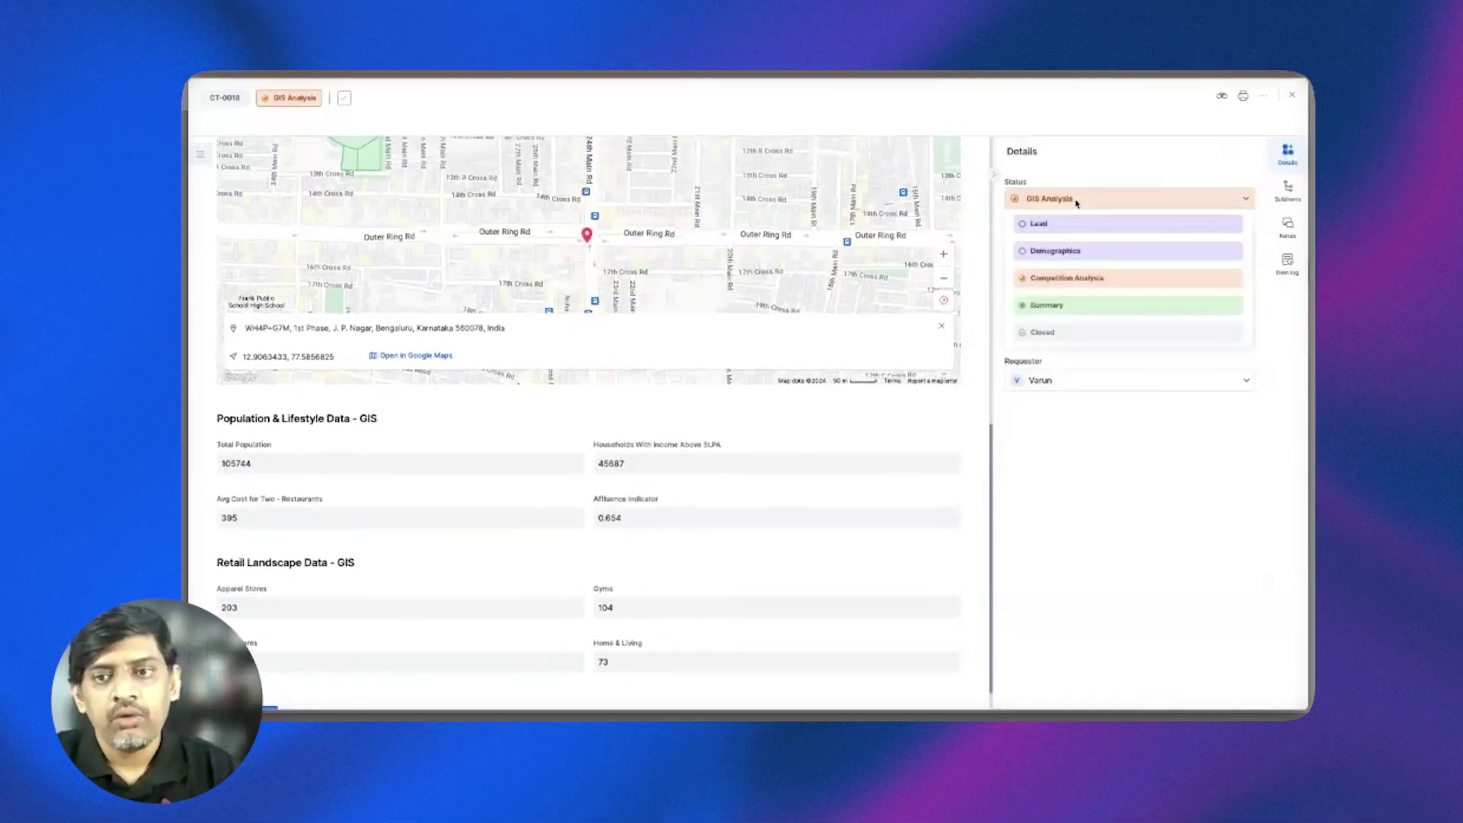
left_click(1071, 278)
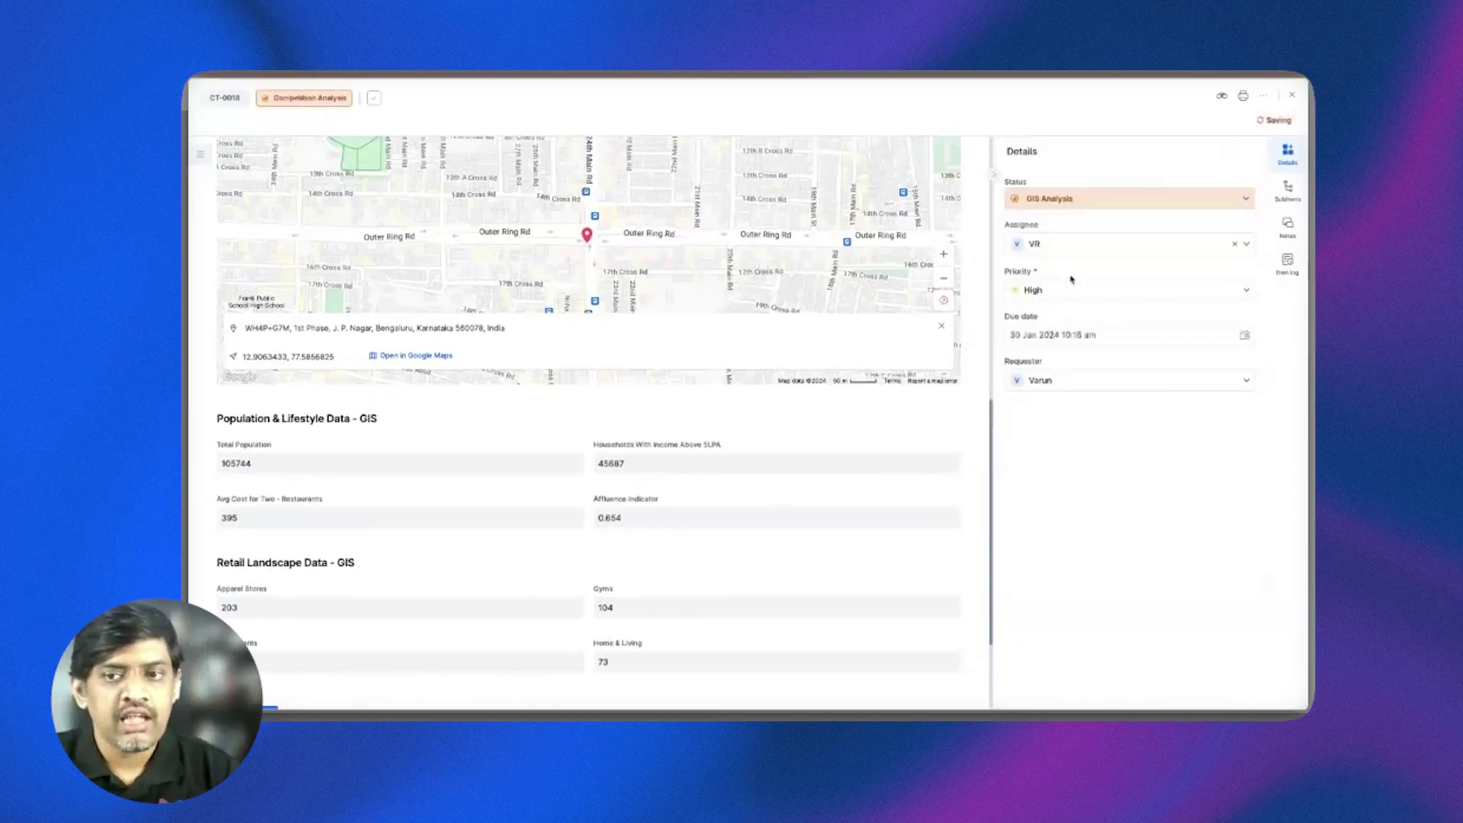
scroll(670, 549, "down", 2)
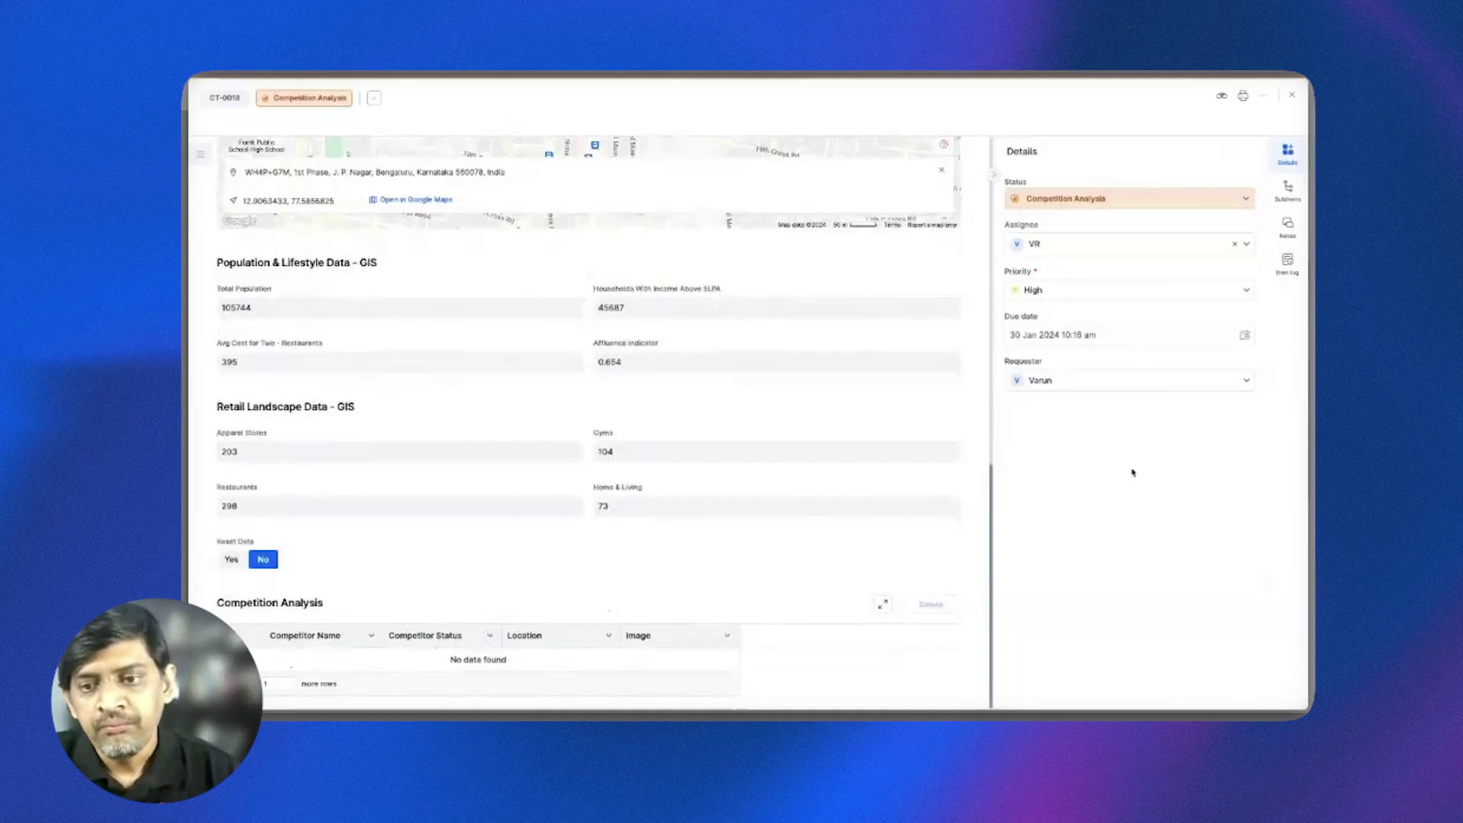
Set the item's status to Summary and enter "Approved!" as the summary description.
left_click(1117, 204)
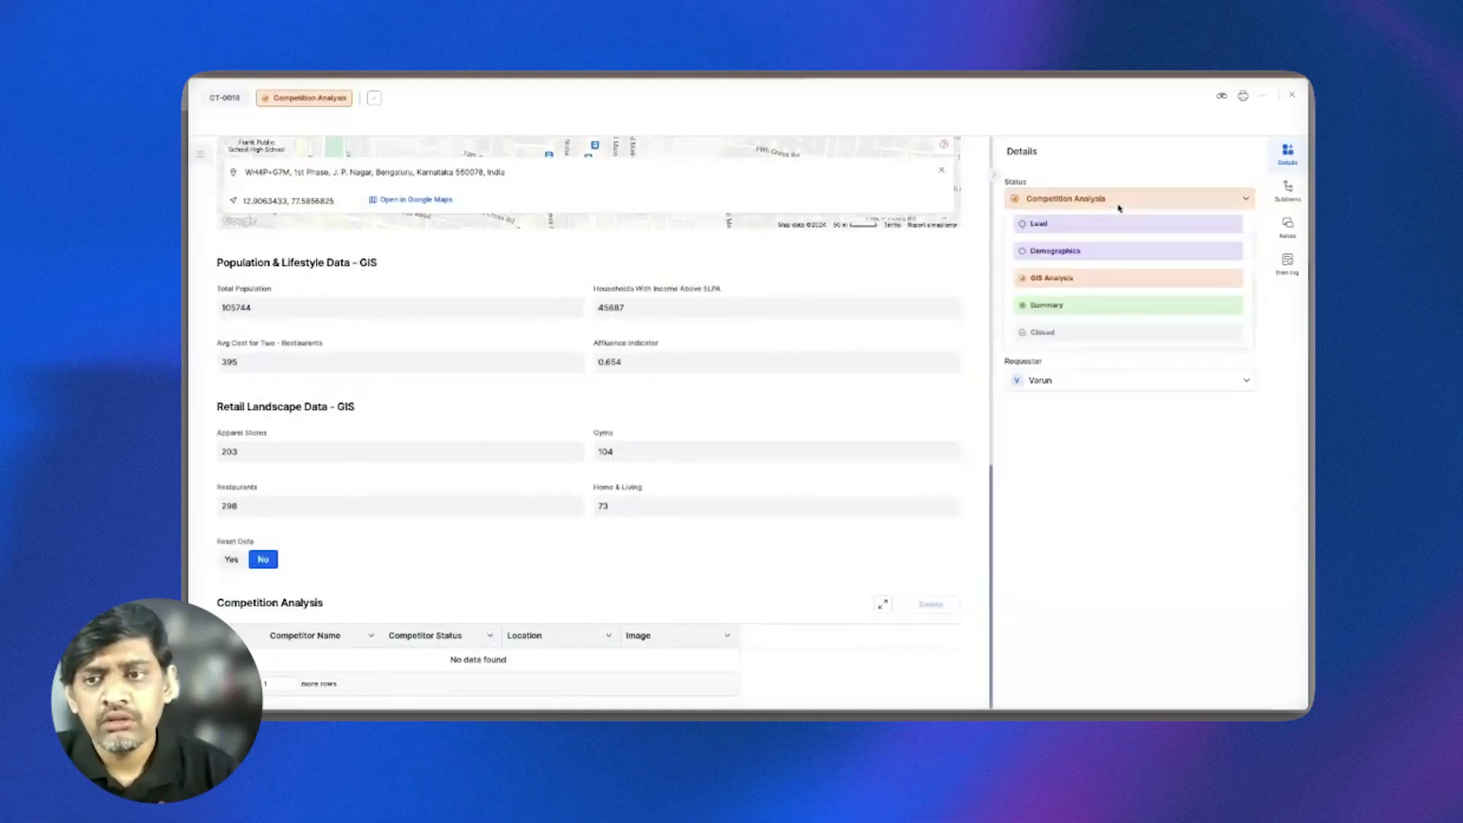
left_click(1055, 303)
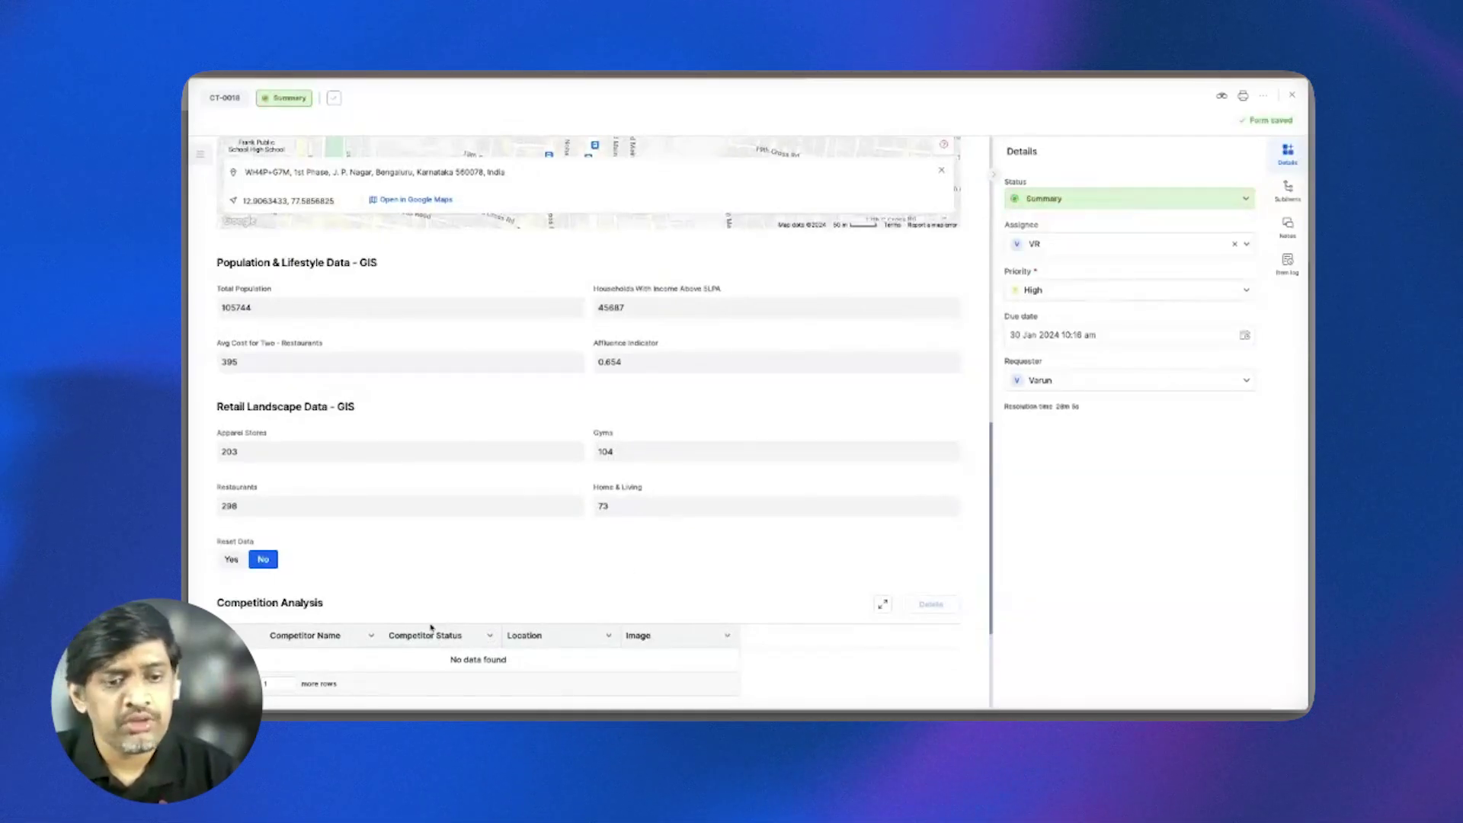
scroll(533, 594, "down", 3)
left_click(382, 602)
type("Approved!")
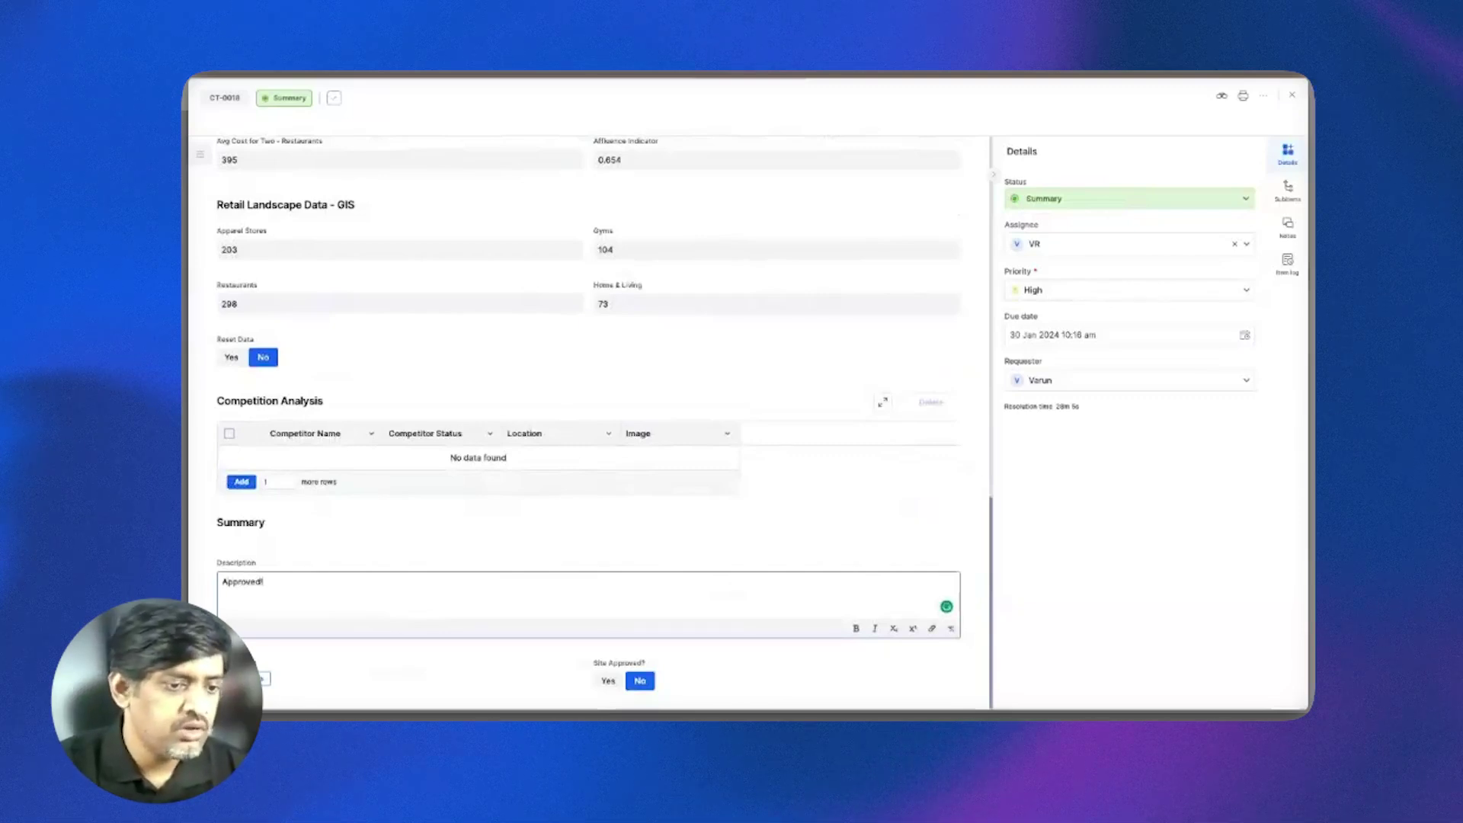
Mark the site as approved, set the item's status to Closed, and leave the item.
left_click(608, 680)
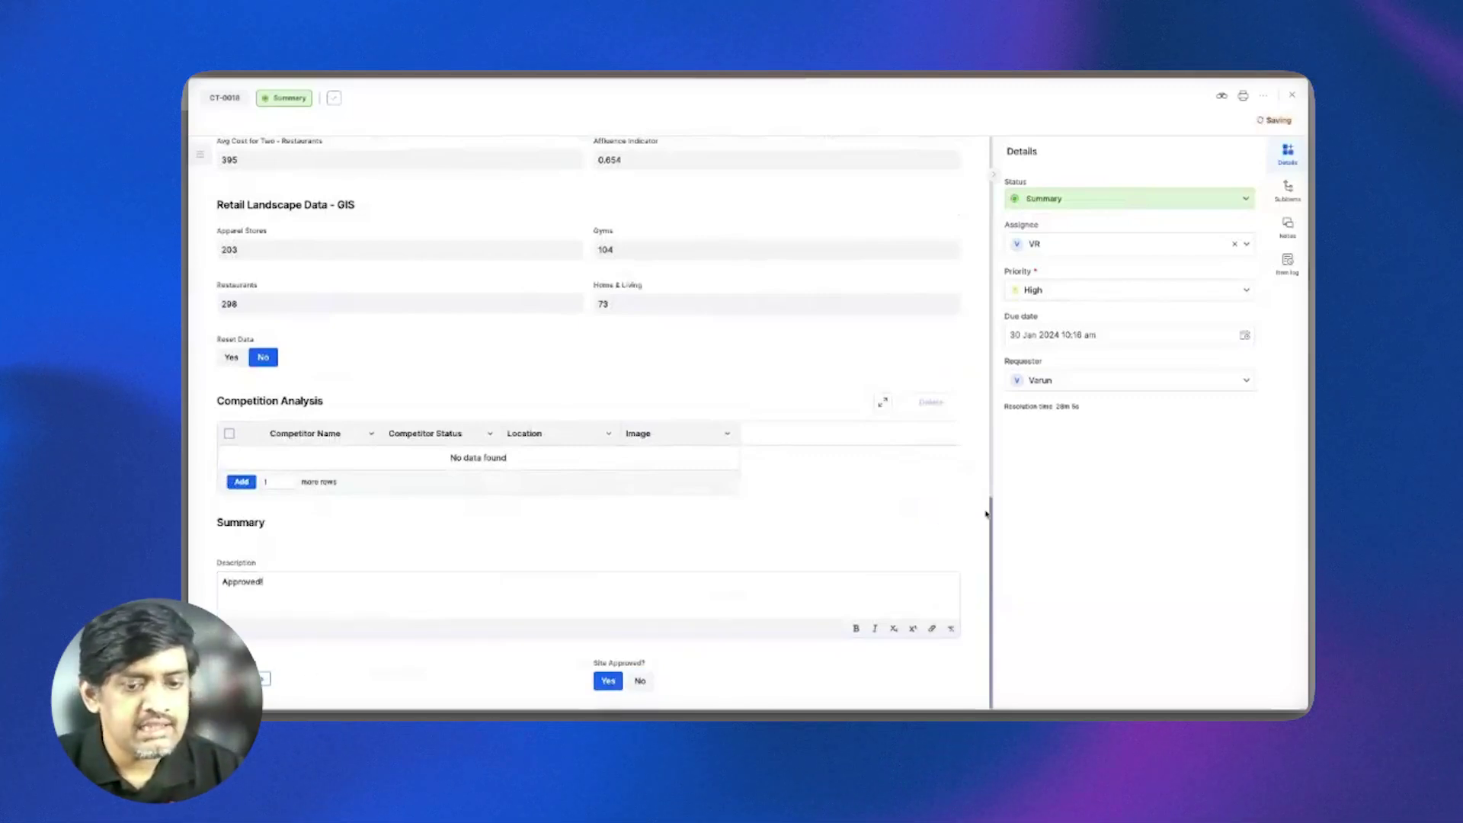
left_click(1164, 202)
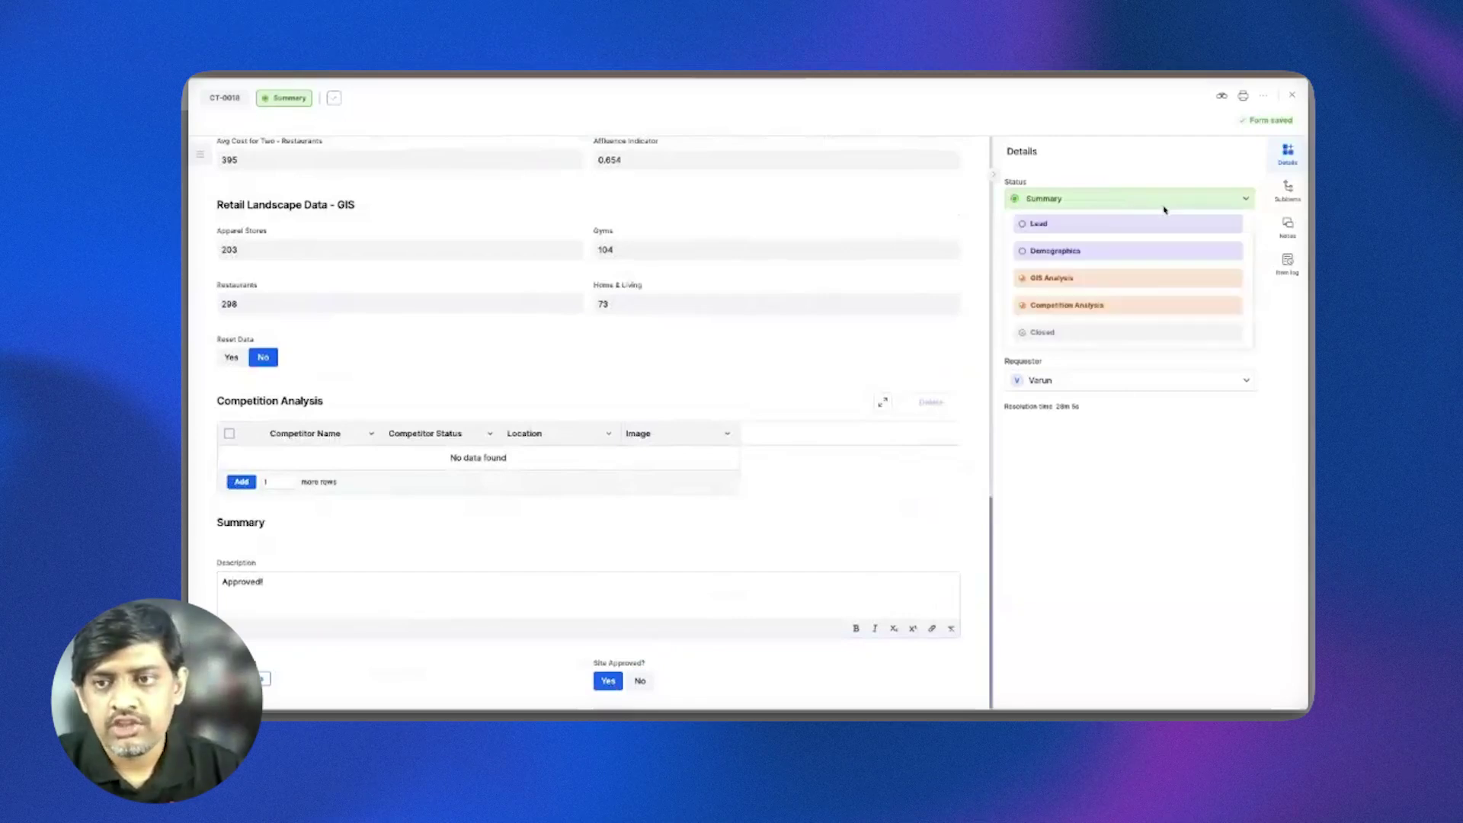
left_click(1099, 333)
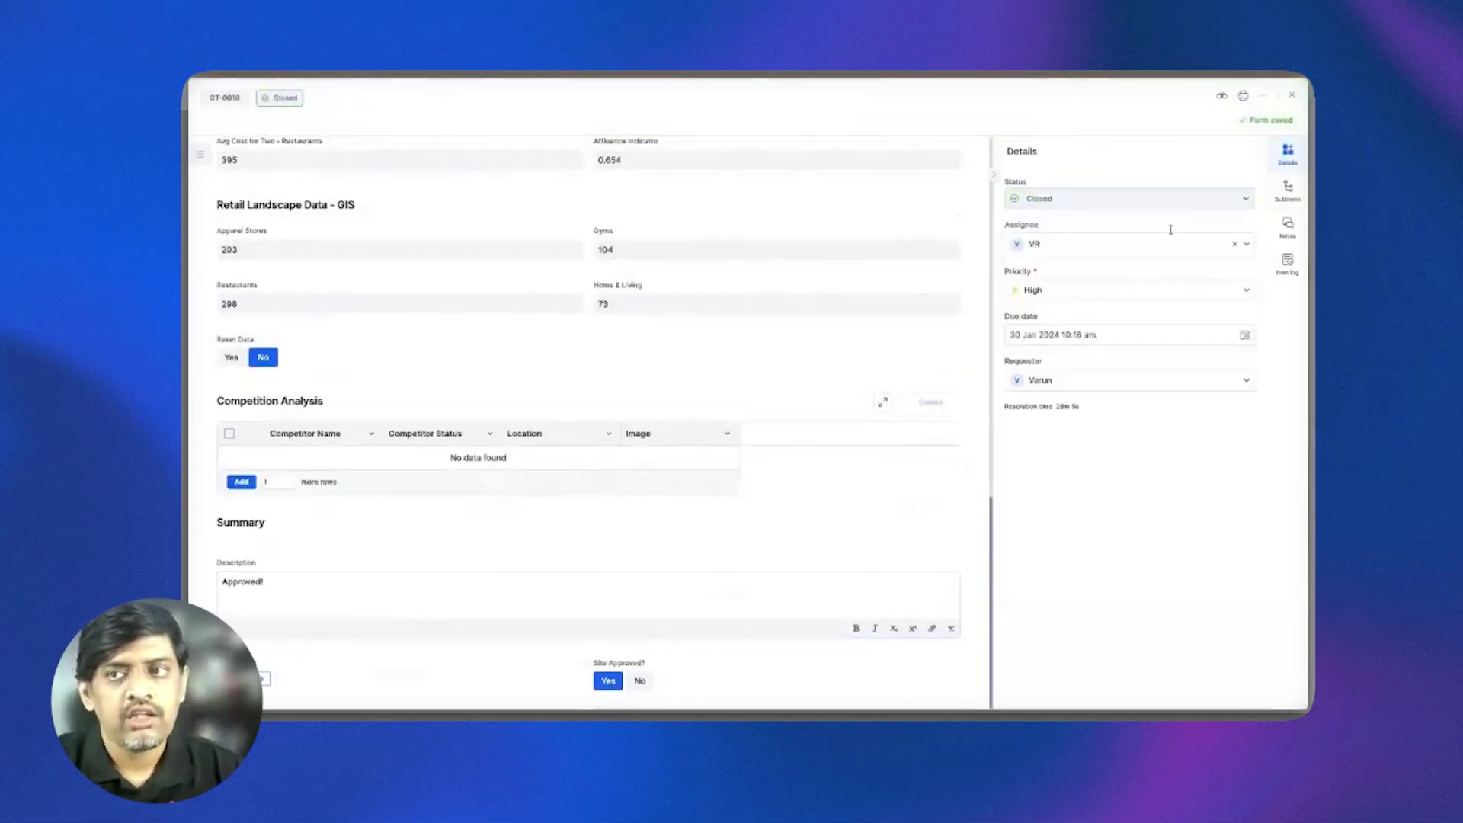
left_click(1291, 95)
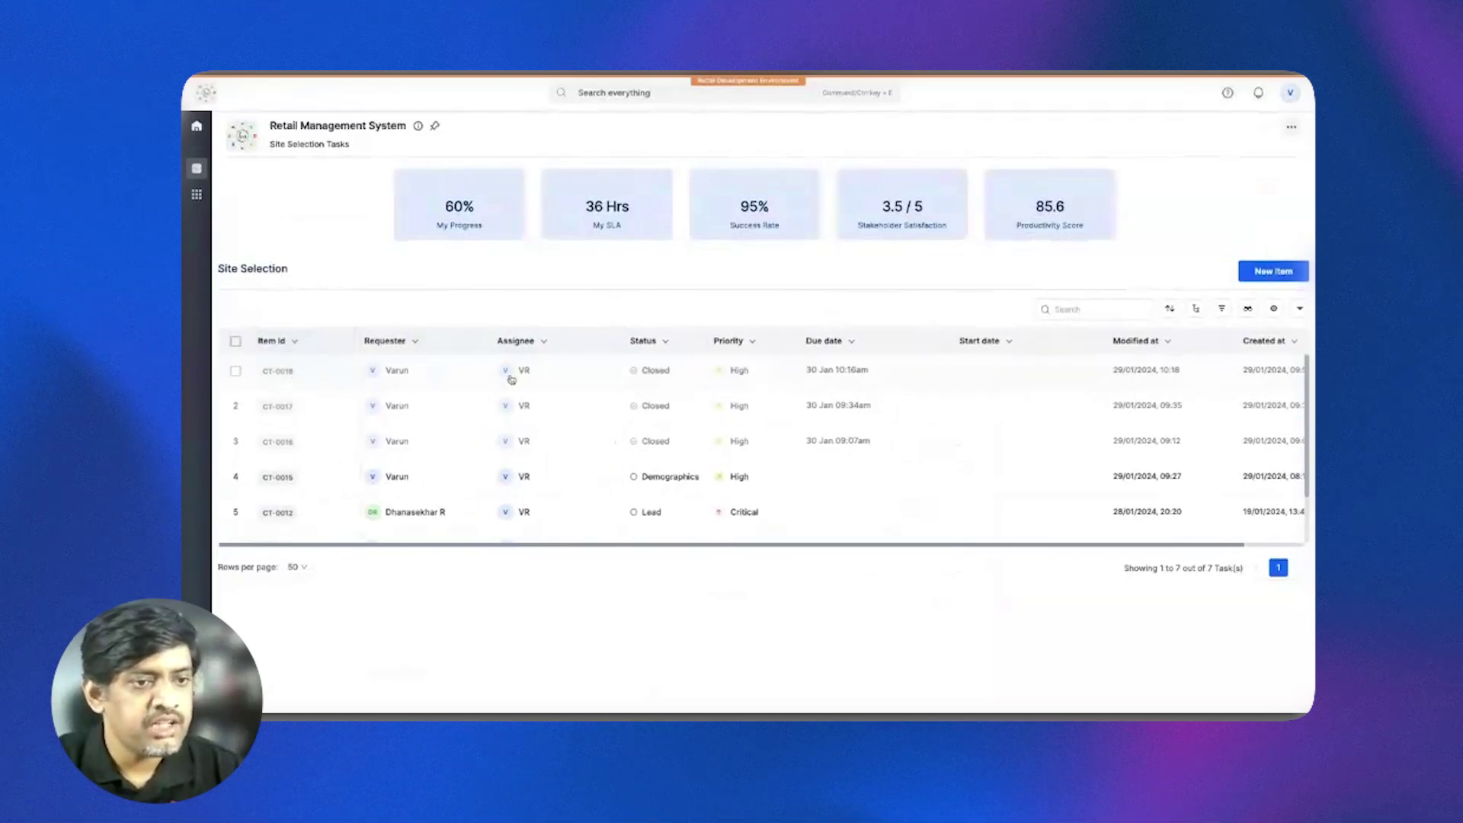
Review the lead and site owner details of the latest closed High-priority item in the Site Selection views.
scroll(523, 380, "right", 2)
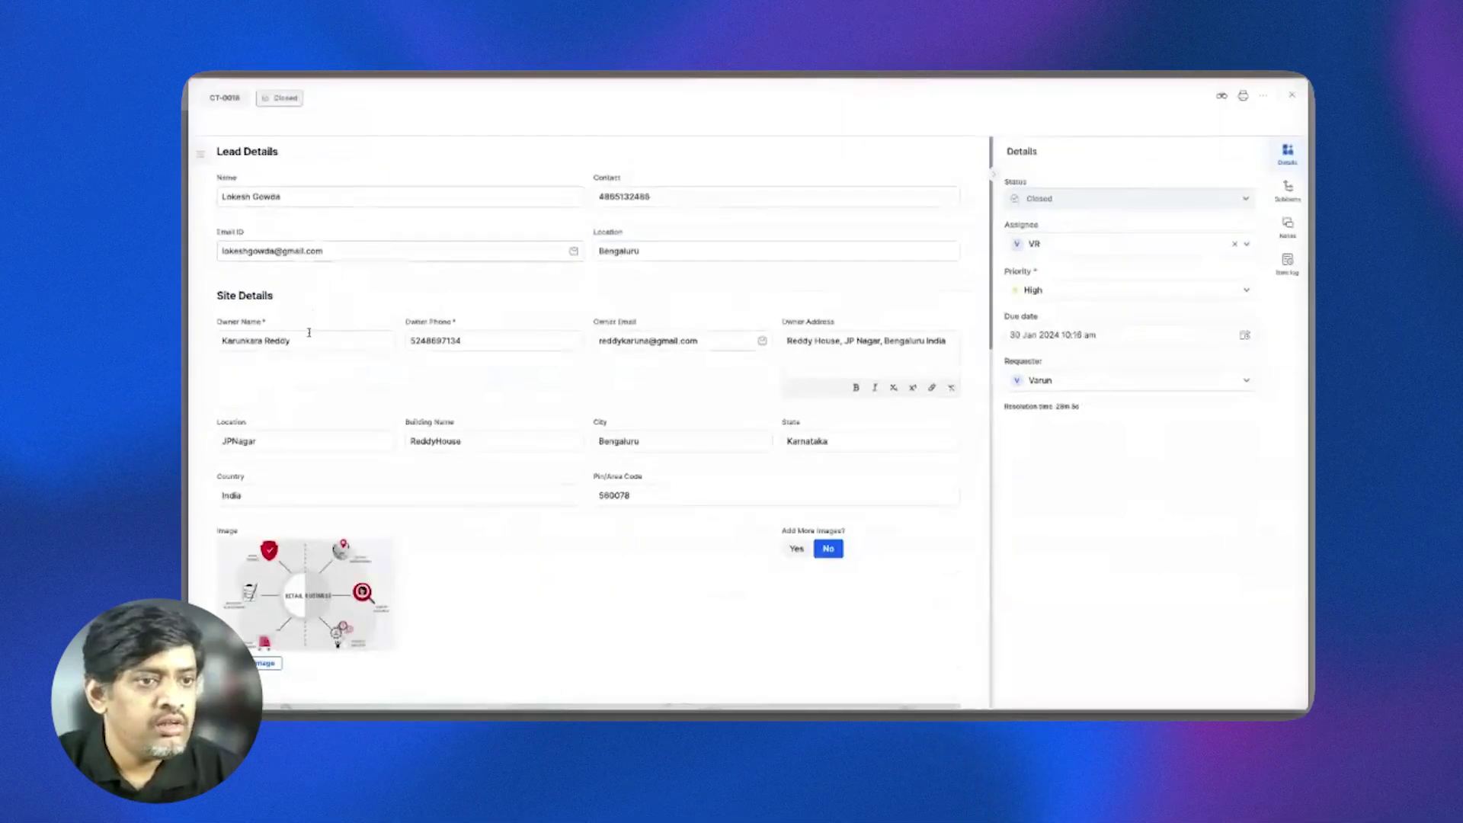
left_click_drag(309, 347, 220, 341)
left_click(1292, 95)
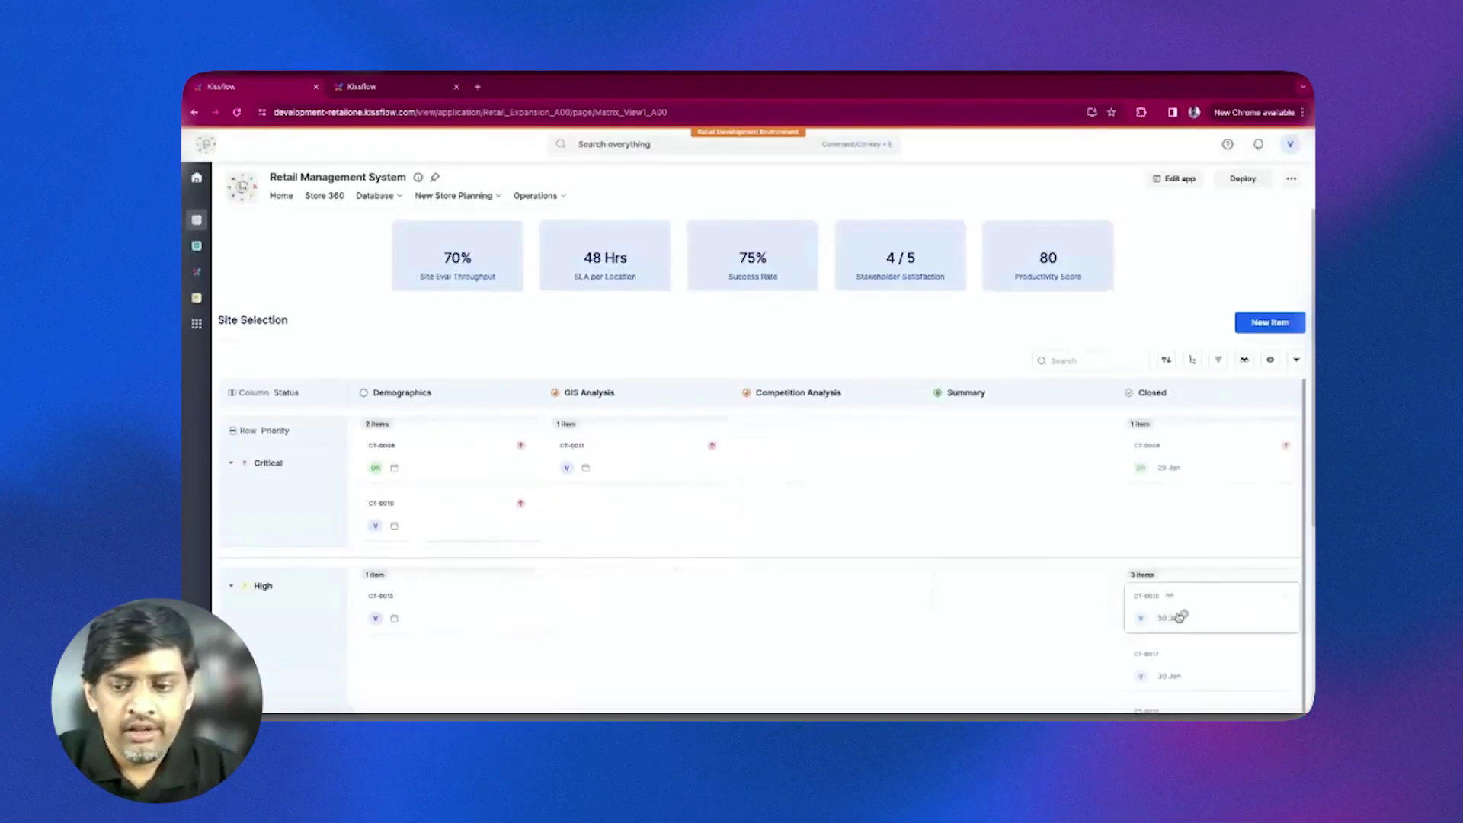
left_click(1178, 617)
left_click(1227, 614)
scroll(398, 379, "down", 1)
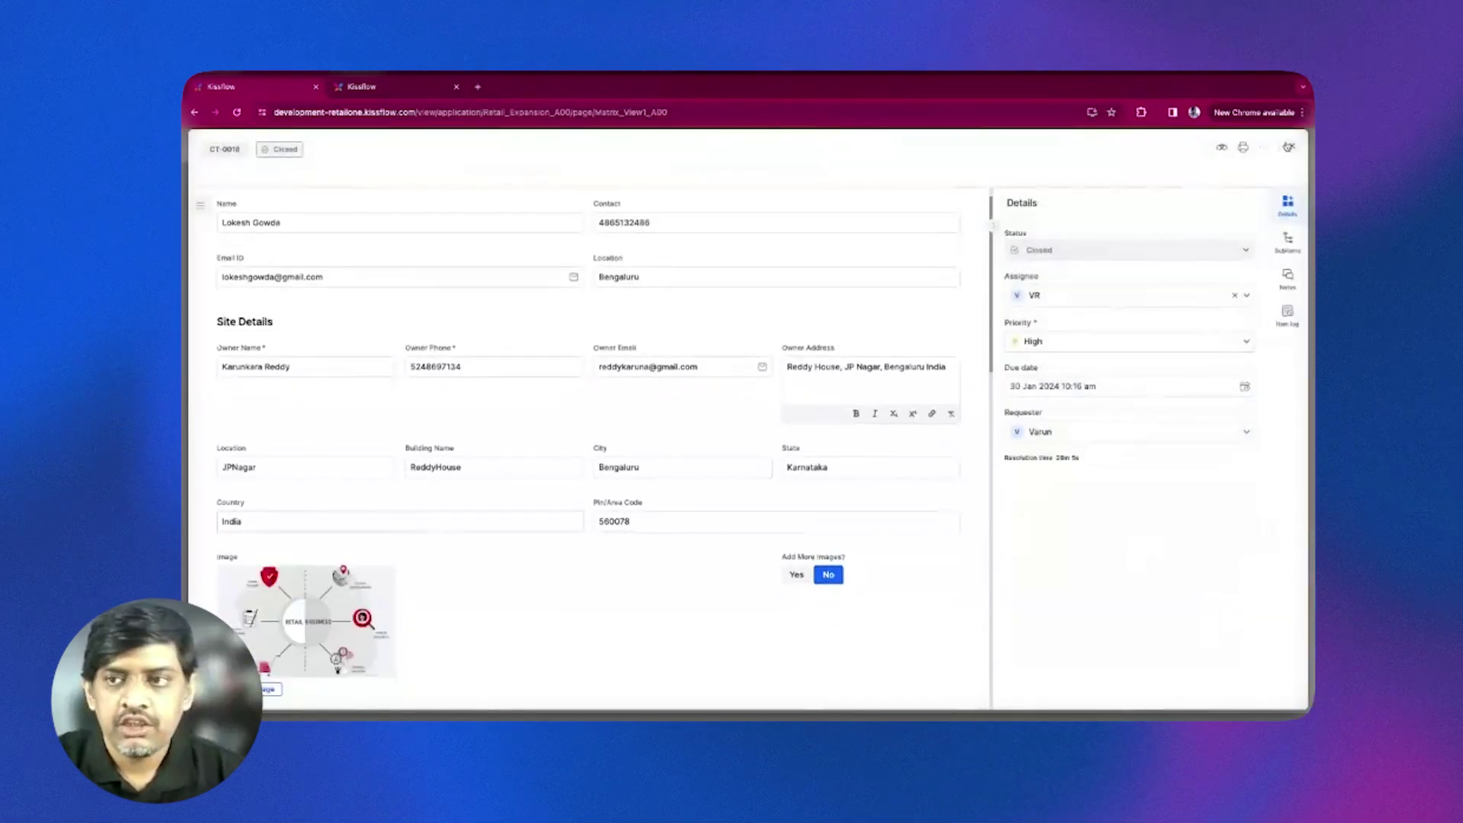
left_click(1292, 145)
Open the newest Terms of Contract task among your own tasks in the Site Acquisition process.
left_click(470, 195)
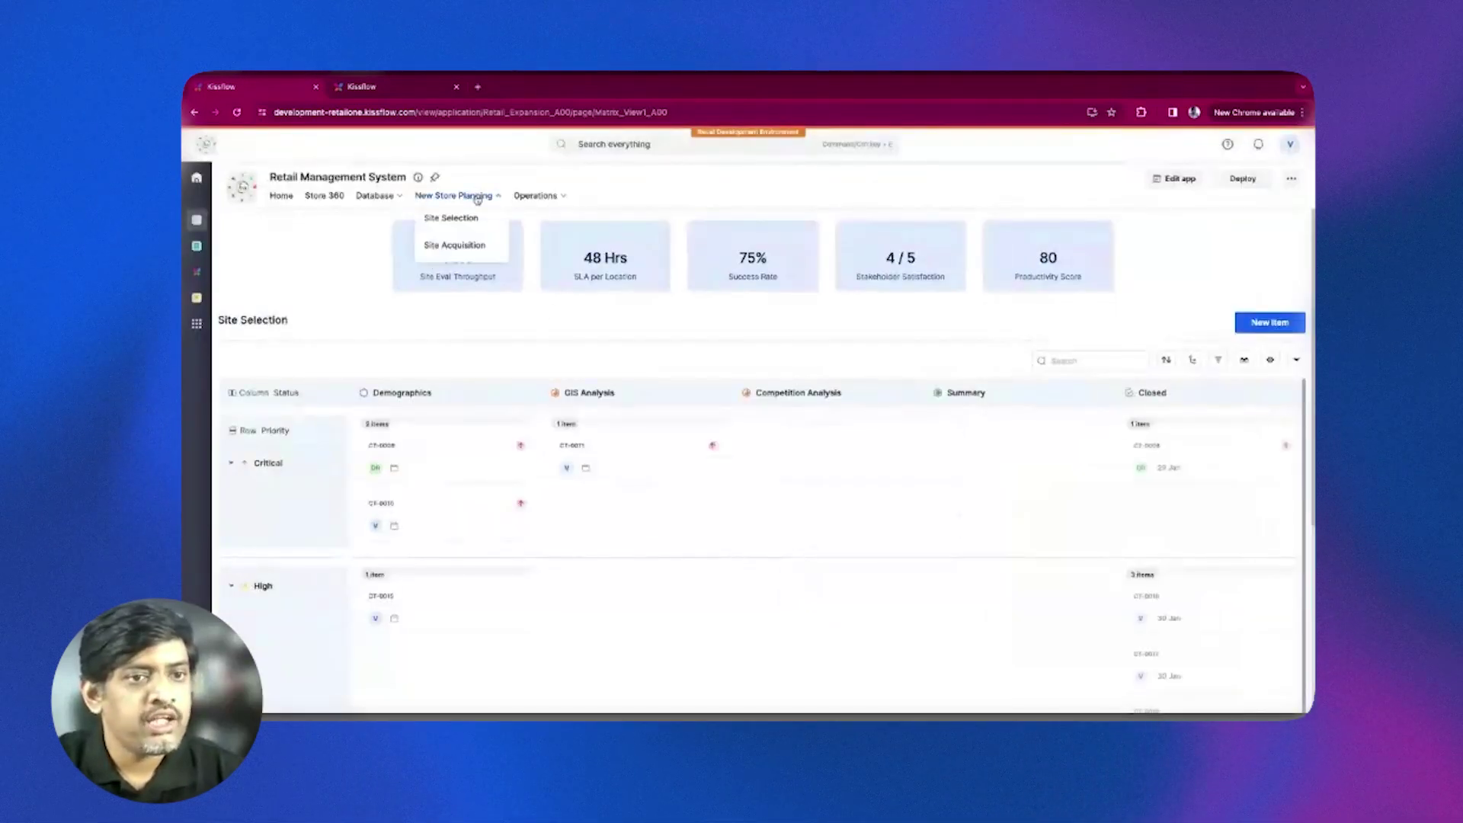
left_click(459, 243)
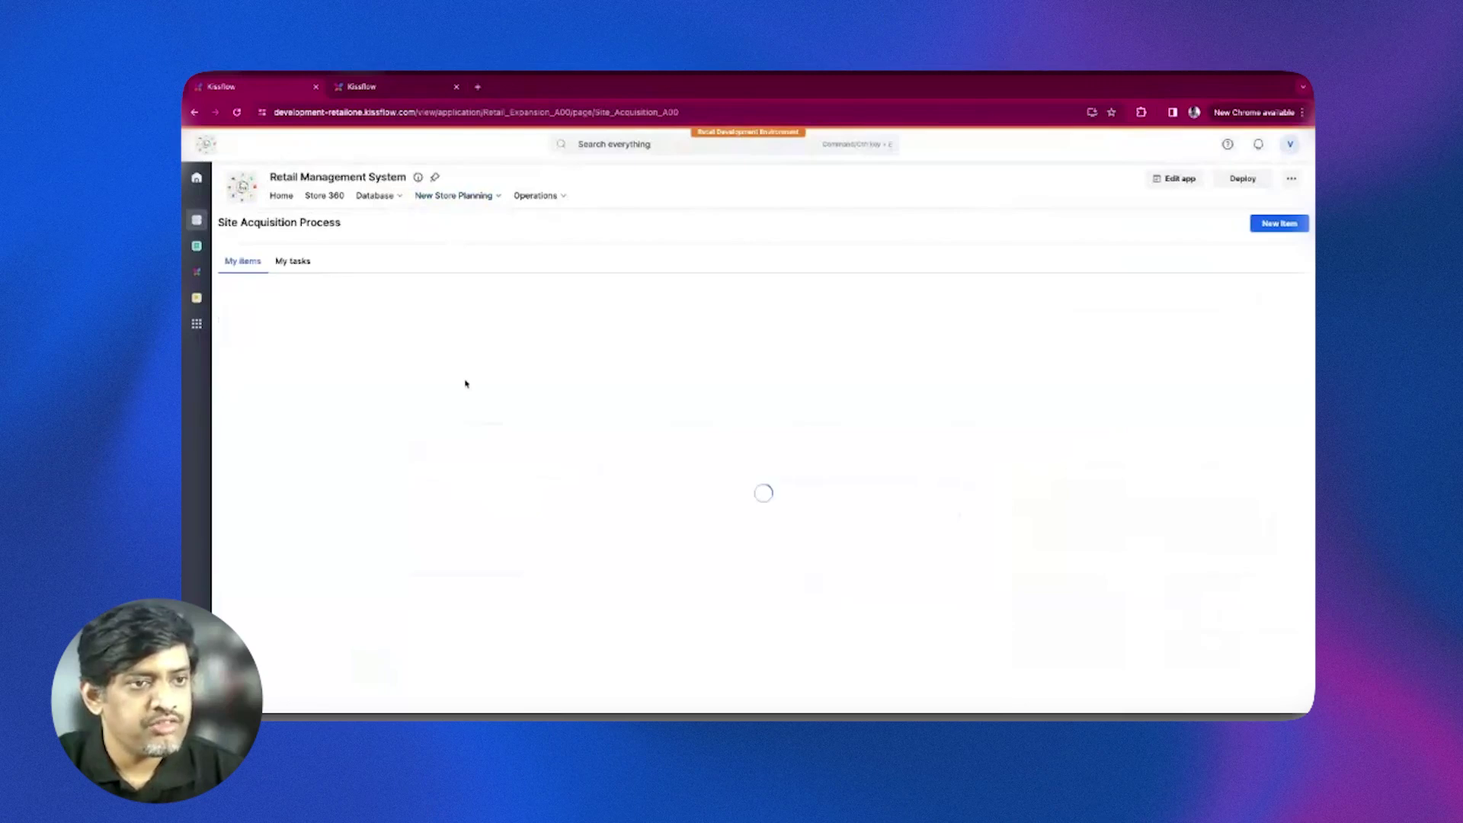
left_click(297, 266)
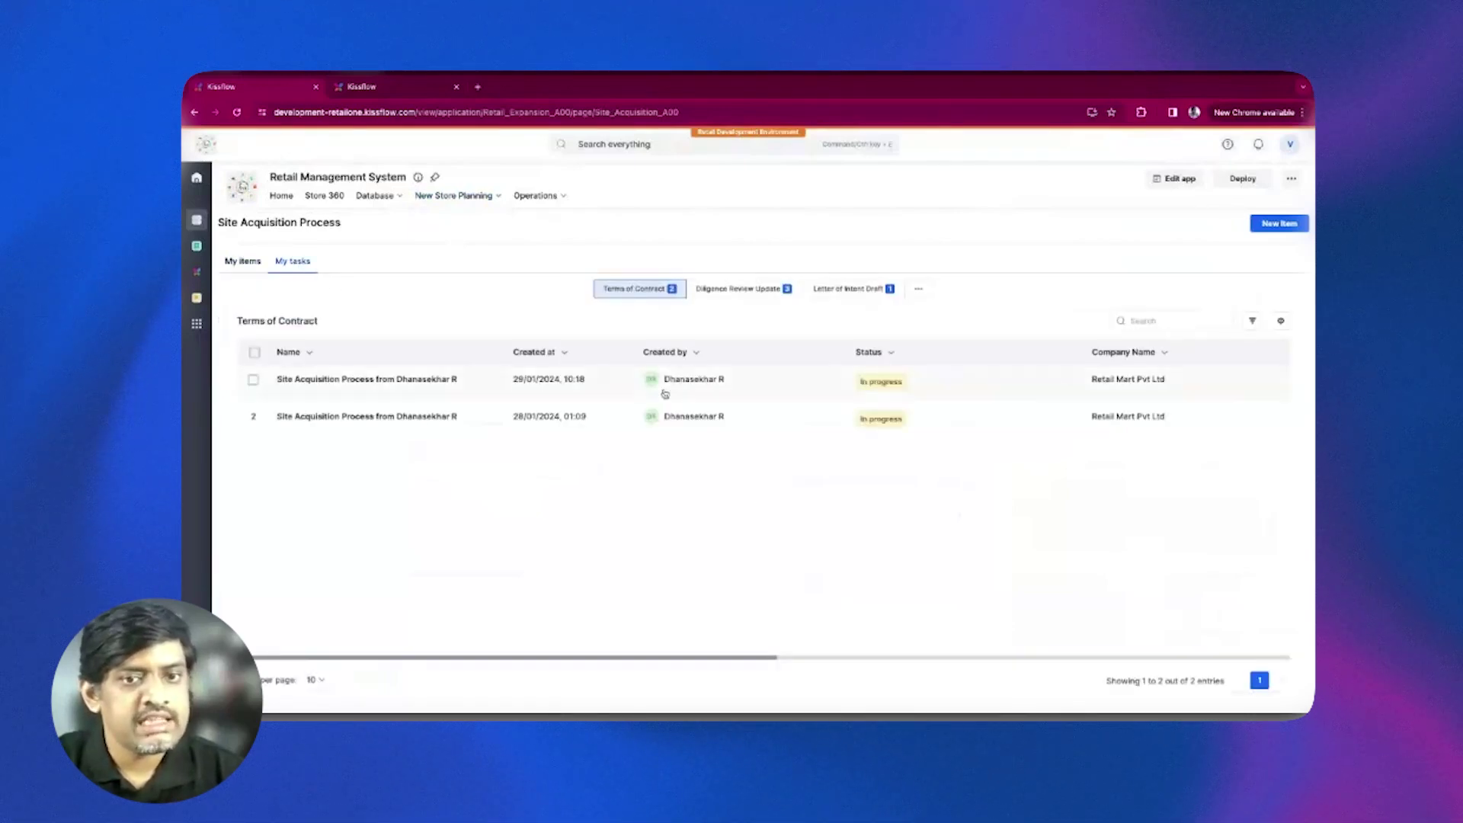
left_click(548, 394)
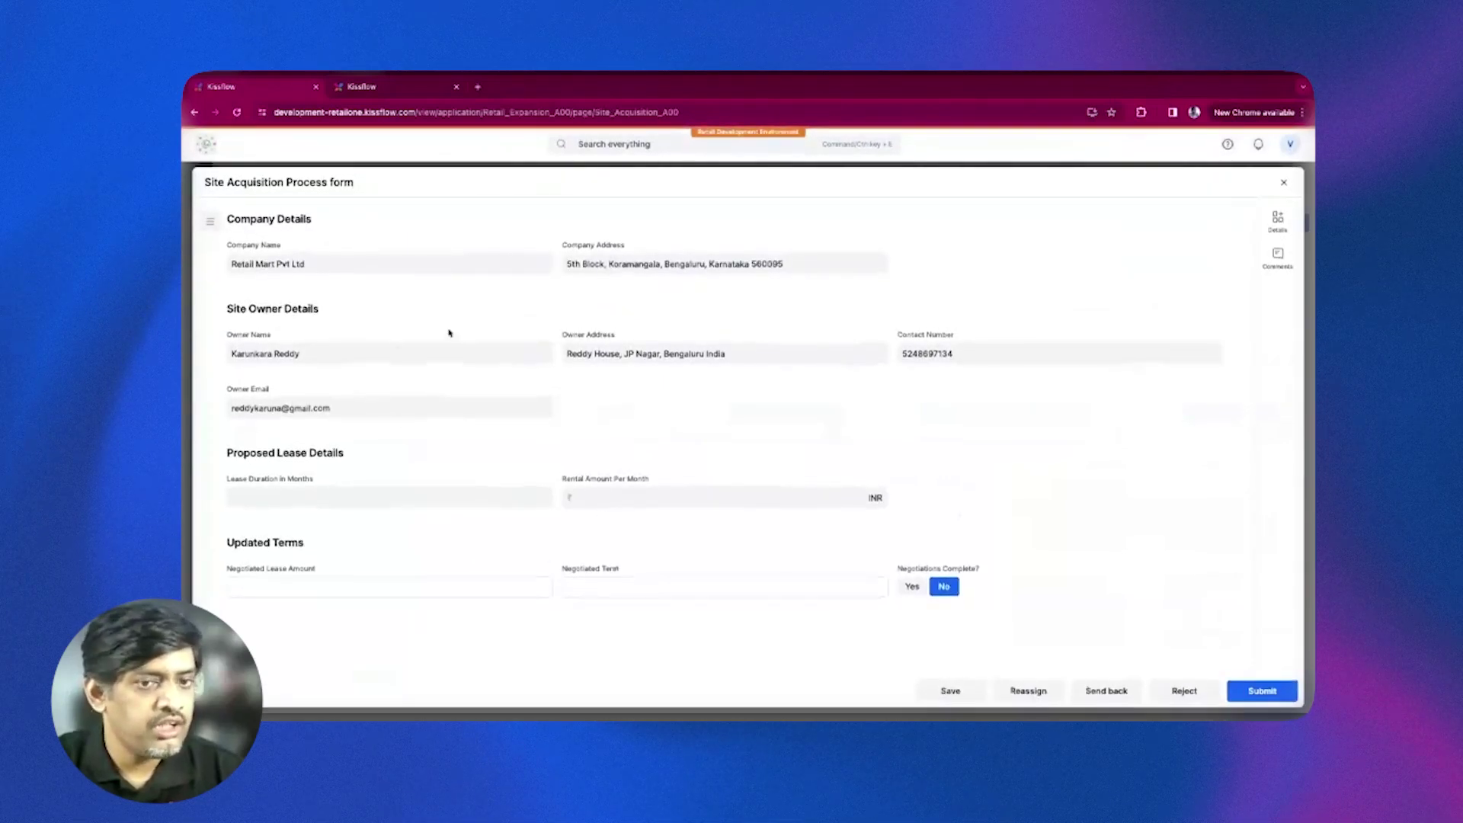
Fill in a negotiated lease amount of 50000 and a term of 3 Years, mark negotiations complete, and submit the form.
left_click(380, 590)
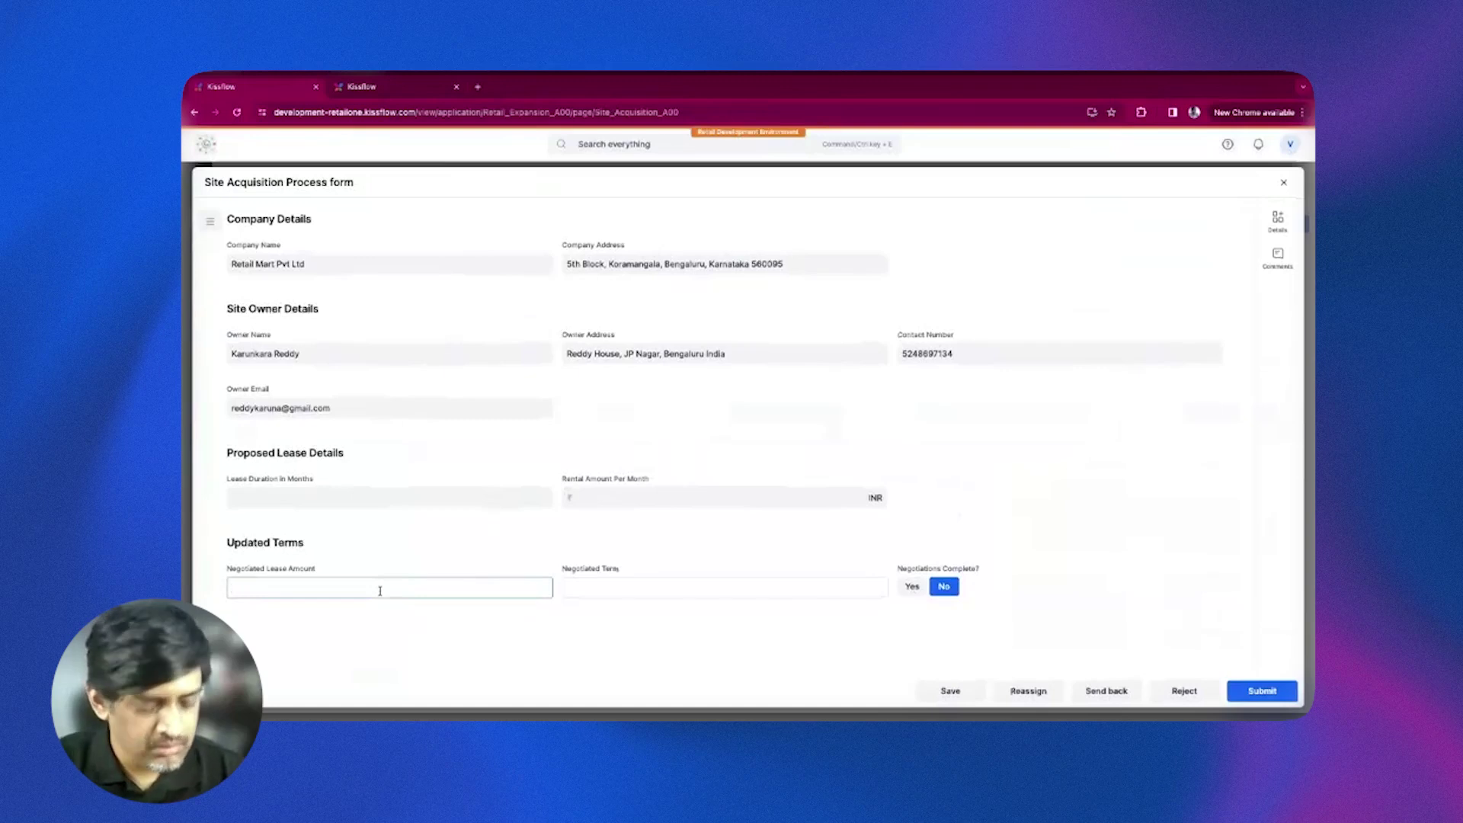
key("Tab")
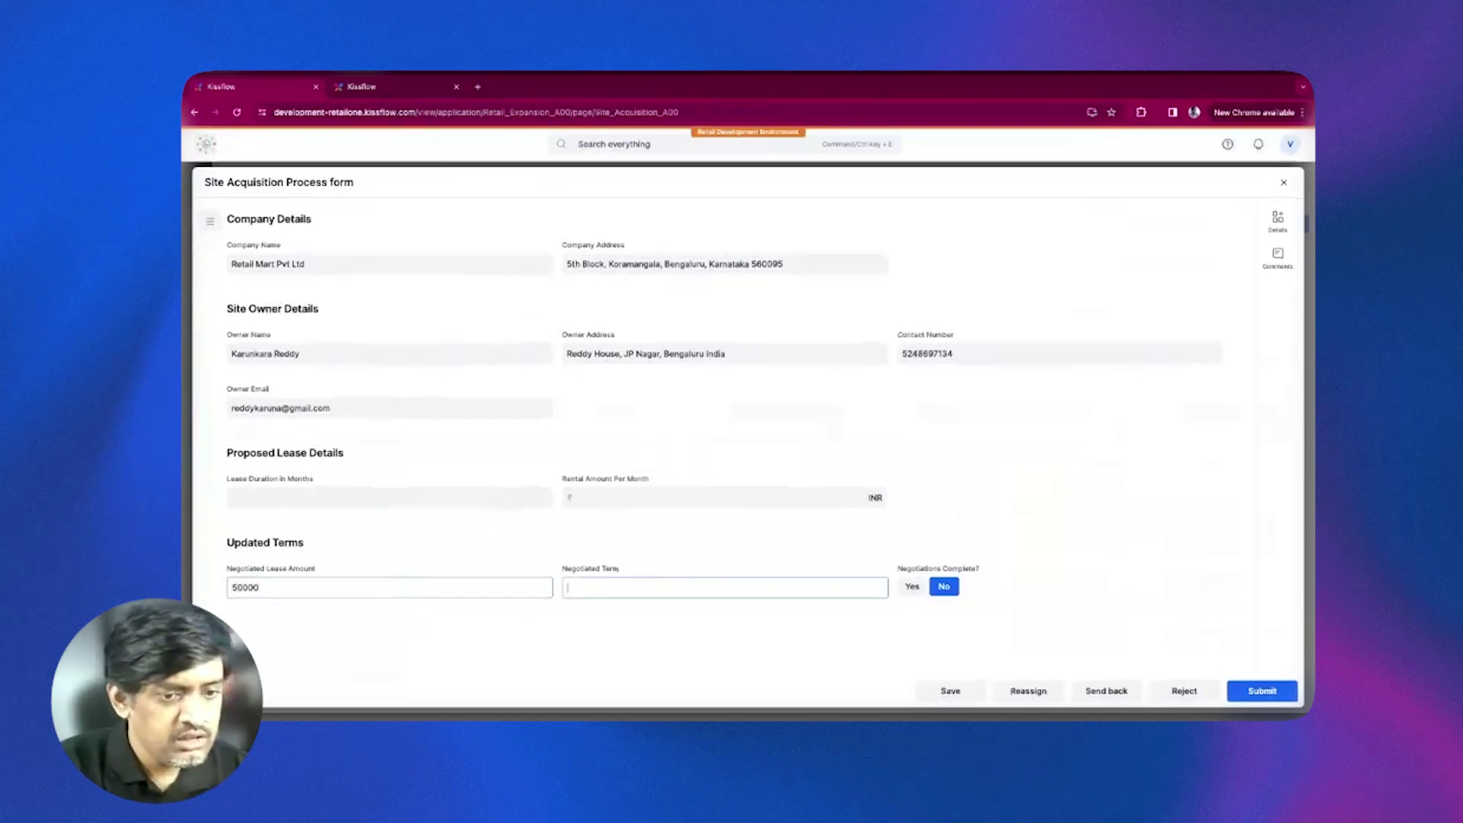
type("3 Year")
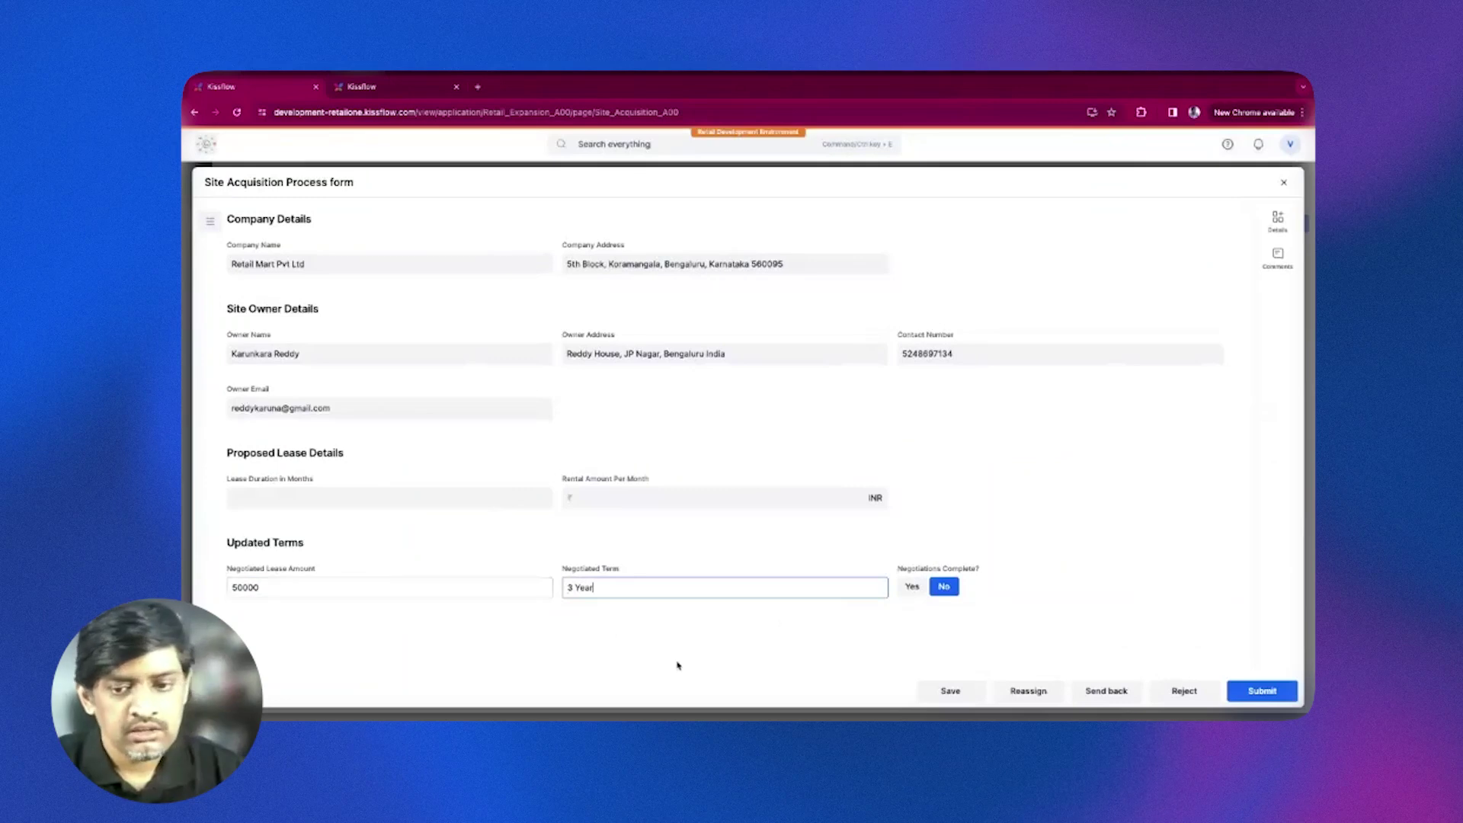
left_click(914, 587)
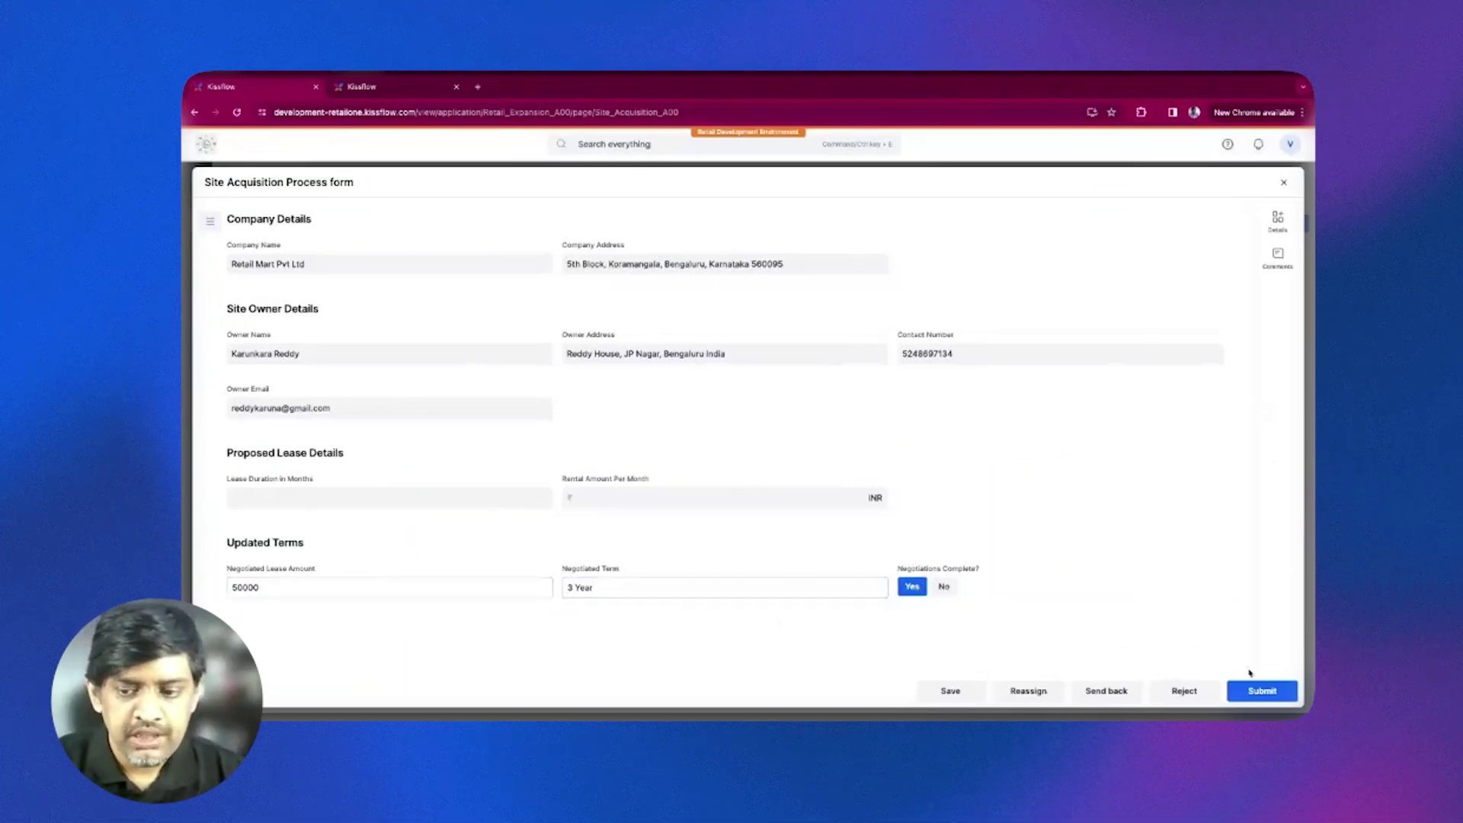
left_click(744, 587)
type("s")
left_click(1261, 689)
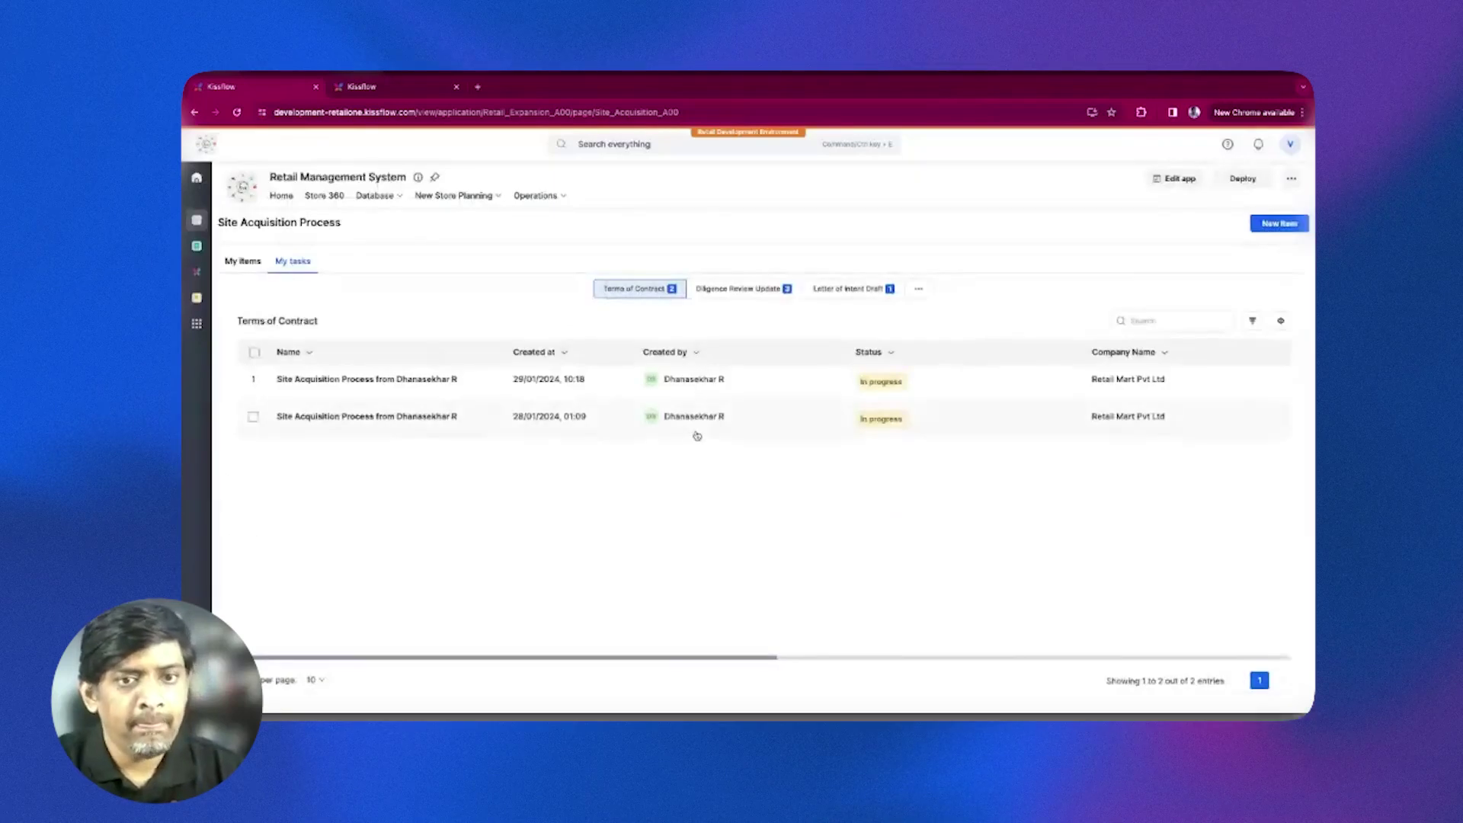
Open the newest Diligence Review Update task and display its full workflow status.
left_click(725, 297)
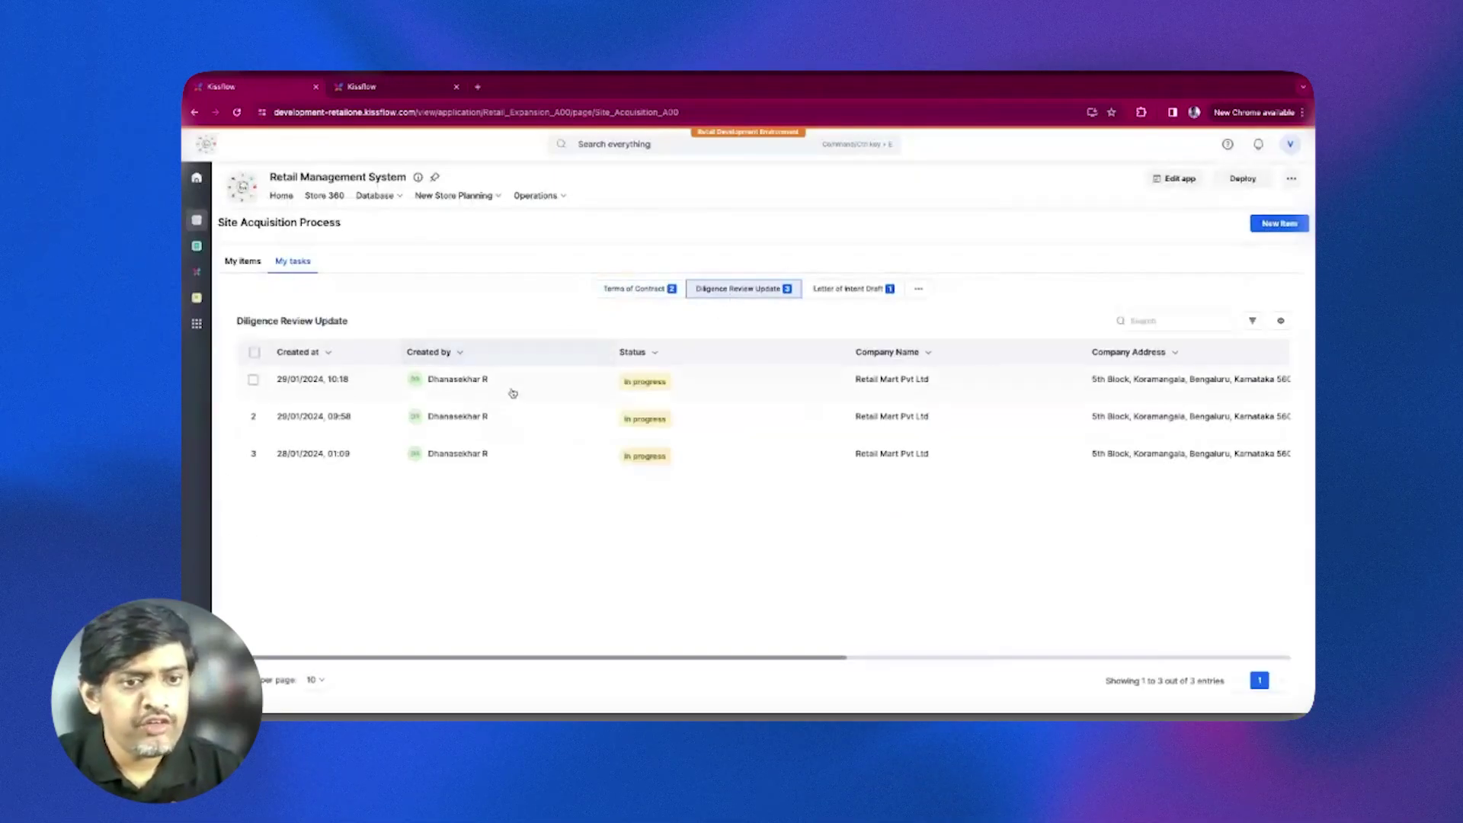
left_click(513, 394)
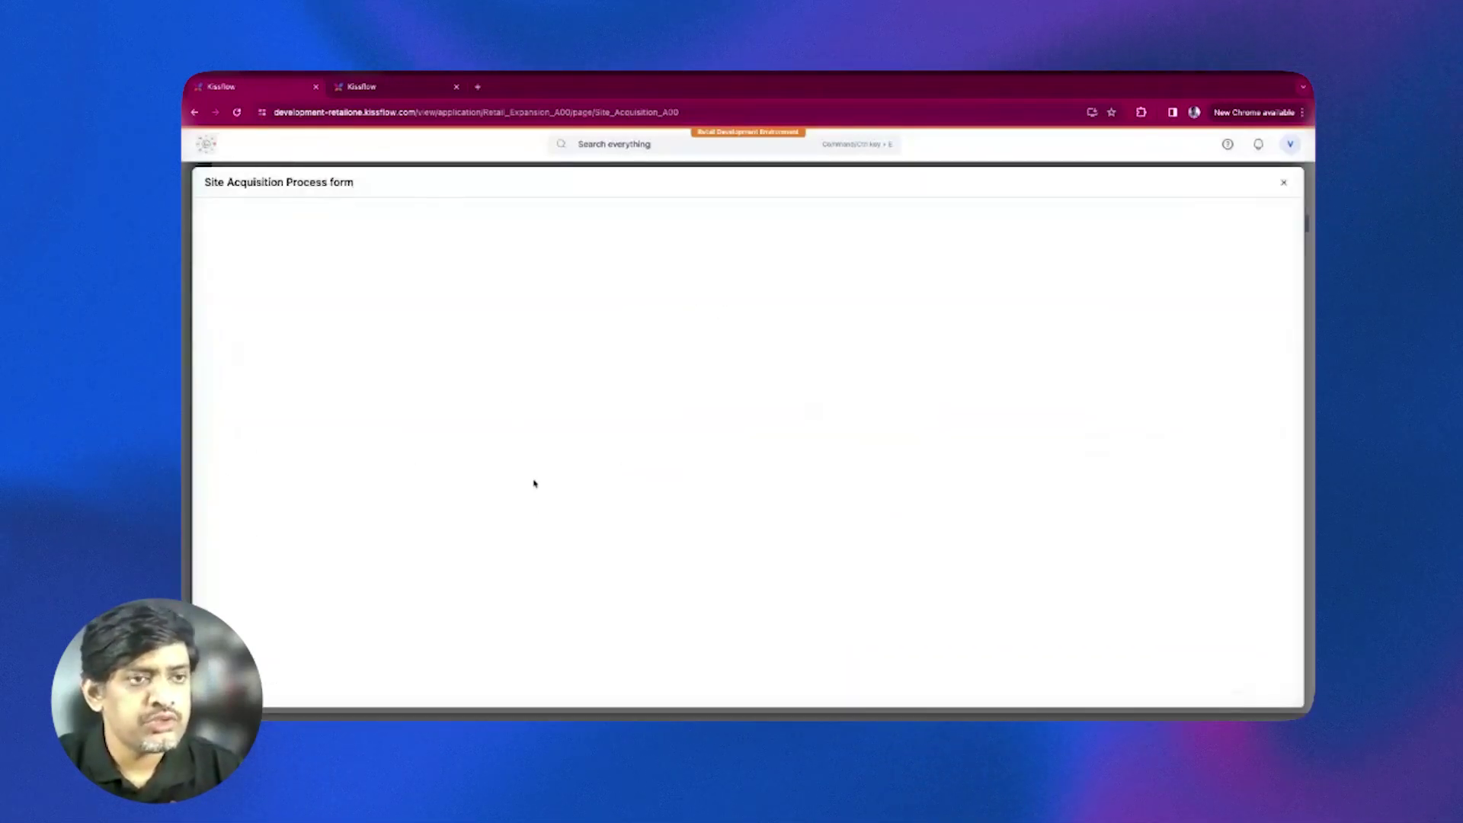
left_click(1278, 221)
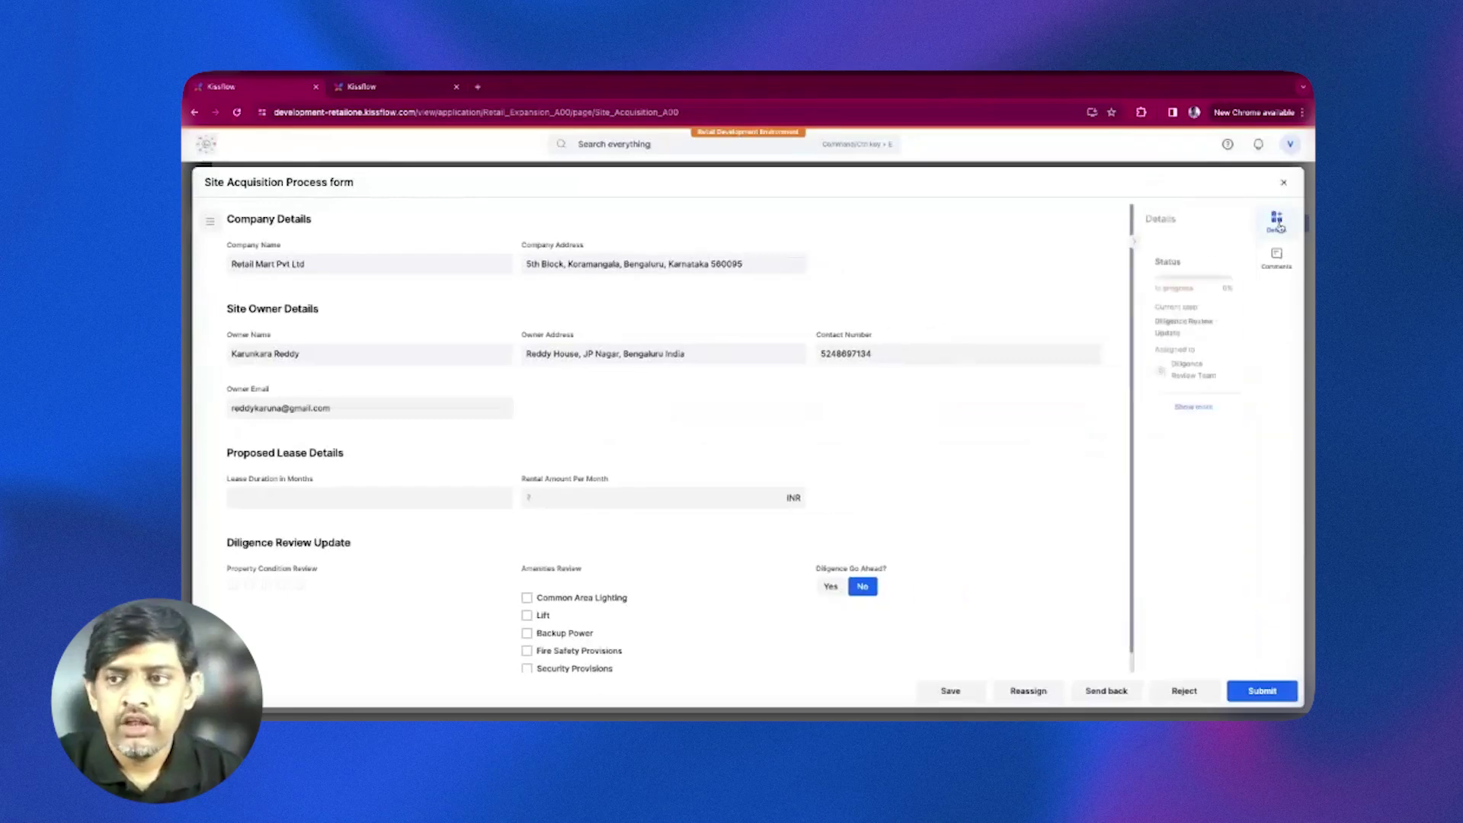
left_click(1119, 387)
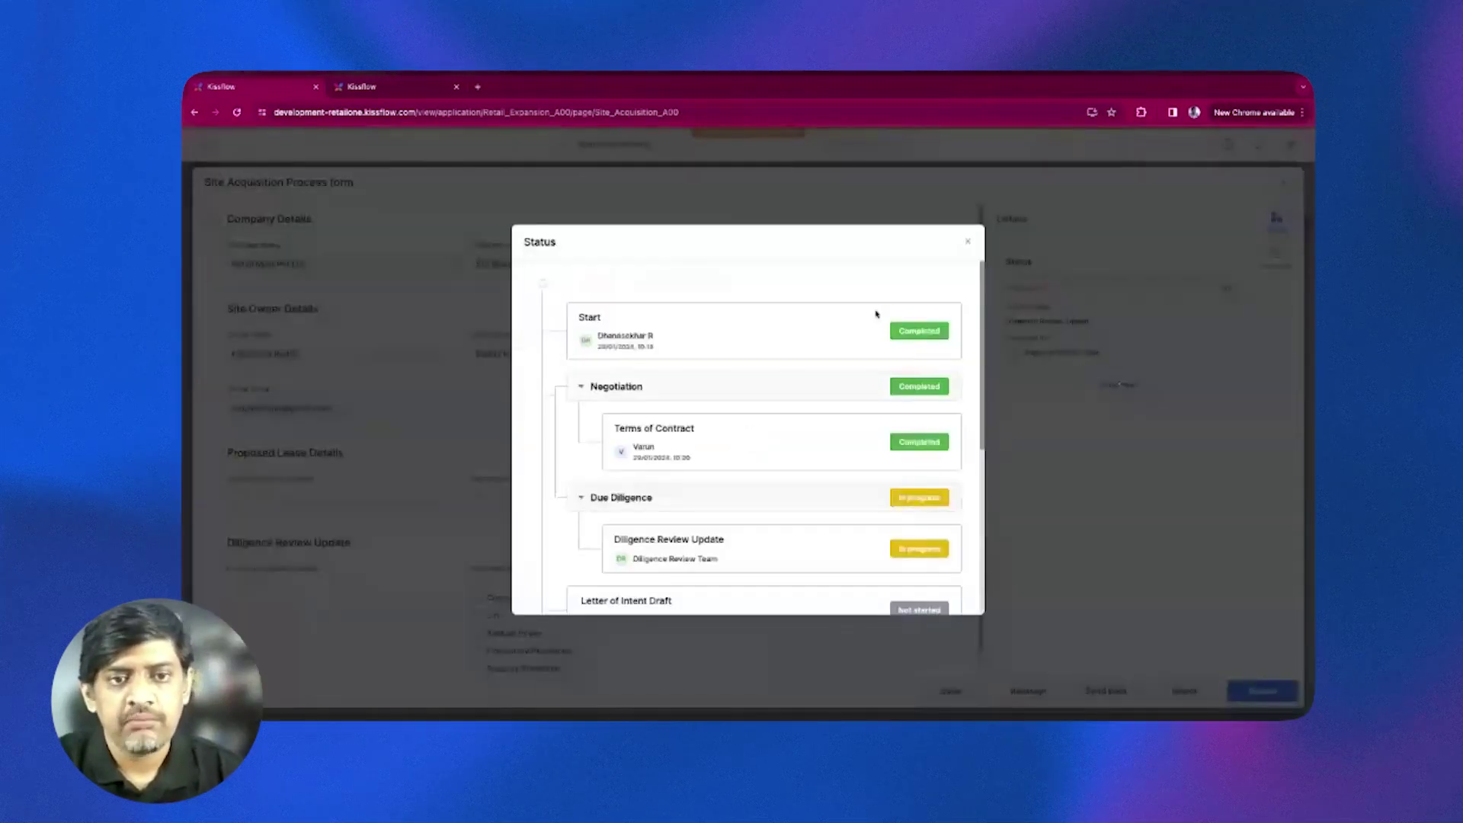
Examine the site acquisition workflow stages from Start through negotiation, due diligence and legal review to Completed, and close the status view.
scroll(816, 483, "down", 1)
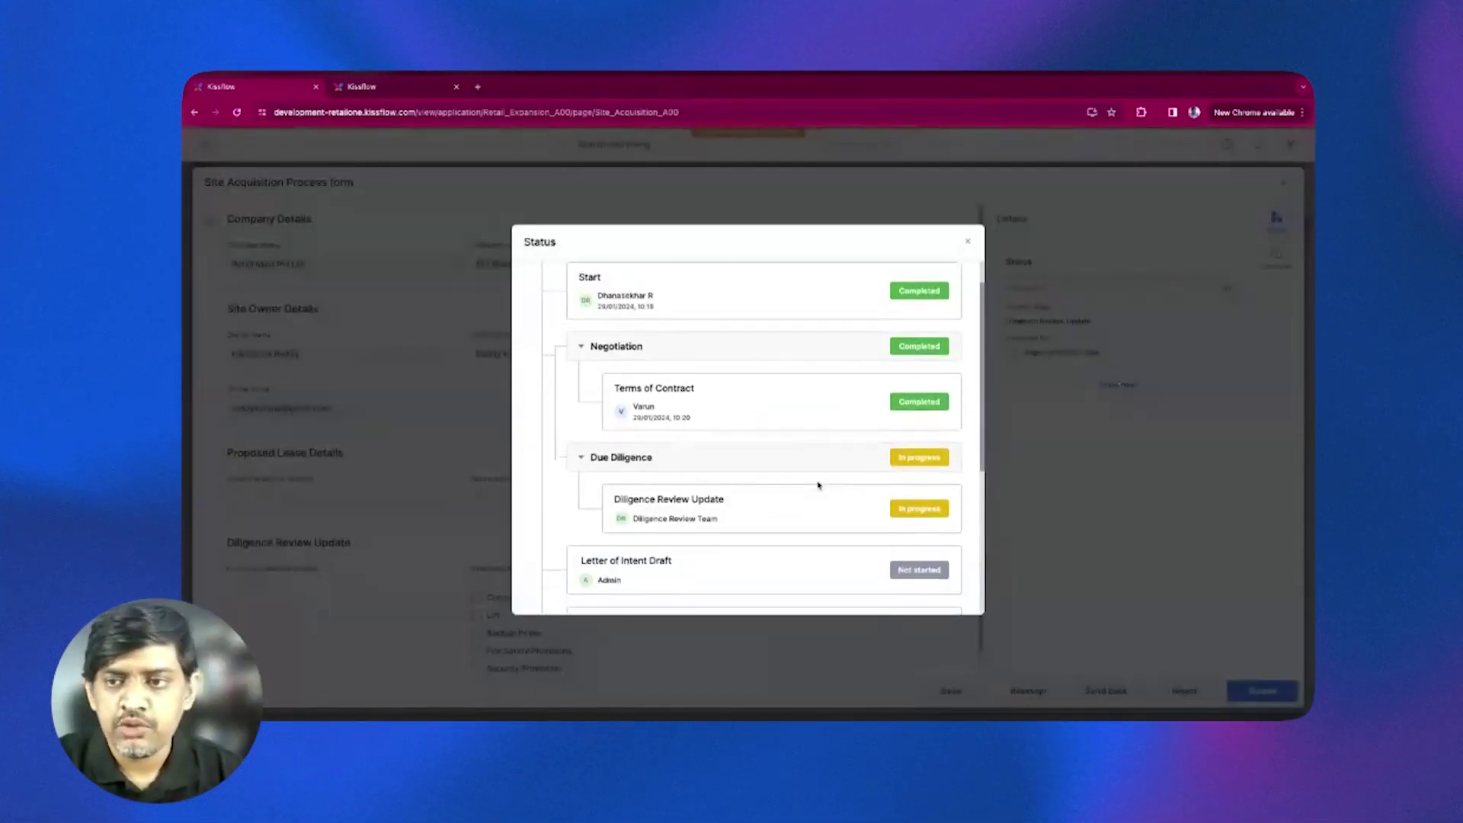
scroll(818, 485, "down", 2)
scroll(817, 484, "up", 3)
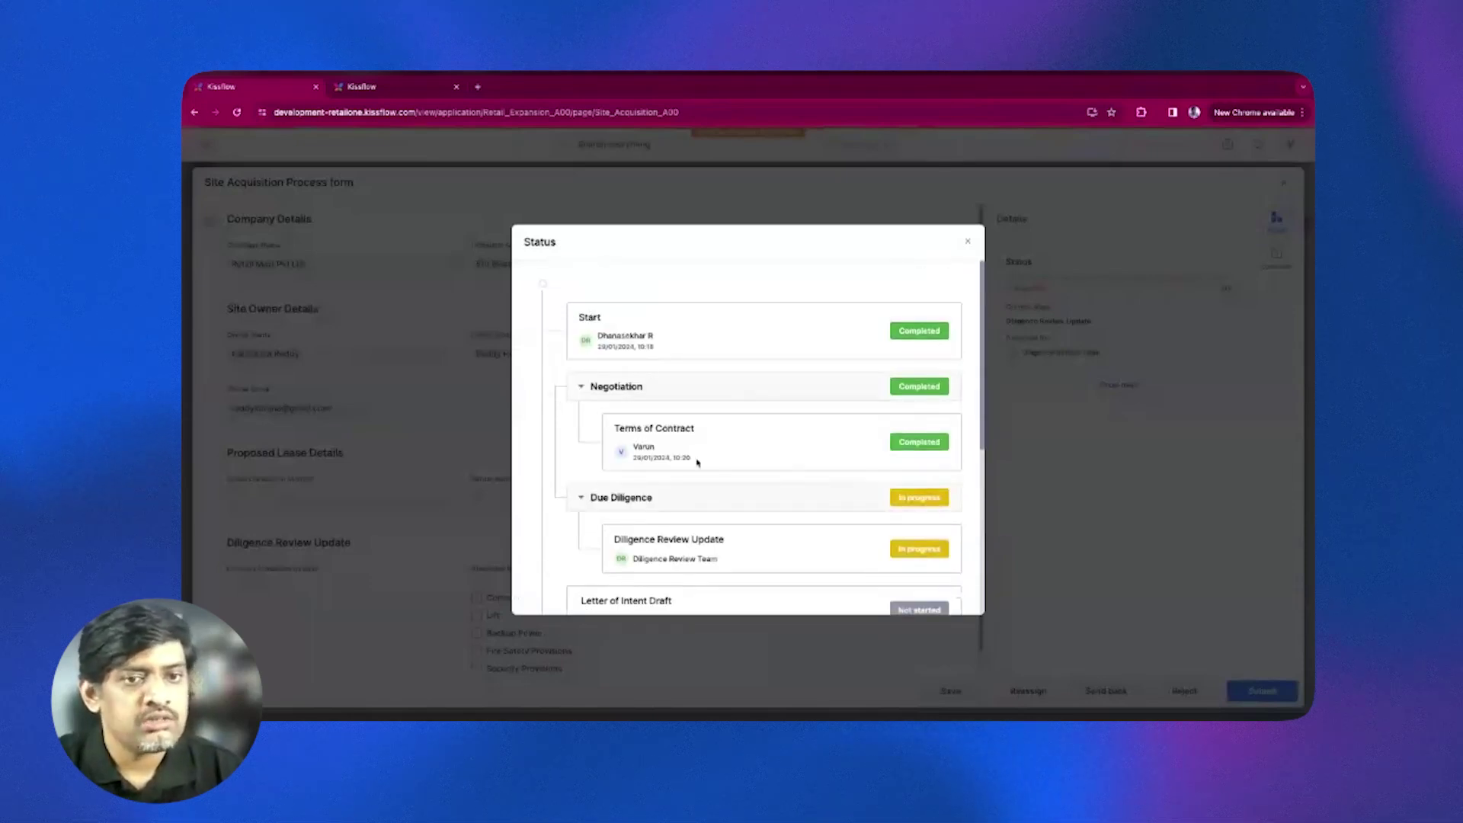
scroll(695, 460, "down", 1)
scroll(697, 464, "down", 1)
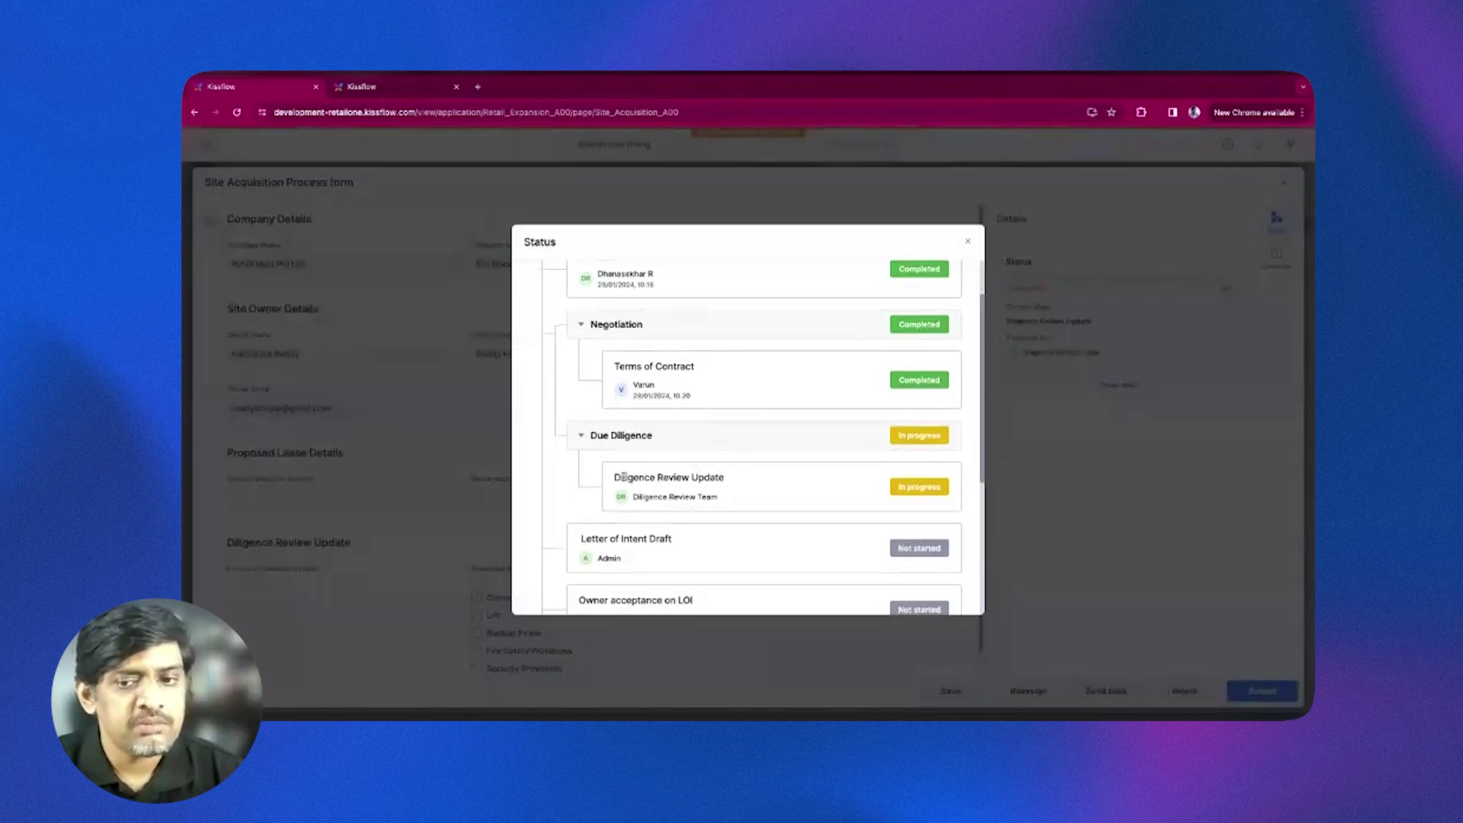
scroll(767, 464, "down", 7)
scroll(673, 529, "up", 8)
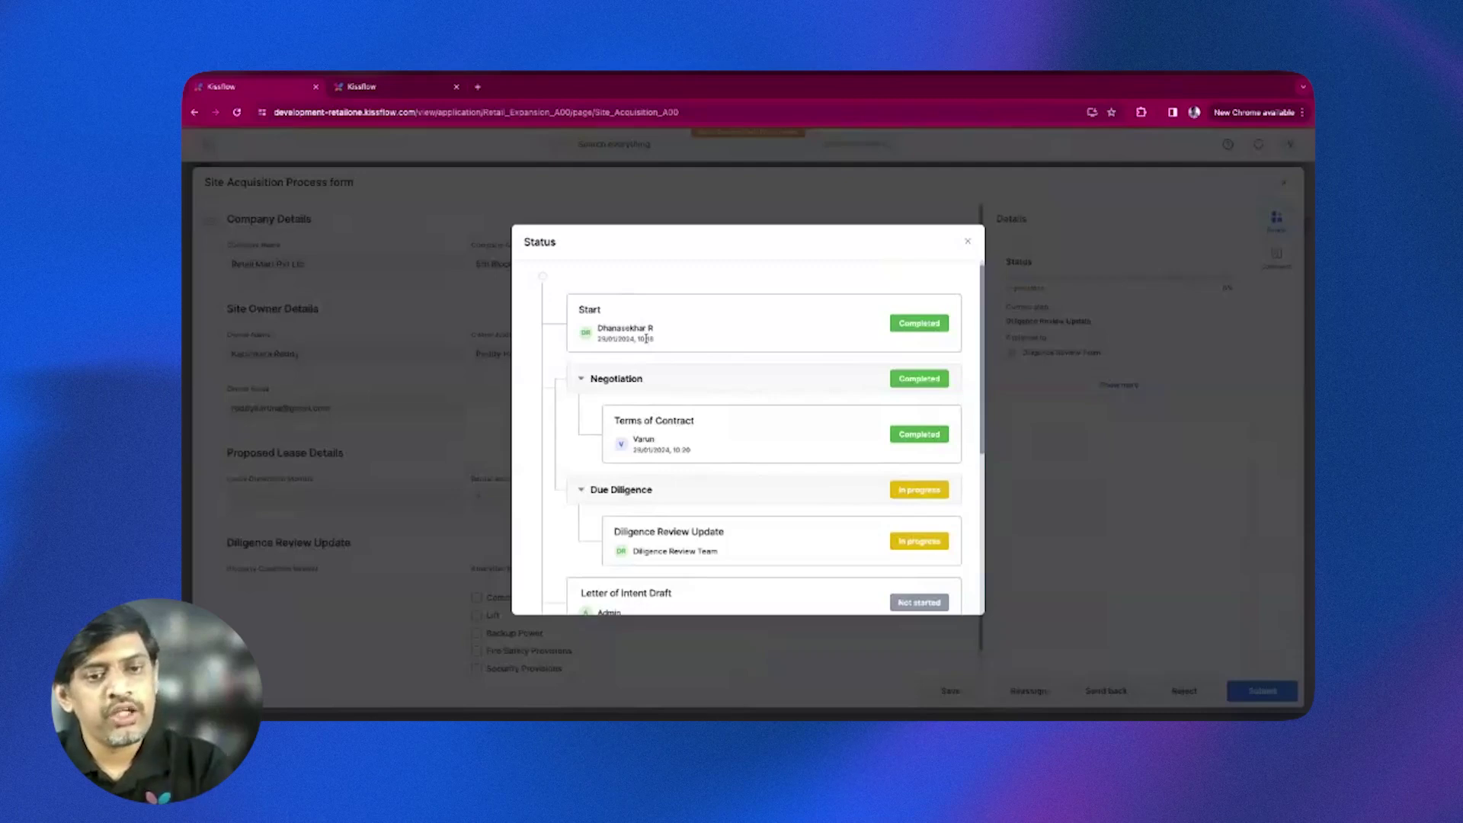
scroll(645, 480, "down", 1)
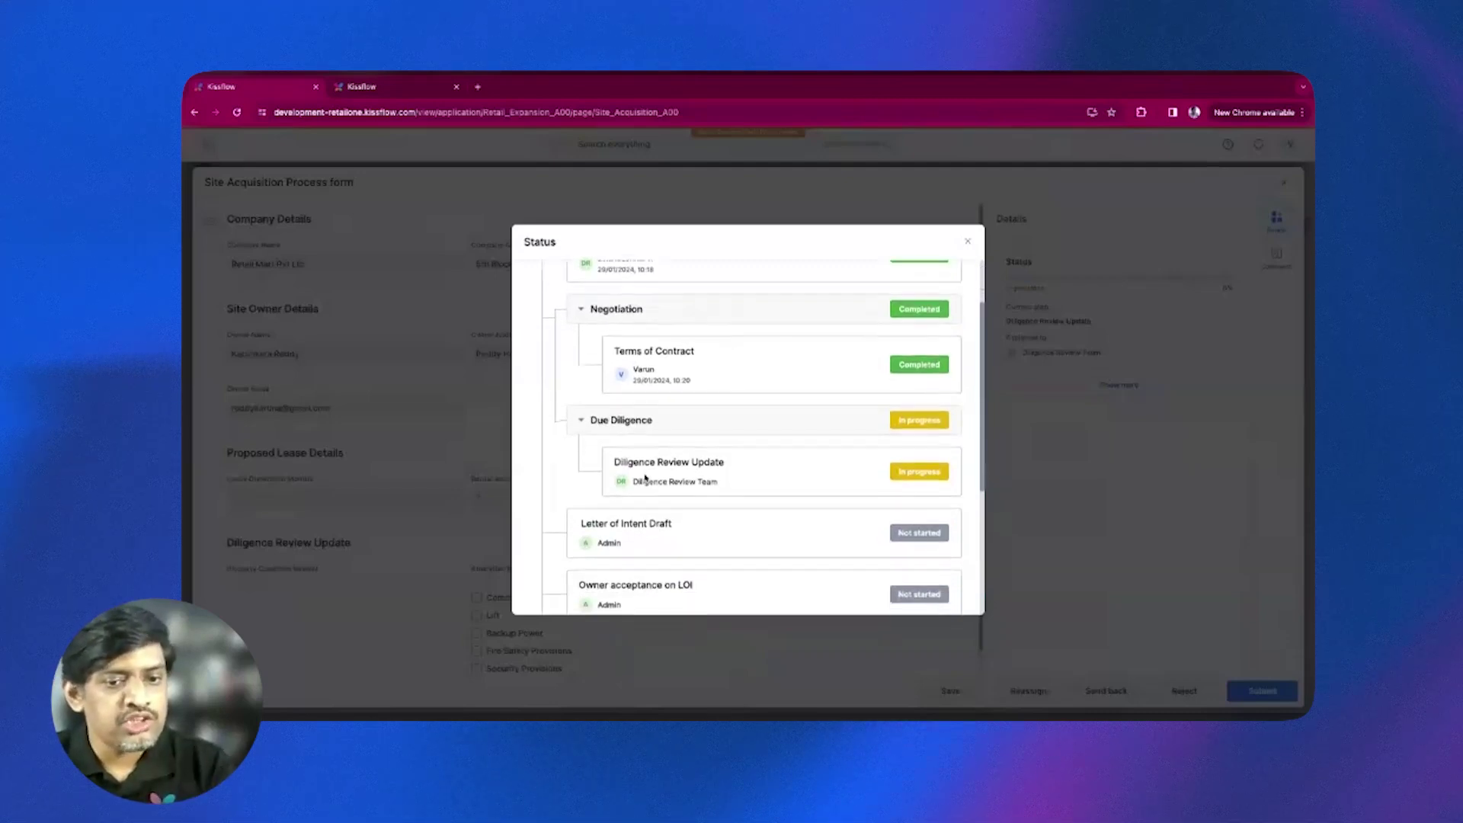
scroll(646, 520, "down", 3)
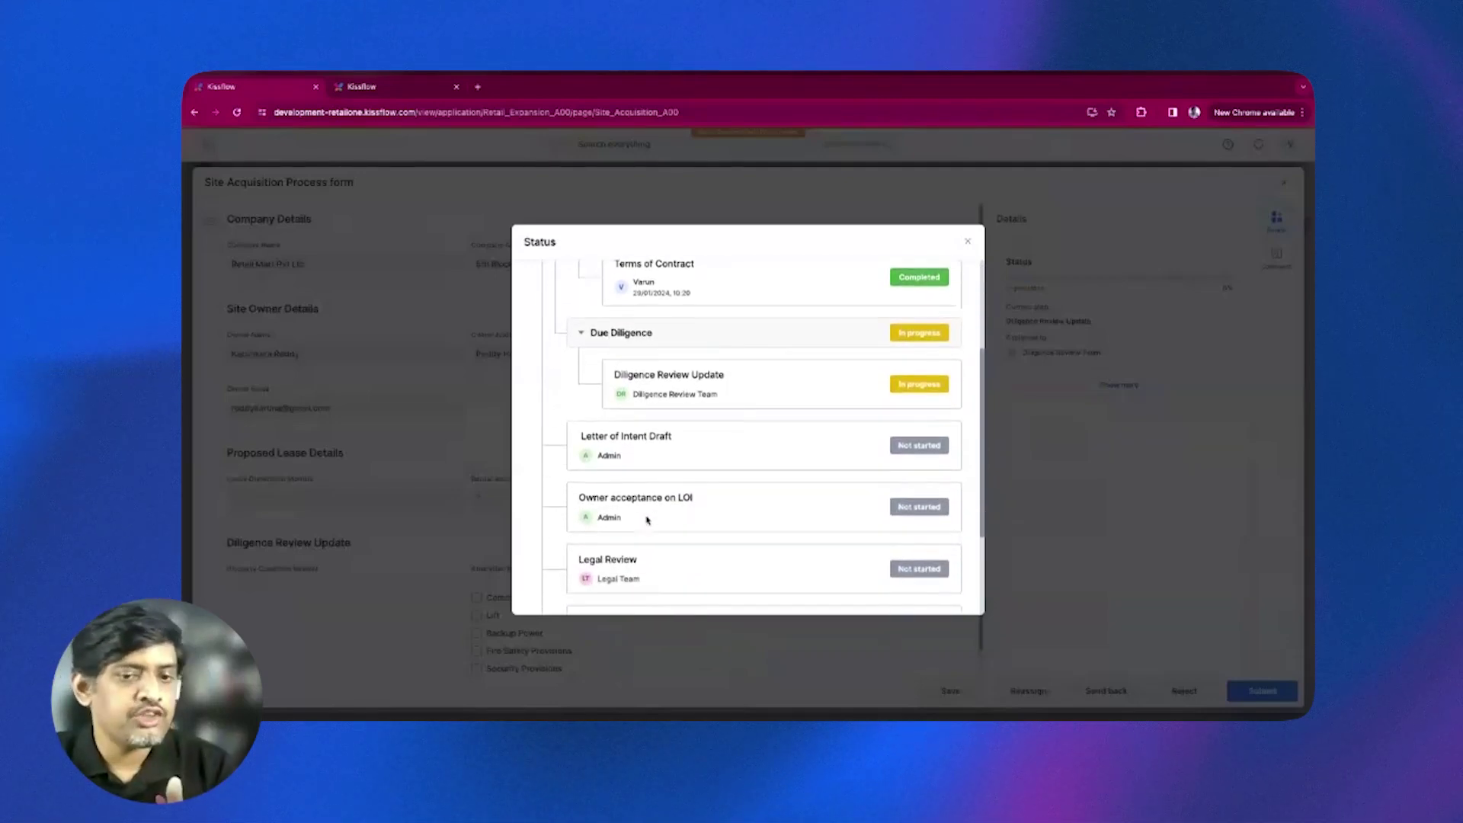
scroll(646, 518, "down", 1)
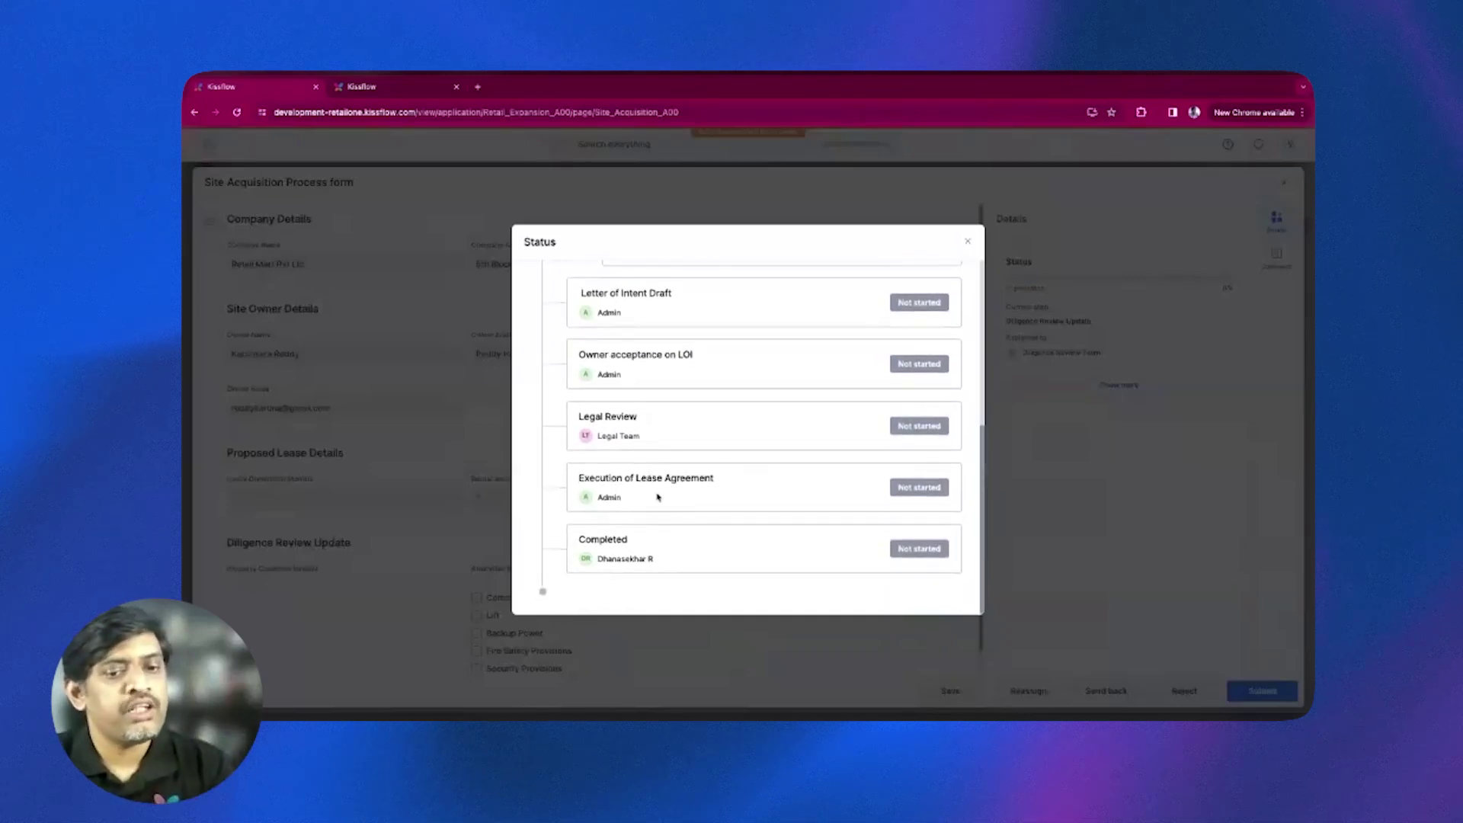
scroll(660, 495, "up", 3)
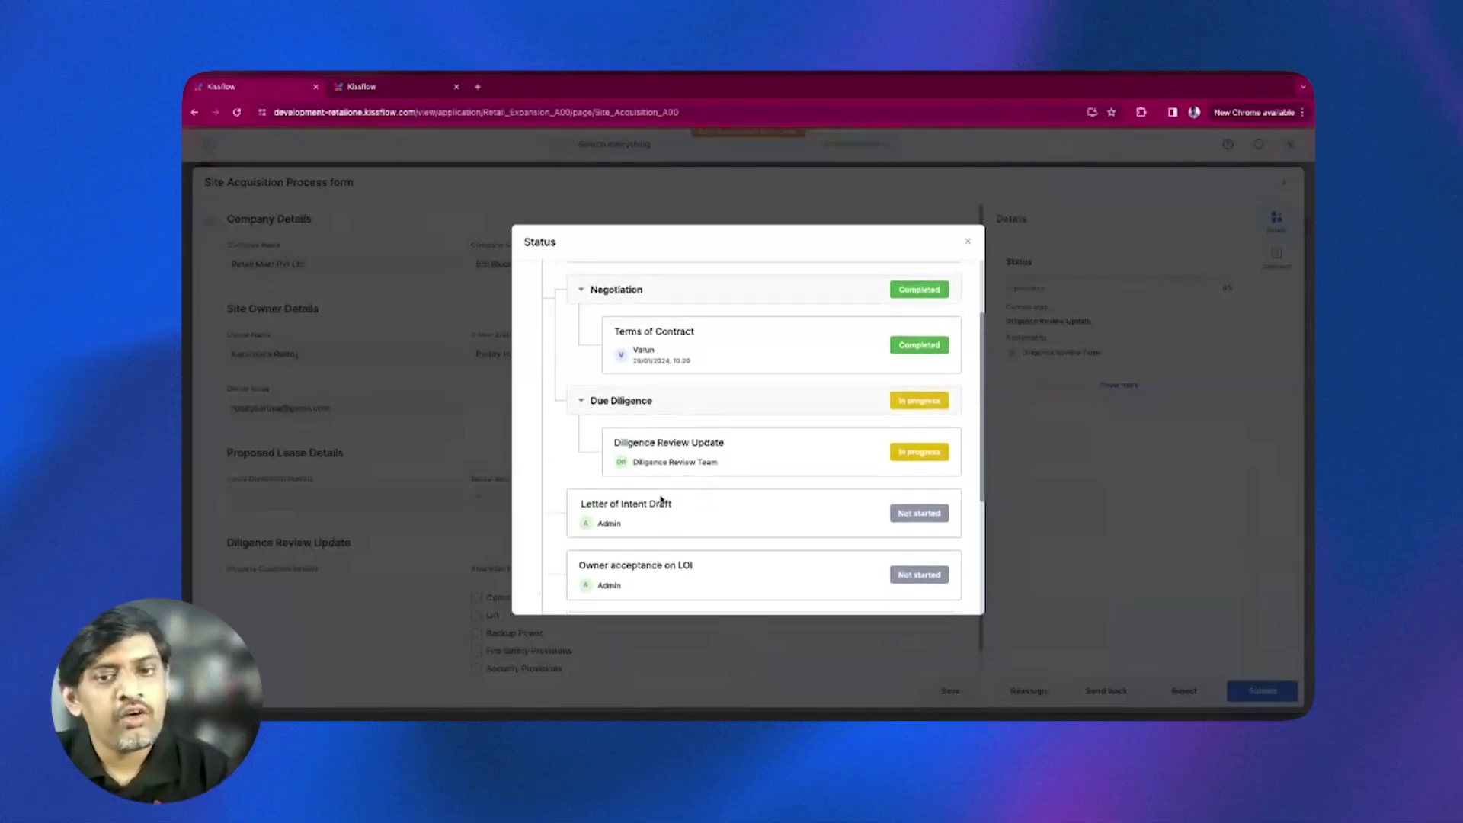
scroll(649, 472, "up", 1)
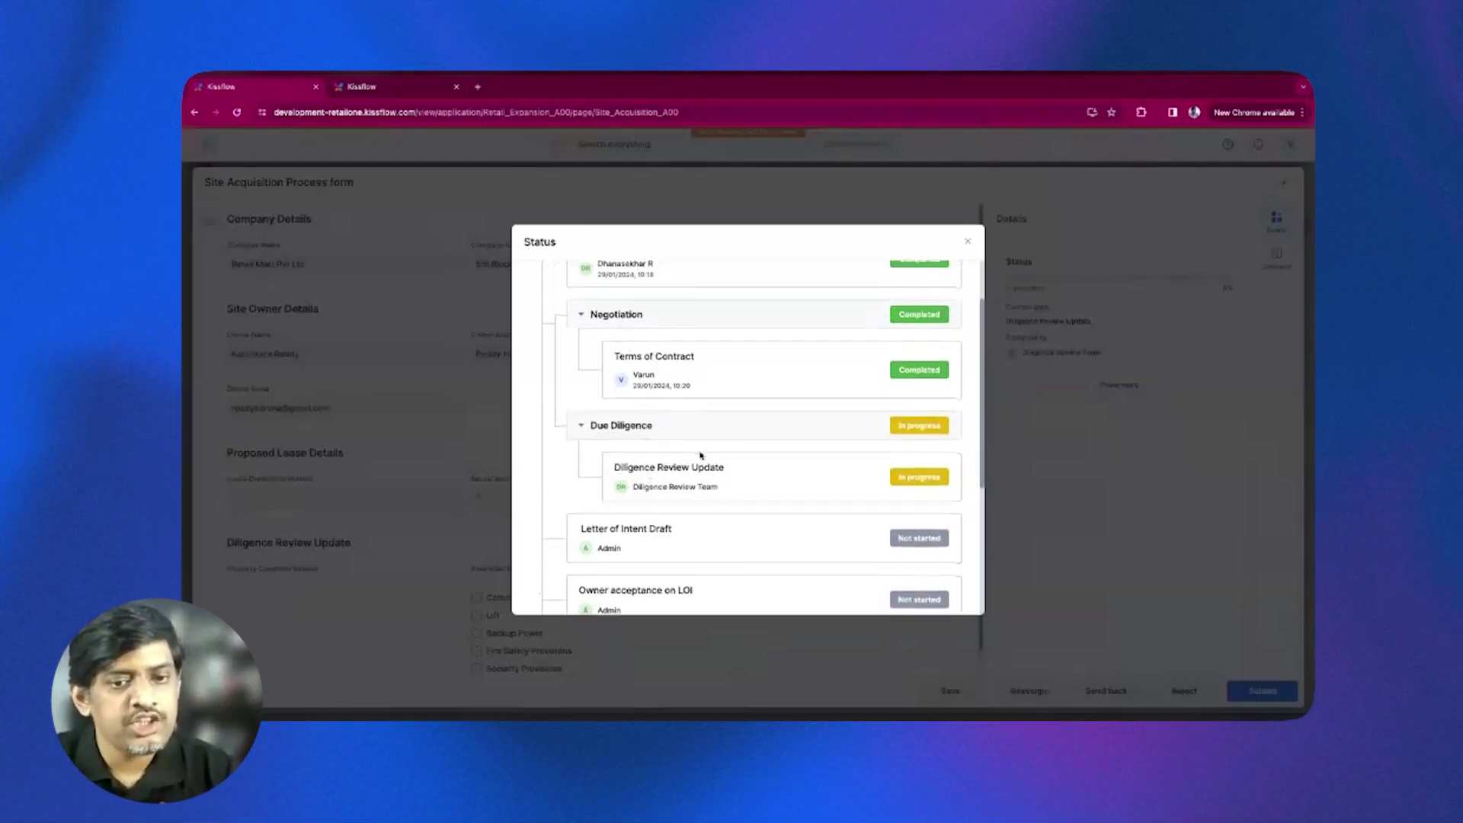
scroll(700, 455, "down", 1)
scroll(681, 480, "down", 4)
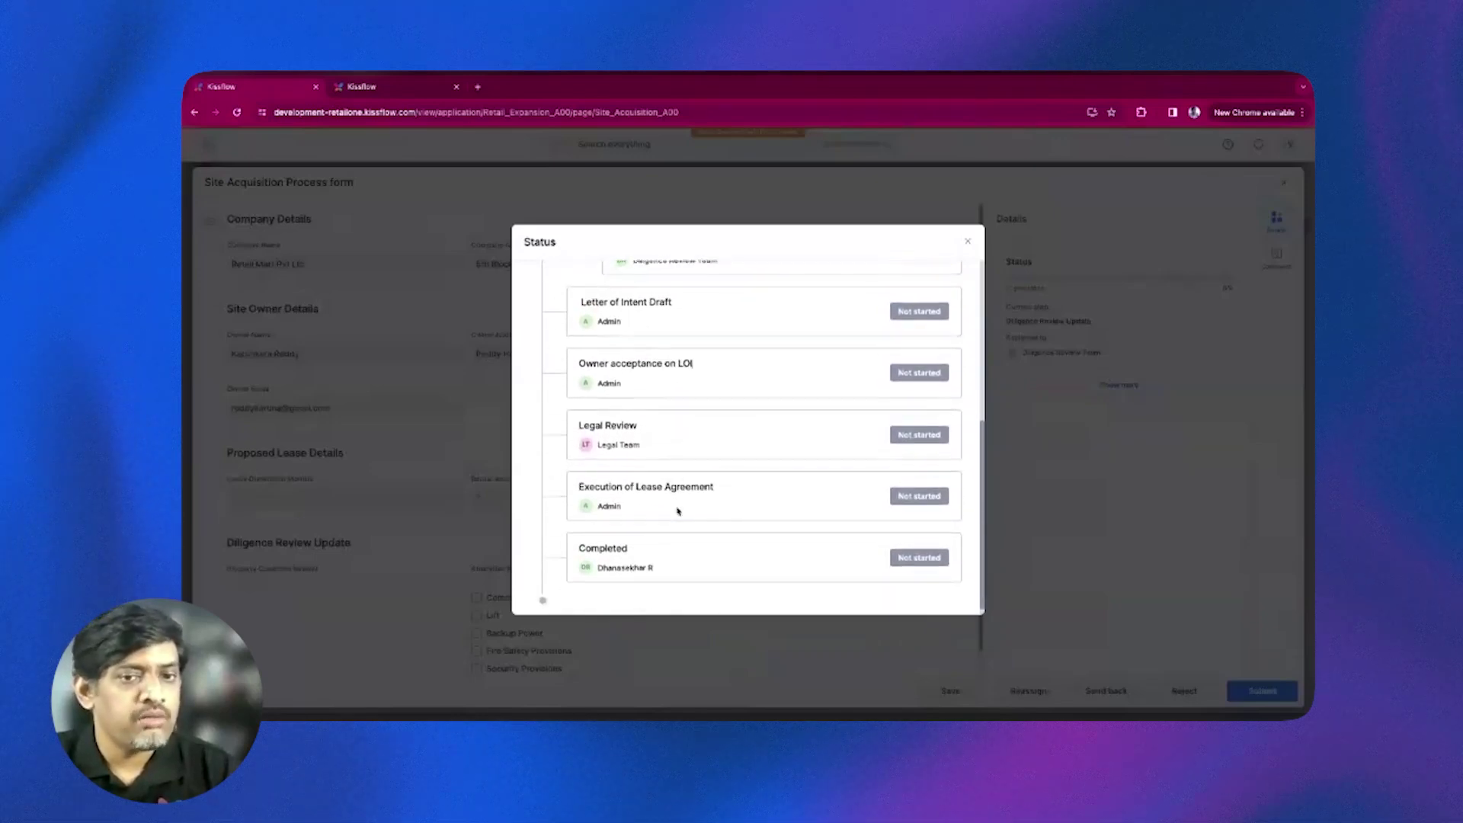
left_click(968, 241)
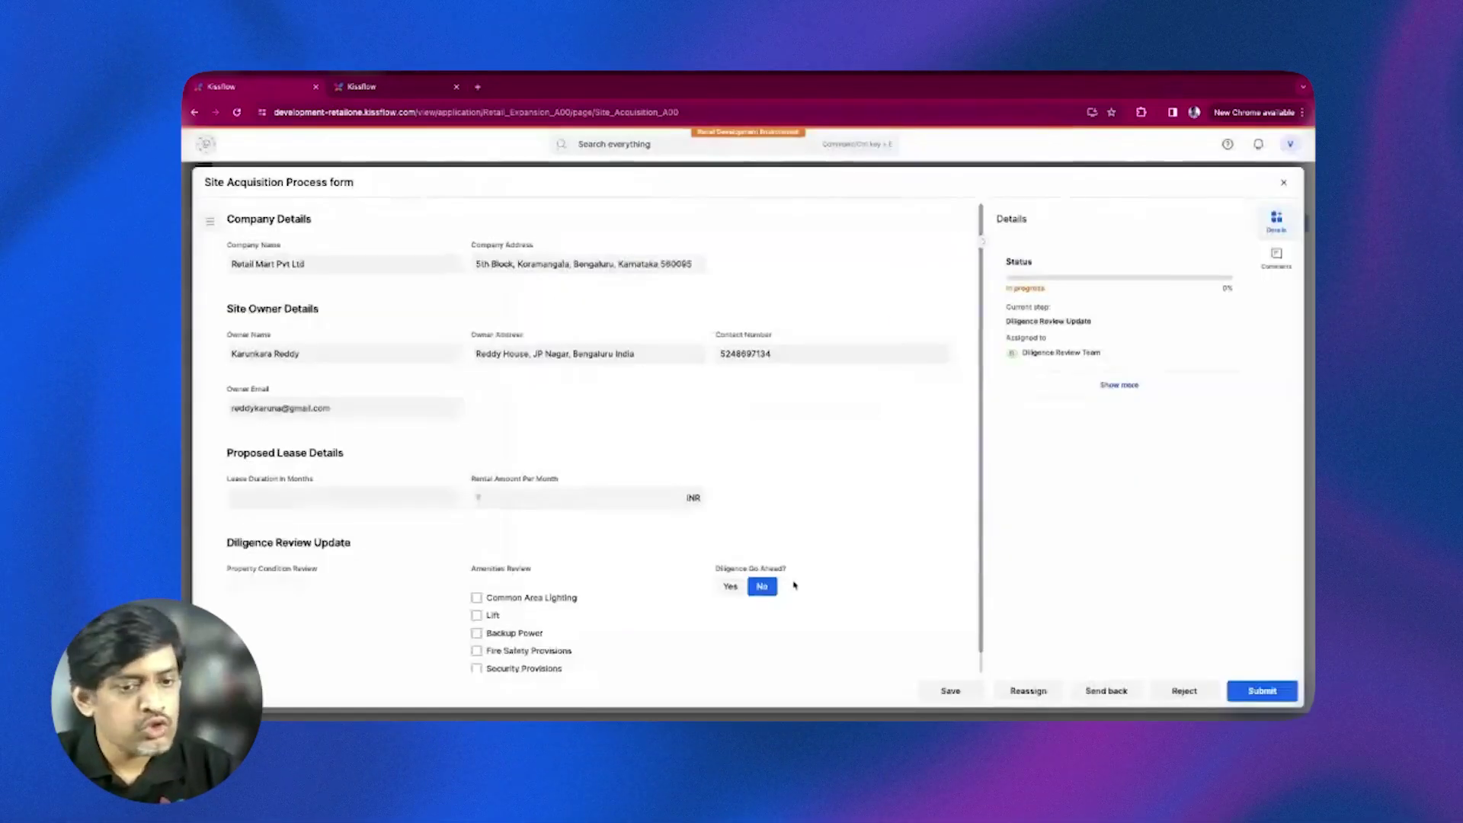
Fill in the diligence review with a five-star property condition, all five amenities checked, and Diligence Go Ahead set to Yes.
scroll(794, 584, "down", 1)
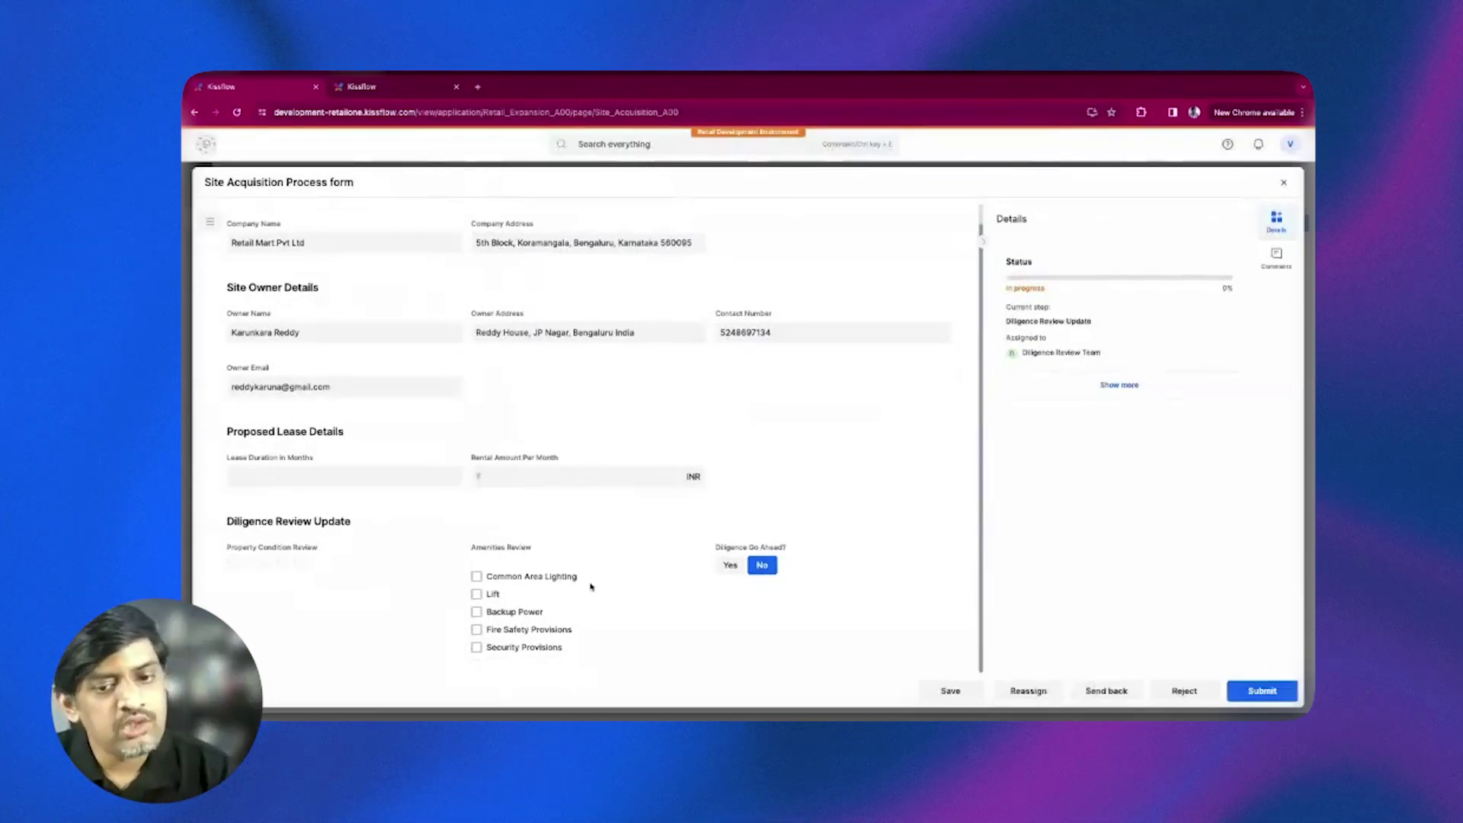
left_click(301, 564)
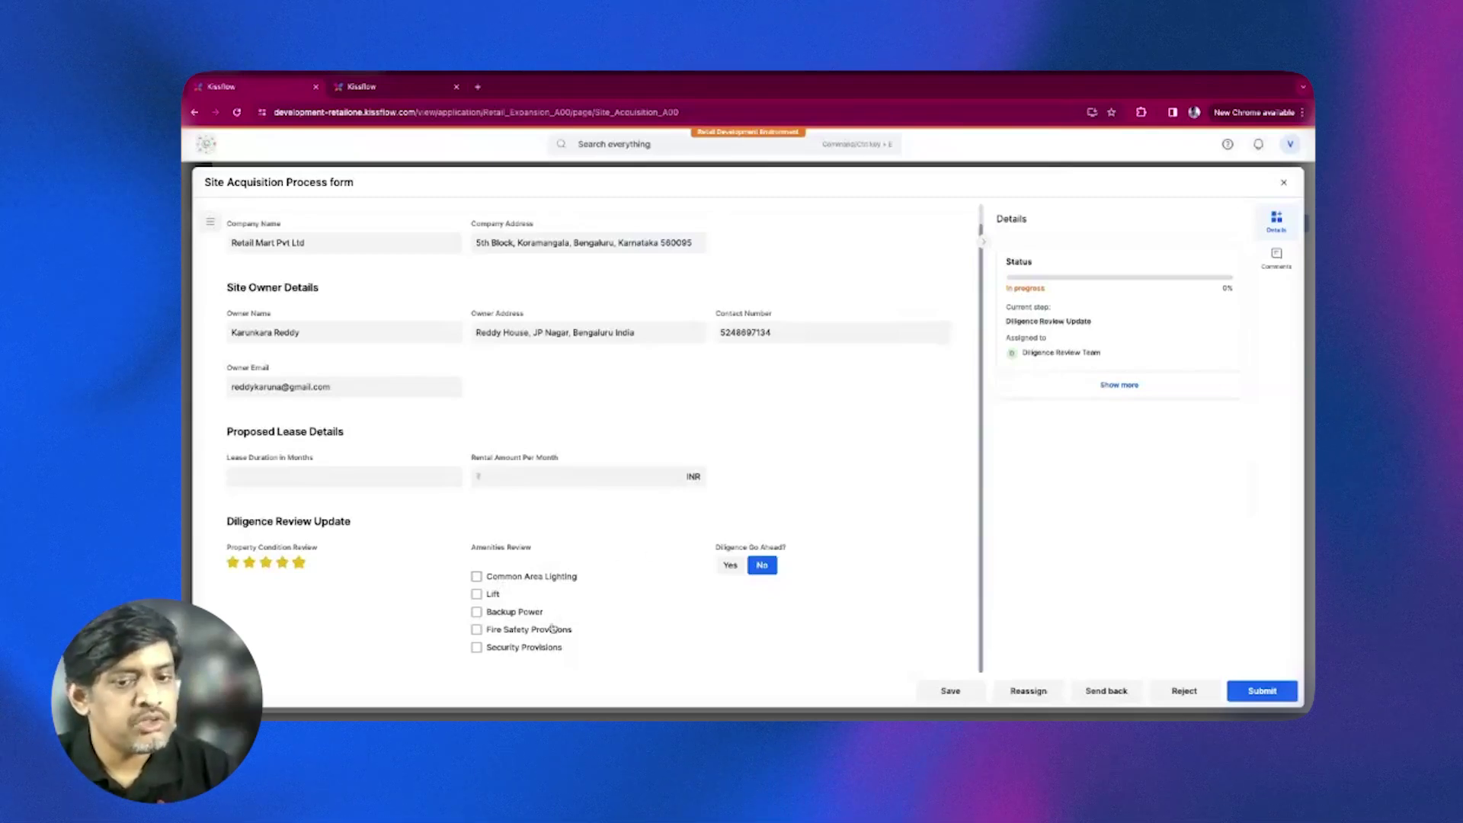
left_click(531, 579)
left_click(494, 595)
left_click(495, 612)
left_click(493, 631)
left_click(492, 647)
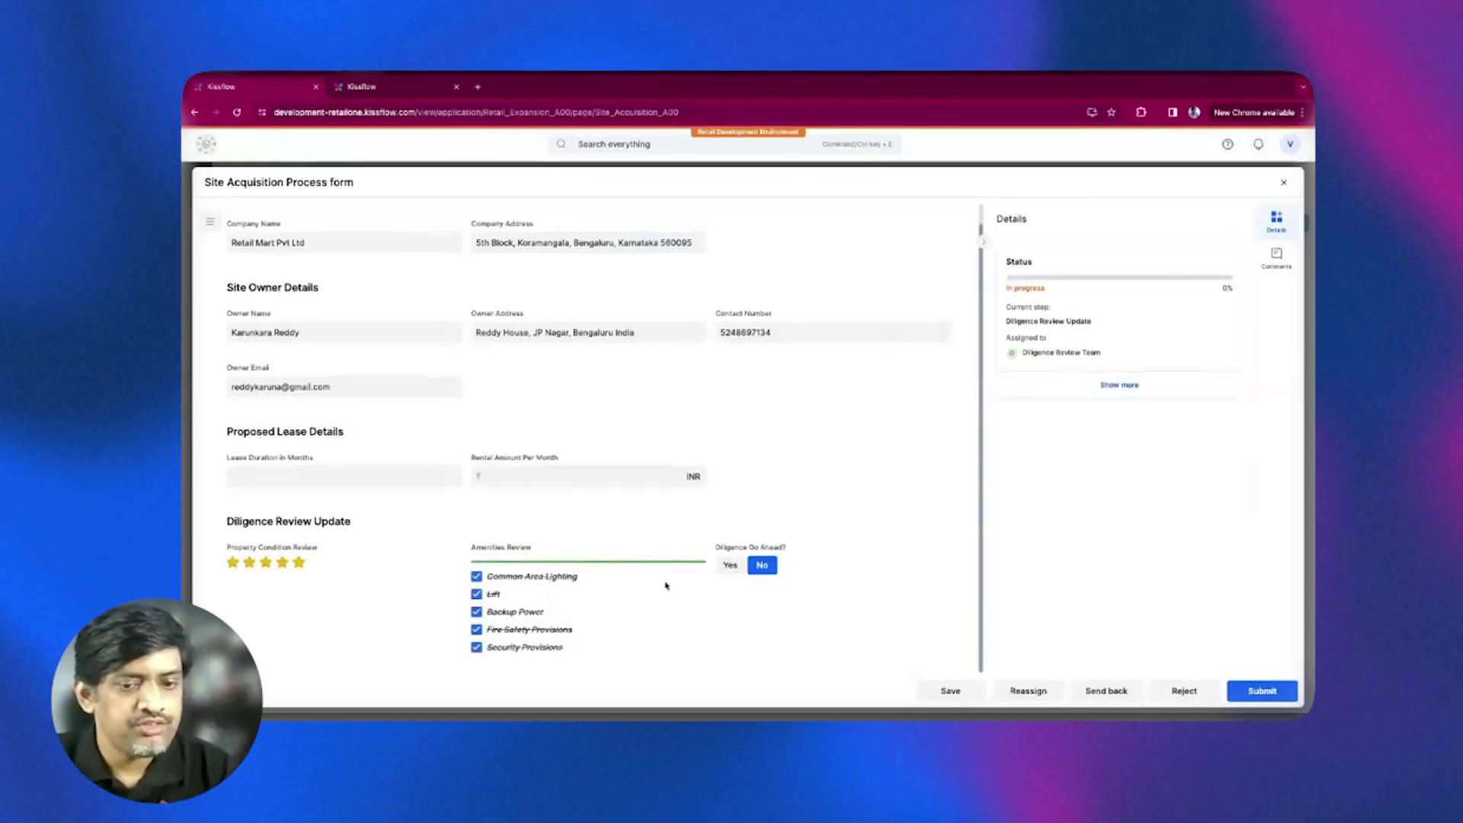
left_click(730, 565)
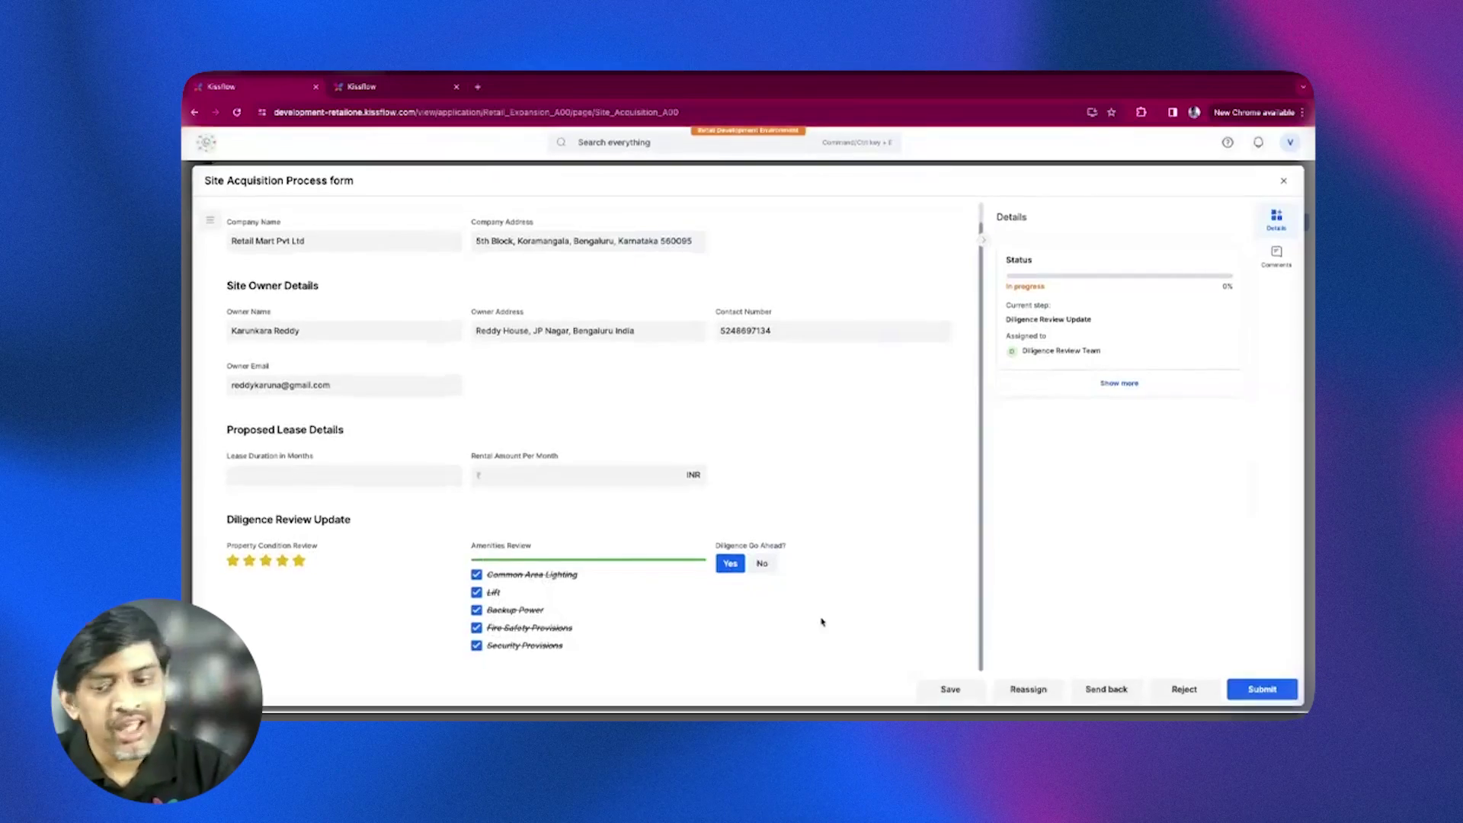
Submit the diligence review and open the first task in the Letter of Intent Draft stage.
left_click(1257, 689)
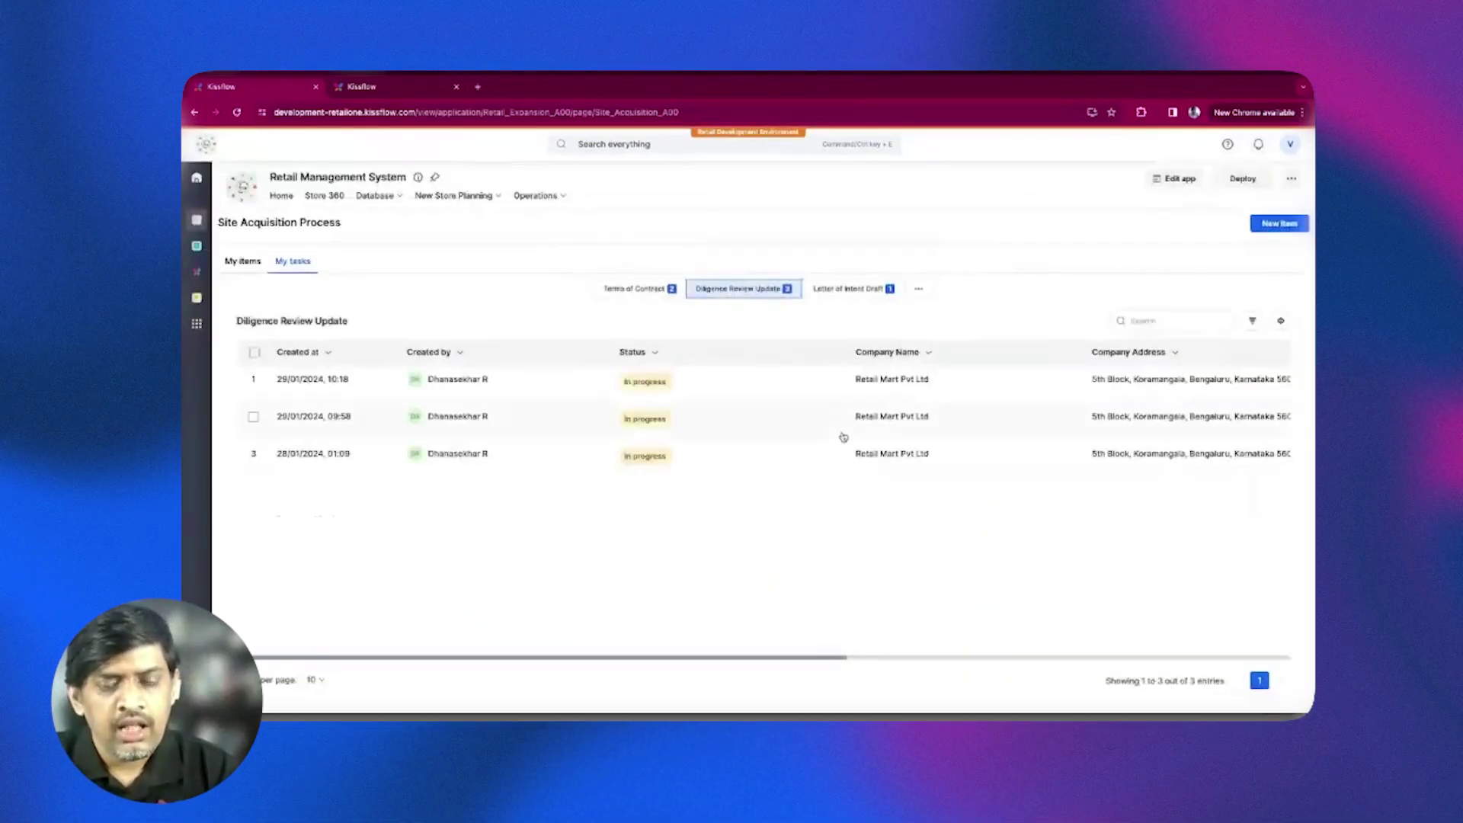
left_click(851, 292)
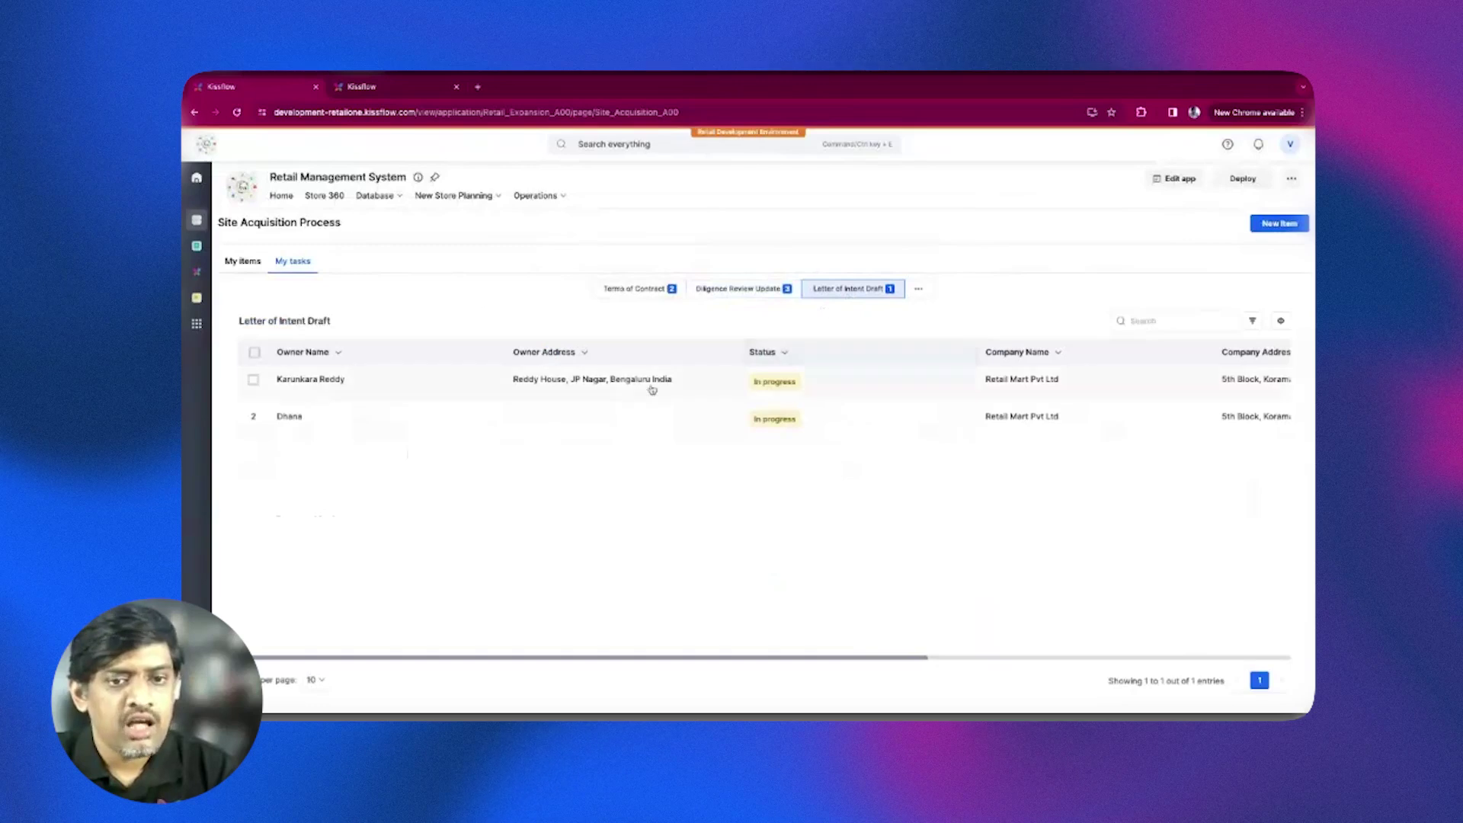
left_click(566, 387)
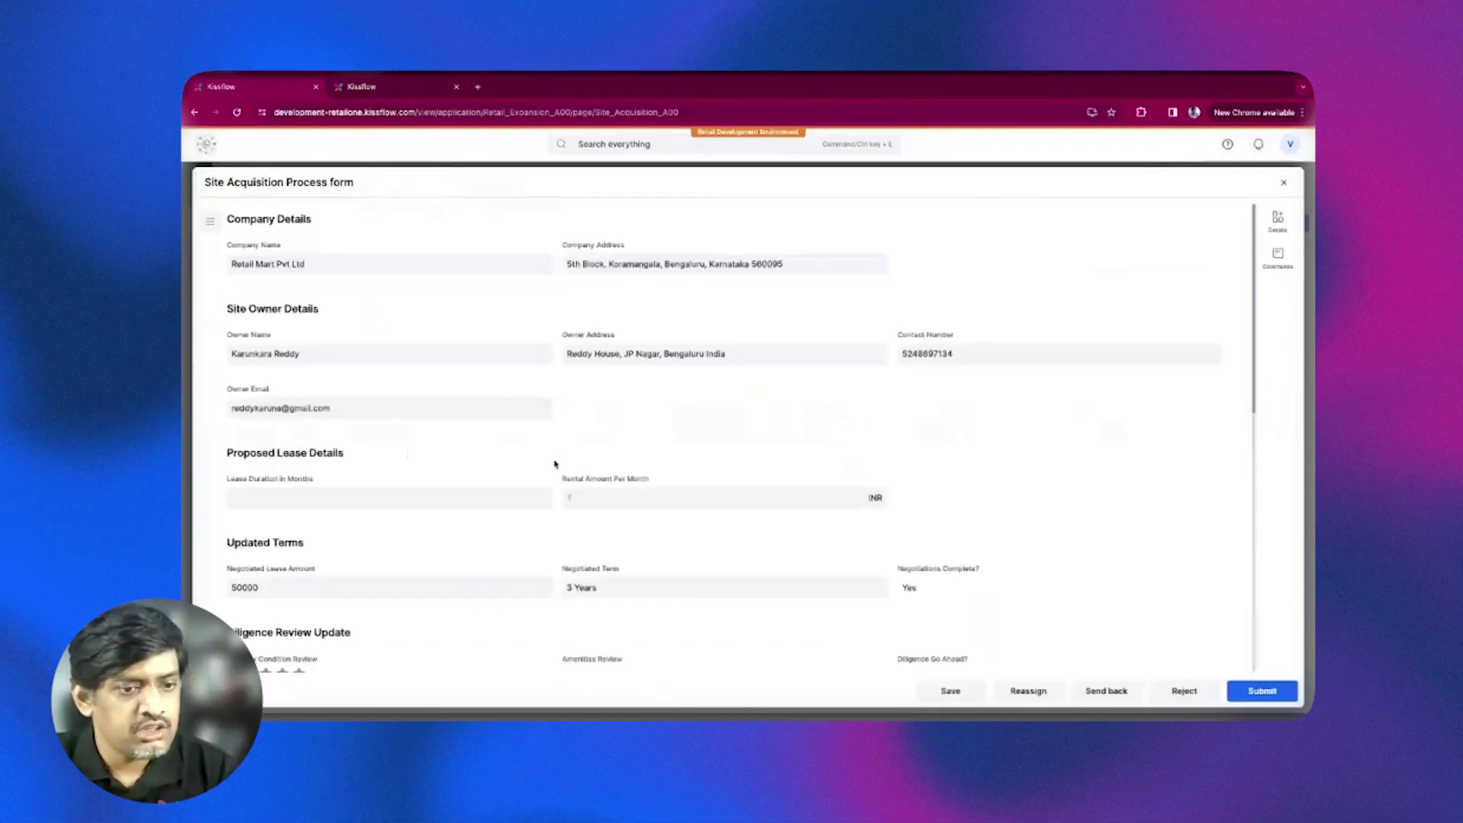
Review the updated terms, the diligence results and the five sections of Letter of Intent Terms down to the final LOI document field.
scroll(555, 464, "down", 4)
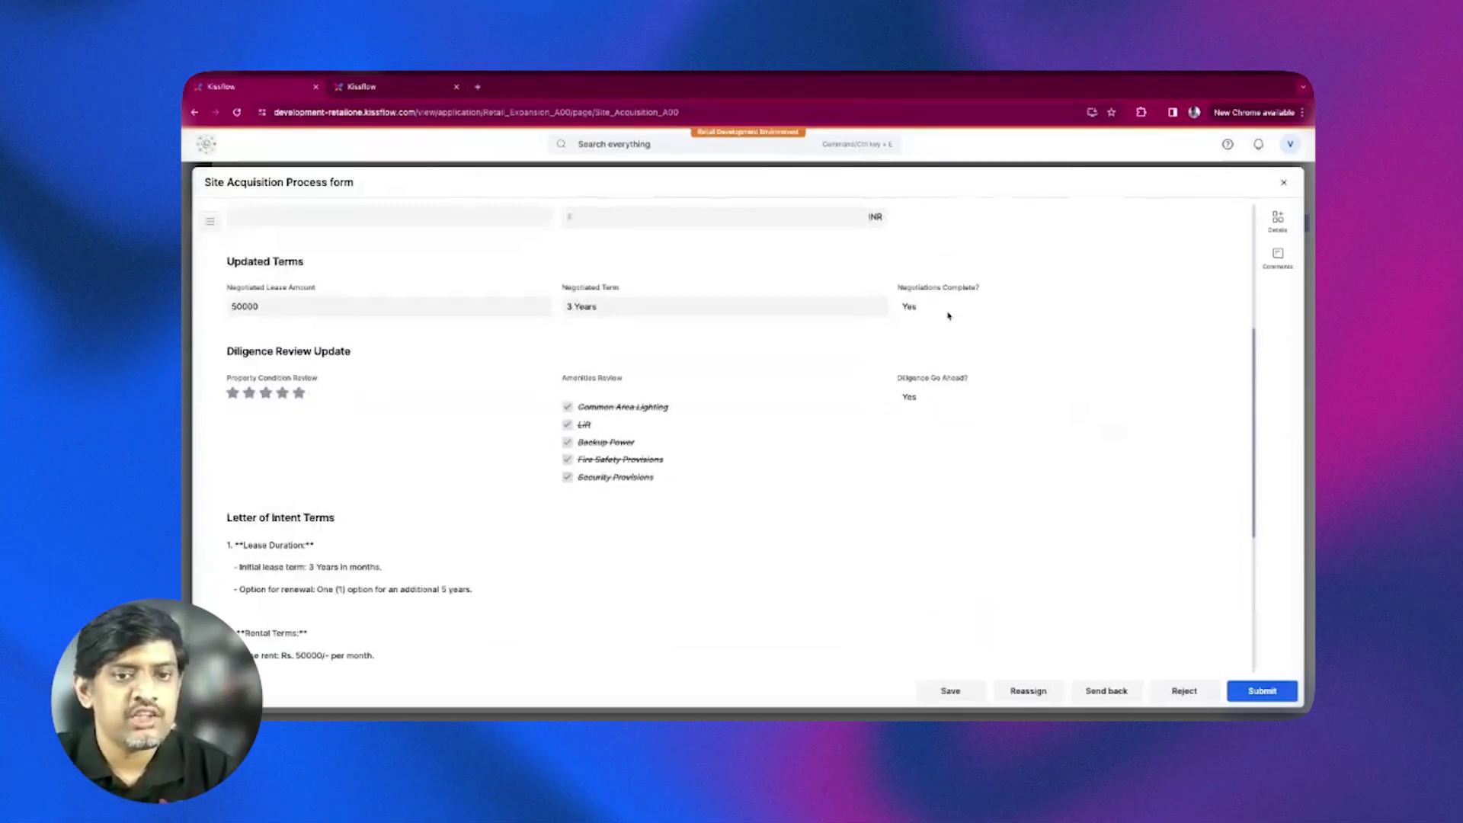
scroll(900, 418, "down", 3)
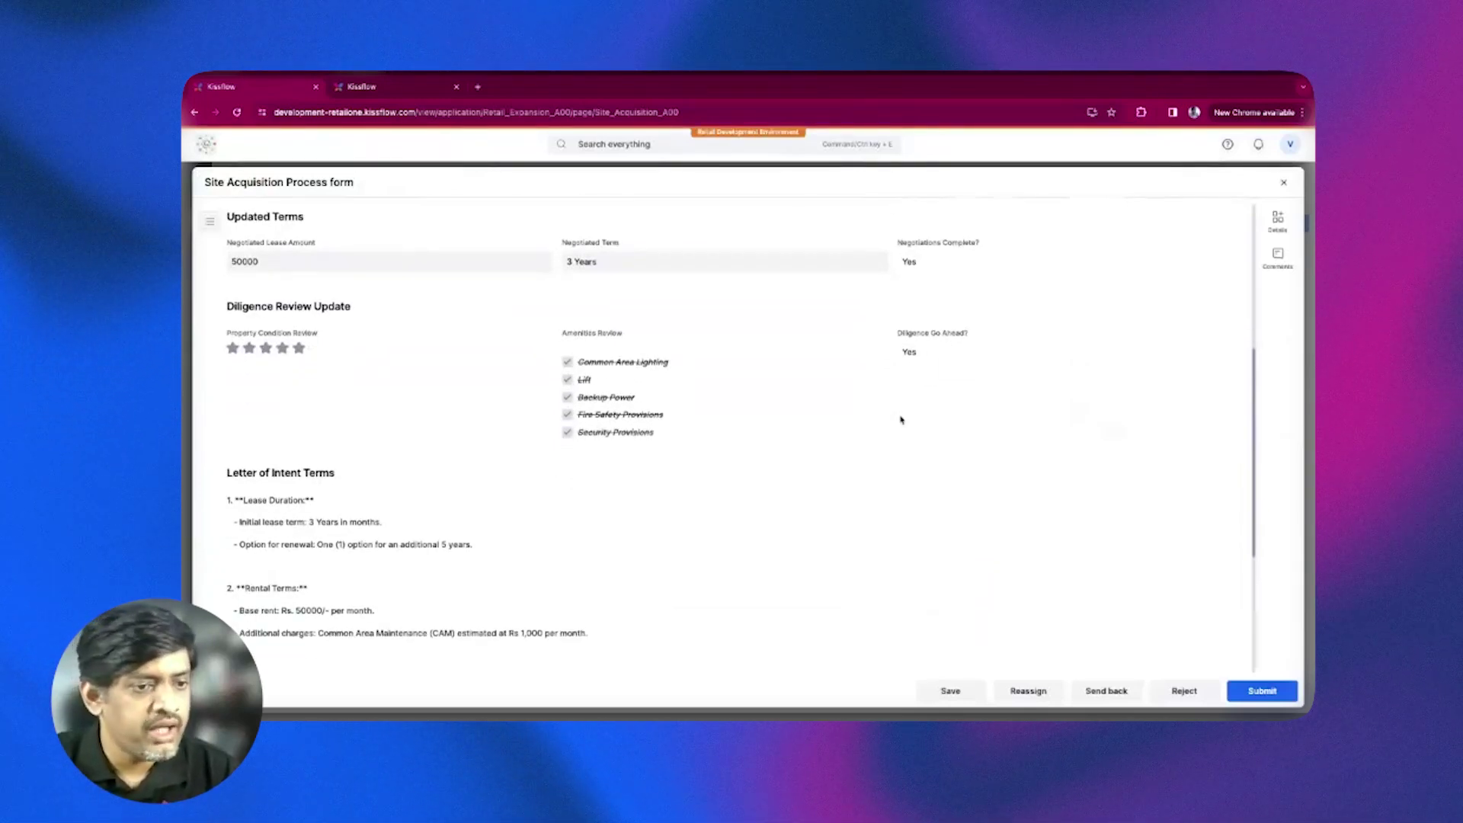
scroll(357, 489, "down", 1)
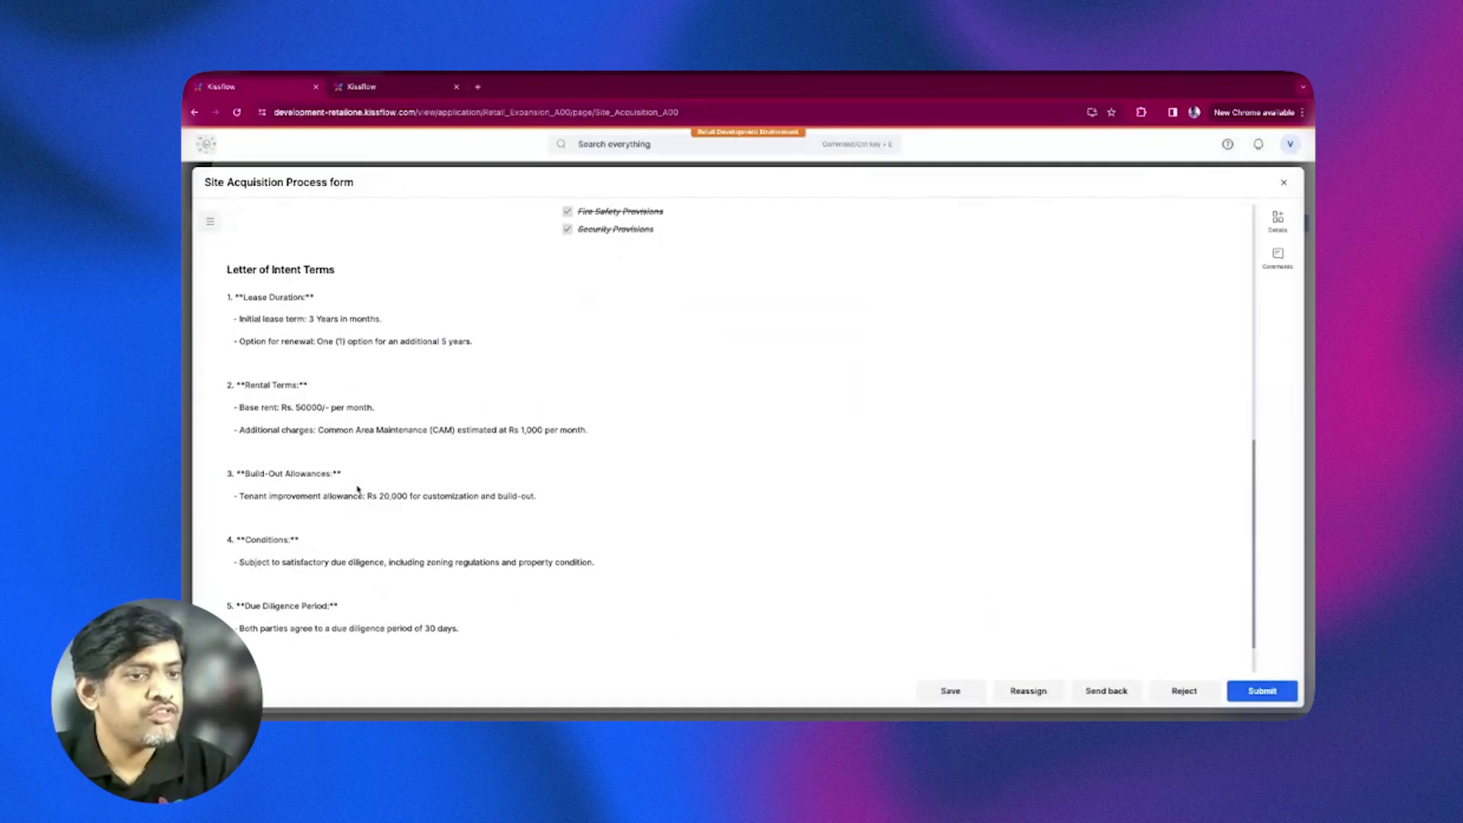
scroll(327, 358, "up", 1)
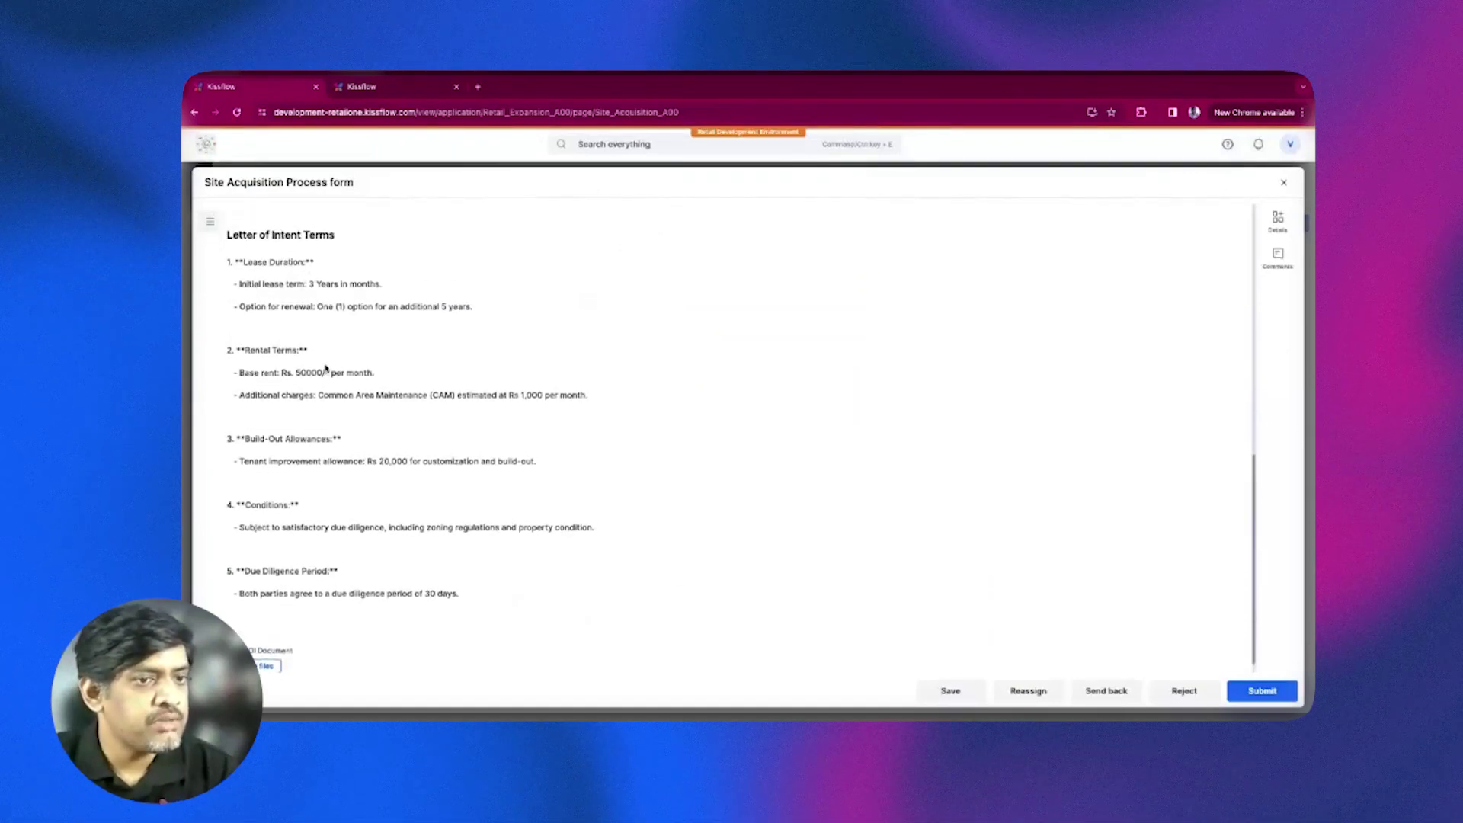
scroll(472, 494, "down", 1)
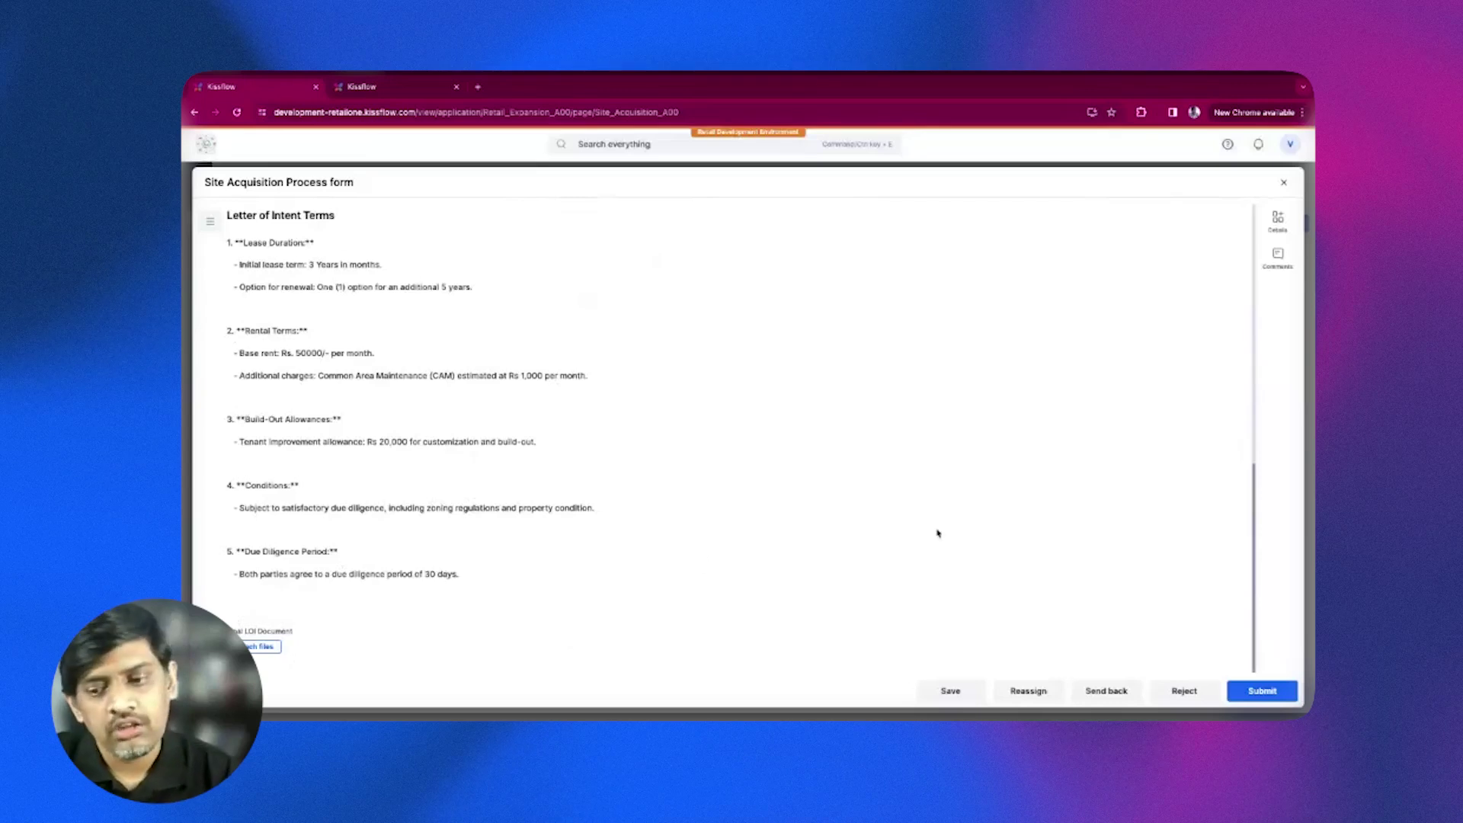
Display the item's full workflow status, examine the stages from Terms of Contract to Execution of Lease Agreement, and close the status view.
left_click(1276, 221)
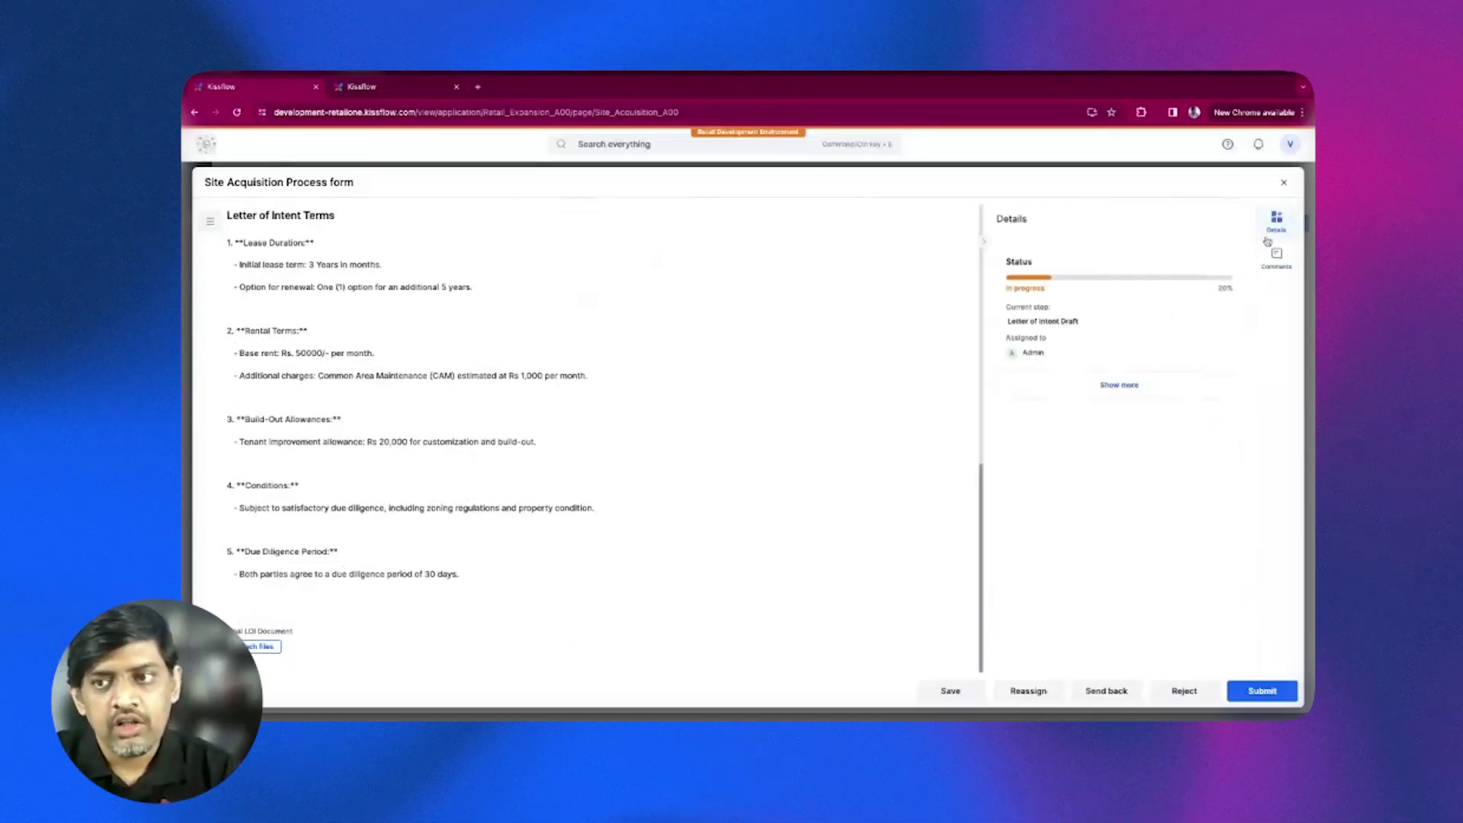
left_click(1123, 393)
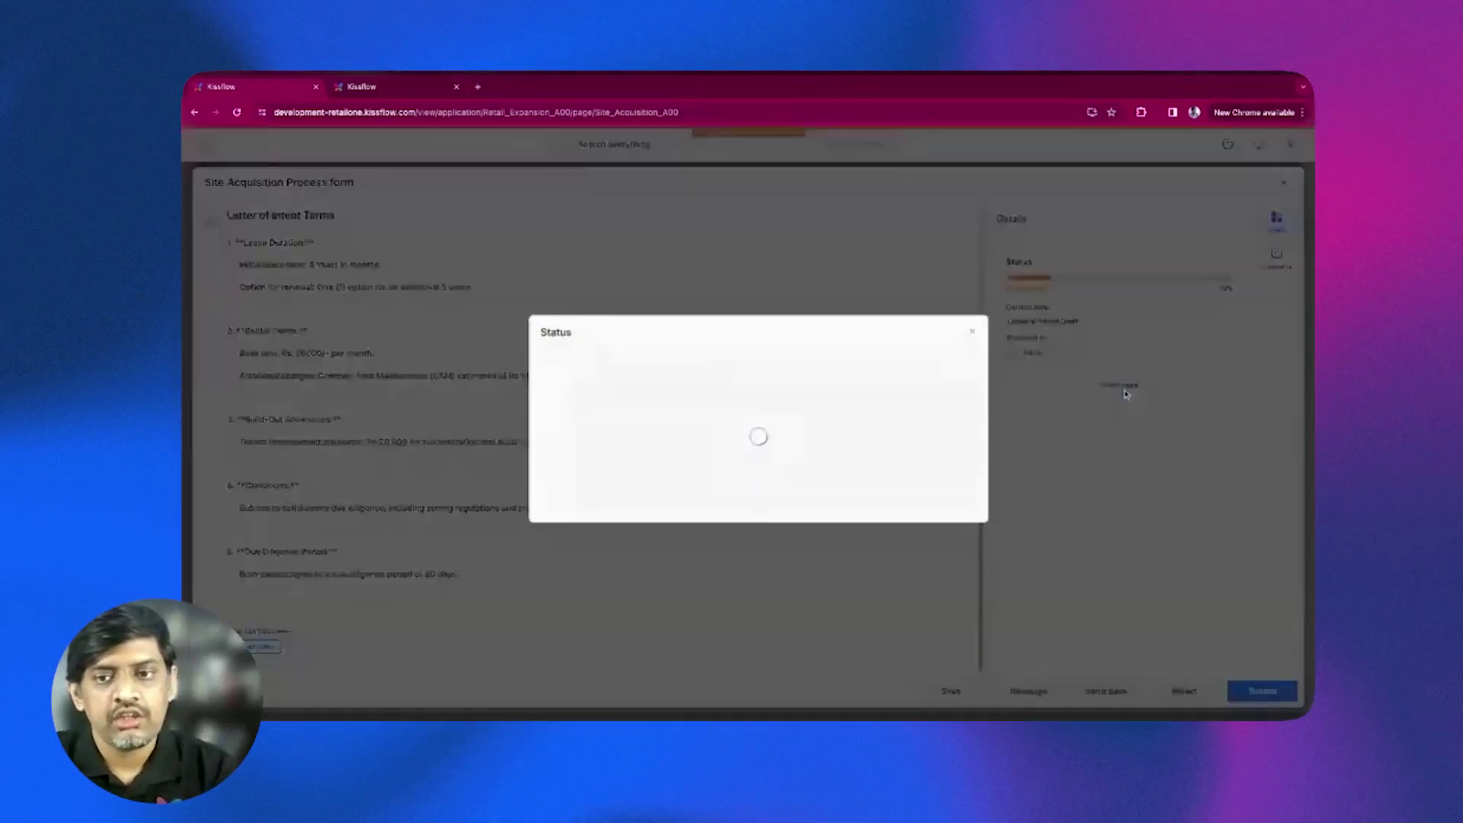
scroll(714, 502, "down", 3)
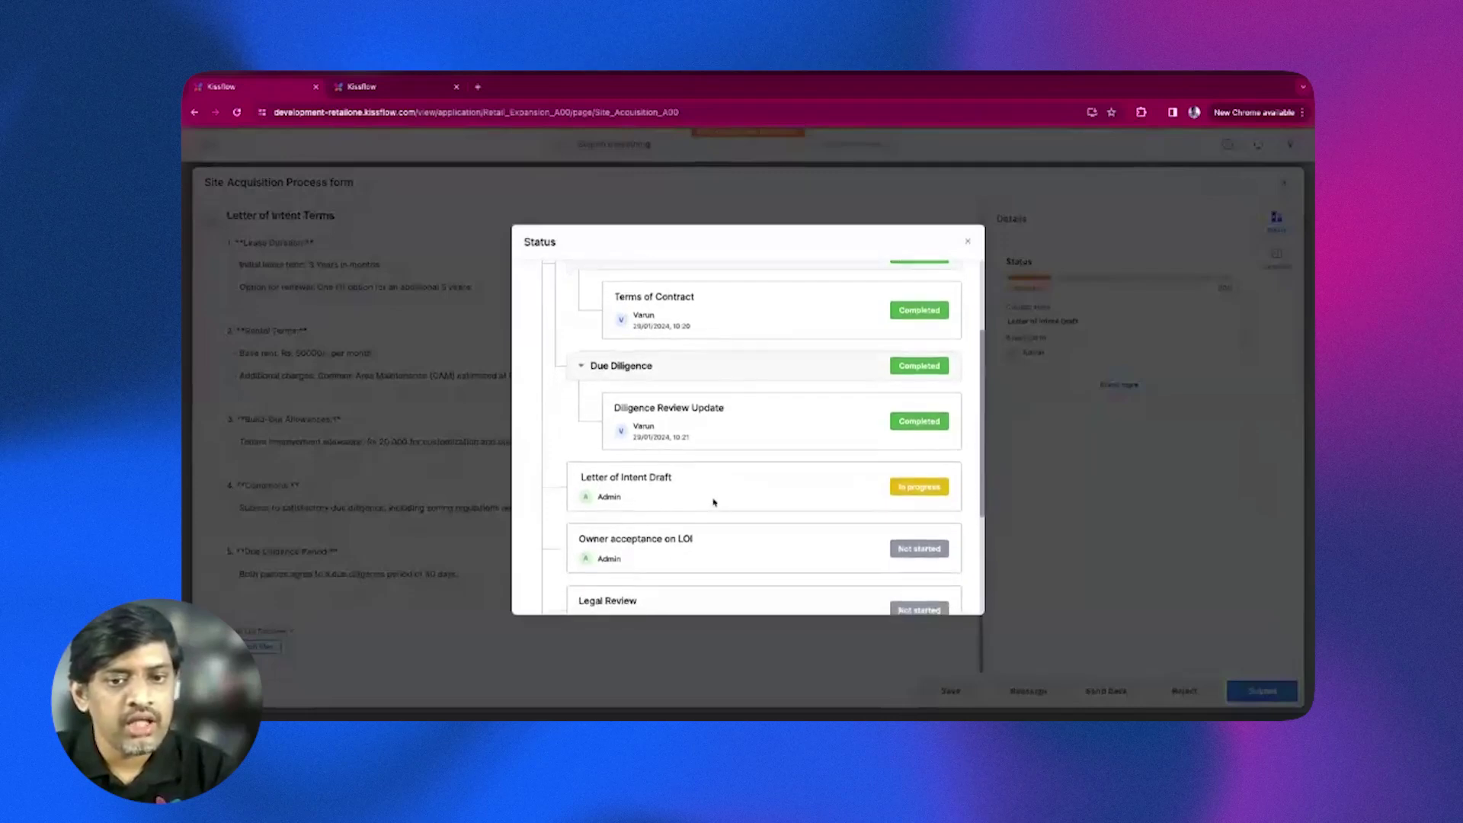
scroll(690, 369, "up", 1)
scroll(692, 363, "down", 1)
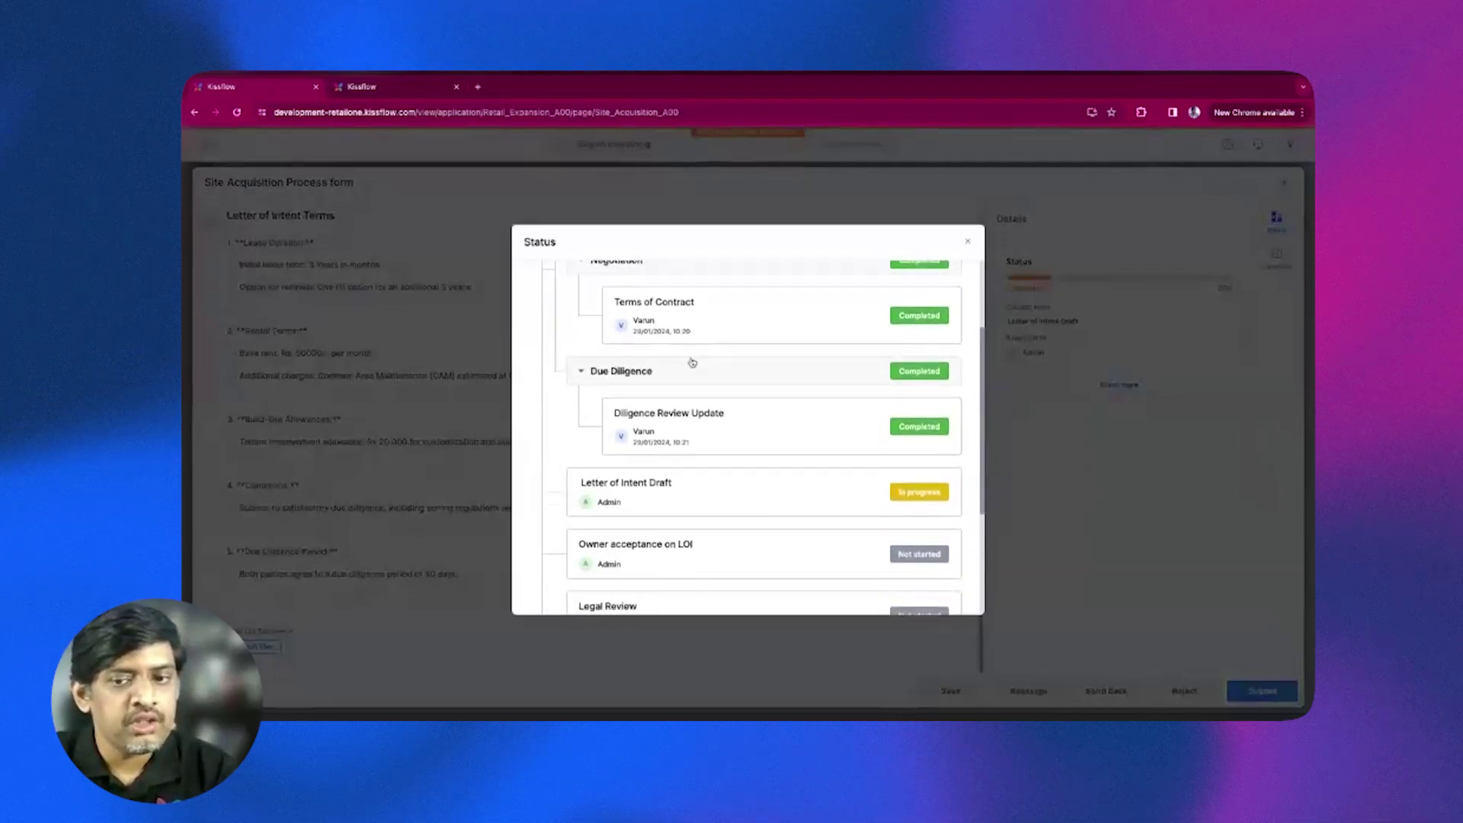
scroll(654, 467, "down", 1)
scroll(653, 465, "down", 1)
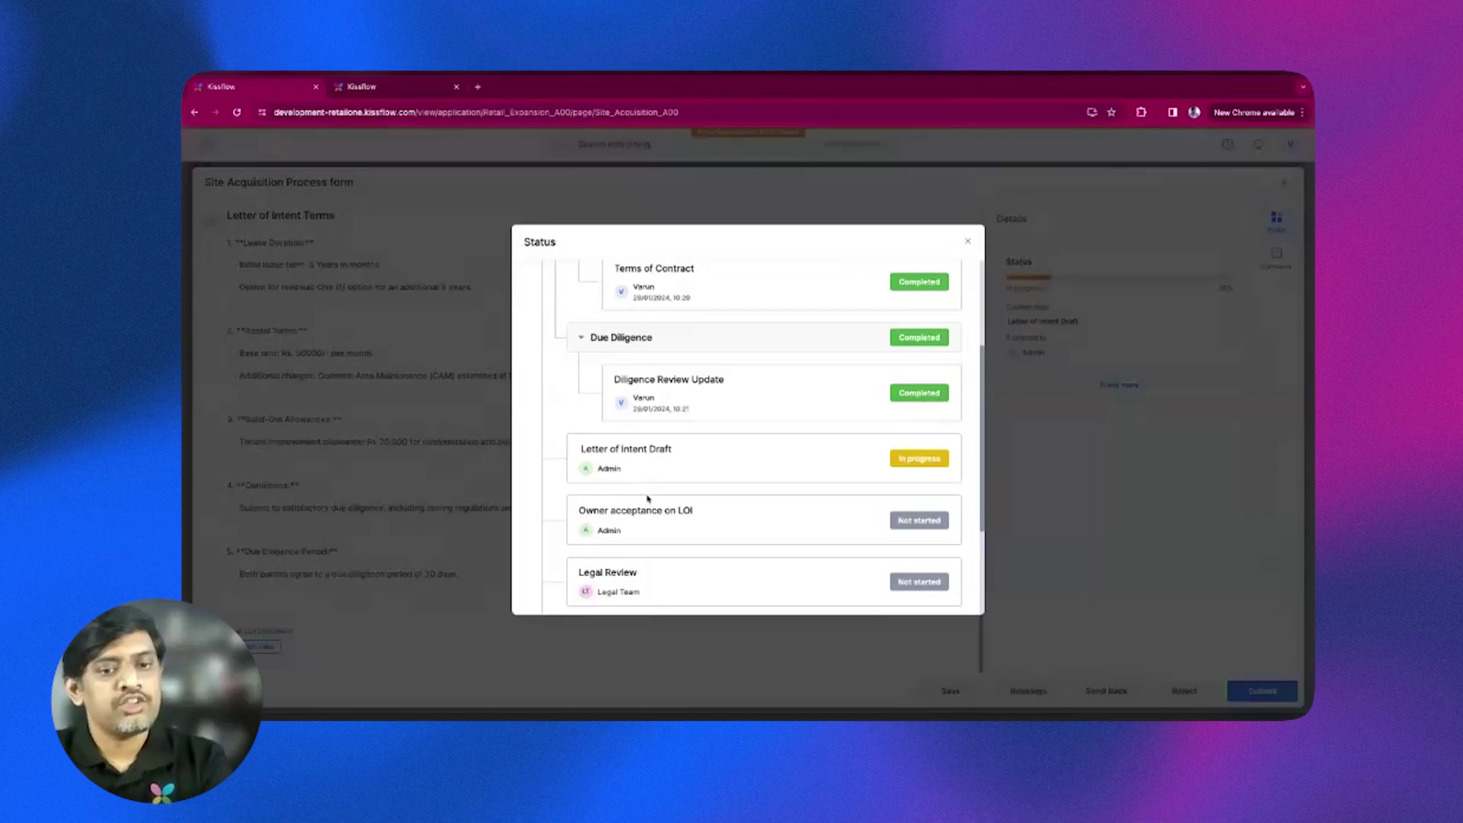
scroll(653, 494, "down", 1)
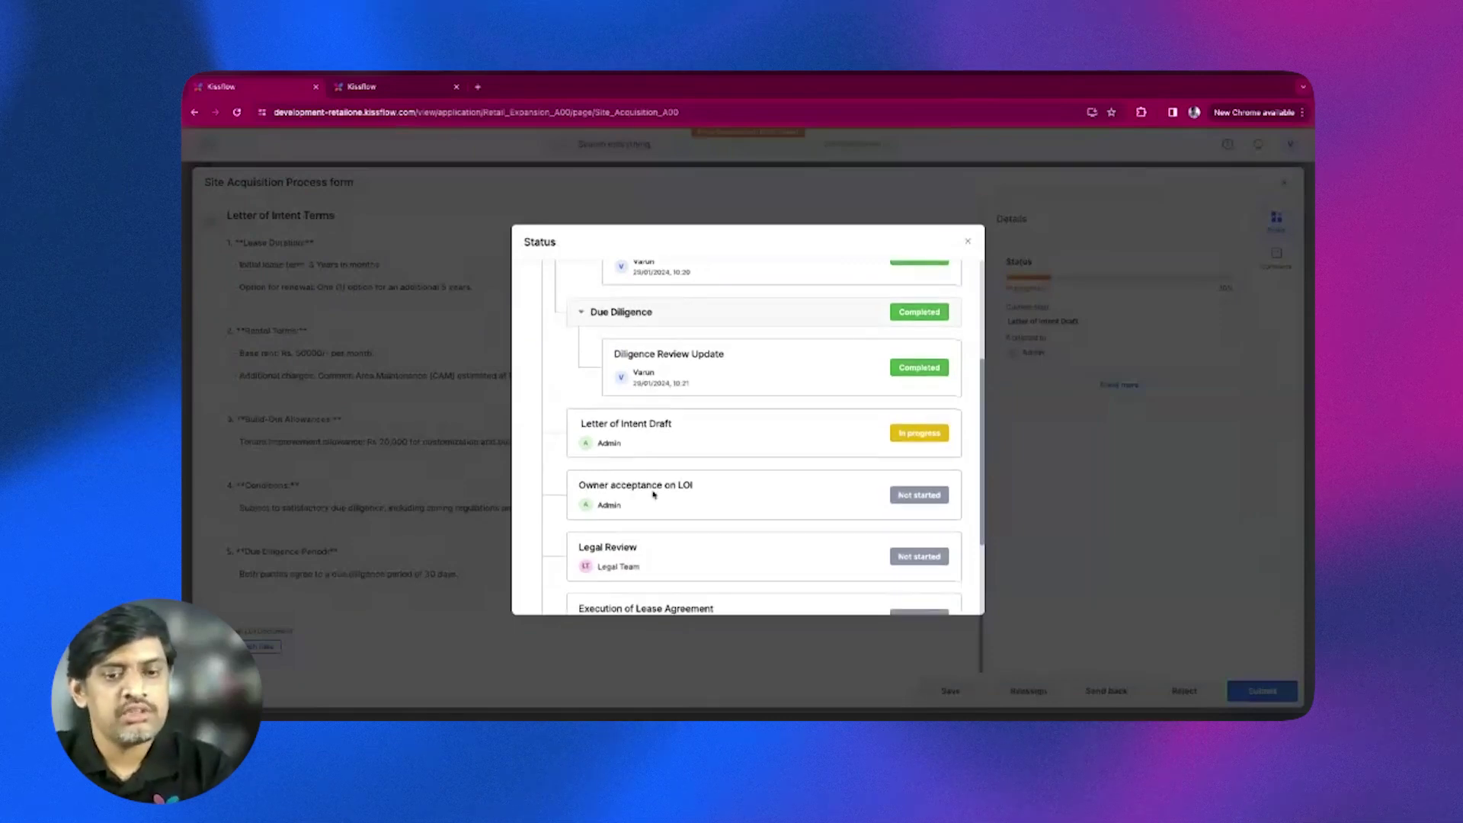
left_click(967, 241)
Submit the Letter of Intent Draft and open the newest task in the Owner acceptance on LOI stage.
left_click(1259, 691)
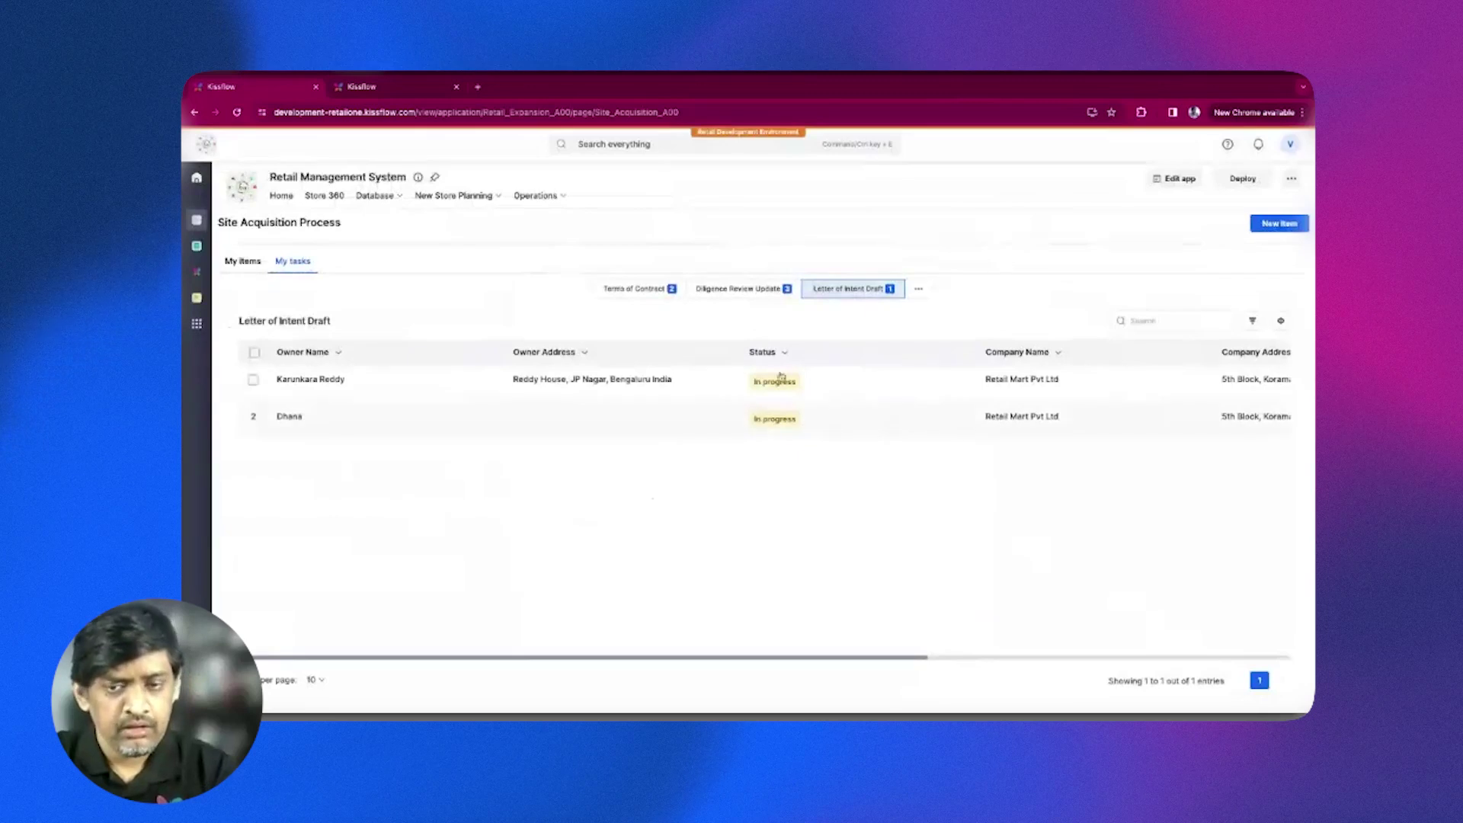
left_click(919, 288)
left_click(889, 318)
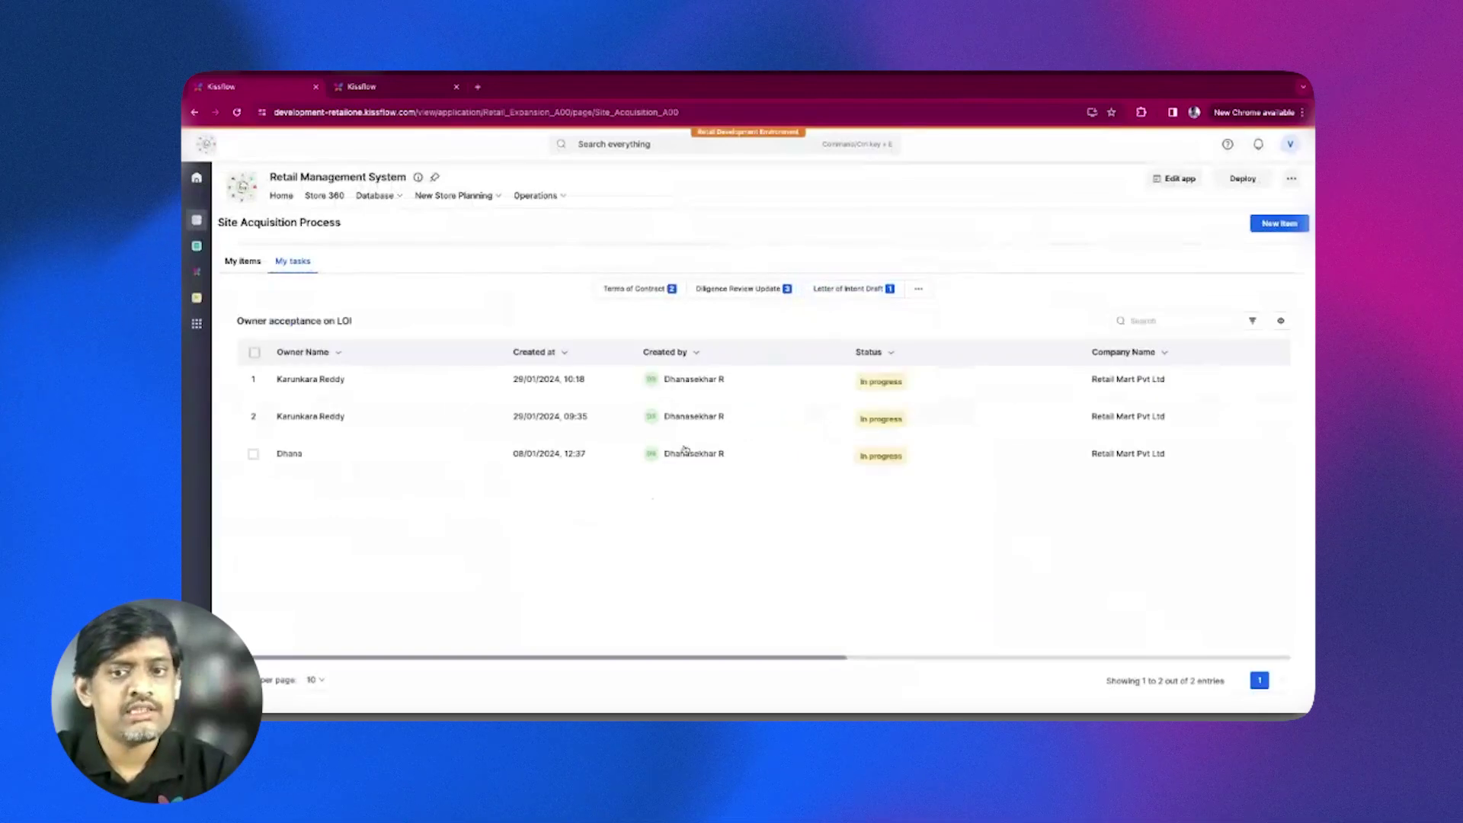
left_click(574, 386)
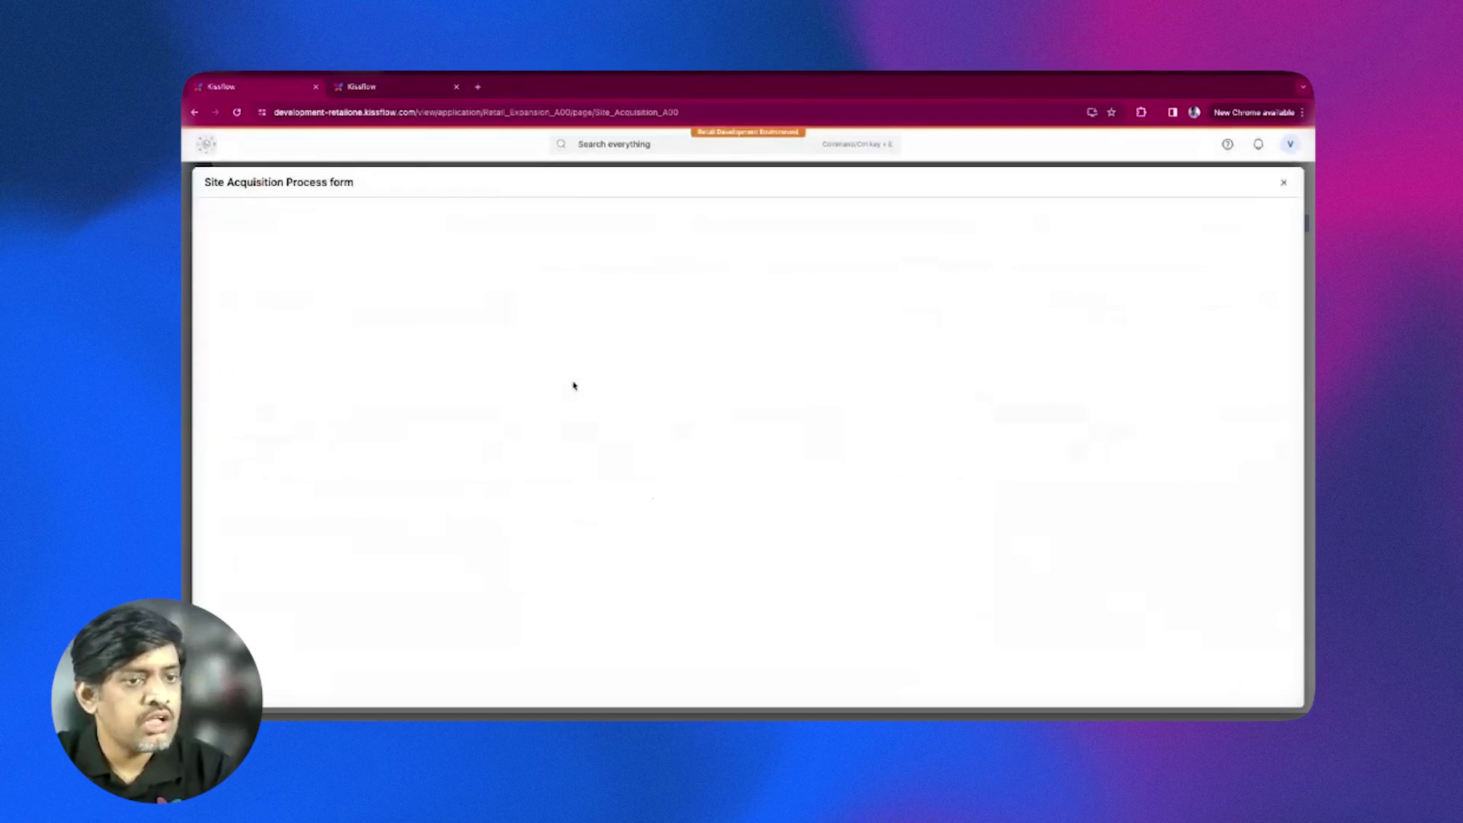
Preview the attached Letter_of_Intent_-_Site_Acquisition.pdf in picture-in-picture and full screen, and close the preview.
scroll(447, 545, "down", 15)
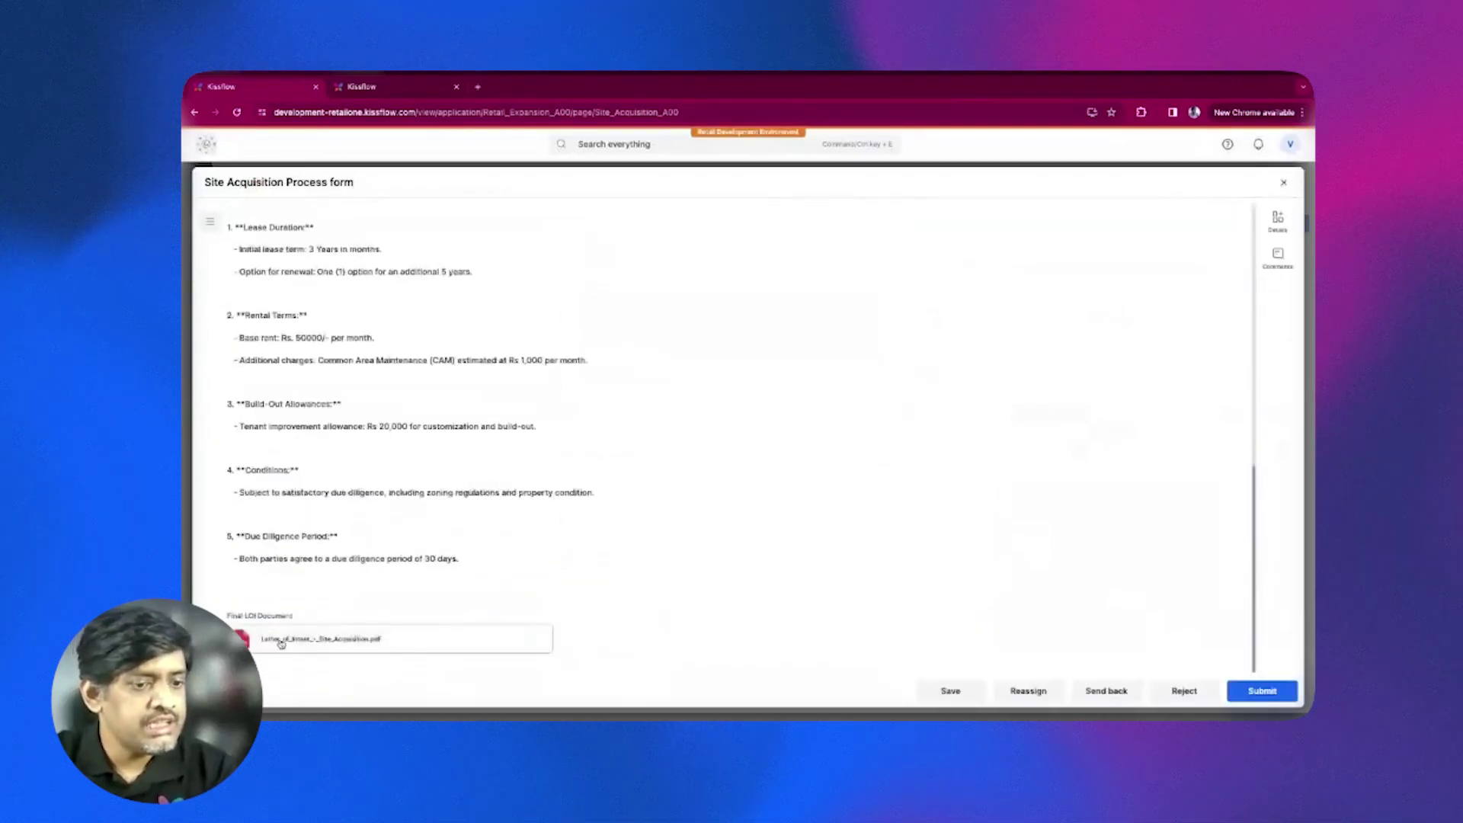
left_click(281, 642)
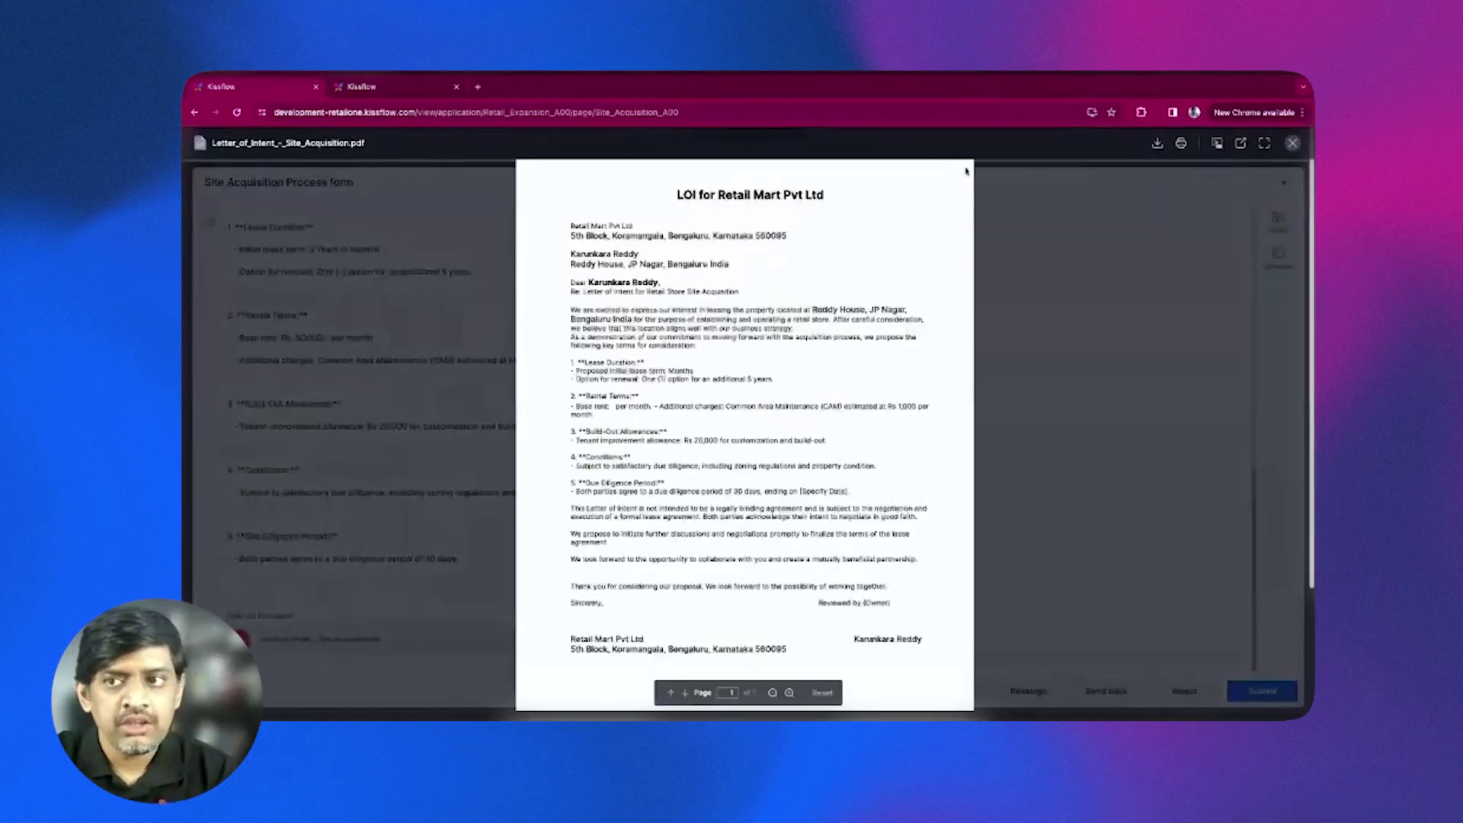
left_click(1218, 143)
left_click(1283, 225)
left_click(1241, 464)
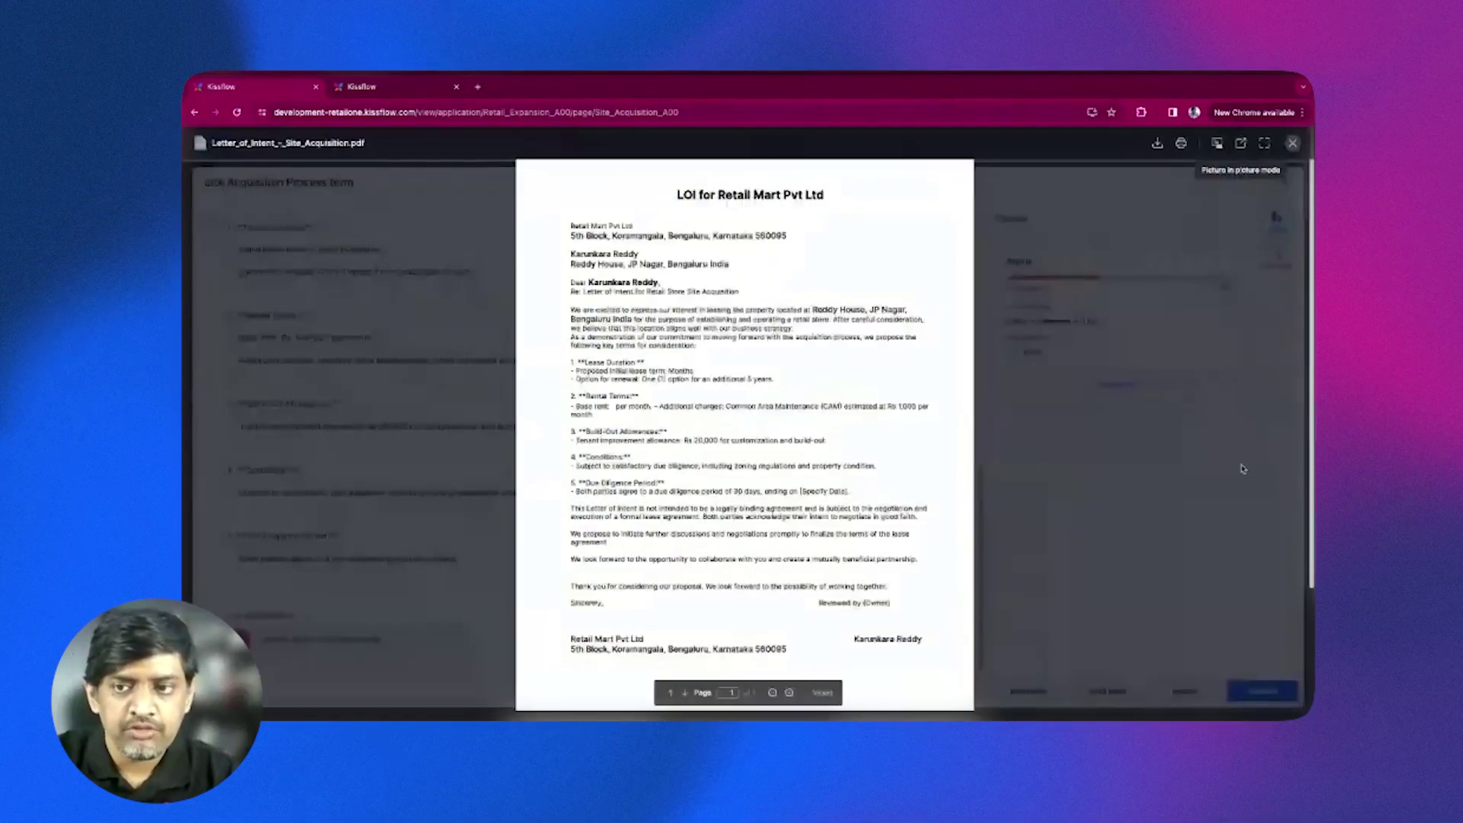
left_click(1261, 145)
left_click(1264, 92)
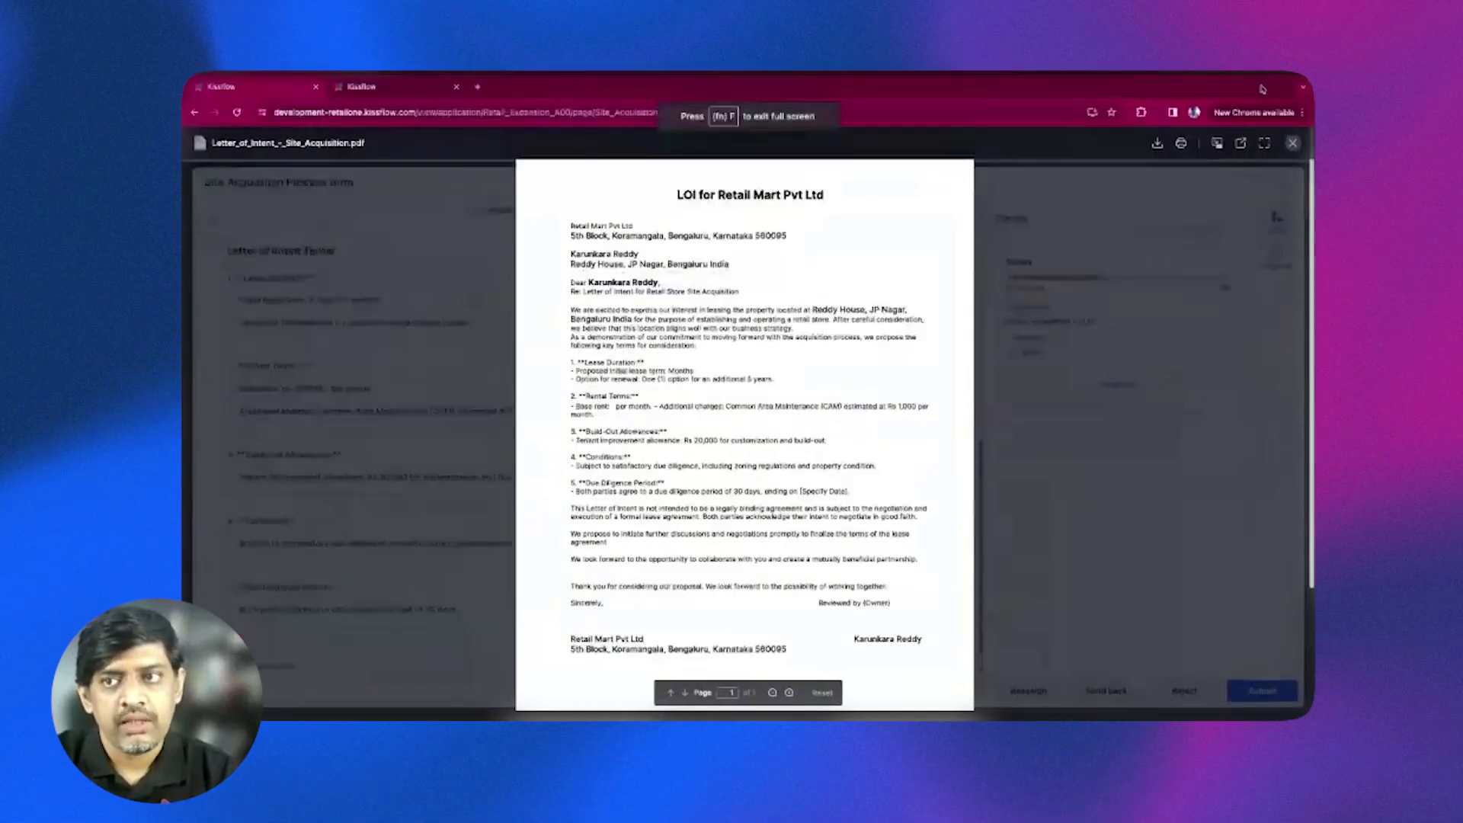
left_click(1292, 143)
Look over the Letter of Intent terms in the owner acceptance form and close the form without submitting.
scroll(876, 571, "down", 3)
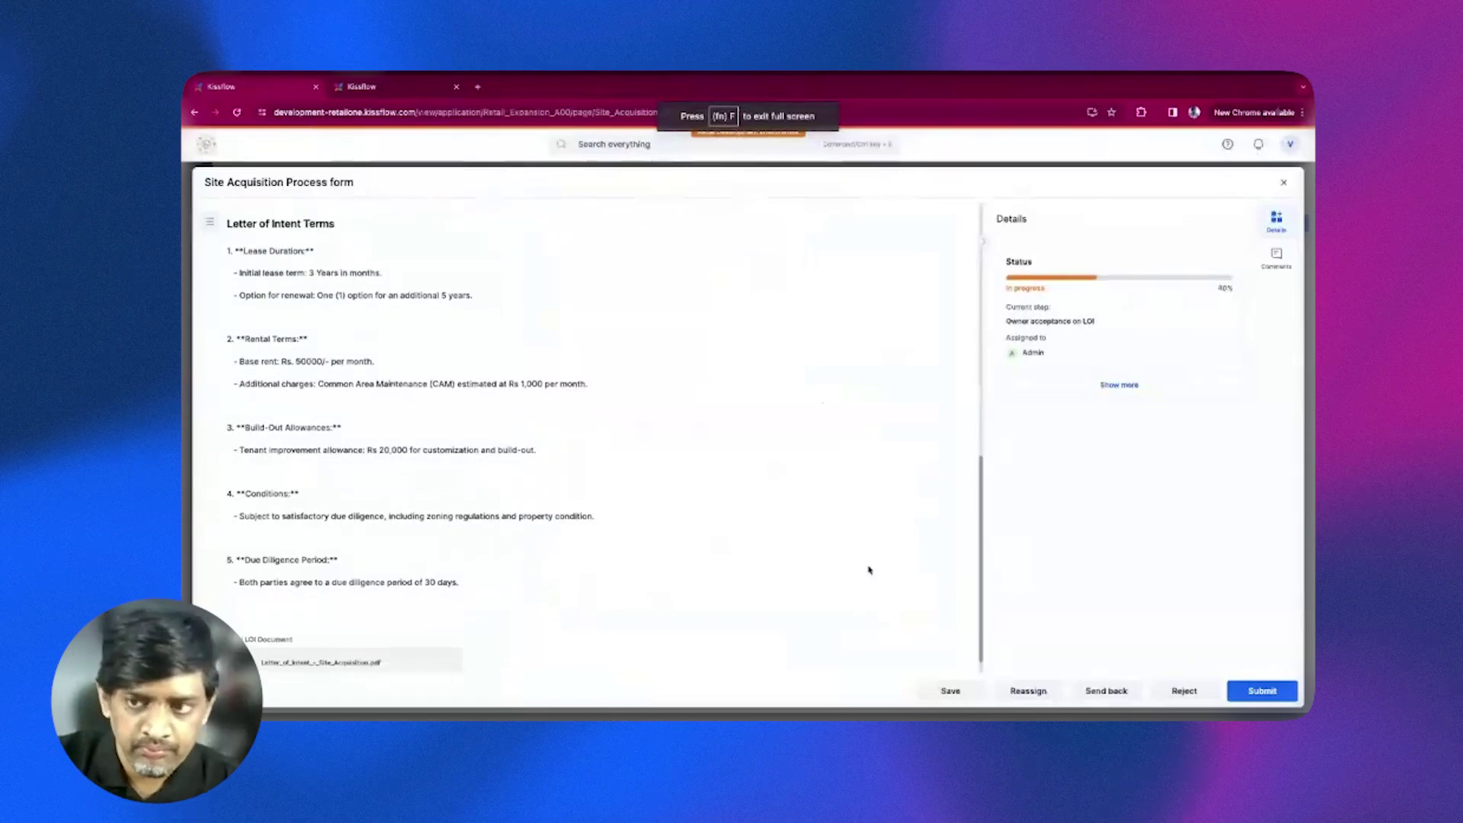
scroll(839, 480, "up", 3)
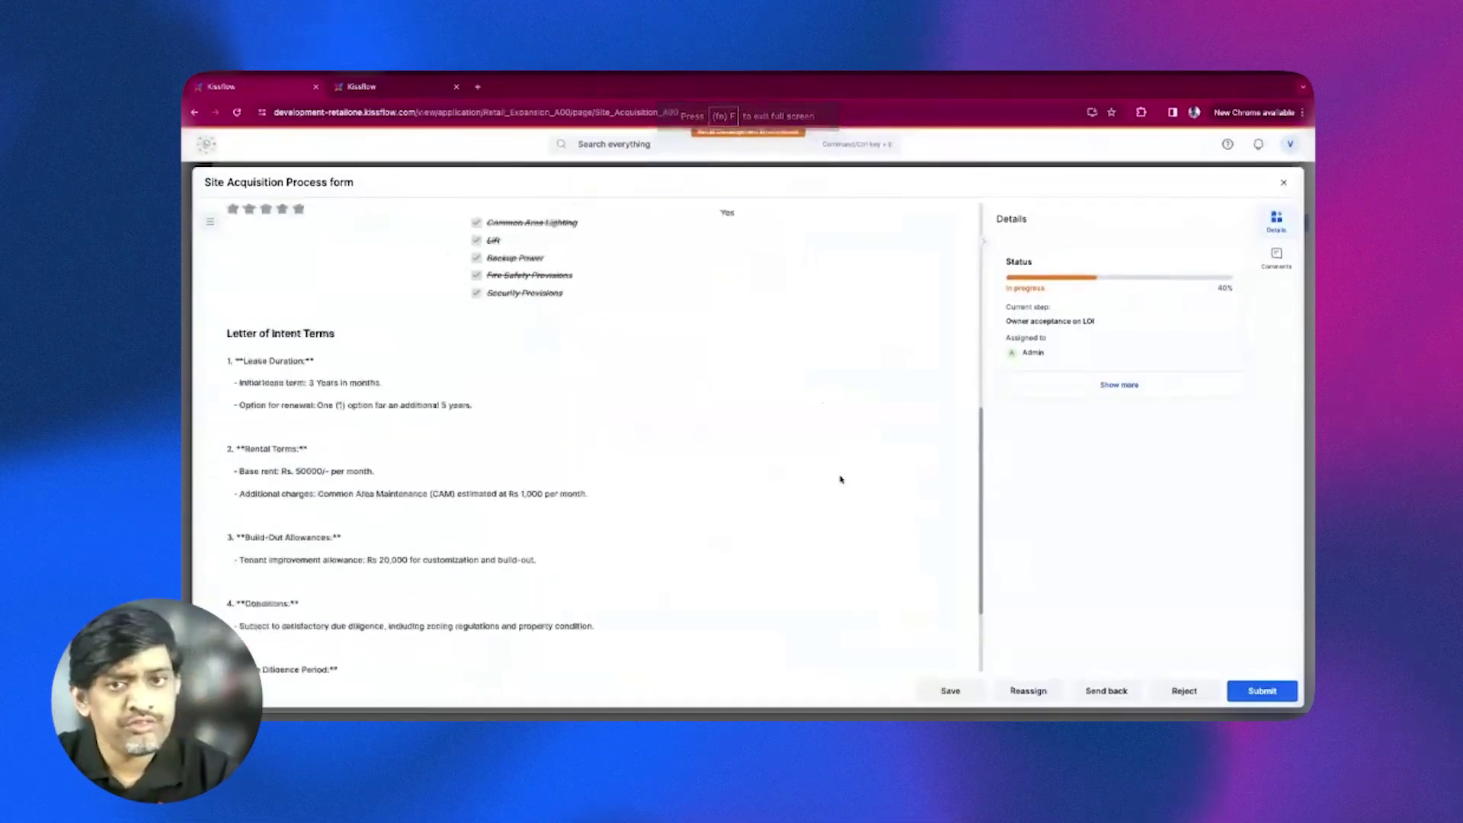
left_click(1283, 182)
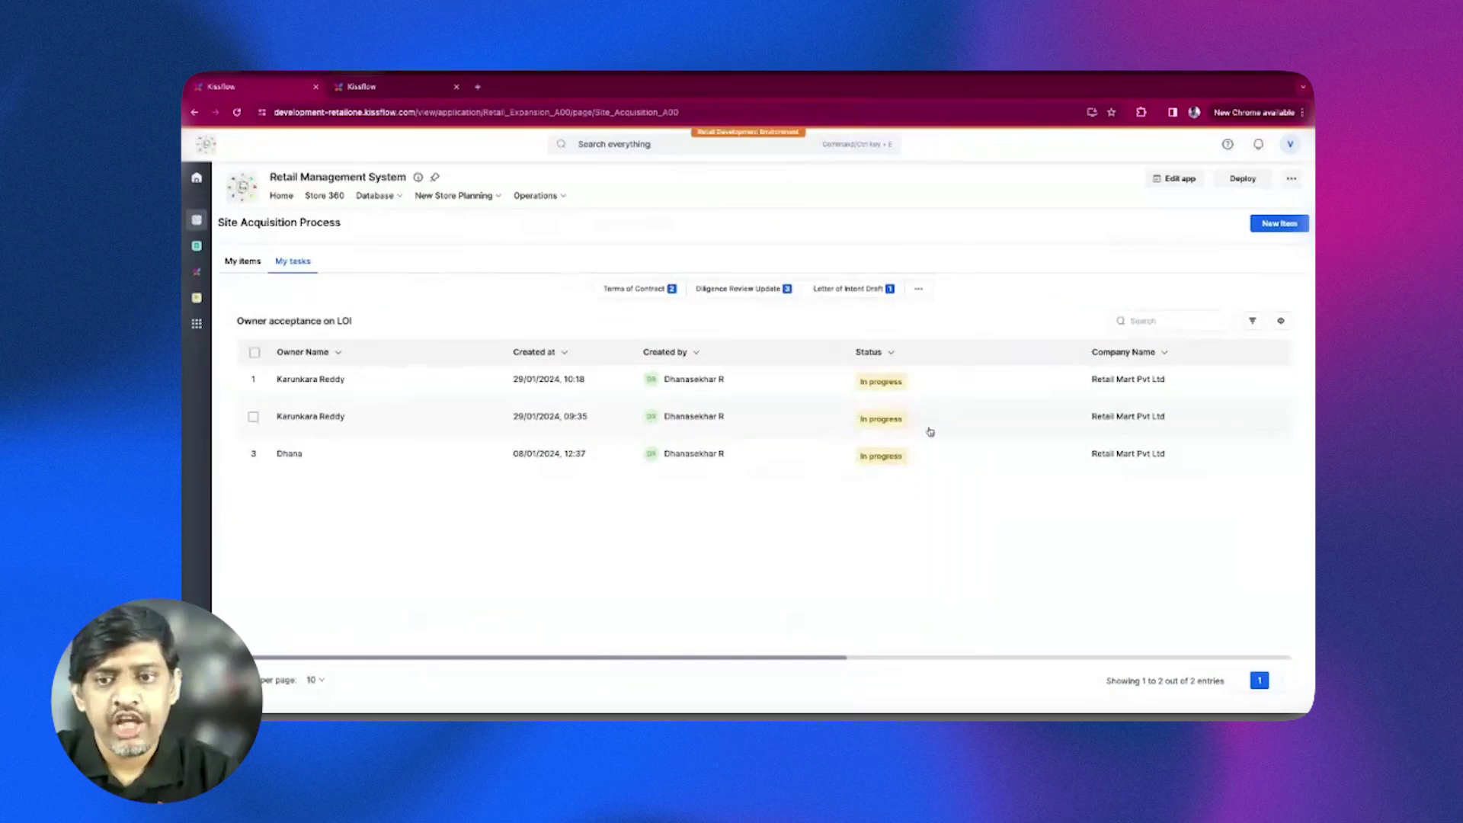
Switch to the Gmail inbox and open the document for review from the DocuSign email about the lease agreement ready for signing.
key("ctrl+Up")
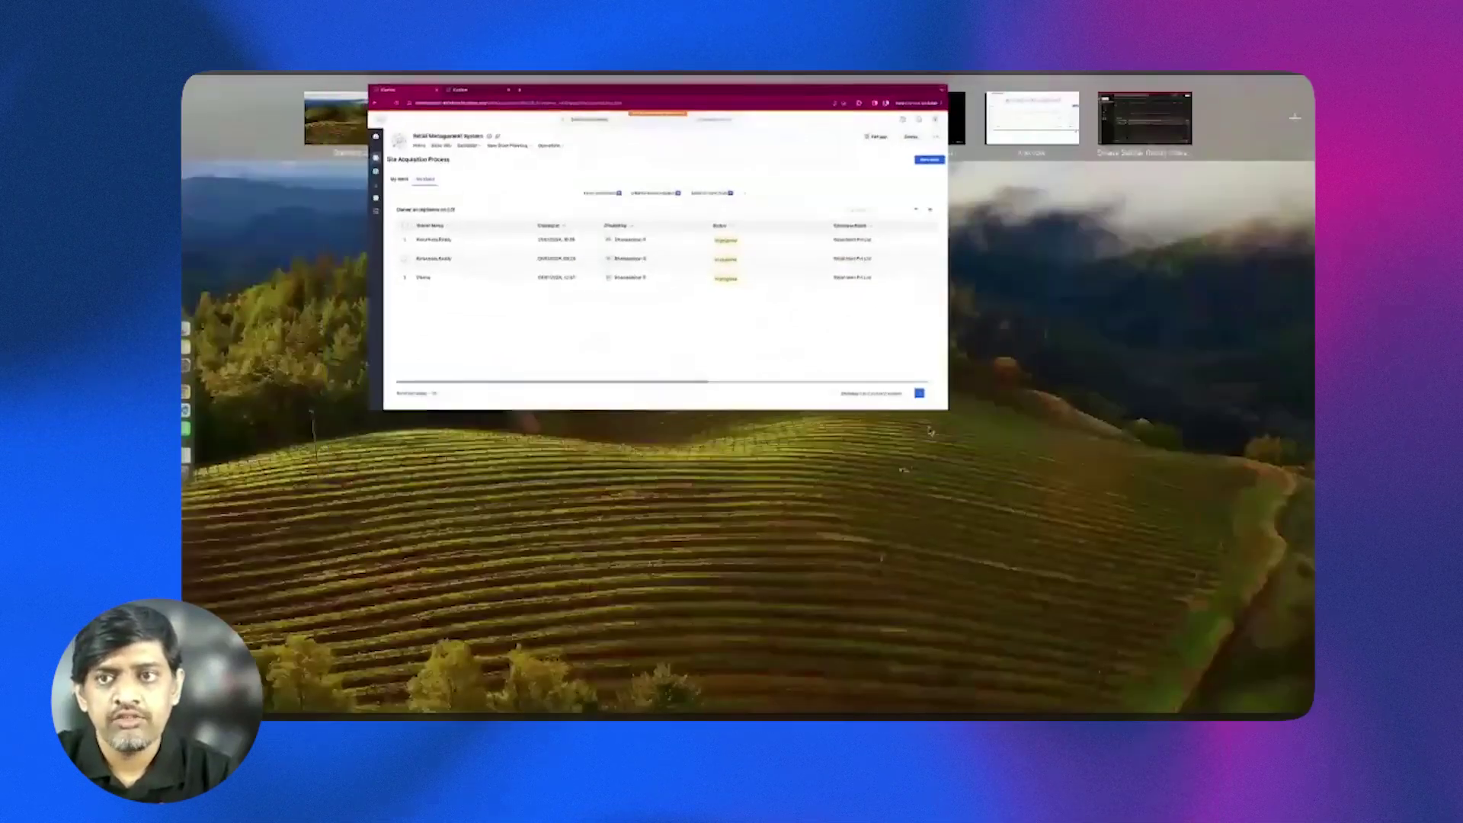
left_click(1145, 115)
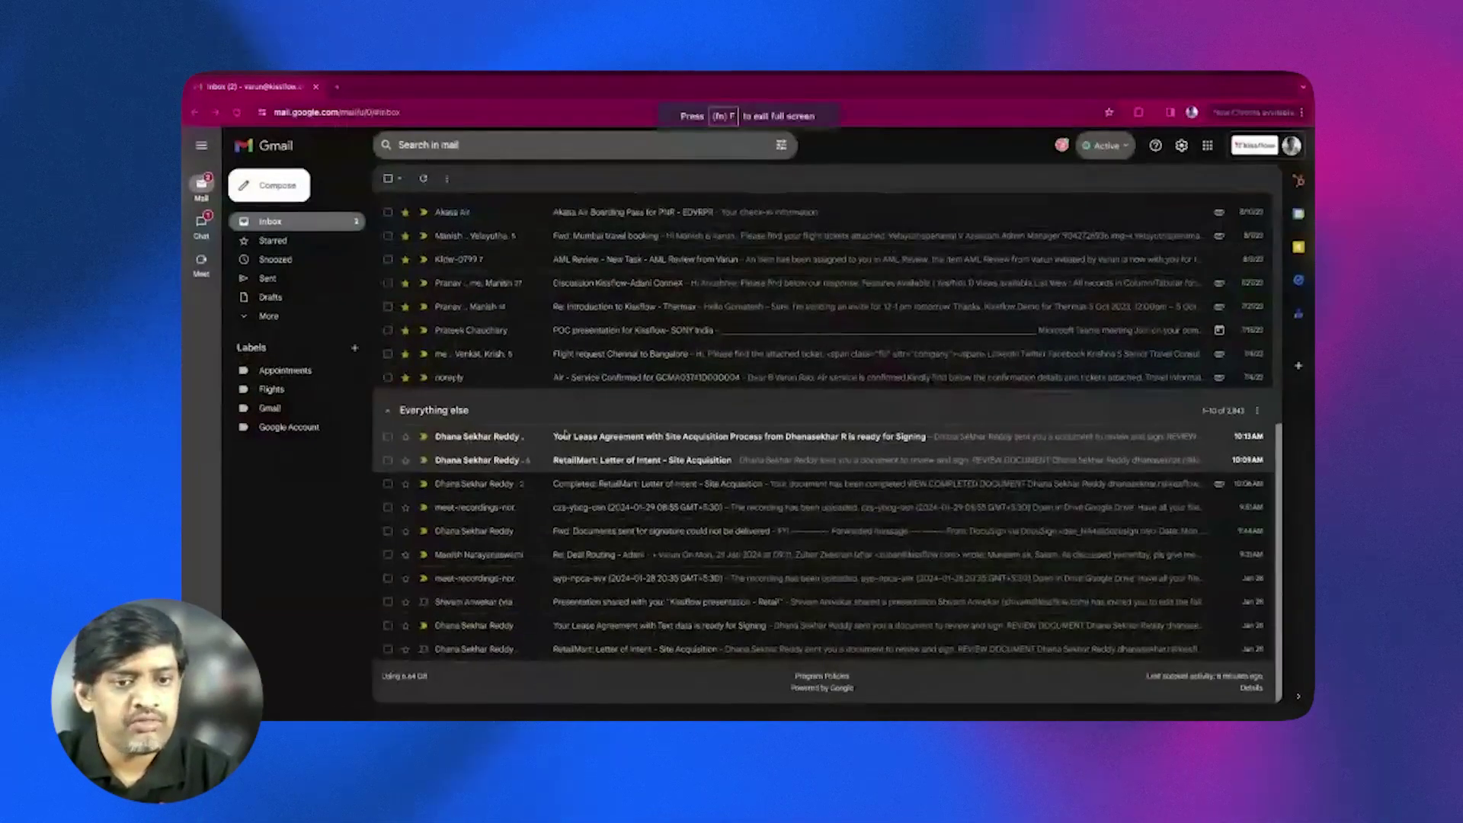
left_click(568, 438)
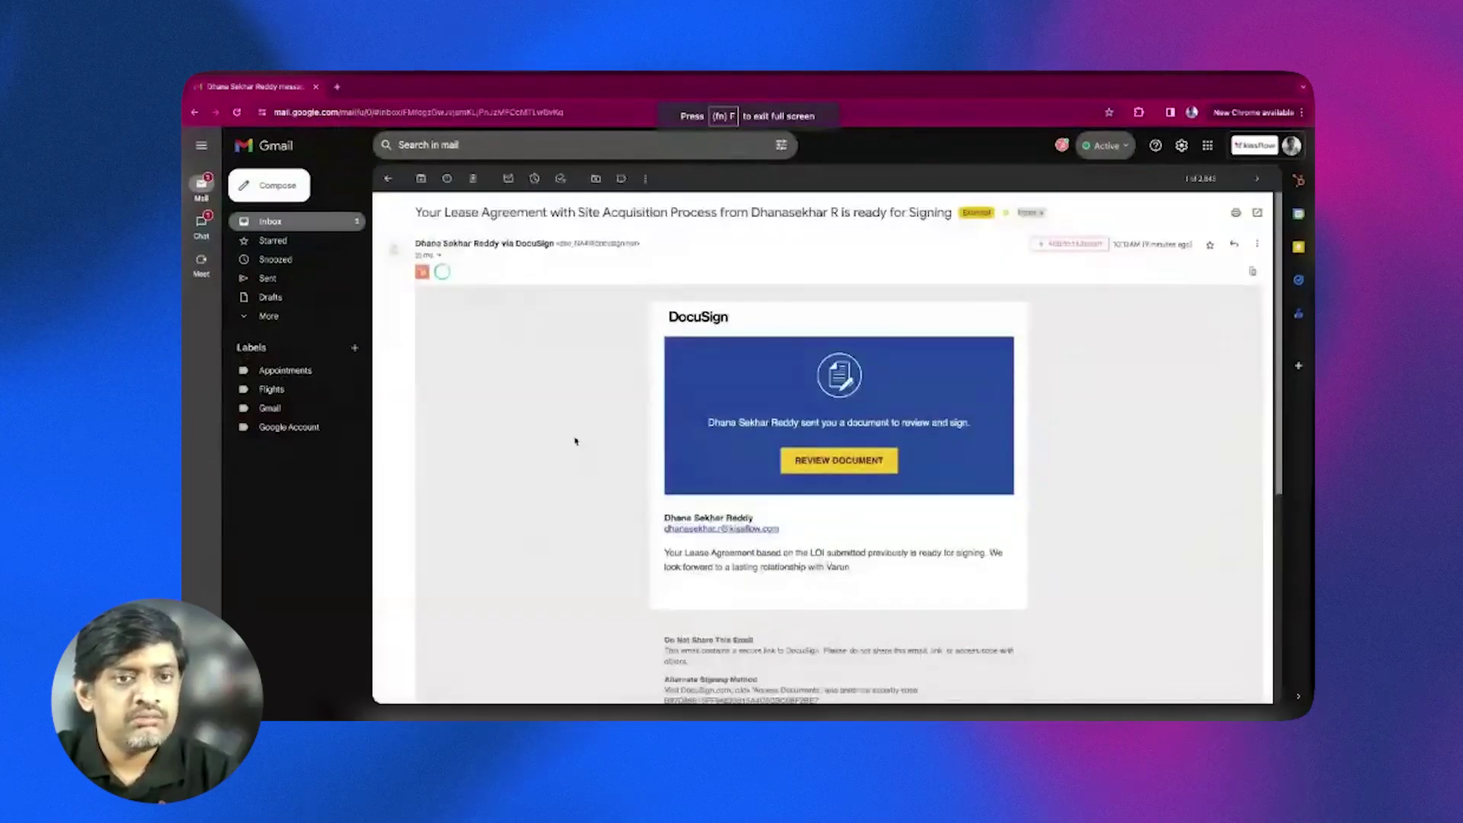
scroll(588, 424, "down", 1)
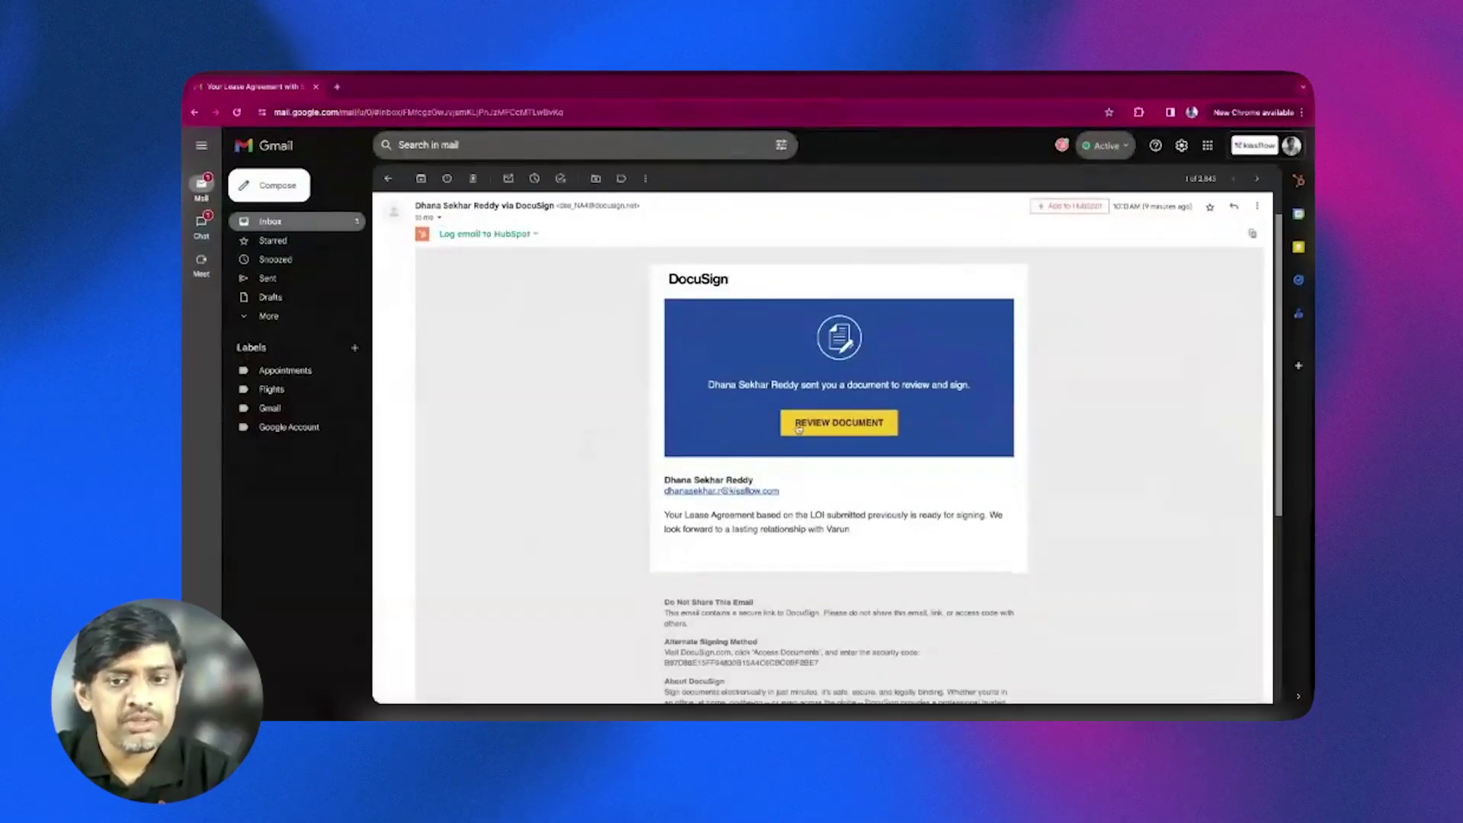
left_click(798, 428)
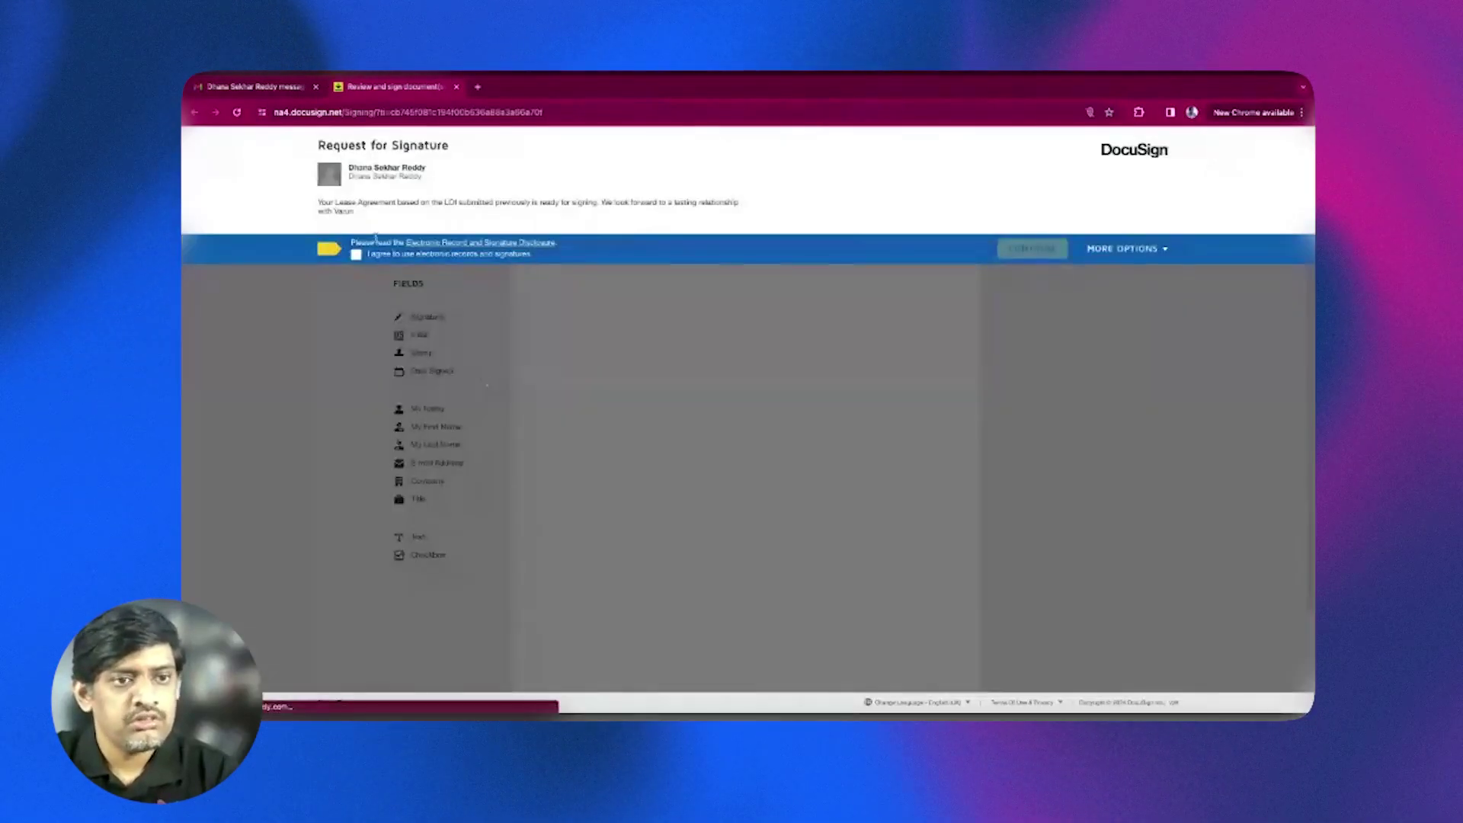
Agree to use electronic records and signatures, continue to the document, and read the letter of intent down to the signature area.
left_click(356, 255)
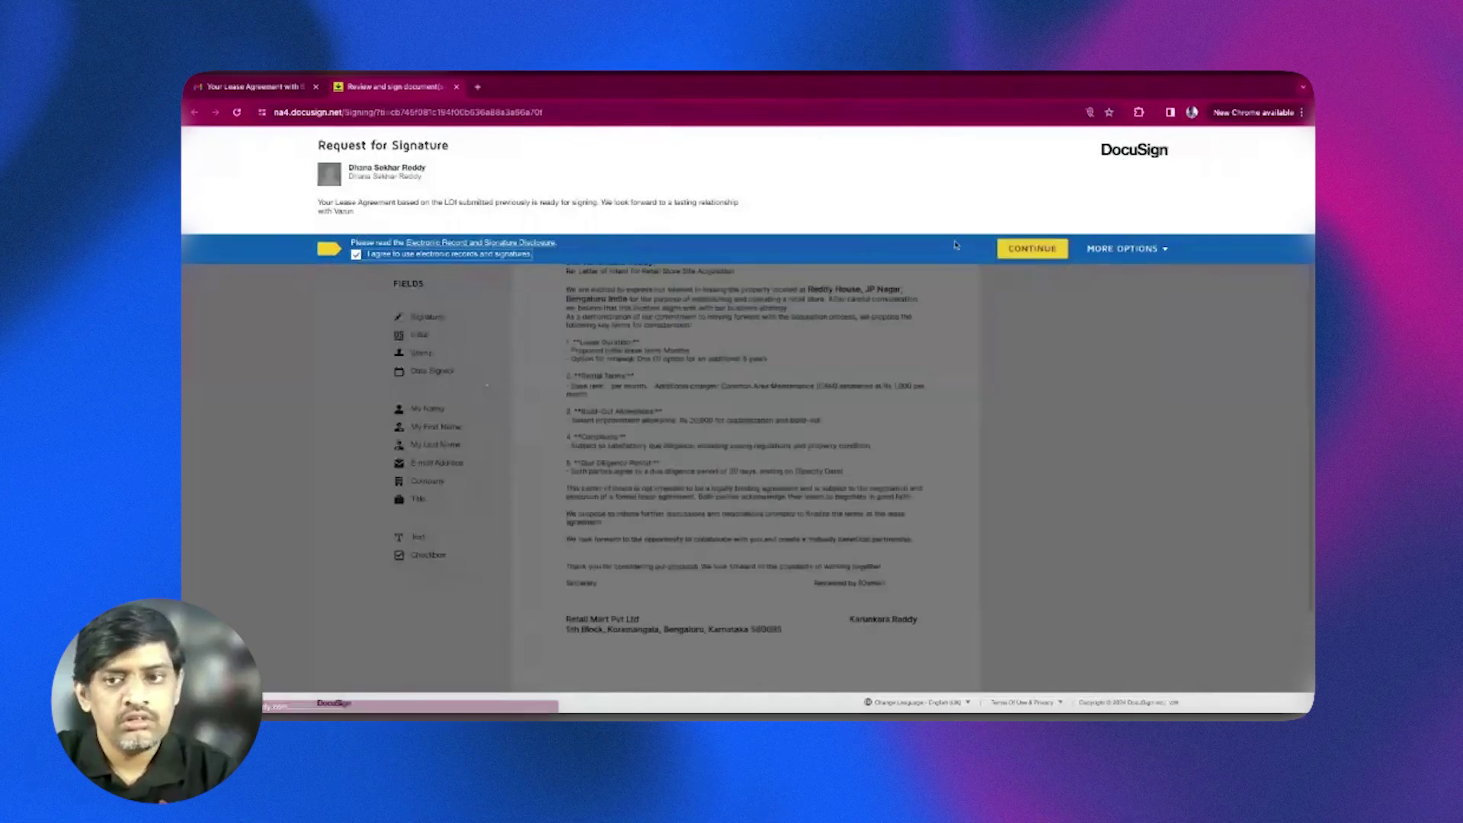
left_click(1032, 248)
scroll(667, 397, "down", 1)
scroll(667, 396, "up", 1)
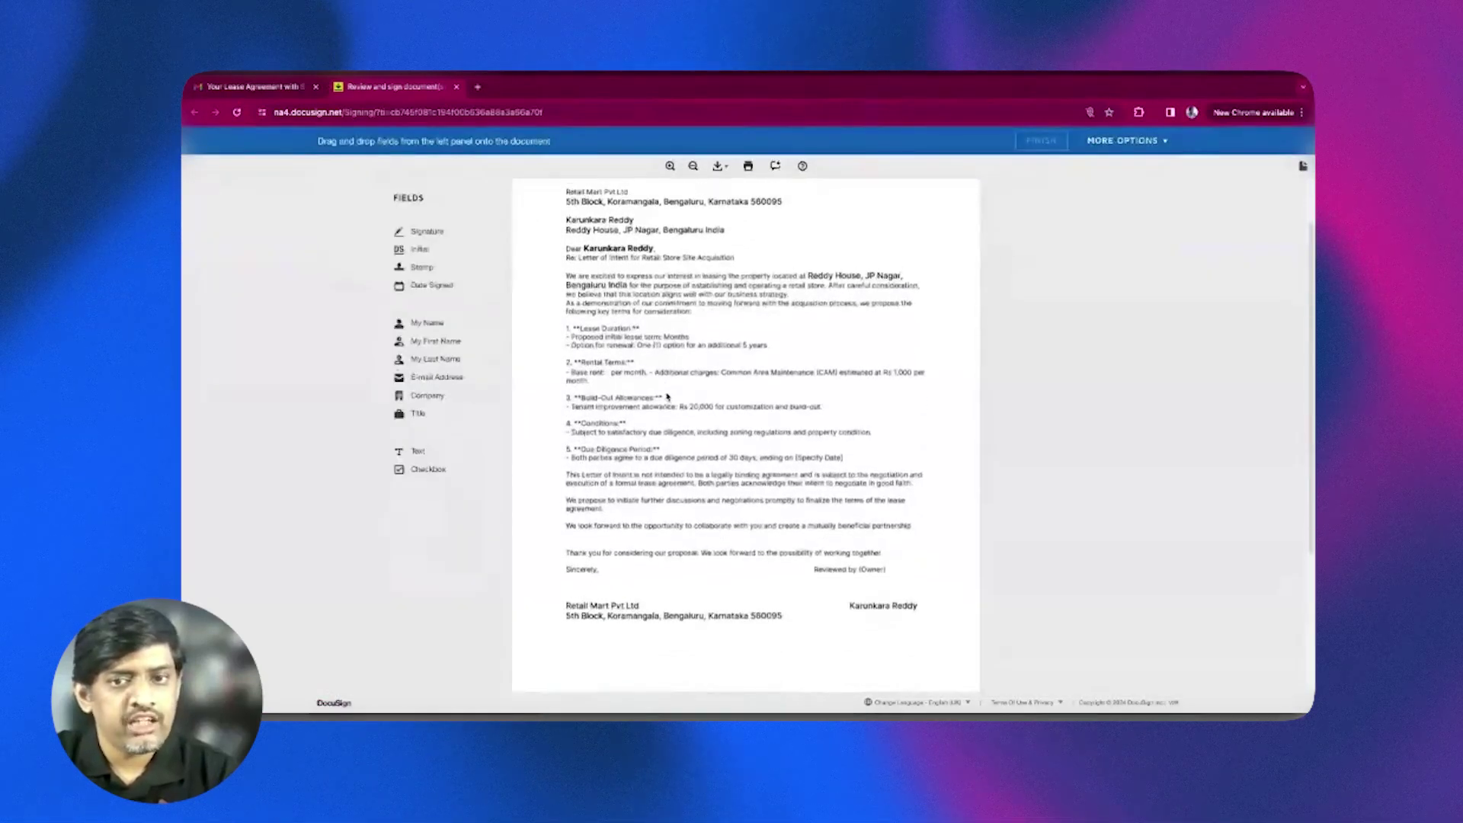
scroll(667, 397, "down", 1)
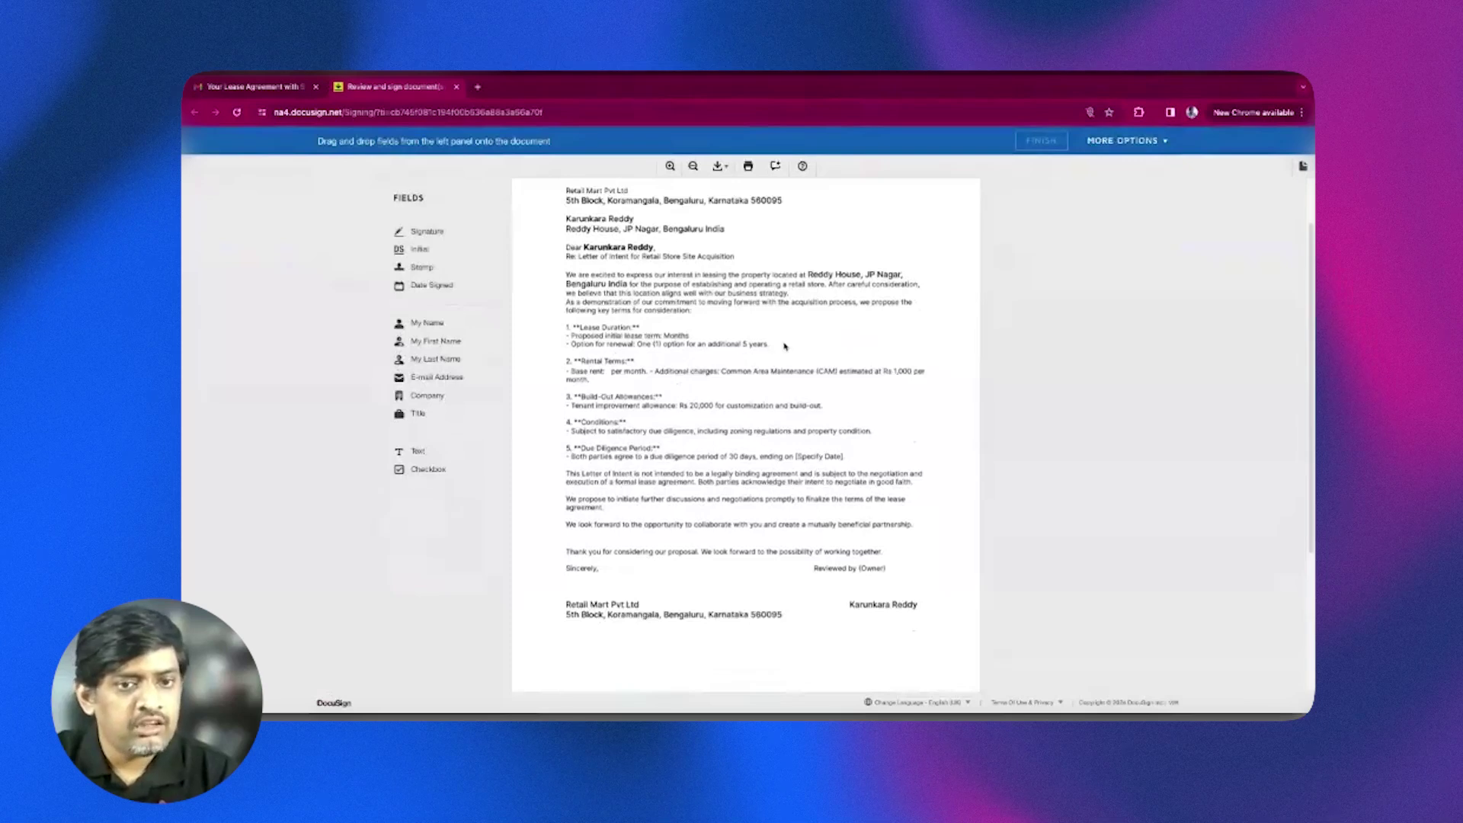
scroll(785, 345, "down", 2)
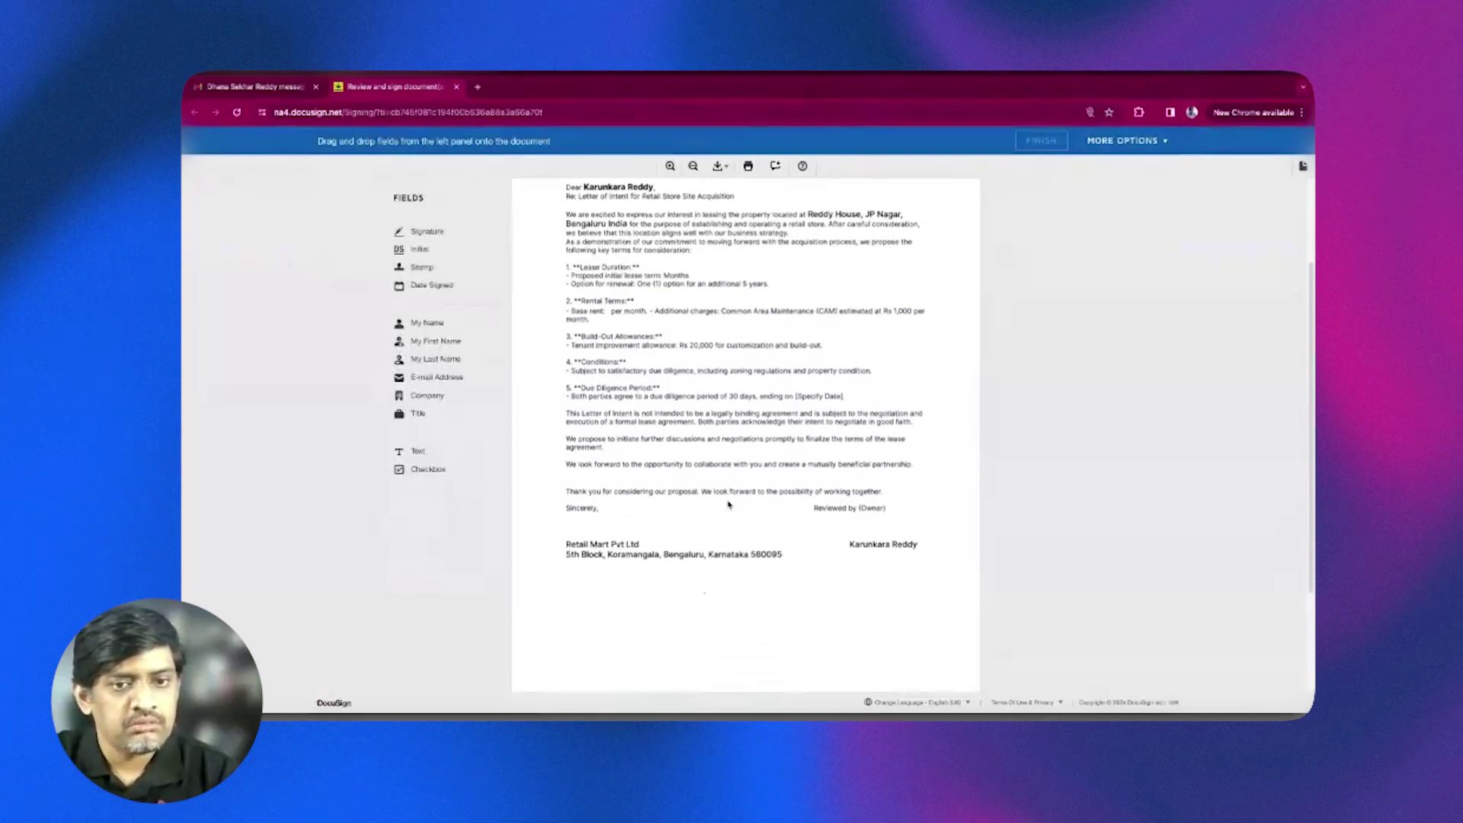
scroll(727, 504, "down", 2)
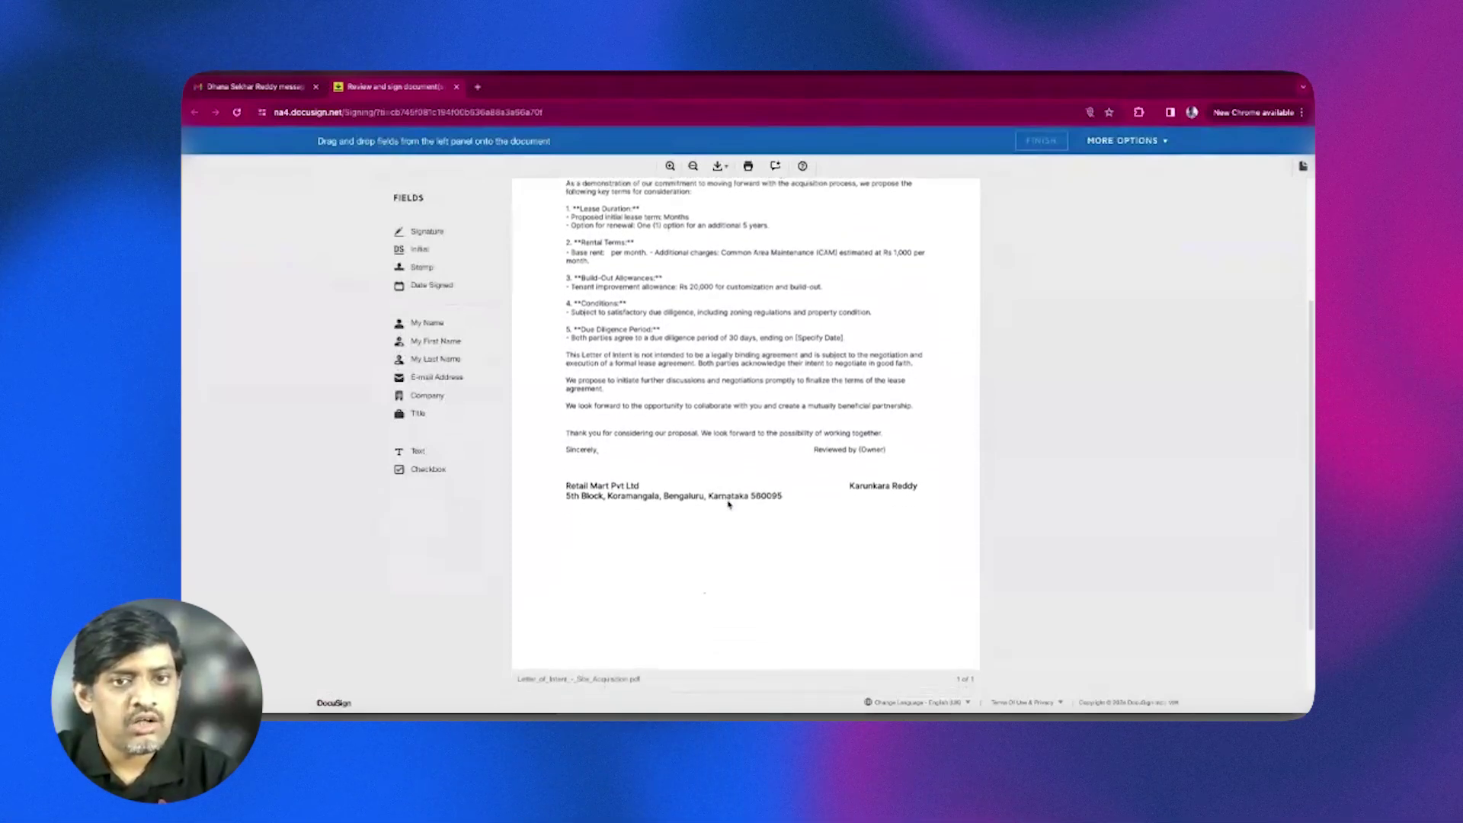
scroll(728, 504, "down", 2)
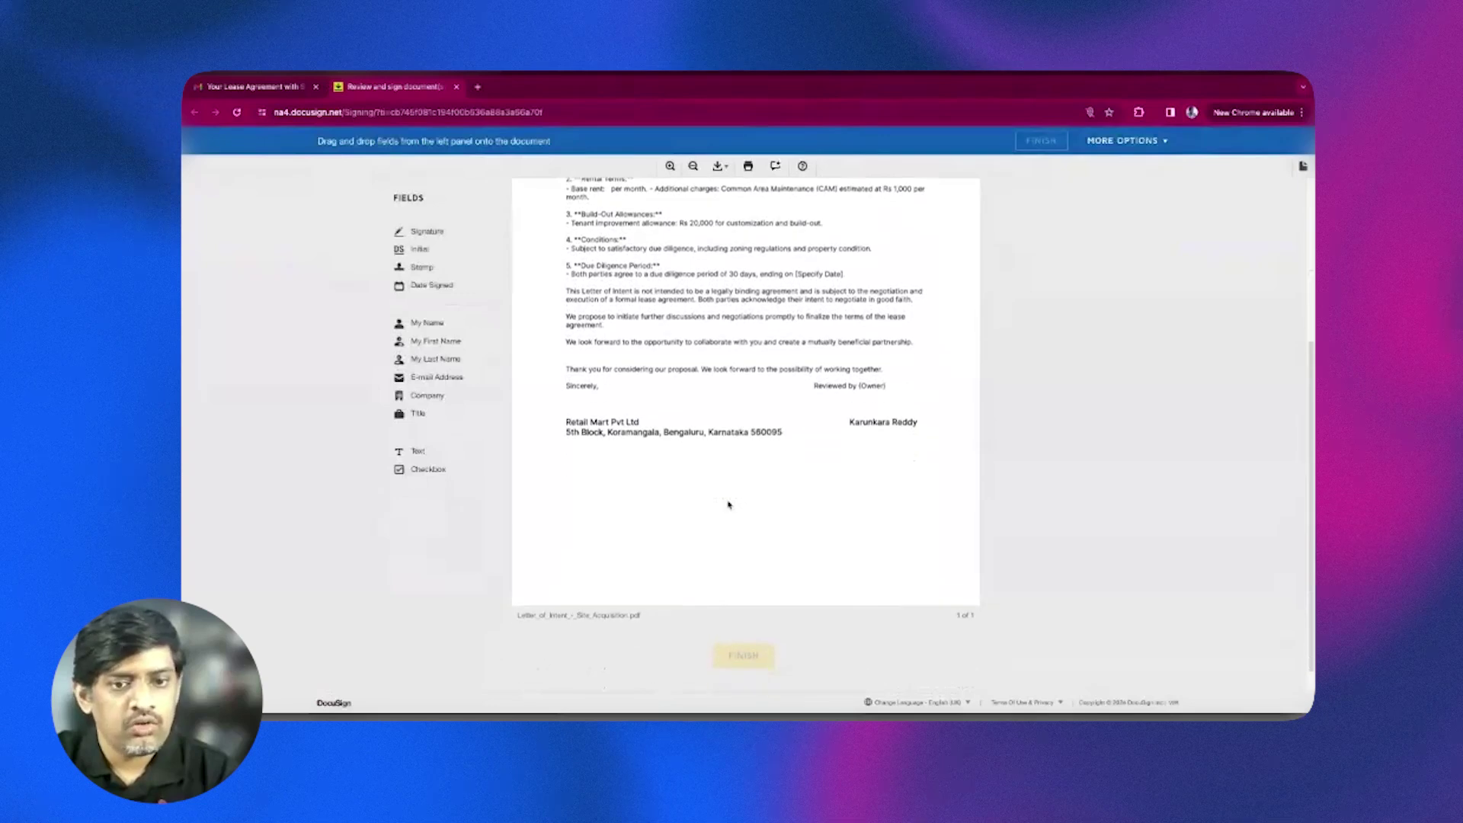
Place a signature beneath Reviewed by (Owner) at the end of the letter, adopt it, and finish the document.
mouse_move(446, 233)
left_mouse_down()
mouse_move(900, 371)
mouse_move(862, 405)
left_mouse_up()
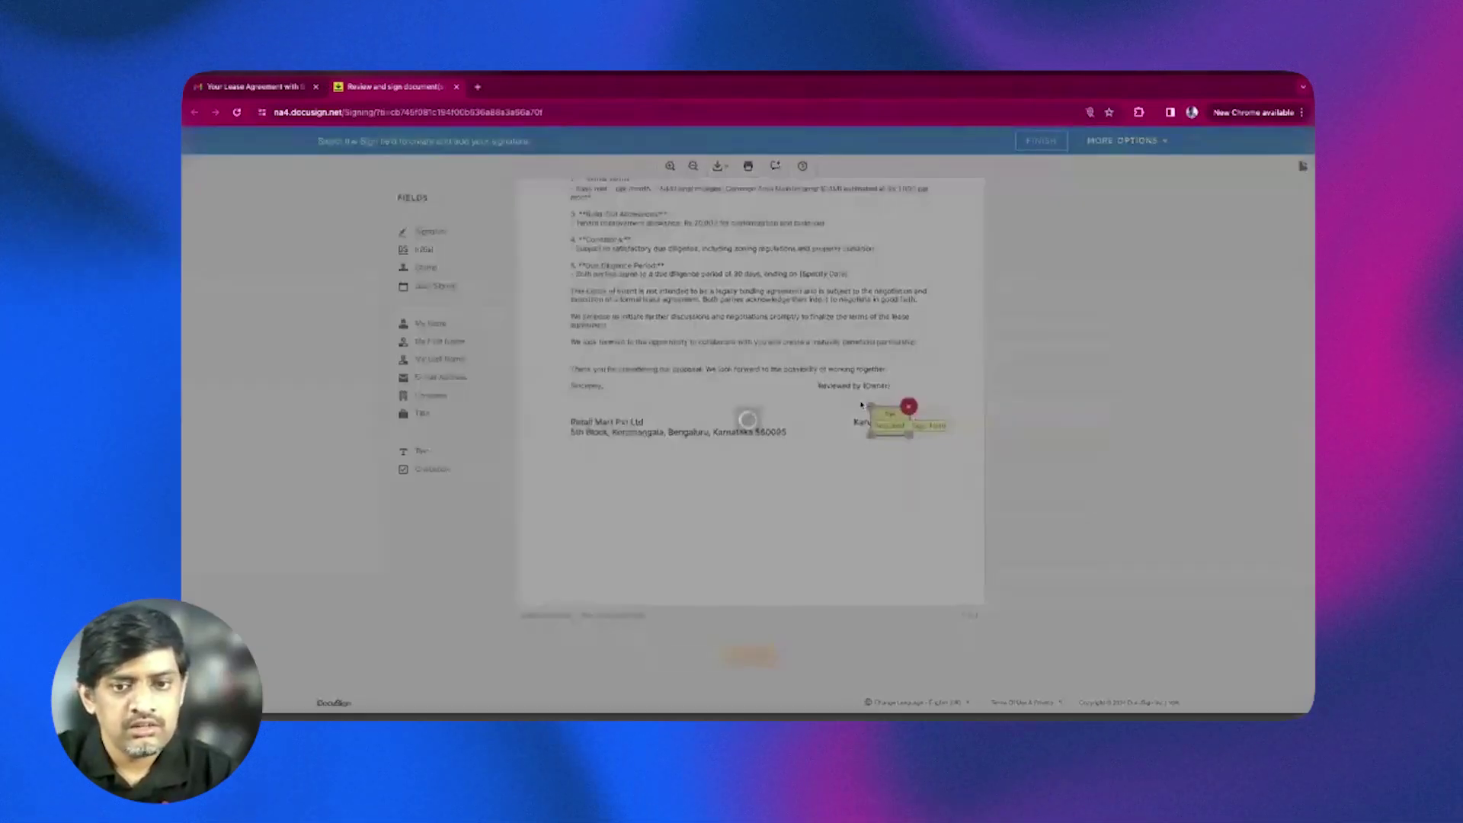
left_click(547, 446)
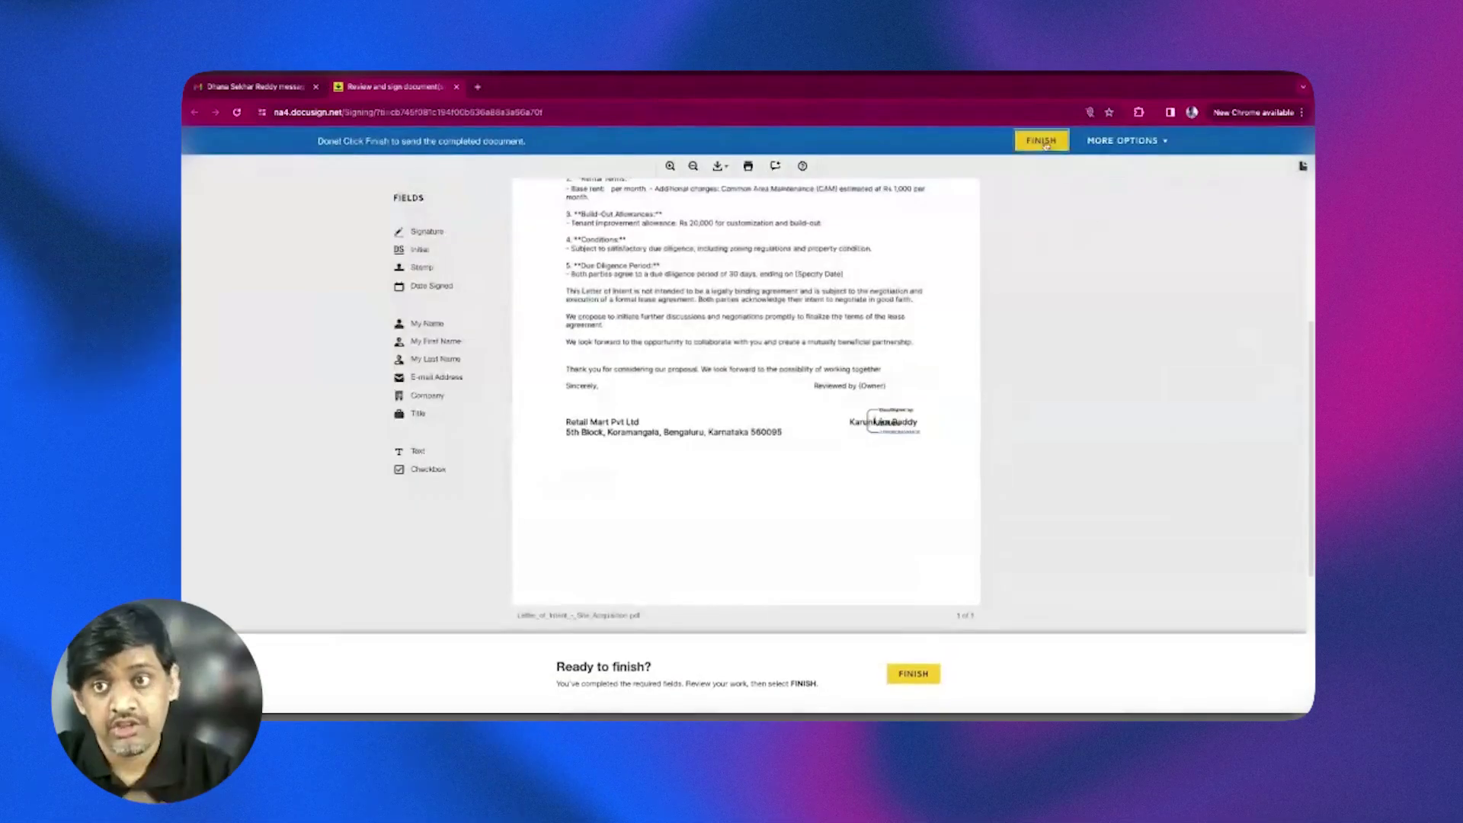
left_click(1046, 145)
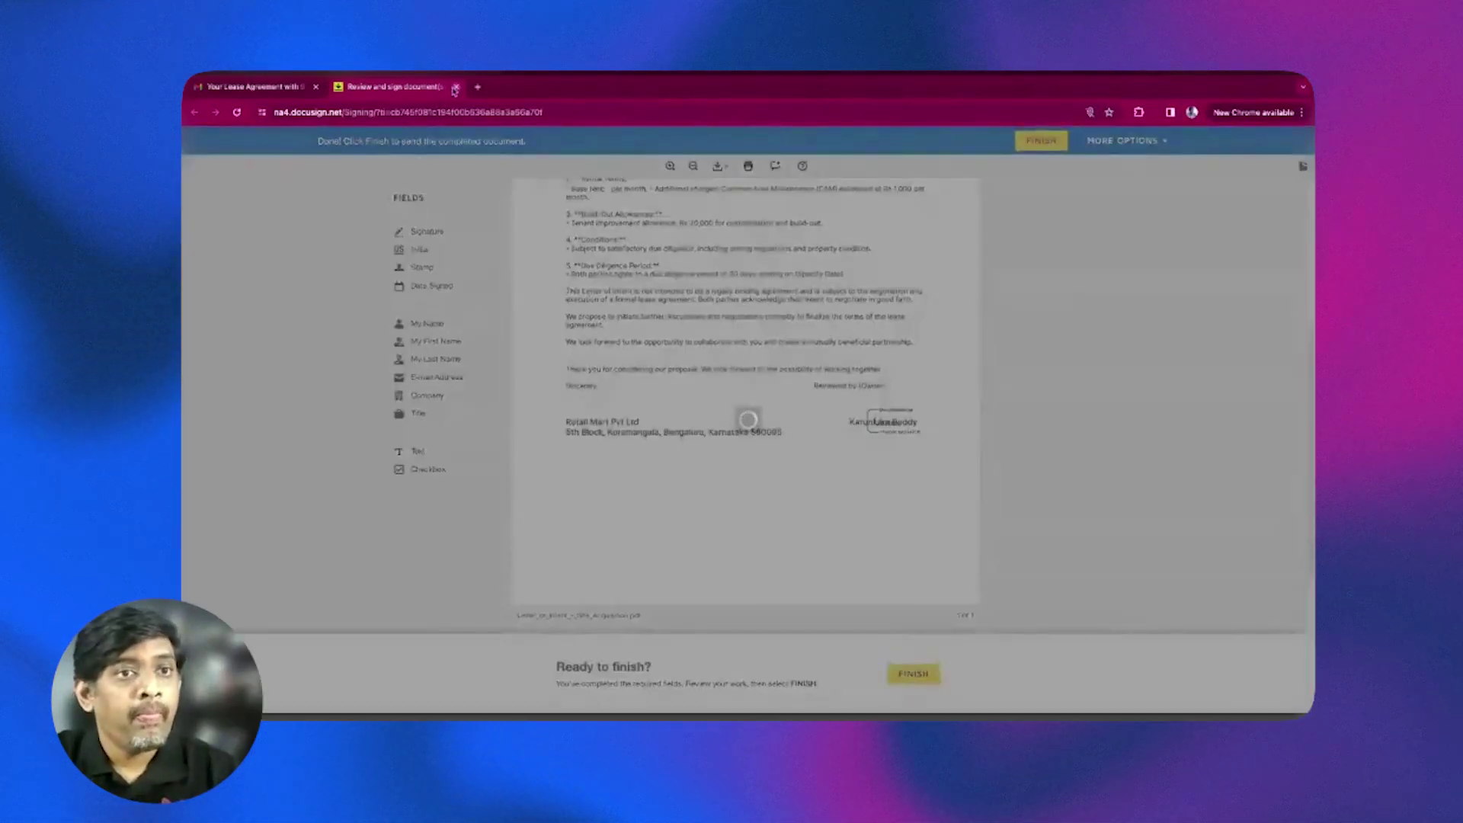
Switch to Kissflow and open the first item in the Owner acceptance on LOI tasks.
key("ctrl+Up")
left_click(573, 124)
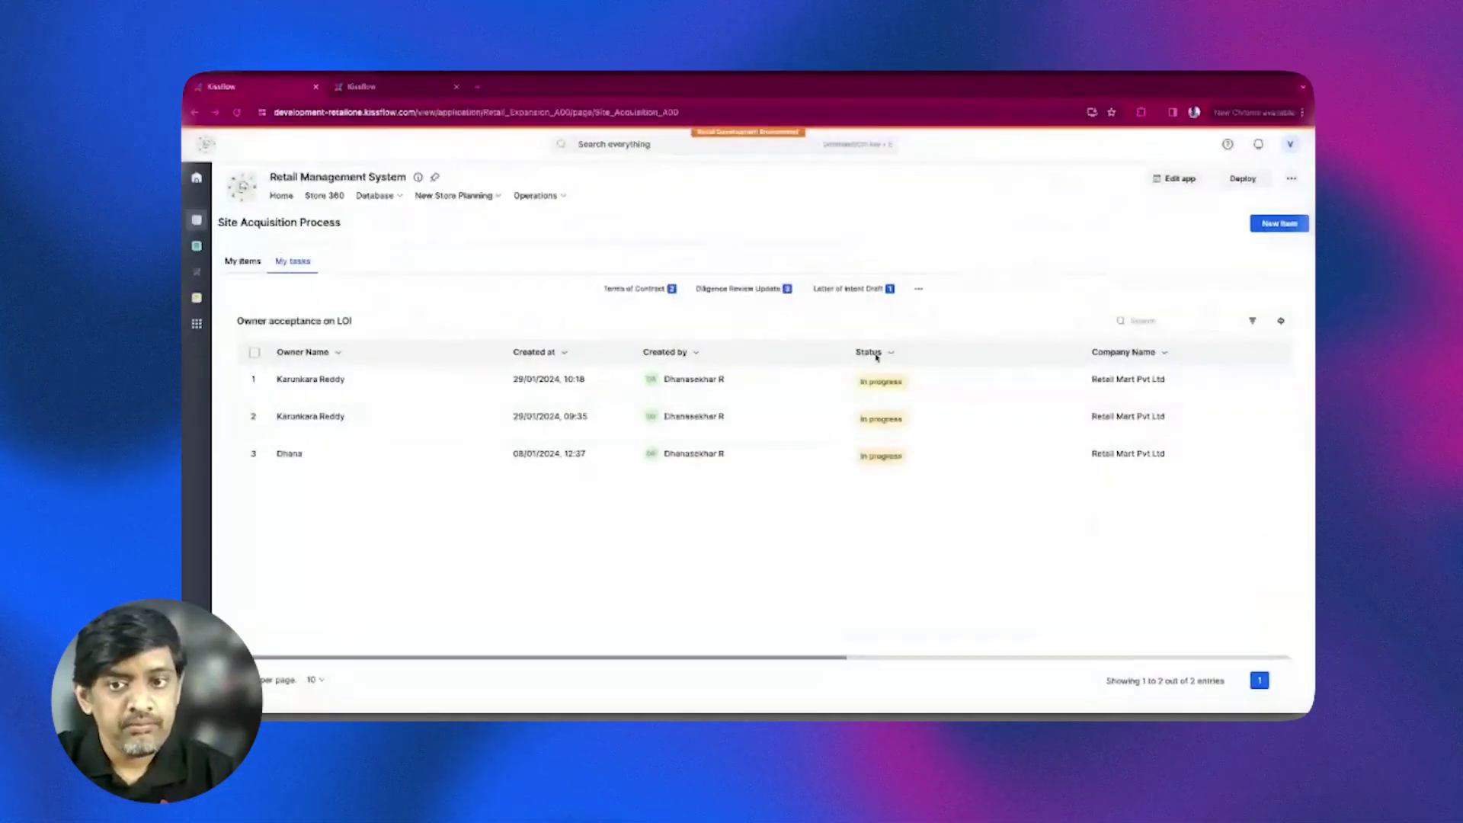
left_click(918, 290)
left_click(846, 312)
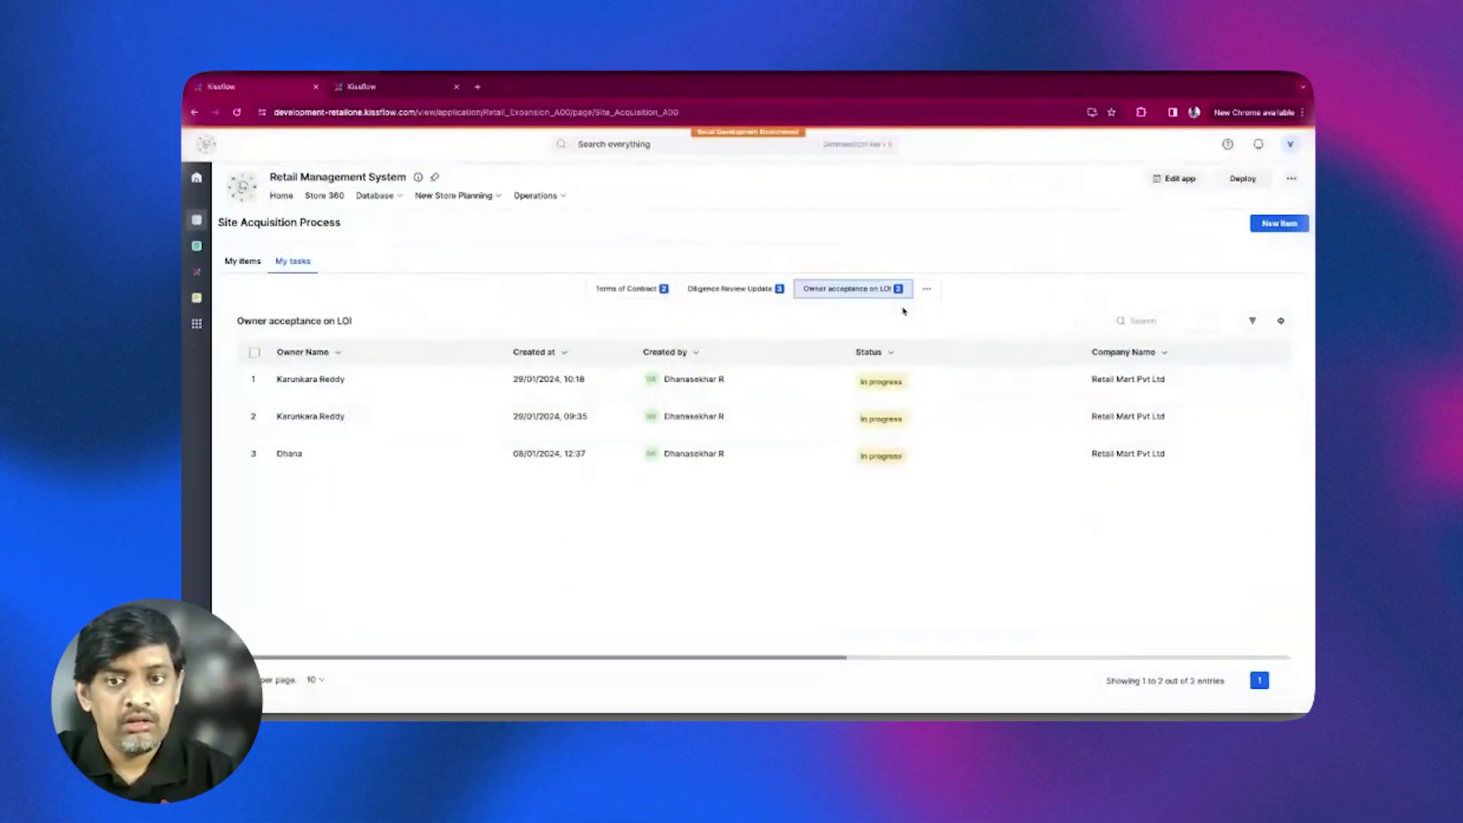
left_click(400, 380)
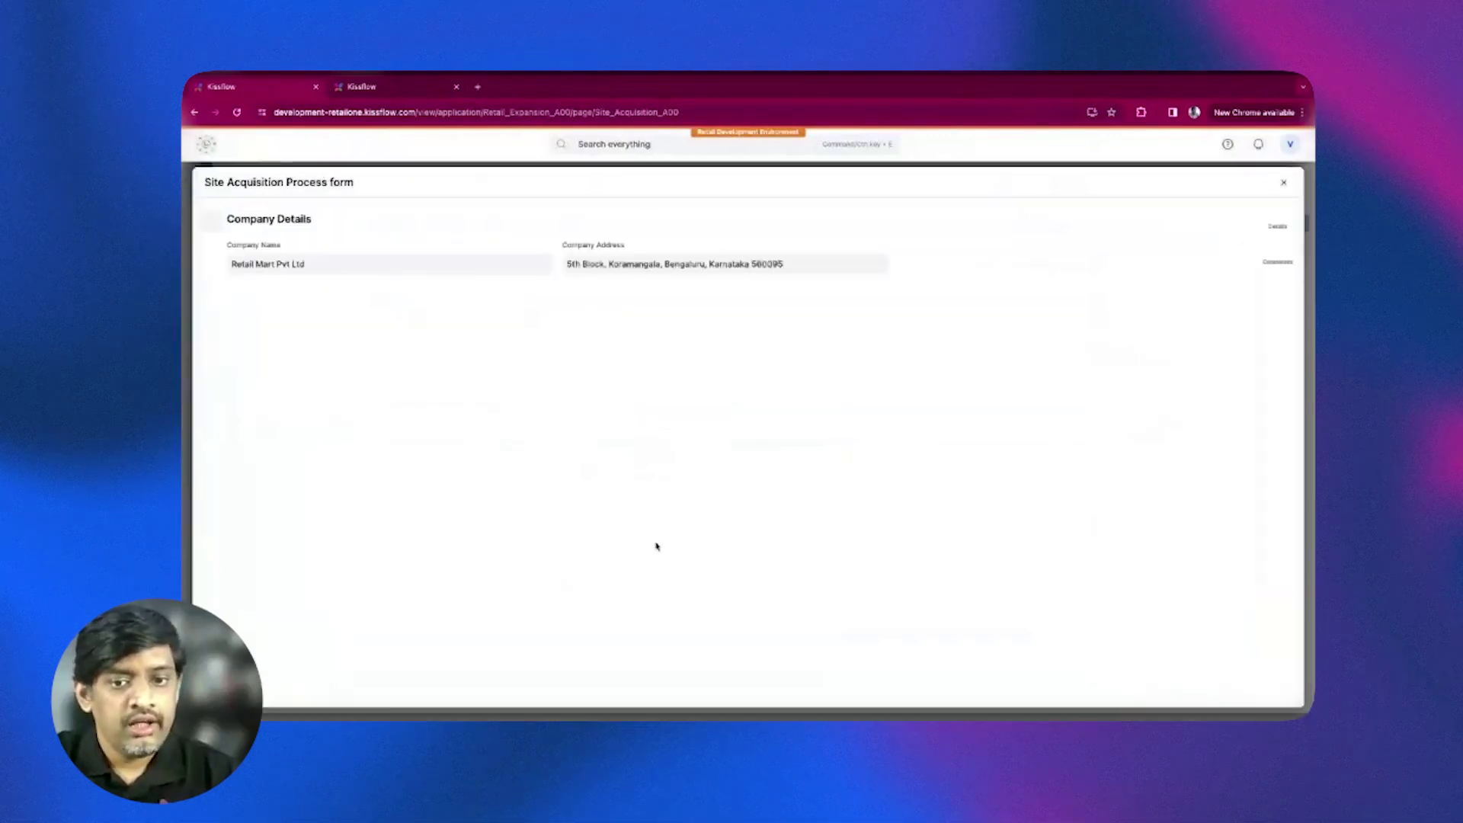
Show the item's status details, review the form down to the Final LOI Document, and submit the owner acceptance.
scroll(943, 307, "down", 1)
left_click(1278, 220)
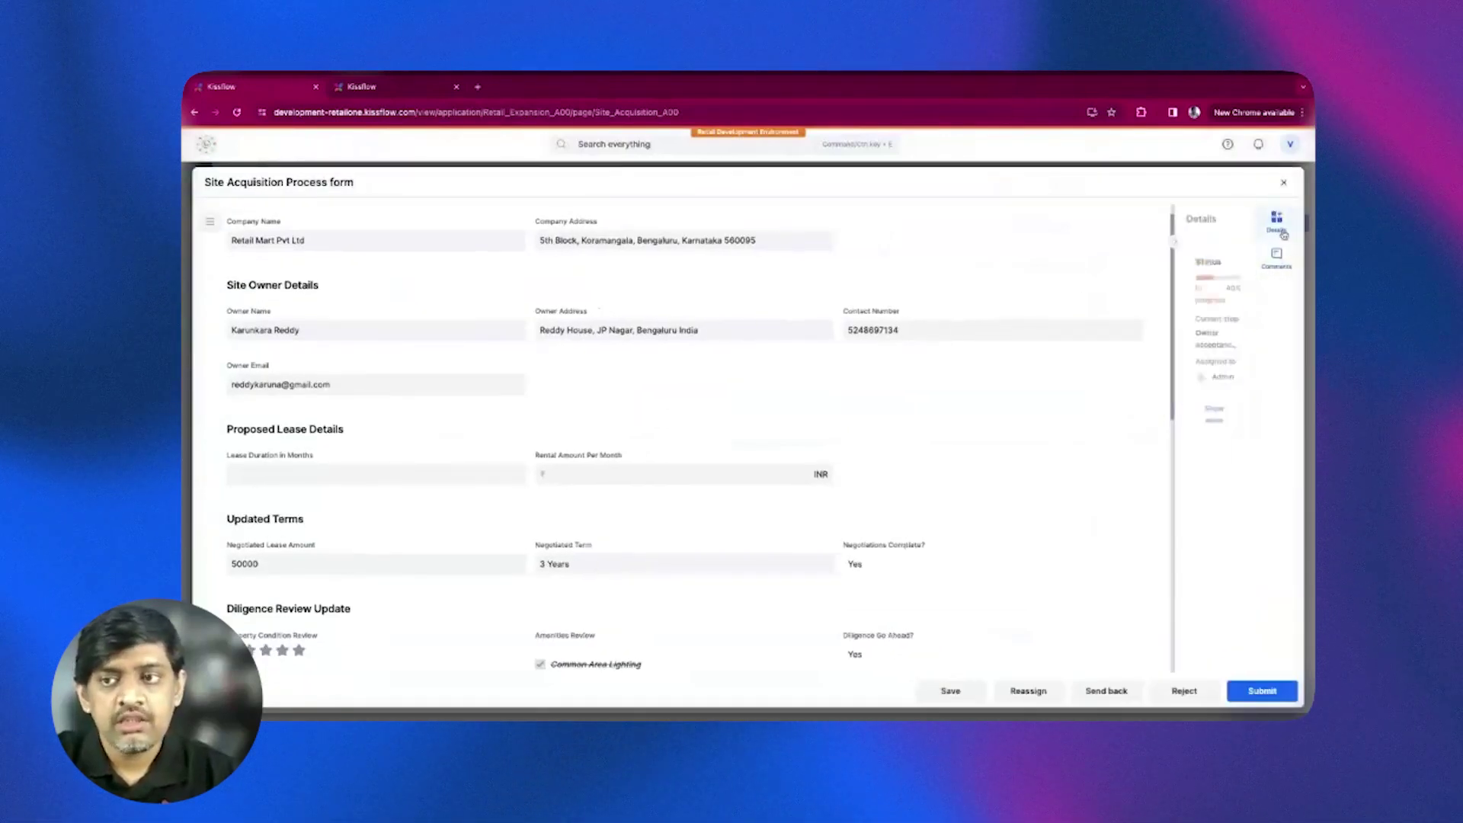
scroll(880, 561, "down", 10)
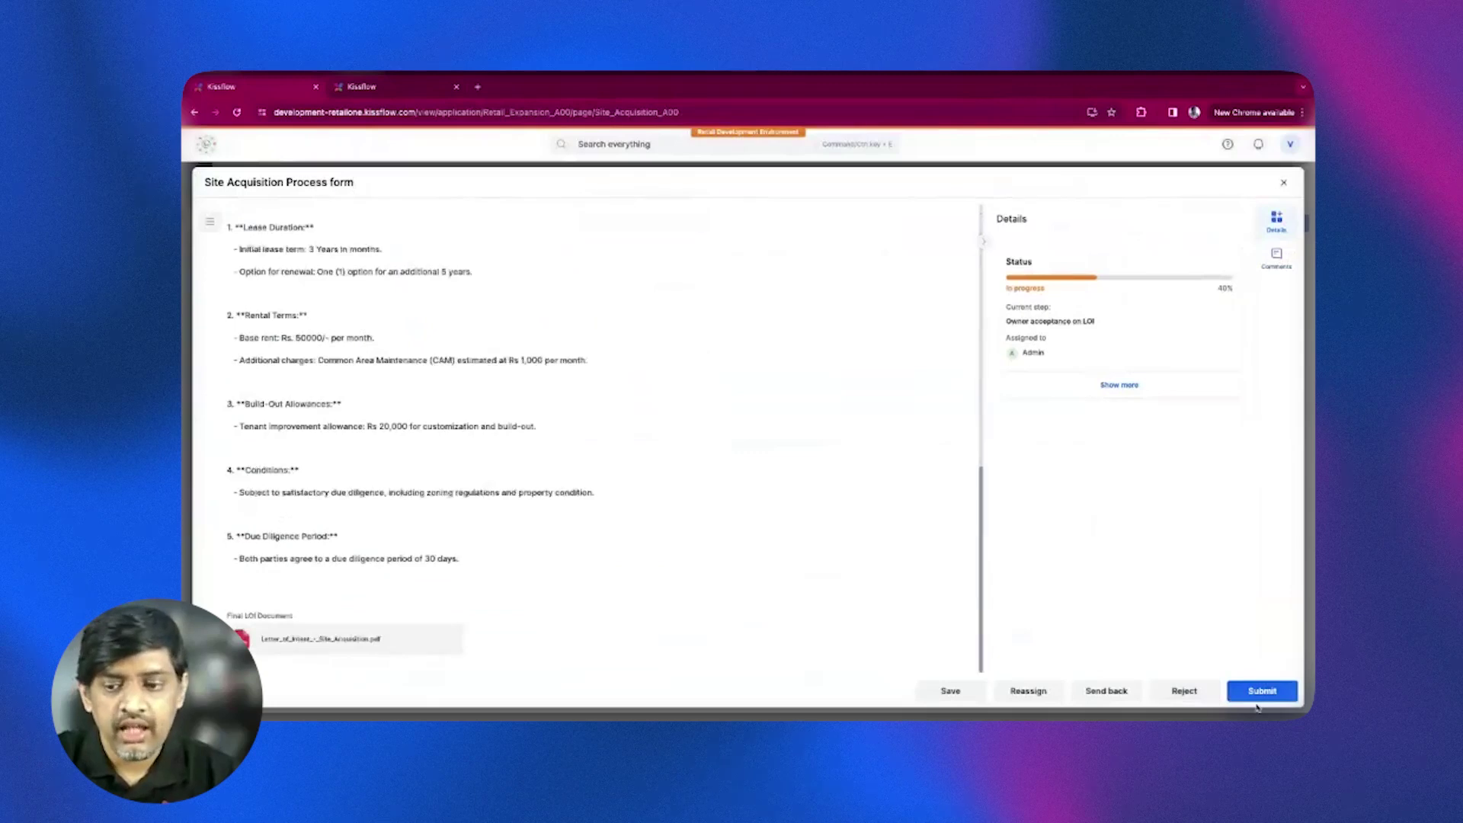
key("Escape")
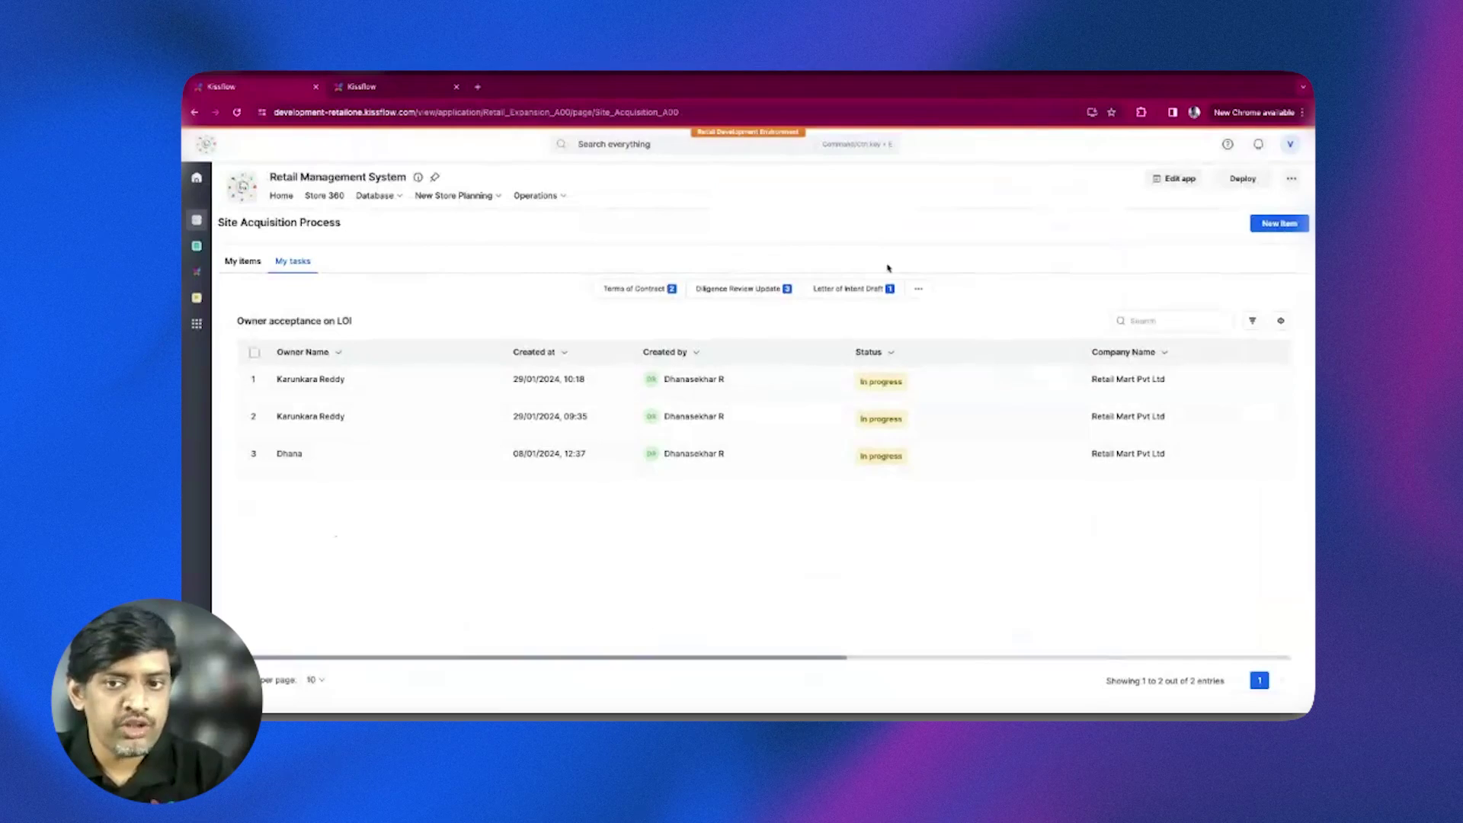
Open the Legal Review item created 29/01/2024, 10:18 at its Legal Review & Lease Agreement Update section.
left_click(917, 290)
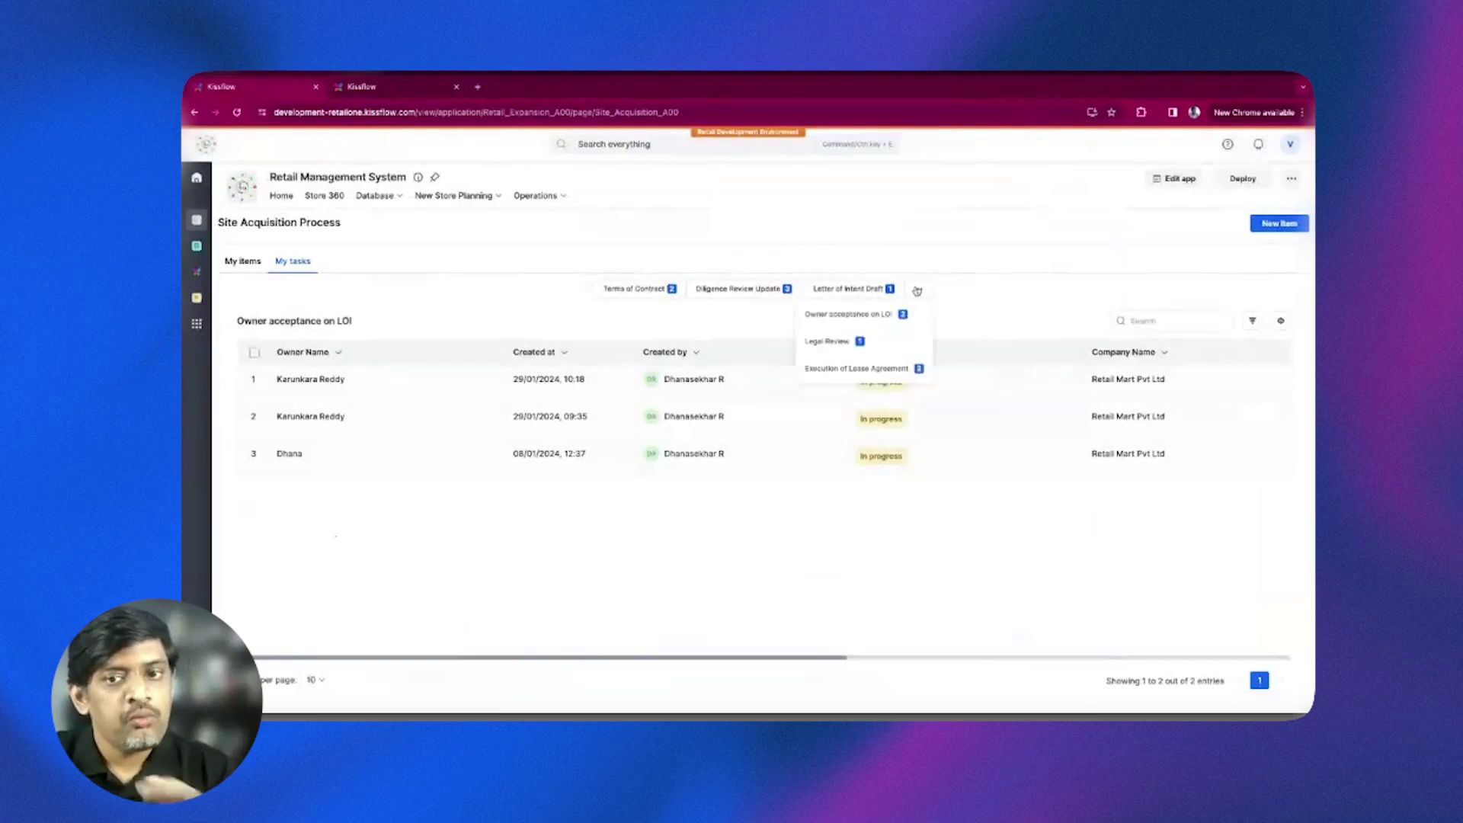
left_click(908, 336)
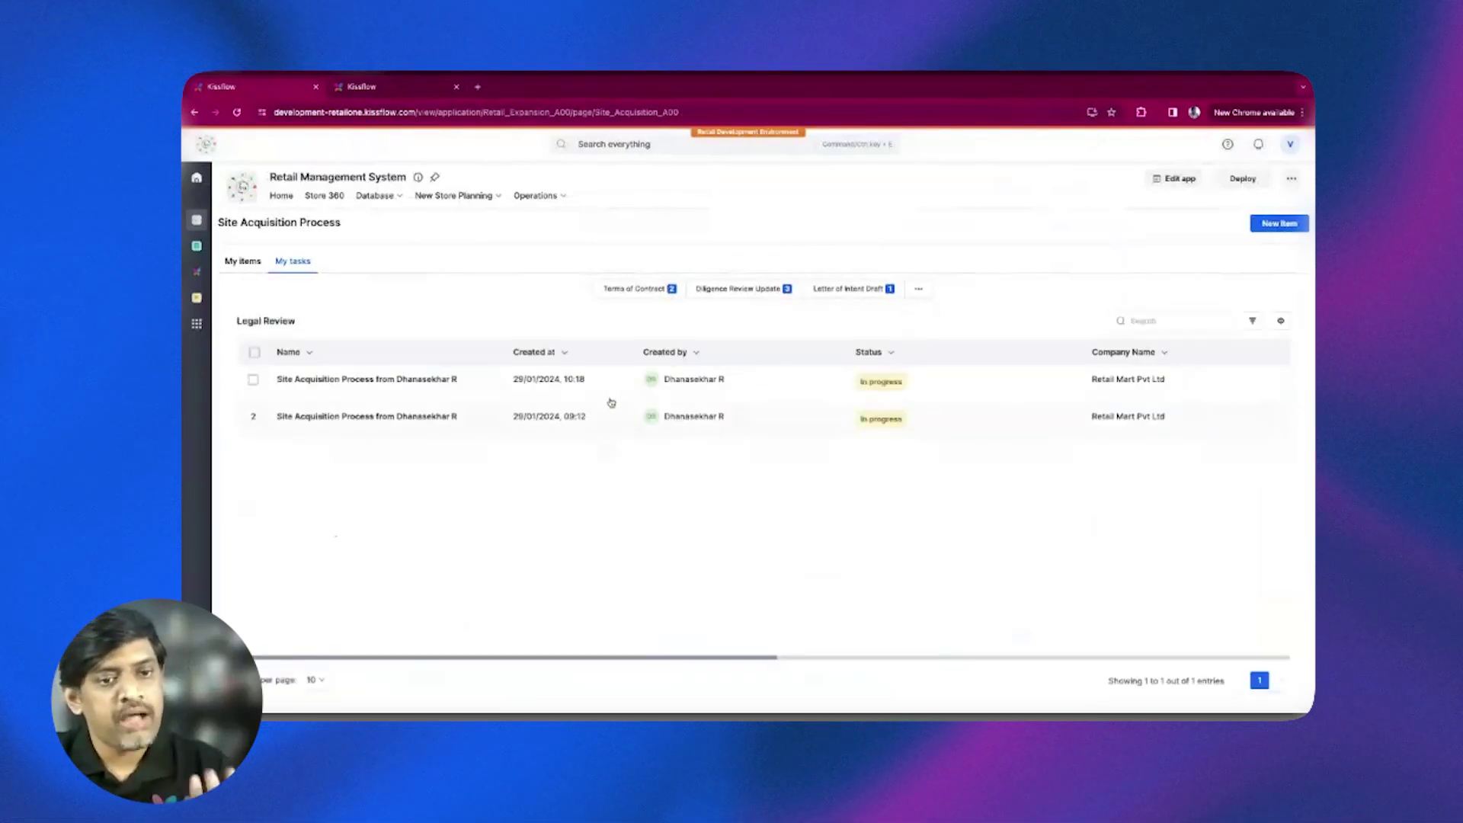
left_click(607, 395)
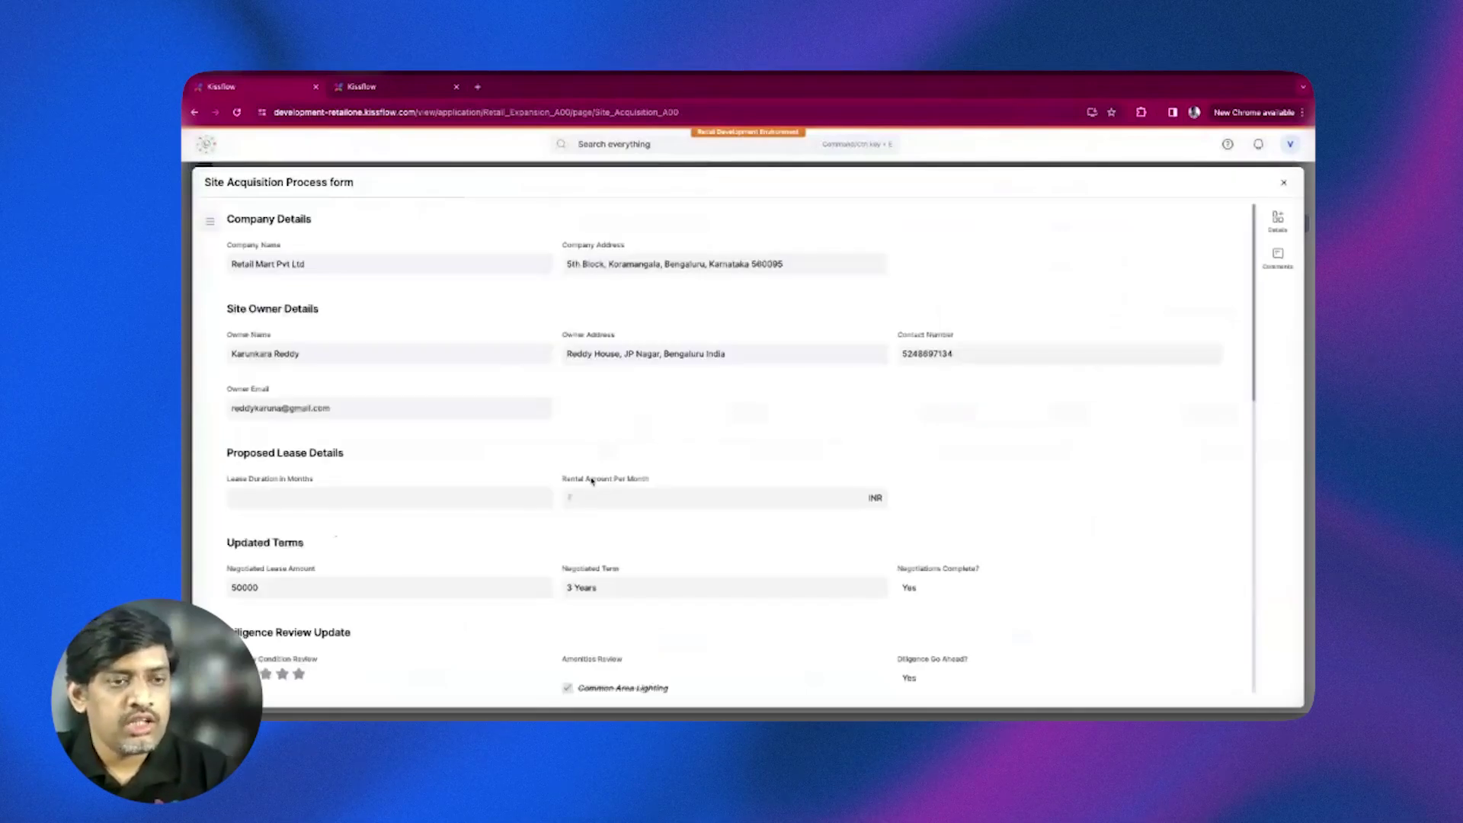
scroll(593, 512, "down", 15)
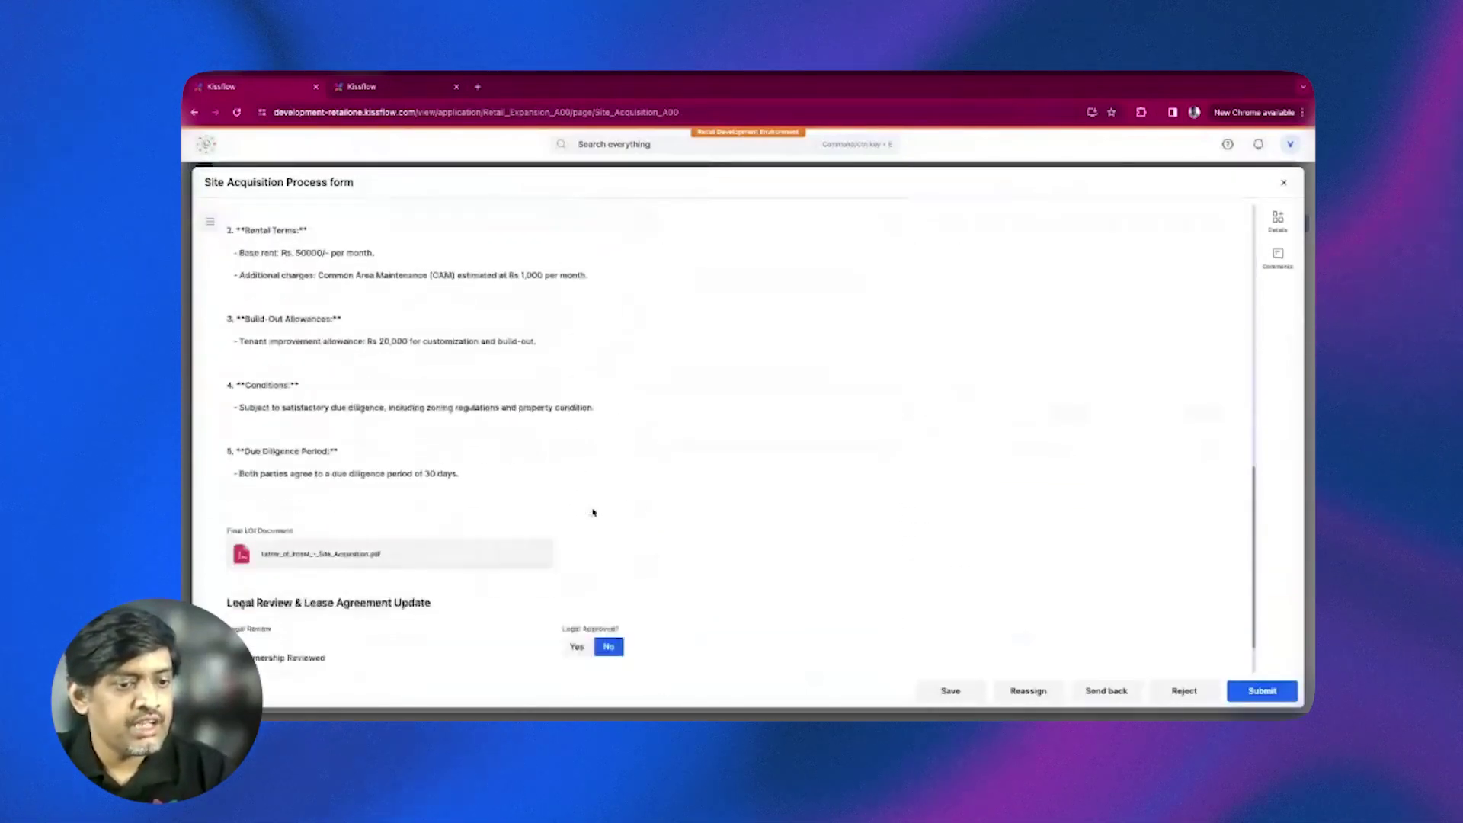
scroll(593, 513, "down", 1)
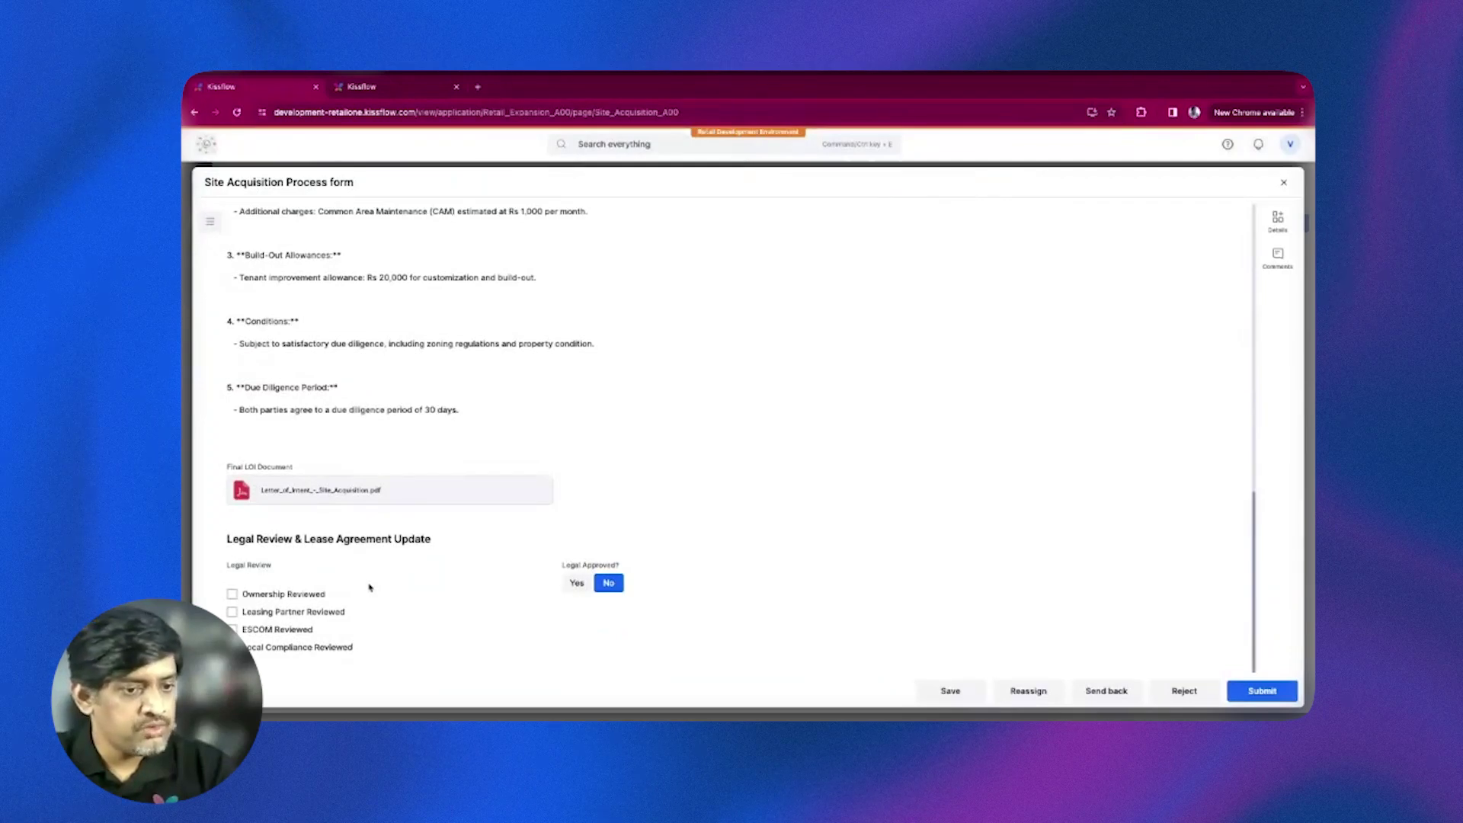
Mark ownership, leasing partner, ESCOM and local compliance as reviewed, and set Legal Approved to Yes.
left_click(319, 593)
left_click(308, 612)
left_click(297, 630)
left_click(296, 647)
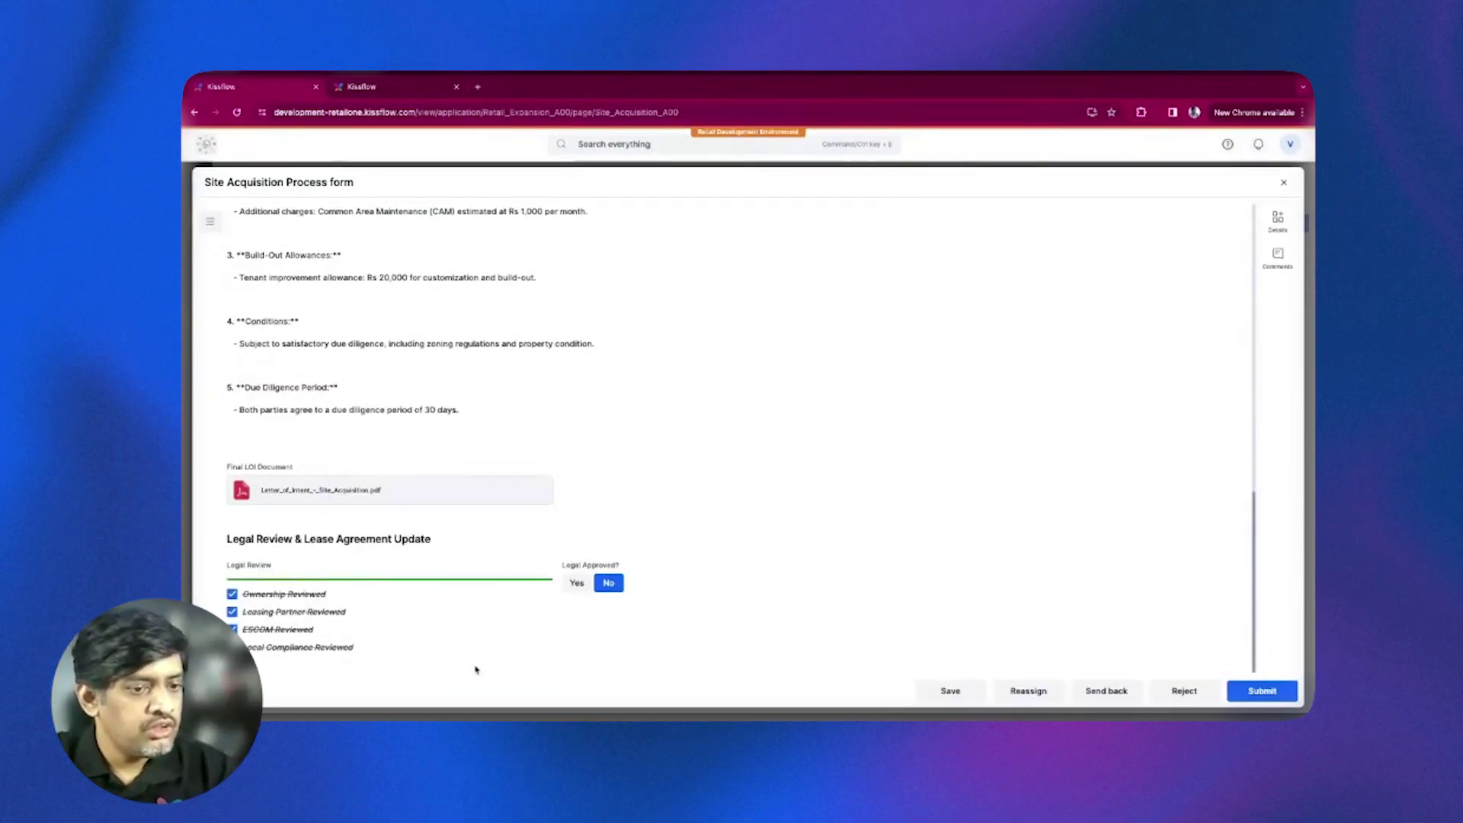
left_click(577, 583)
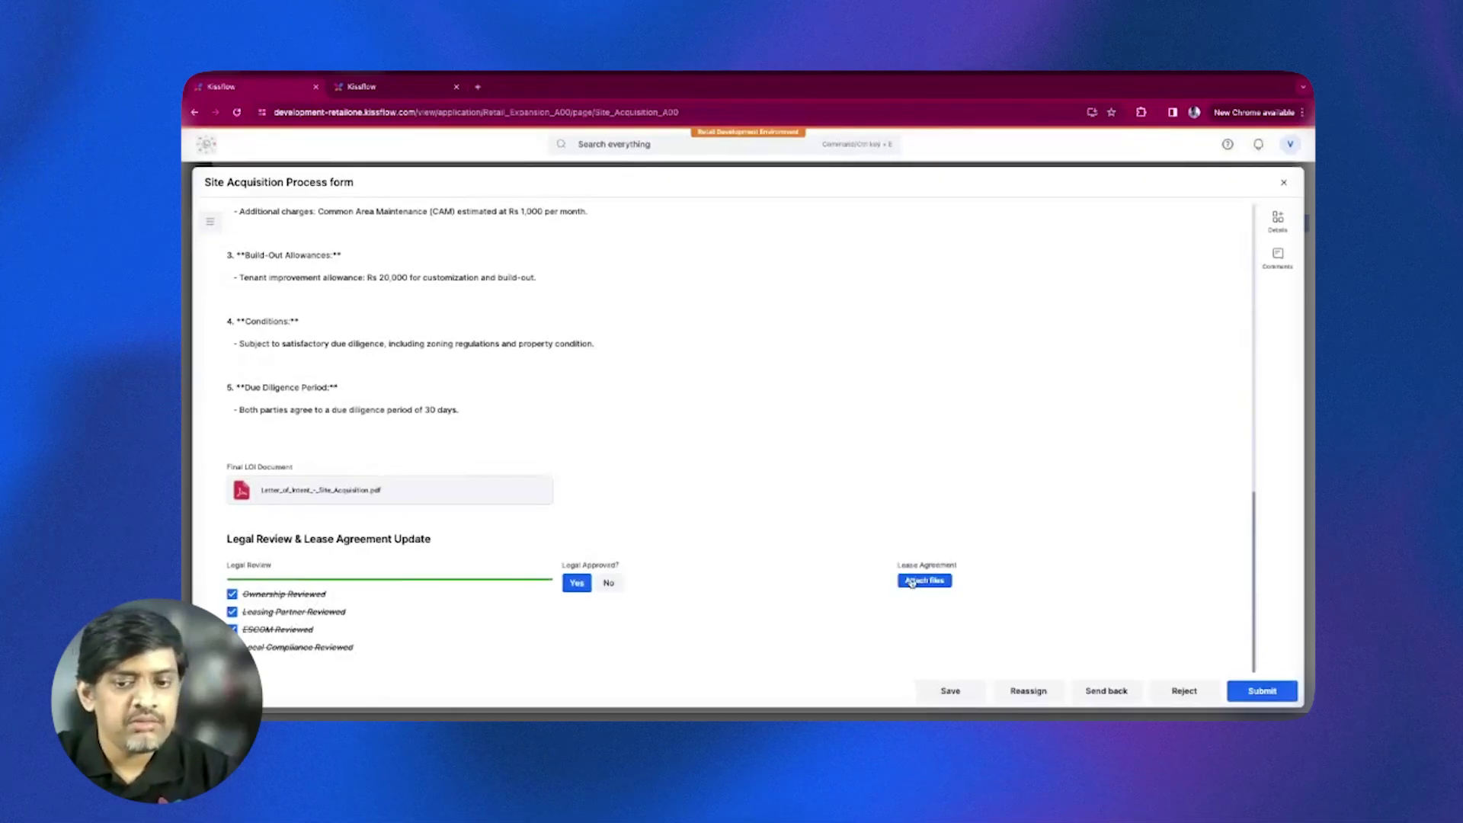
Open the Lease Agreement file upload, cancel it without attaching a file, and submit the legal review.
left_click(912, 582)
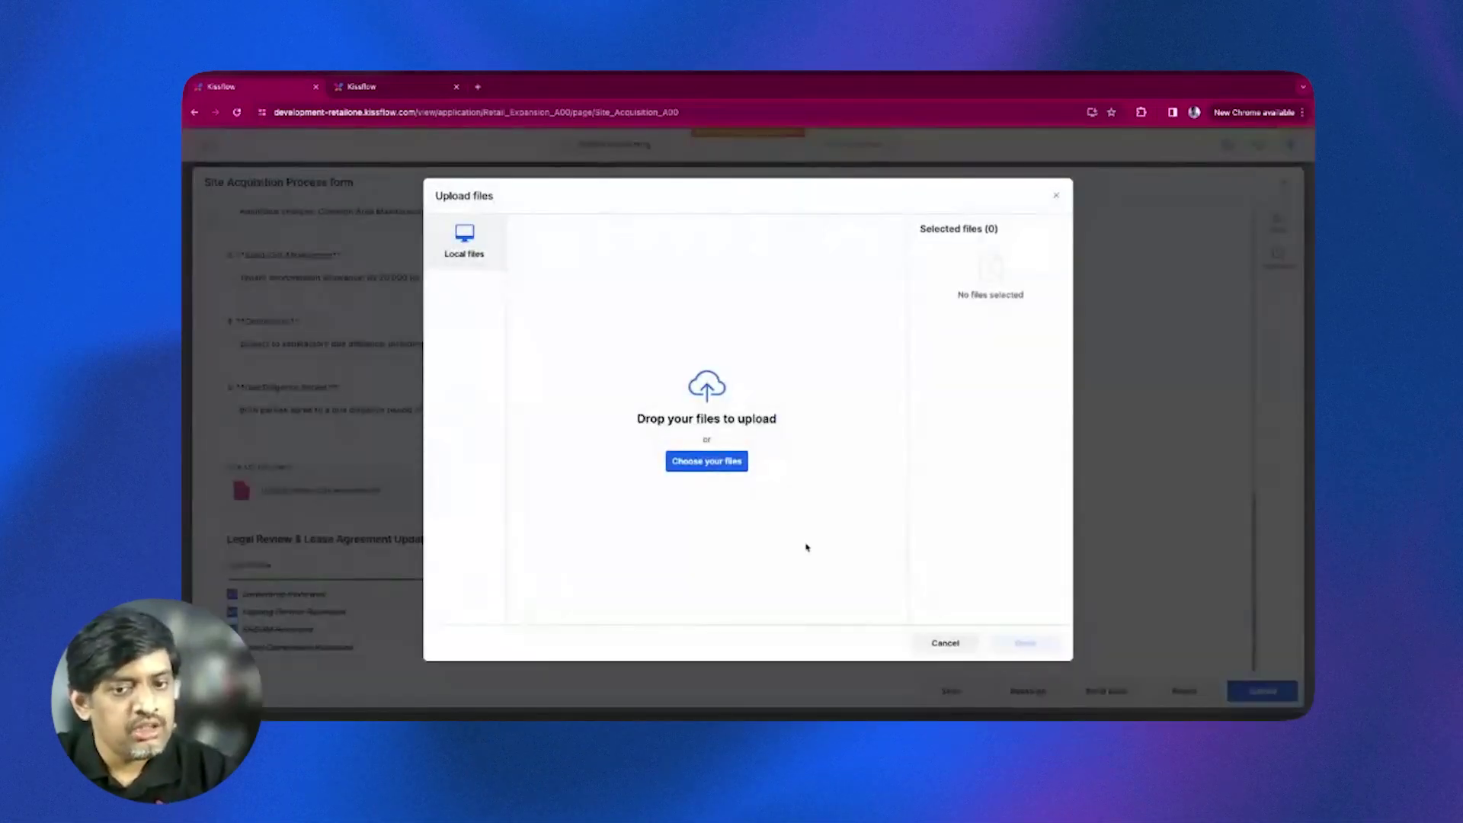
left_click(946, 643)
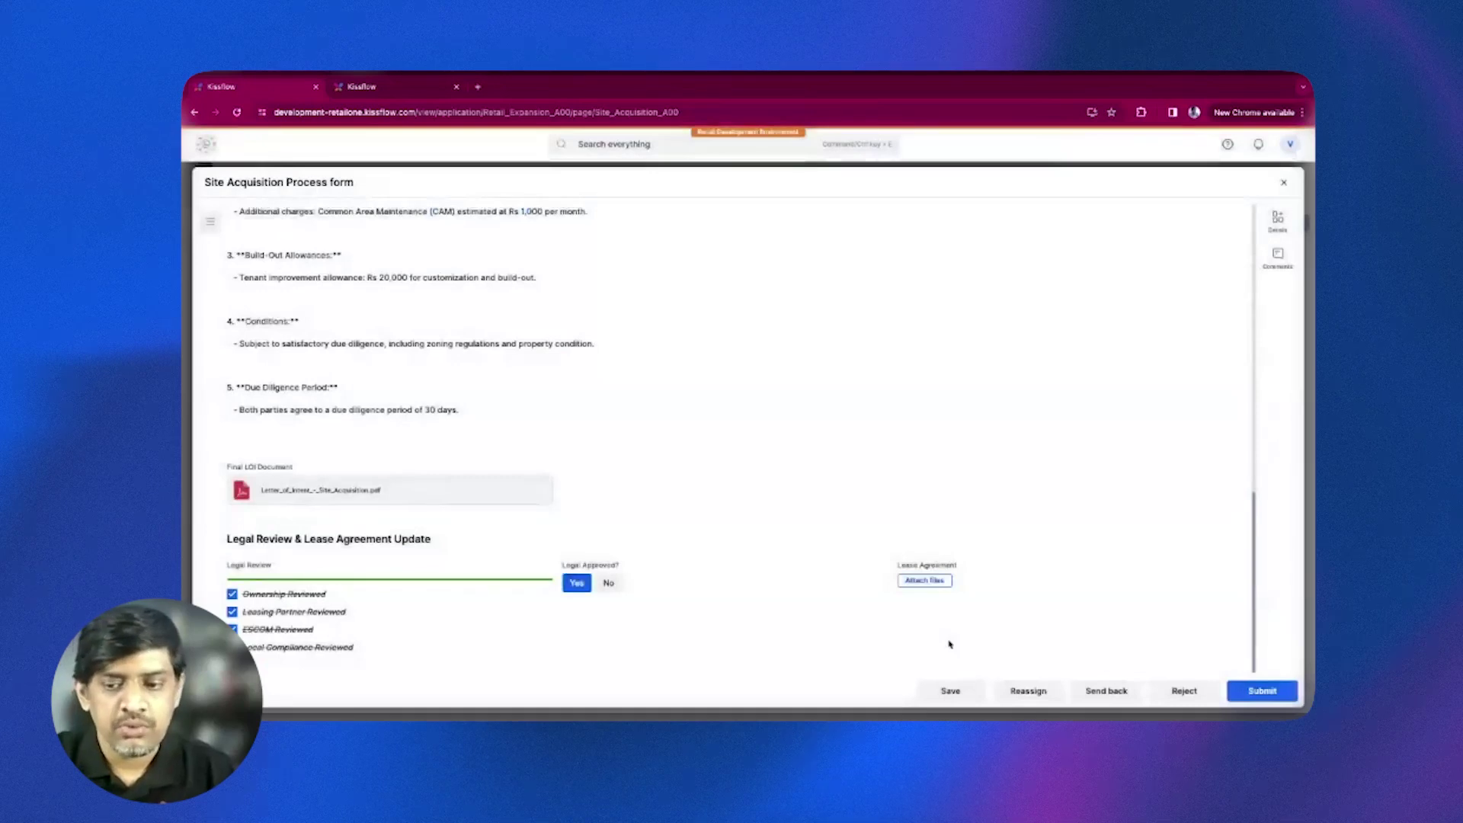
left_click(1263, 685)
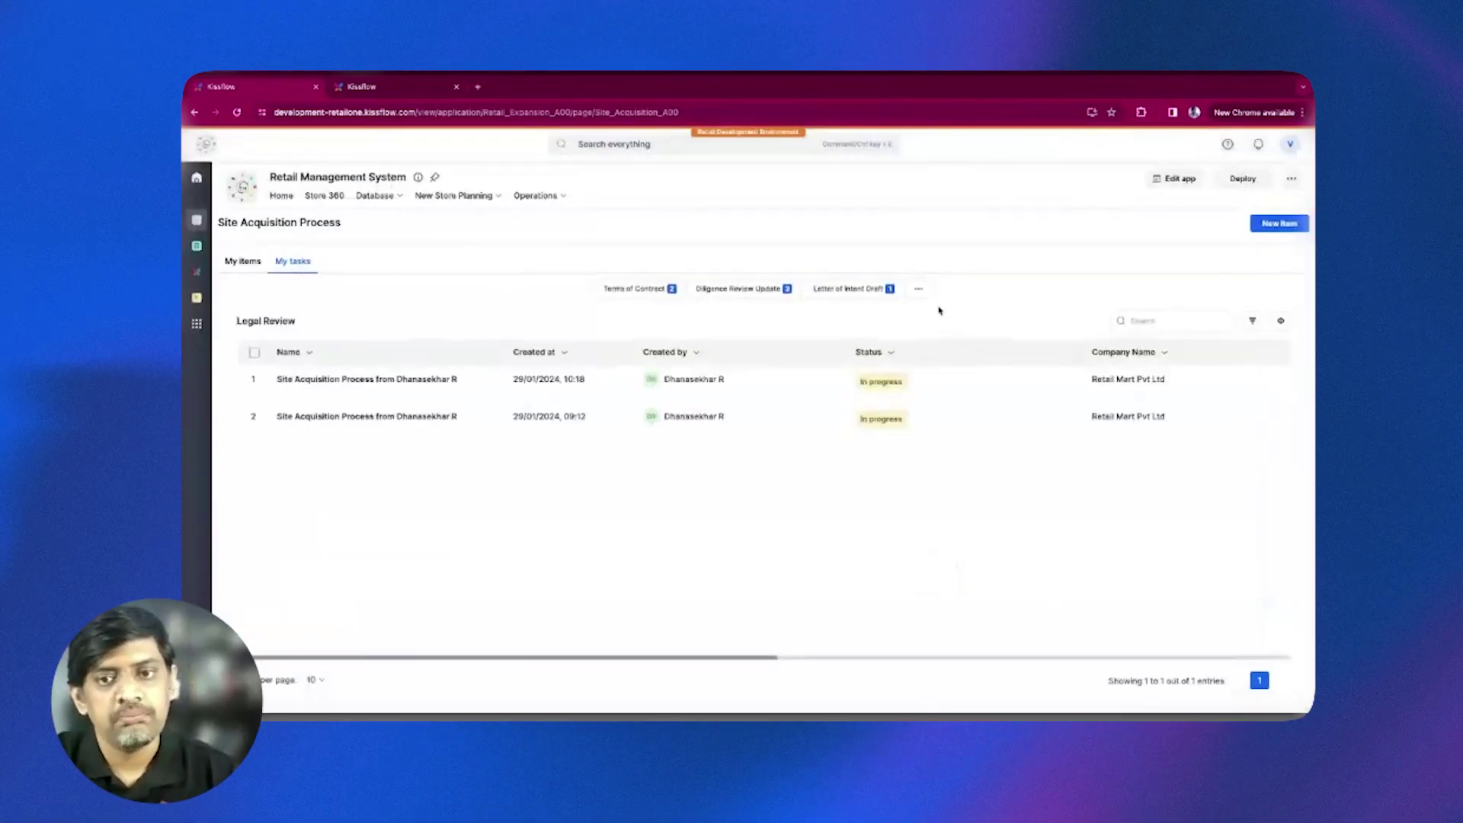
Open the first Execution of Lease Agreement item, look through its form and Letter of Intent Terms, and close it.
left_click(919, 291)
left_click(900, 367)
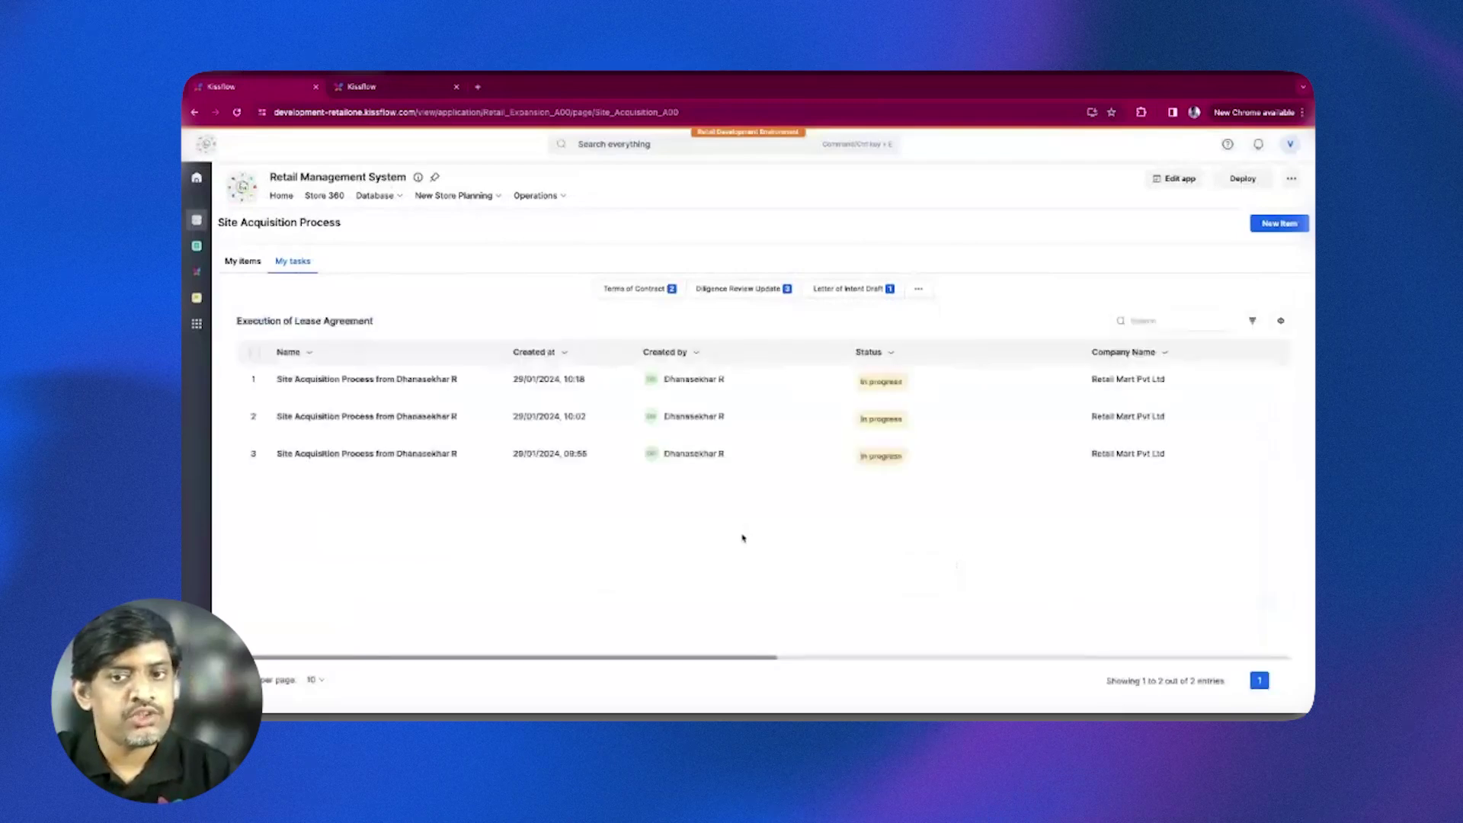
left_click(679, 398)
scroll(569, 541, "down", 3)
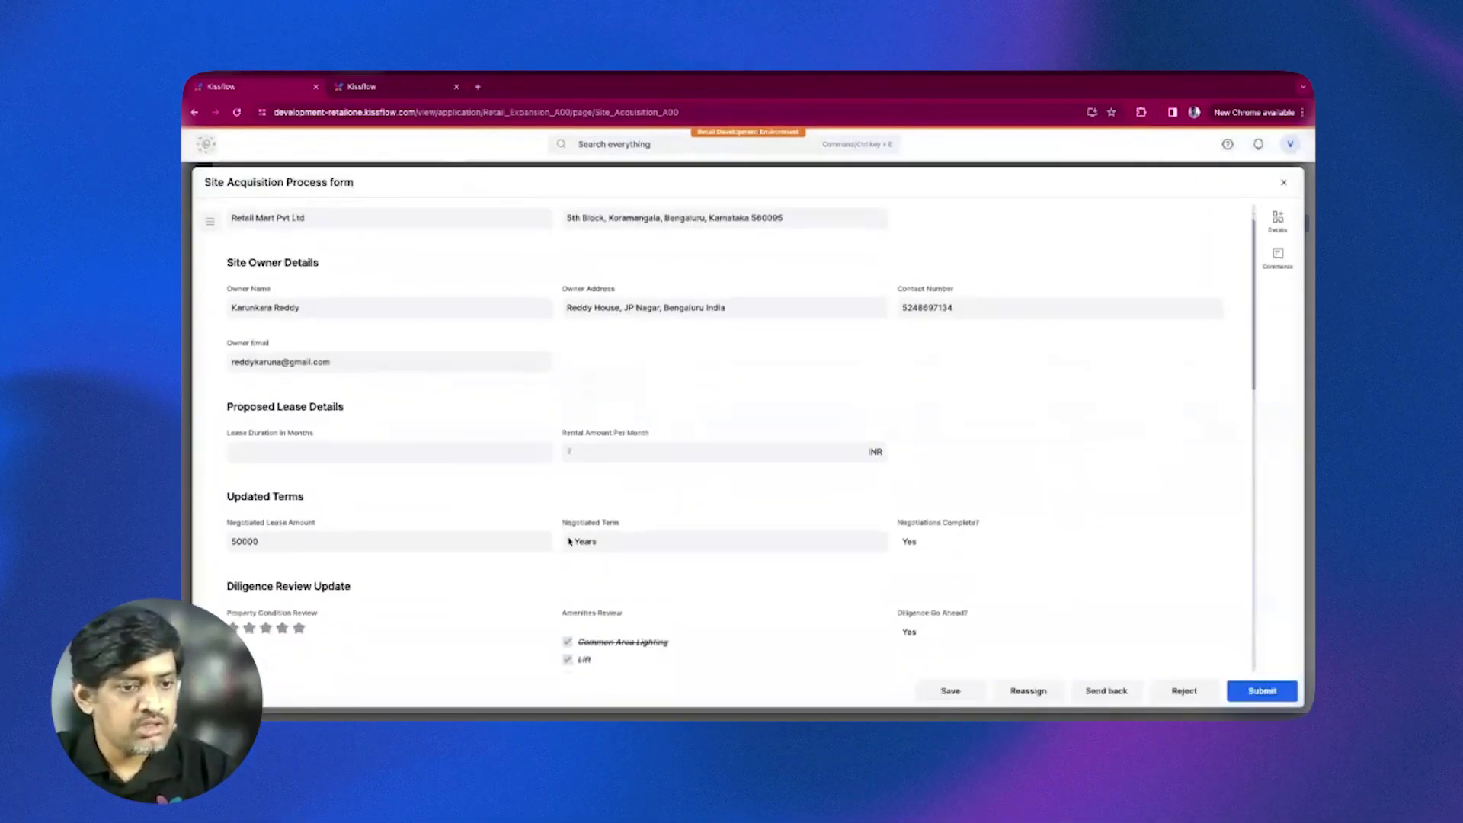
scroll(569, 541, "down", 10)
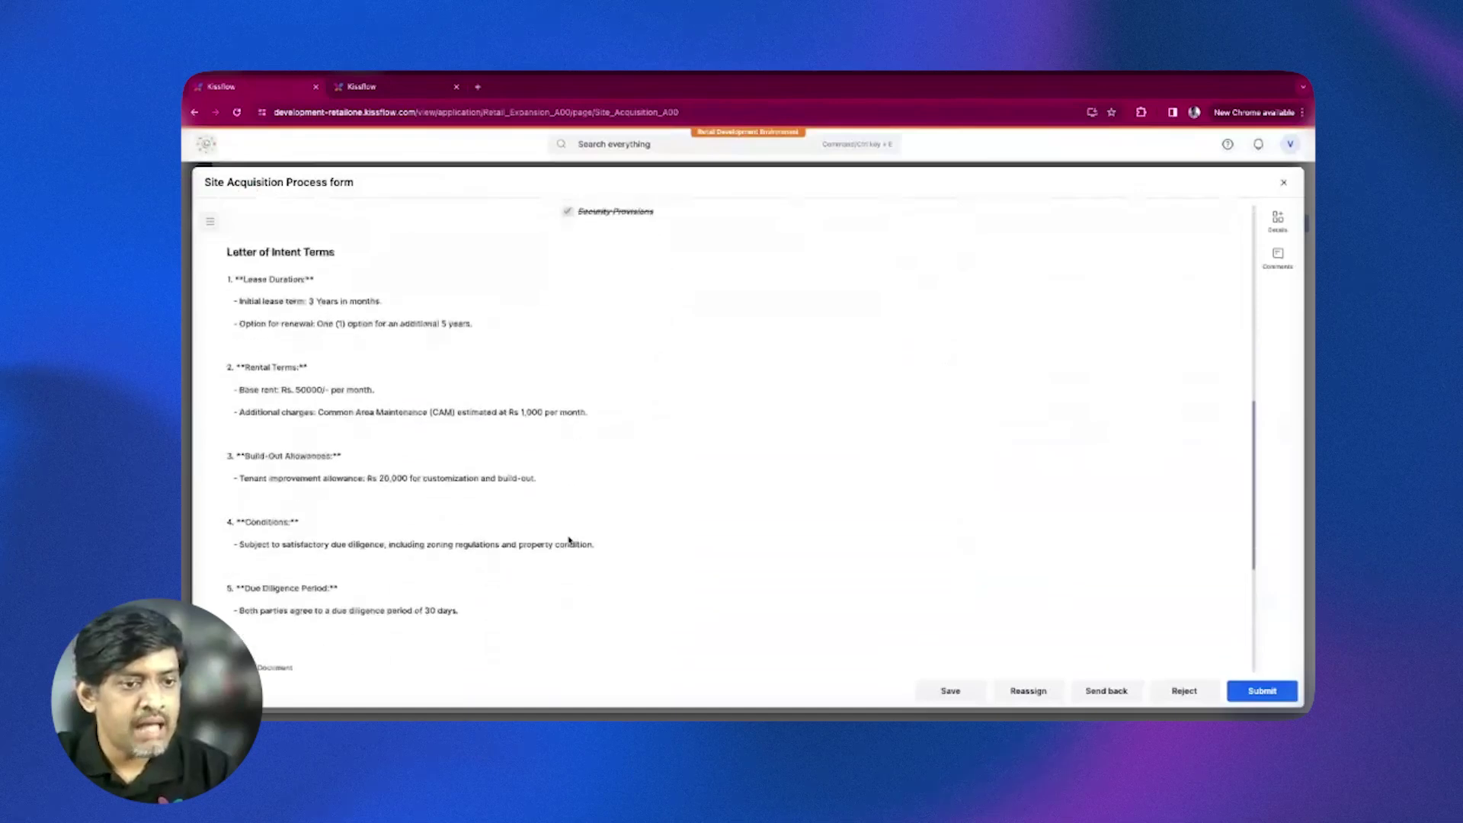
scroll(568, 541, "down", 4)
scroll(752, 465, "up", 3)
scroll(752, 465, "up", 15)
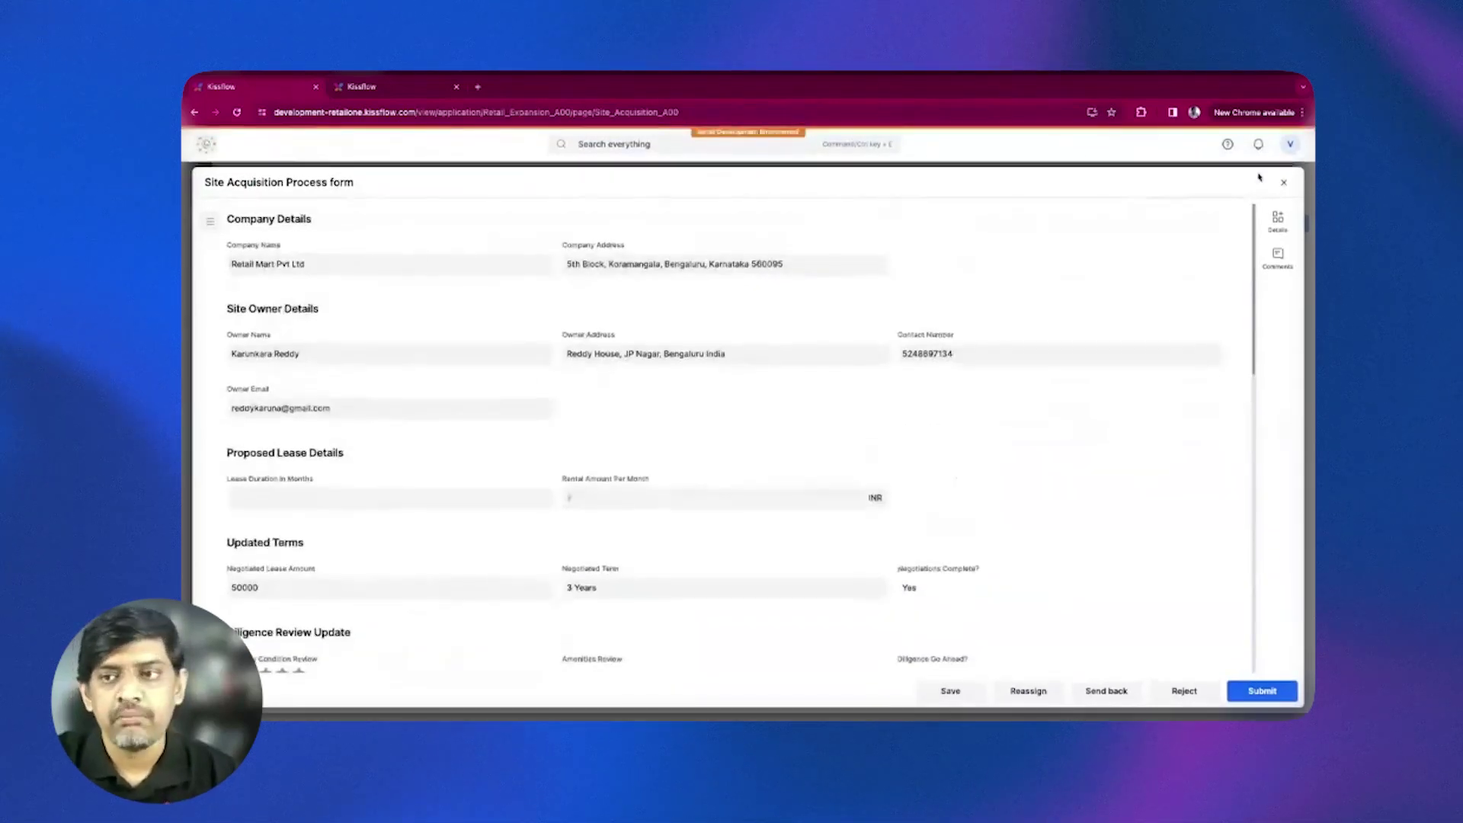
left_click(1281, 184)
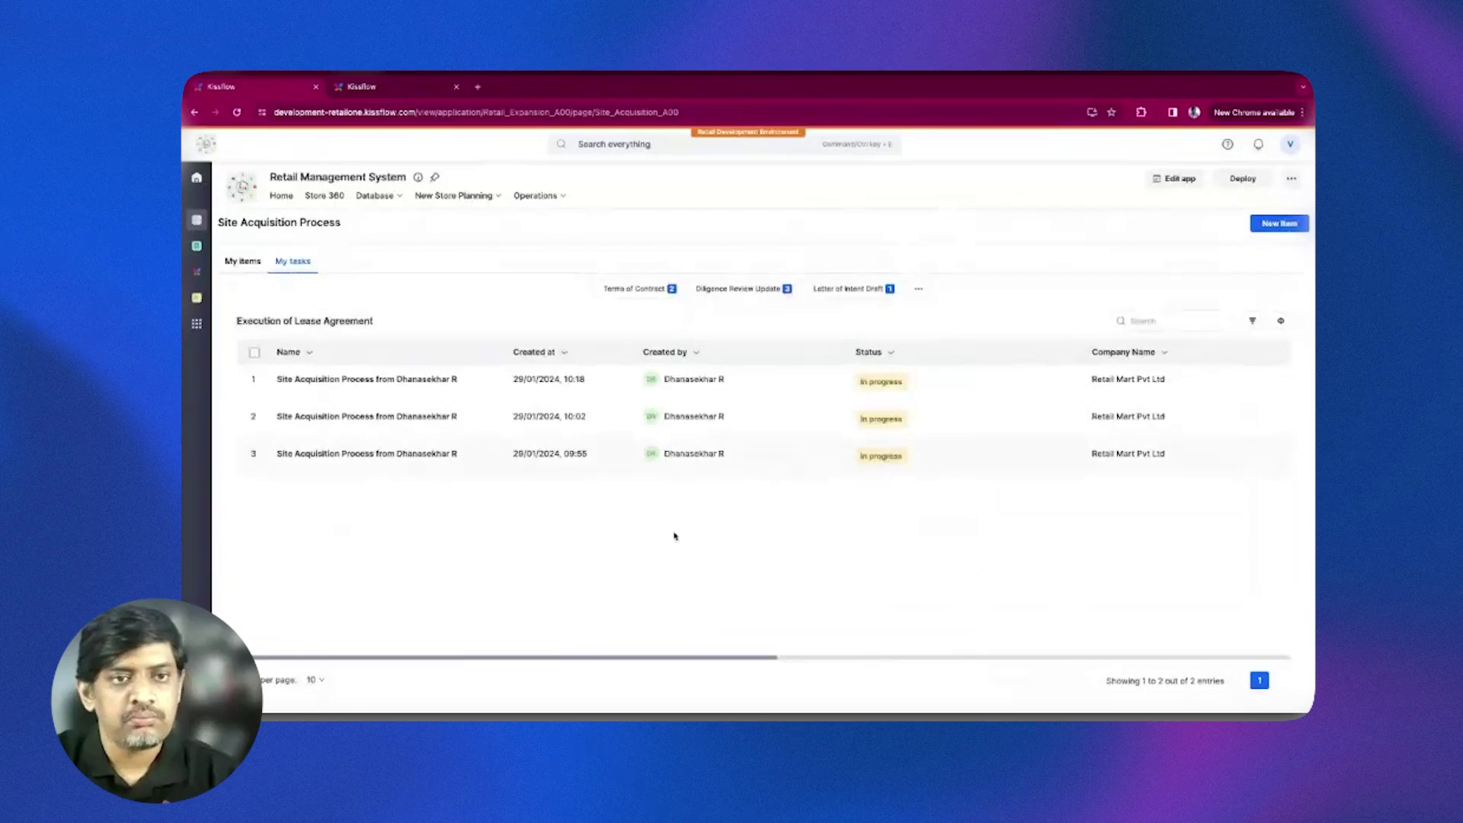
Switch to the Retail Management System app builder and open its home page.
left_click(374, 87)
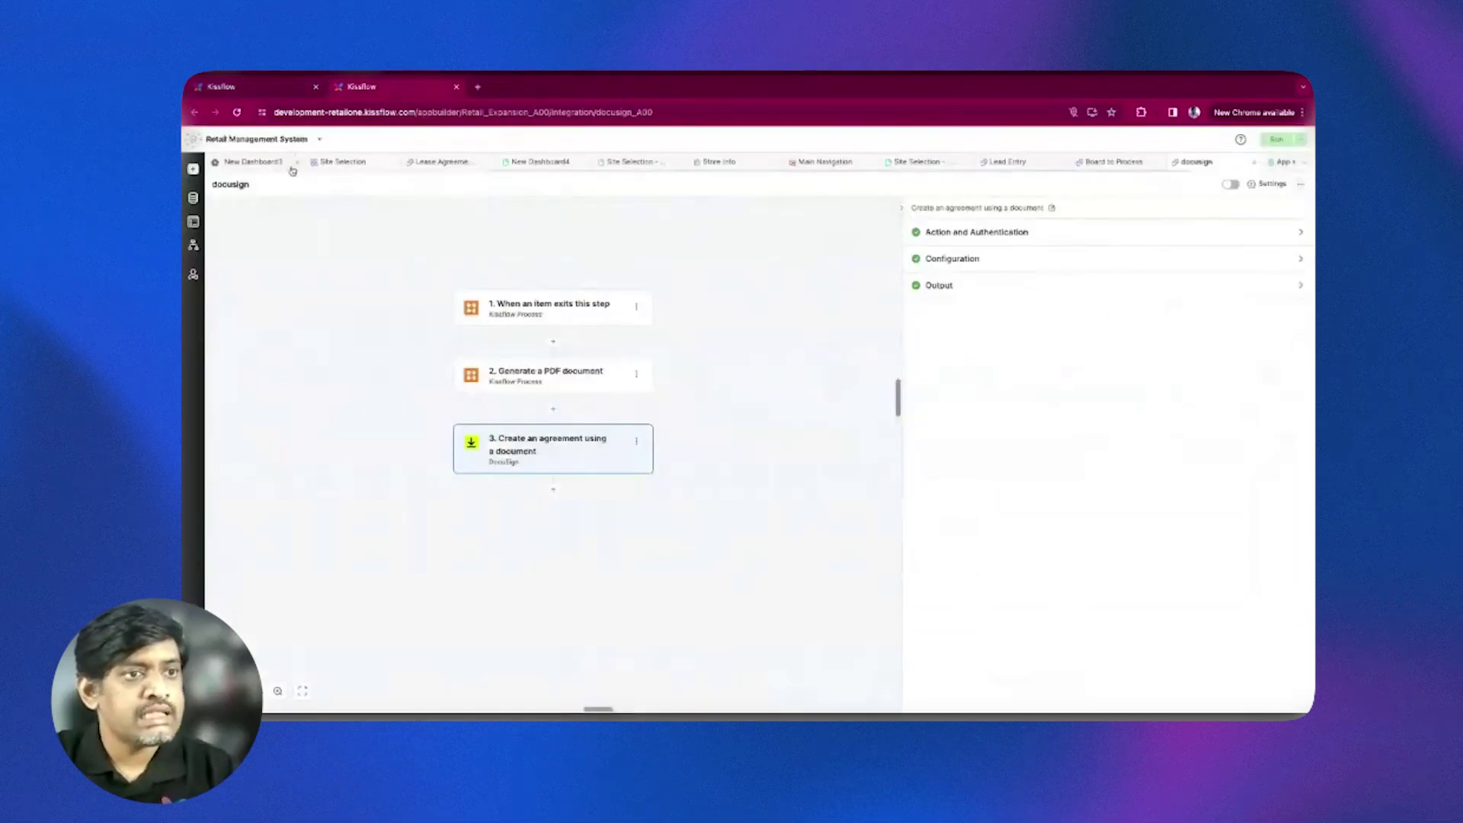
scroll(290, 163, "left", 5)
left_click(217, 162)
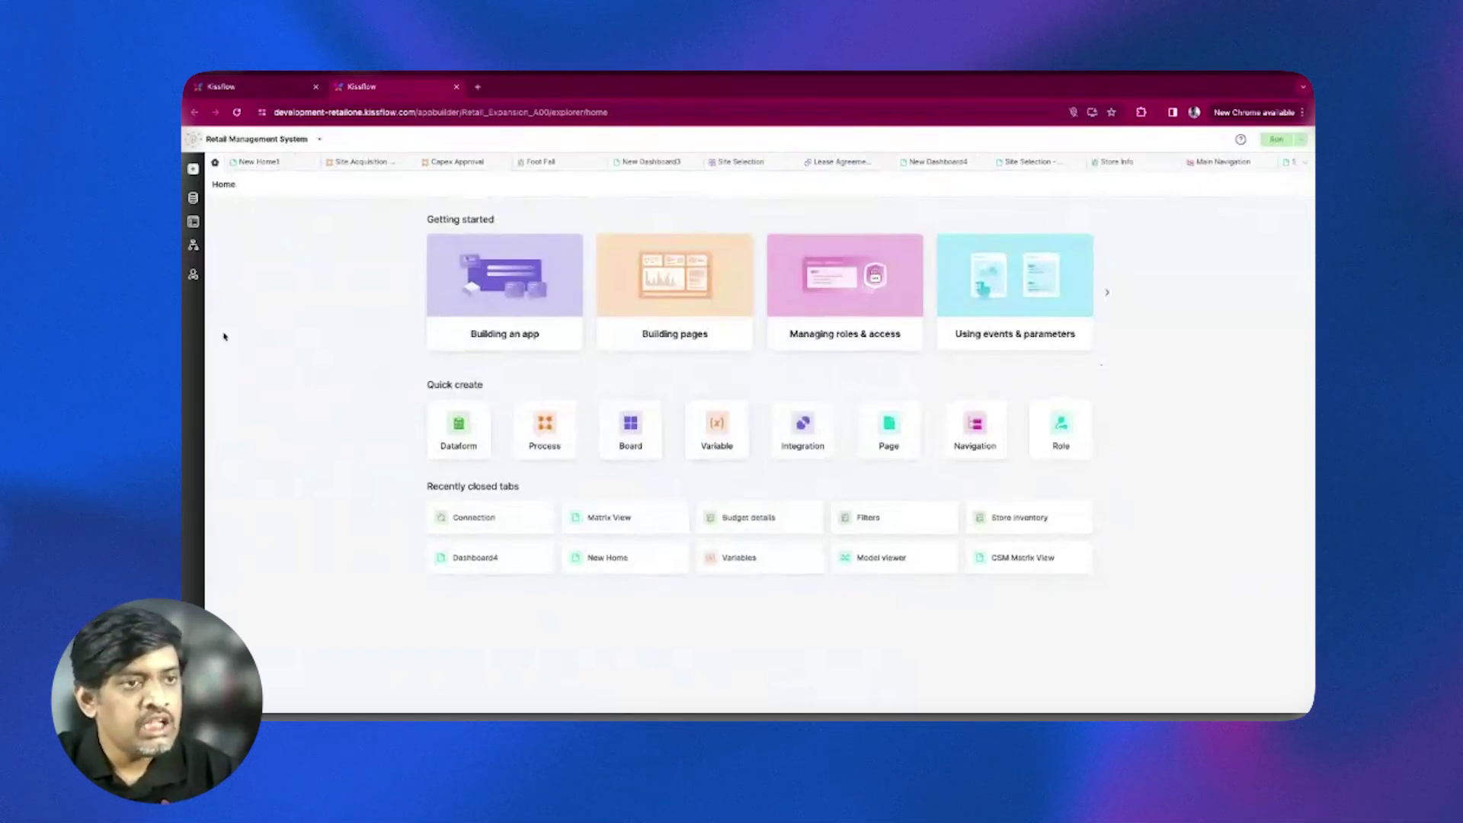
List the app's processes among its data components and open the Analytics reports.
left_click(193, 198)
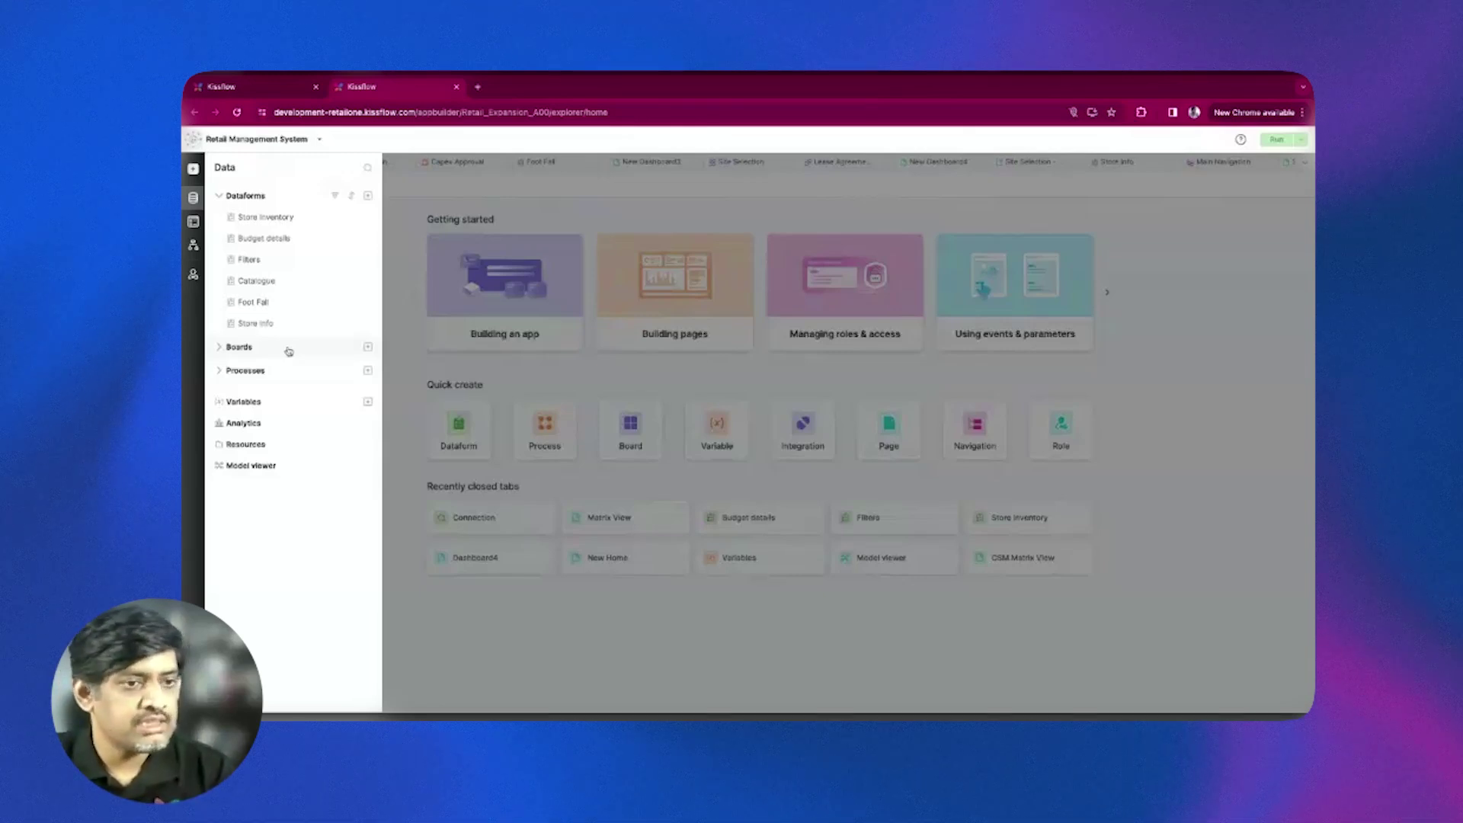
left_click(282, 380)
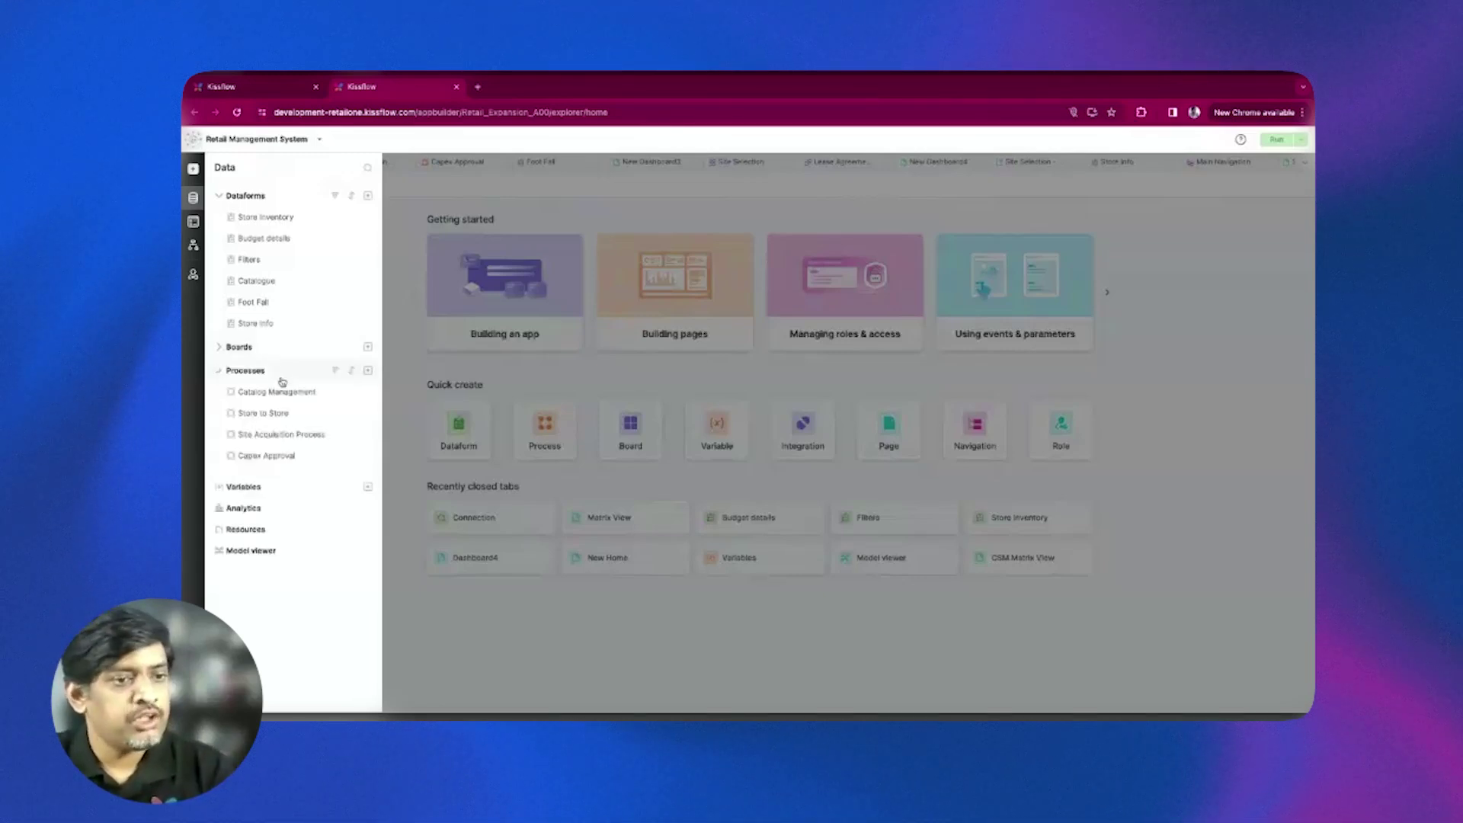
left_click(300, 508)
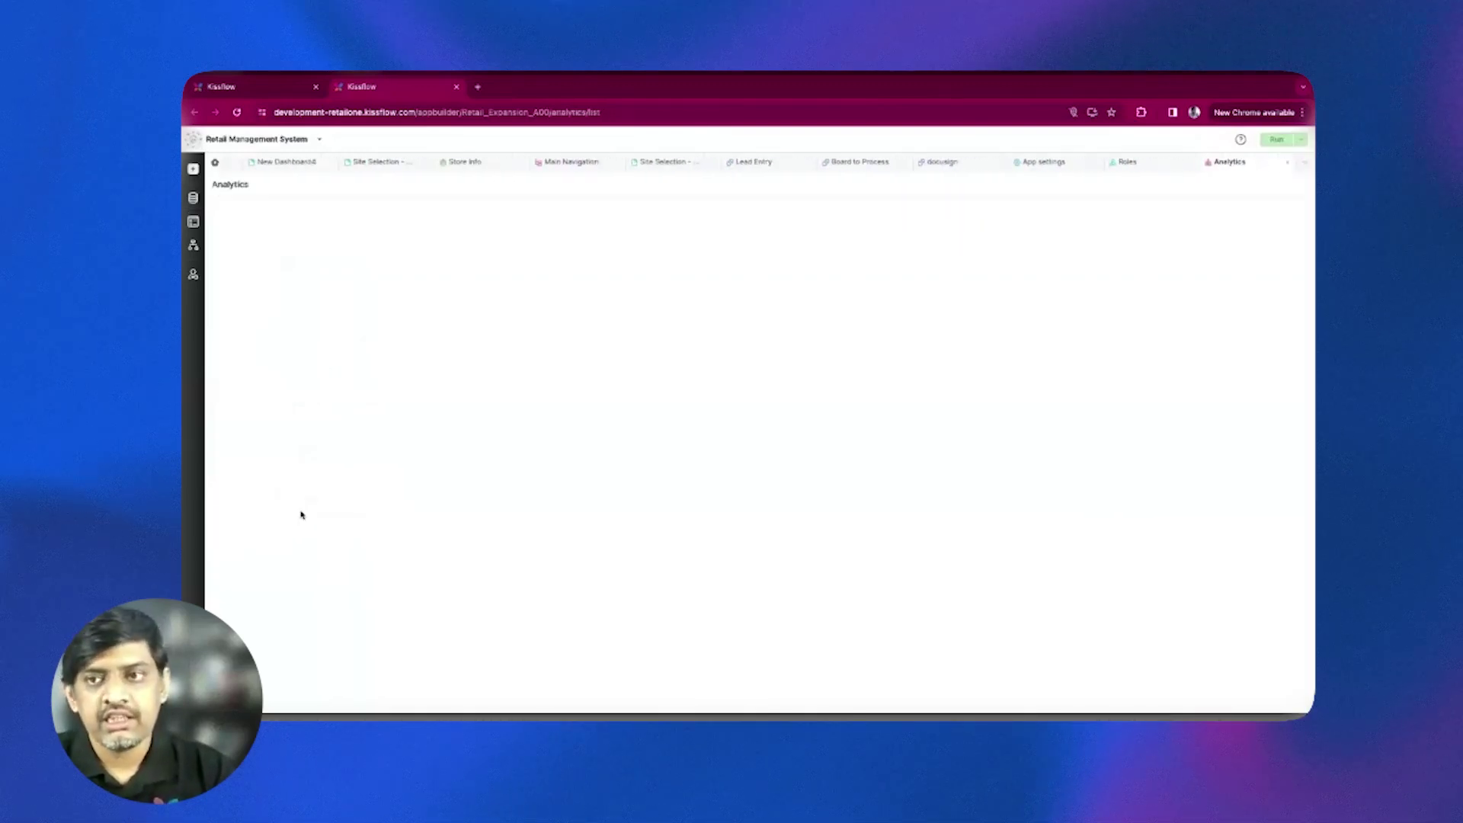
Look through the app's interface pages and navigations, and list its logic integrations.
left_click(194, 222)
scroll(265, 297, "up", 10)
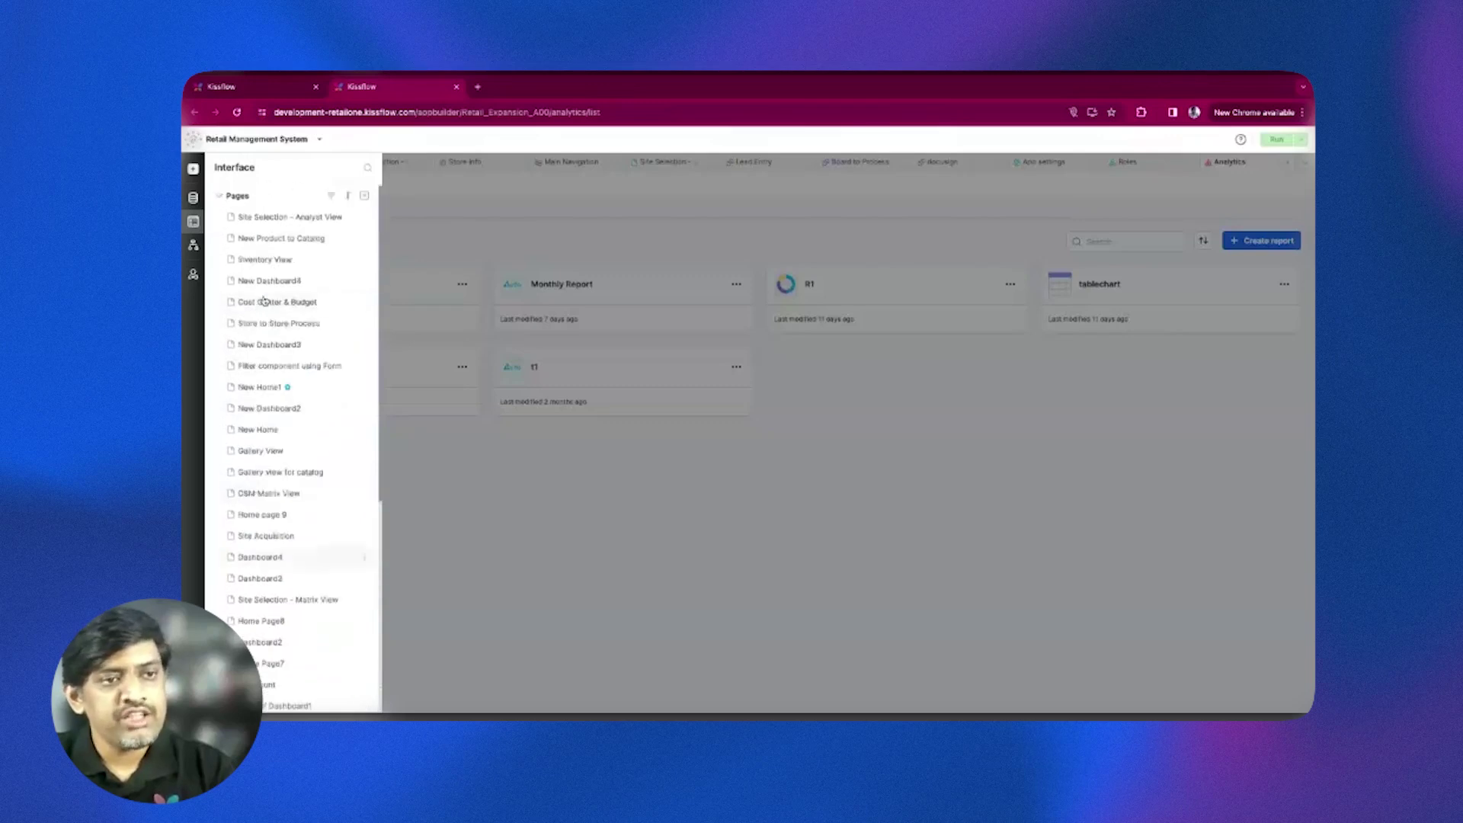
scroll(262, 302, "down", 10)
scroll(263, 302, "down", 2)
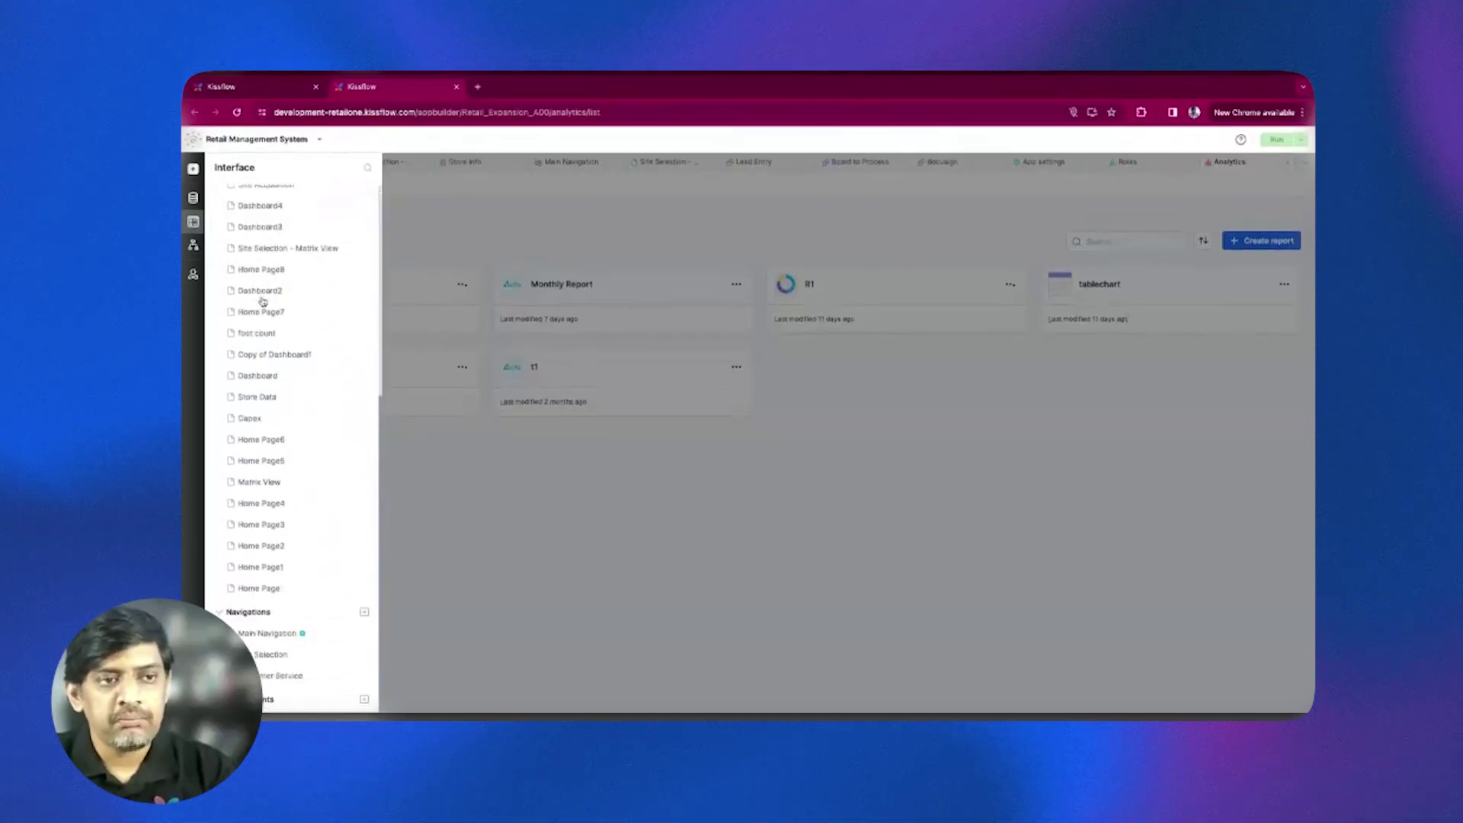
left_click(193, 245)
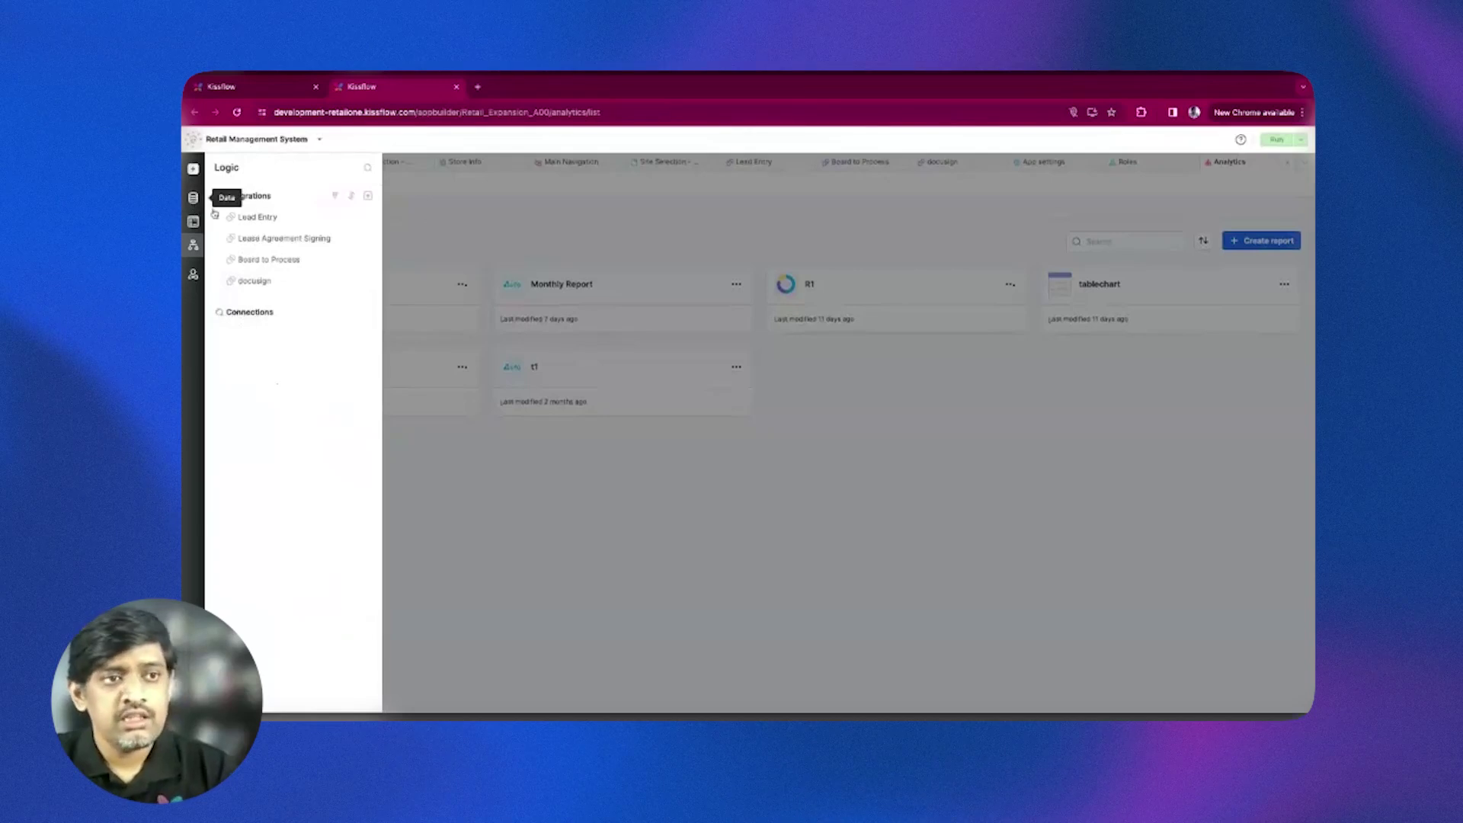
Open the Site Acquisition Process in the builder and examine its form sections from top to bottom.
left_click(194, 200)
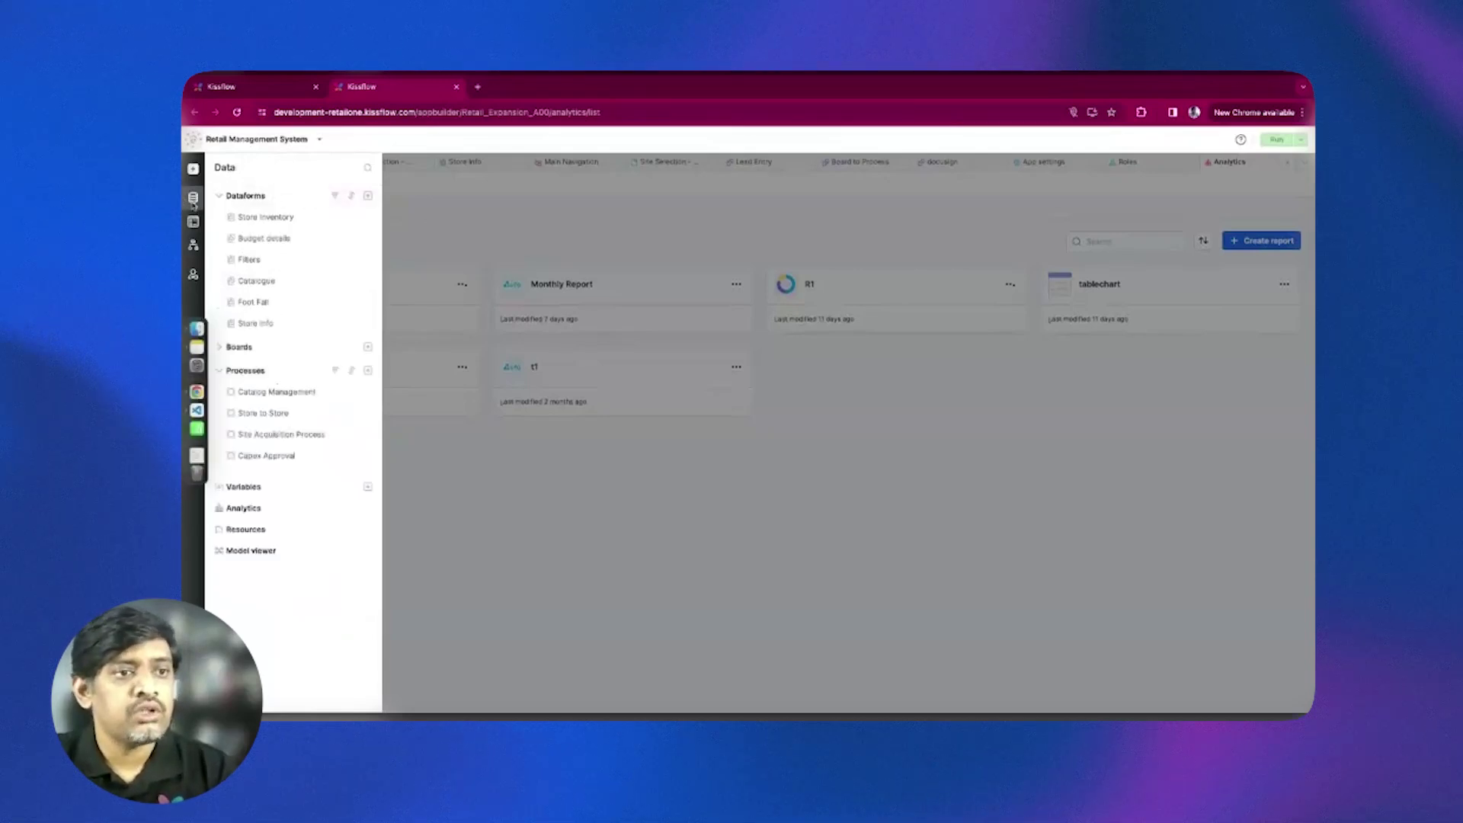
left_click(289, 435)
scroll(605, 464, "up", 15)
scroll(605, 465, "down", 15)
scroll(604, 464, "down", 3)
scroll(605, 455, "down", 3)
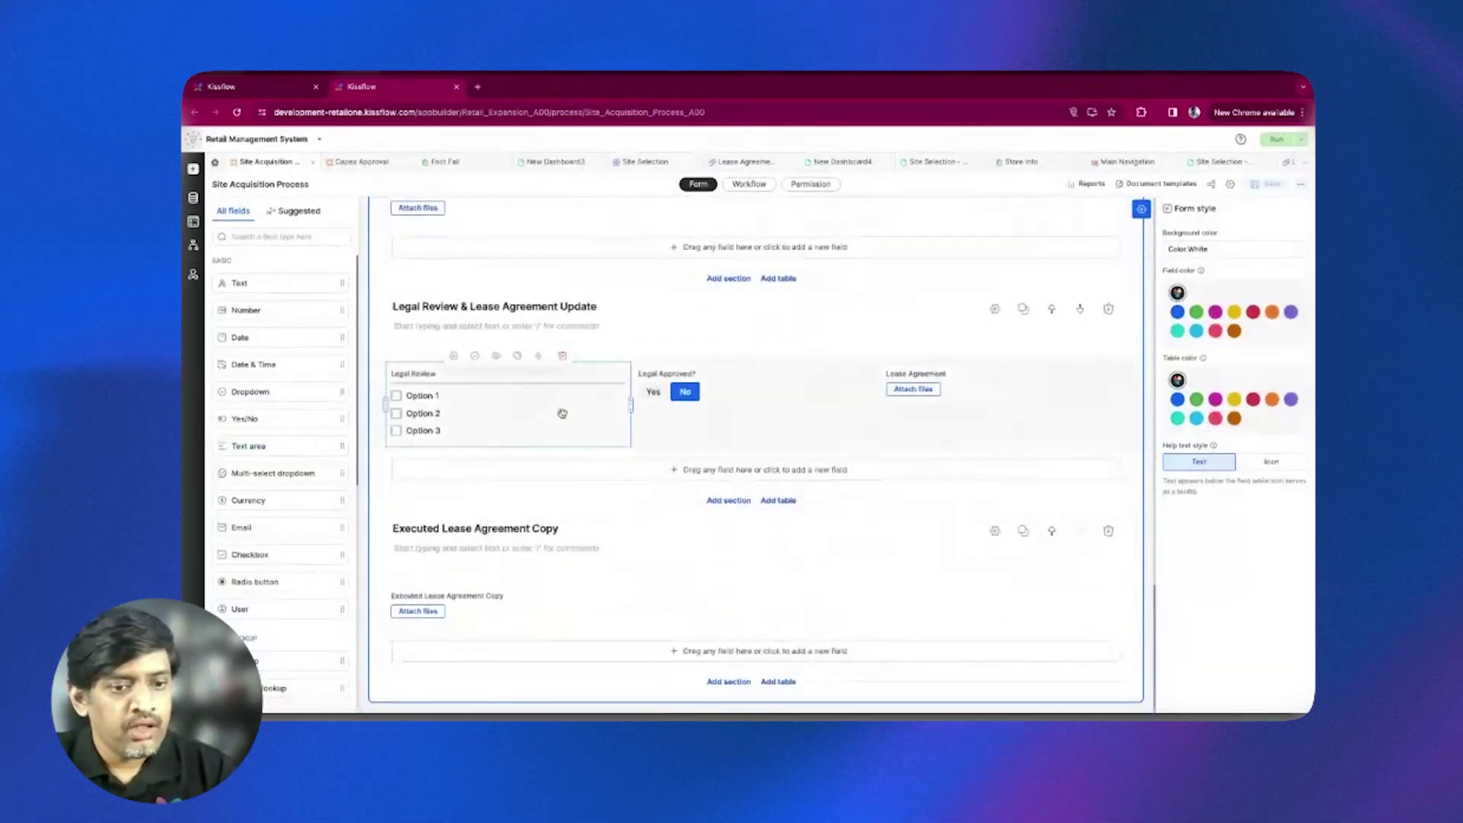
scroll(562, 413, "up", 10)
scroll(566, 432, "up", 10)
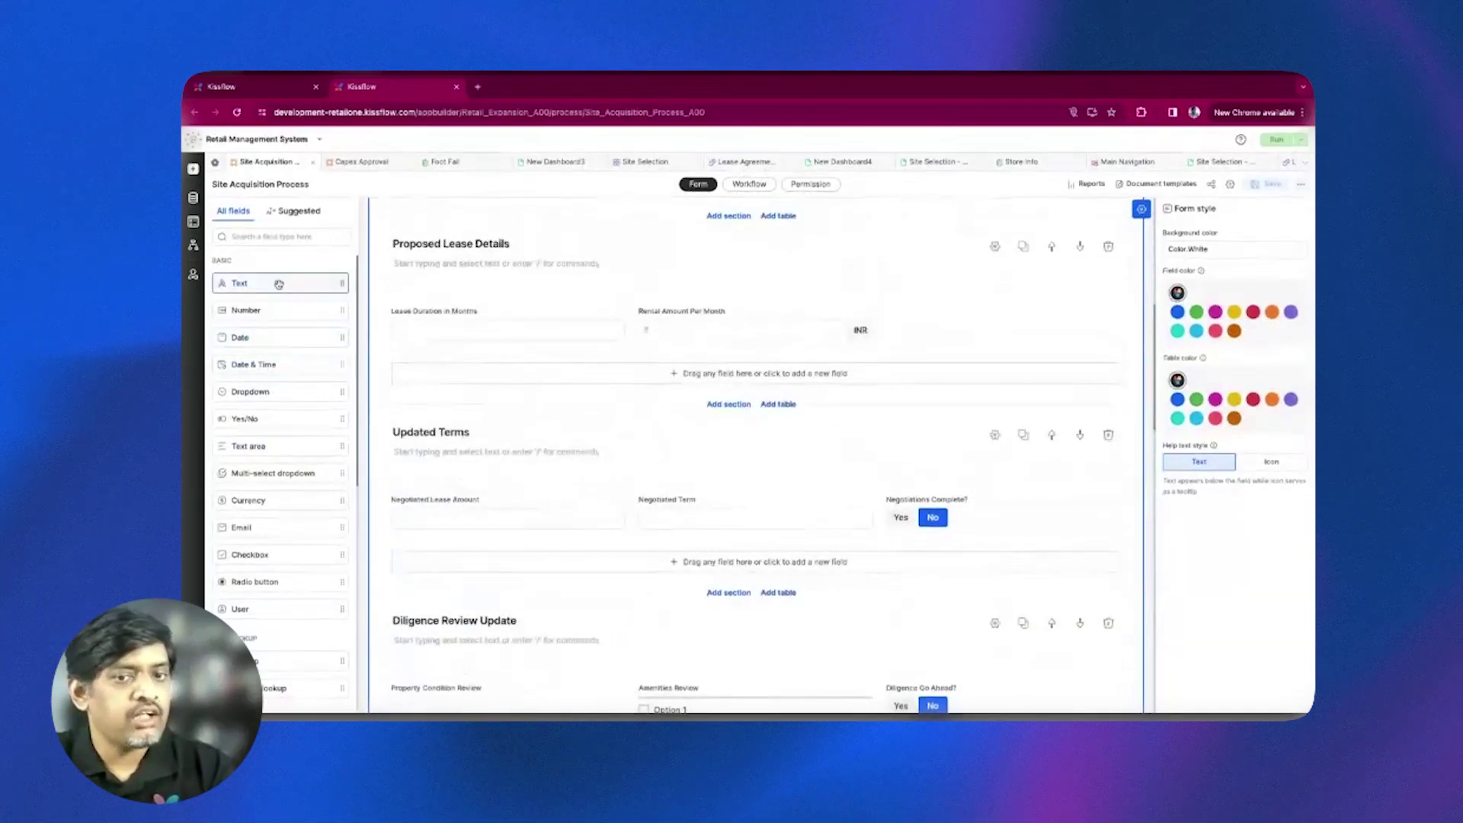
Add a text field named Company Contact beside Company Address in the Company Details section and save the form.
scroll(276, 503, "down", 2)
scroll(276, 505, "up", 2)
scroll(260, 471, "down", 8)
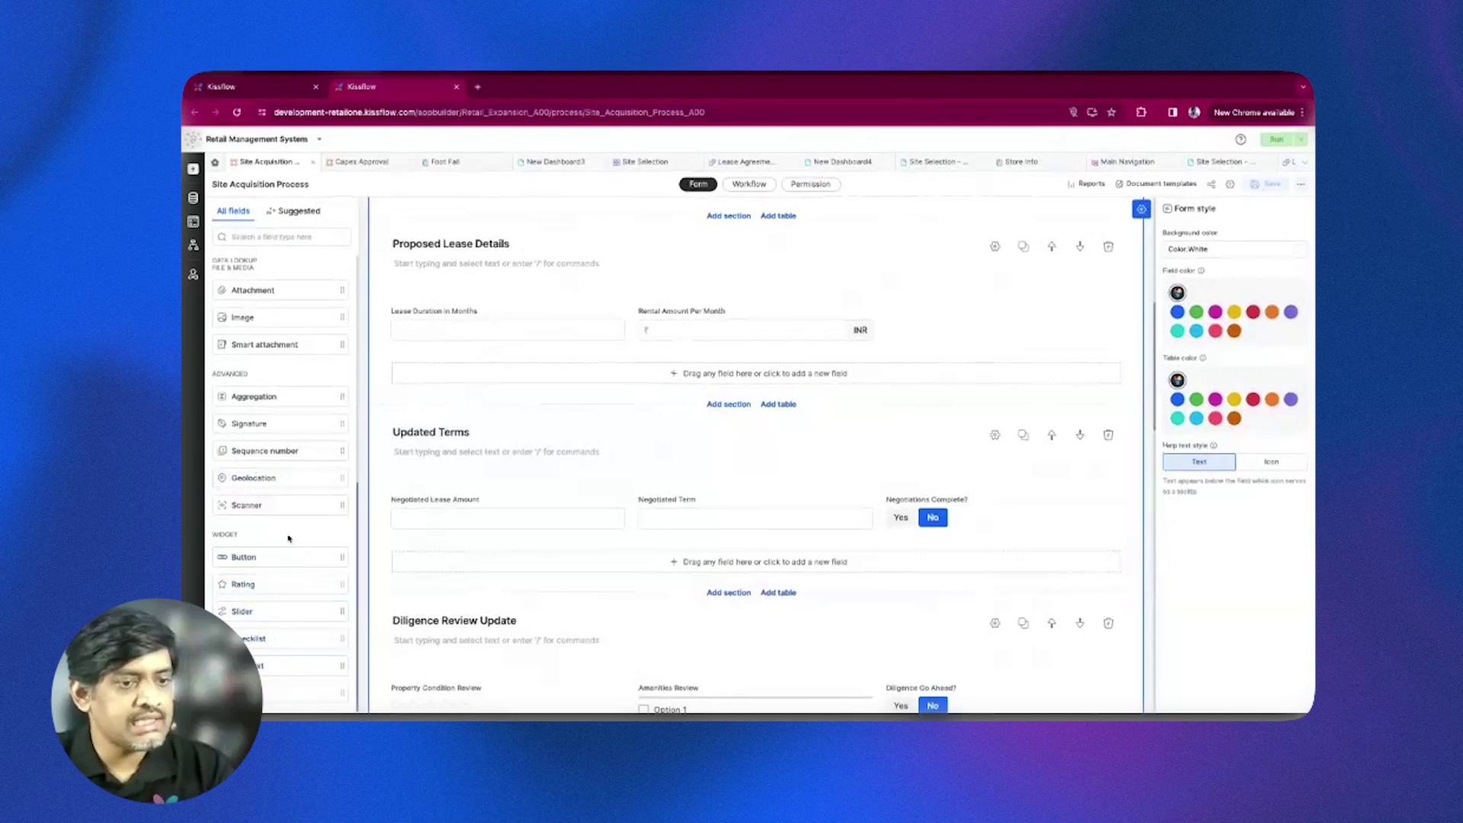
scroll(289, 533, "up", 8)
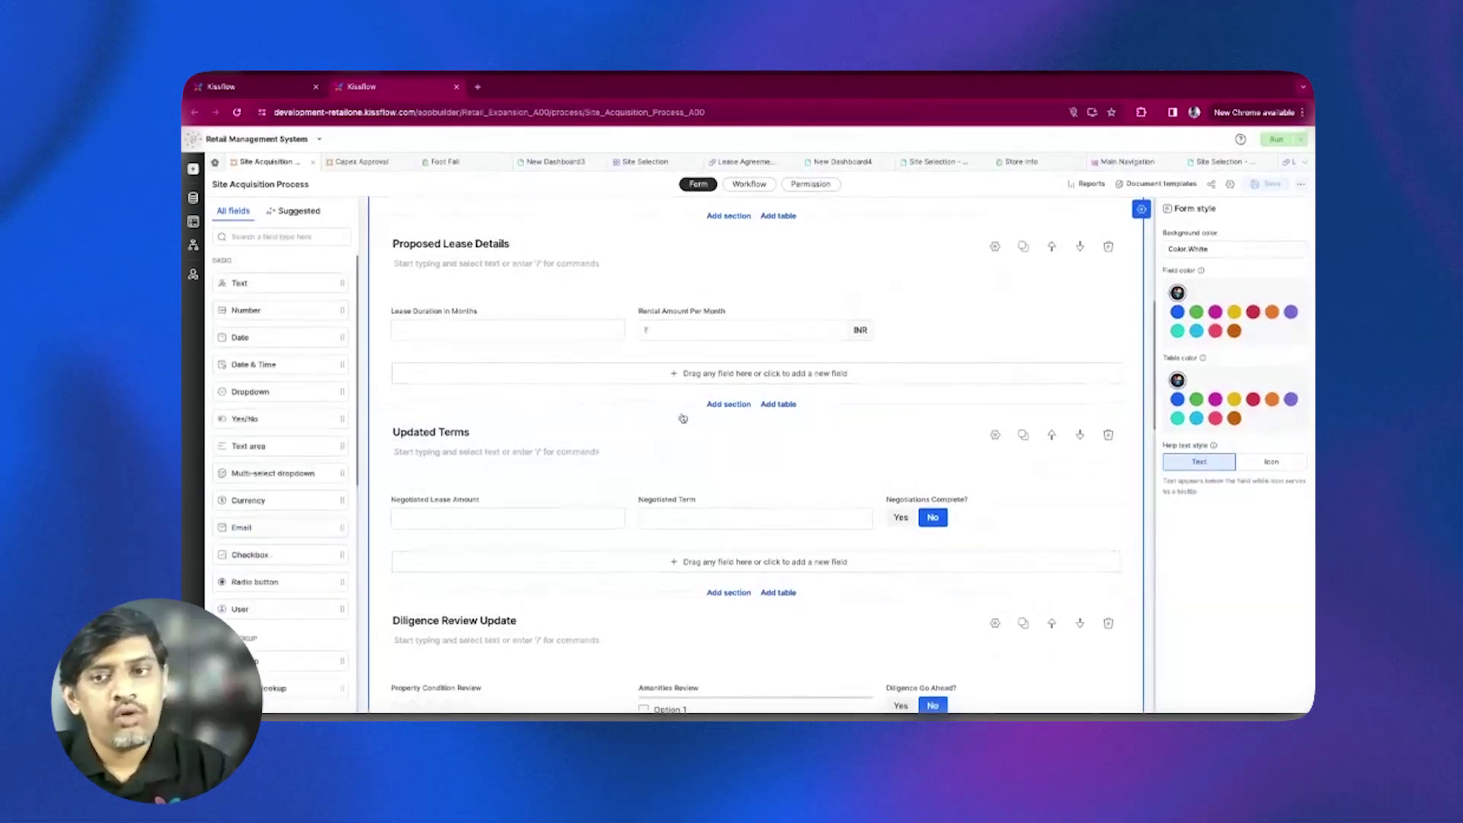
scroll(679, 418, "up", 5)
left_click_drag(263, 284, 895, 320)
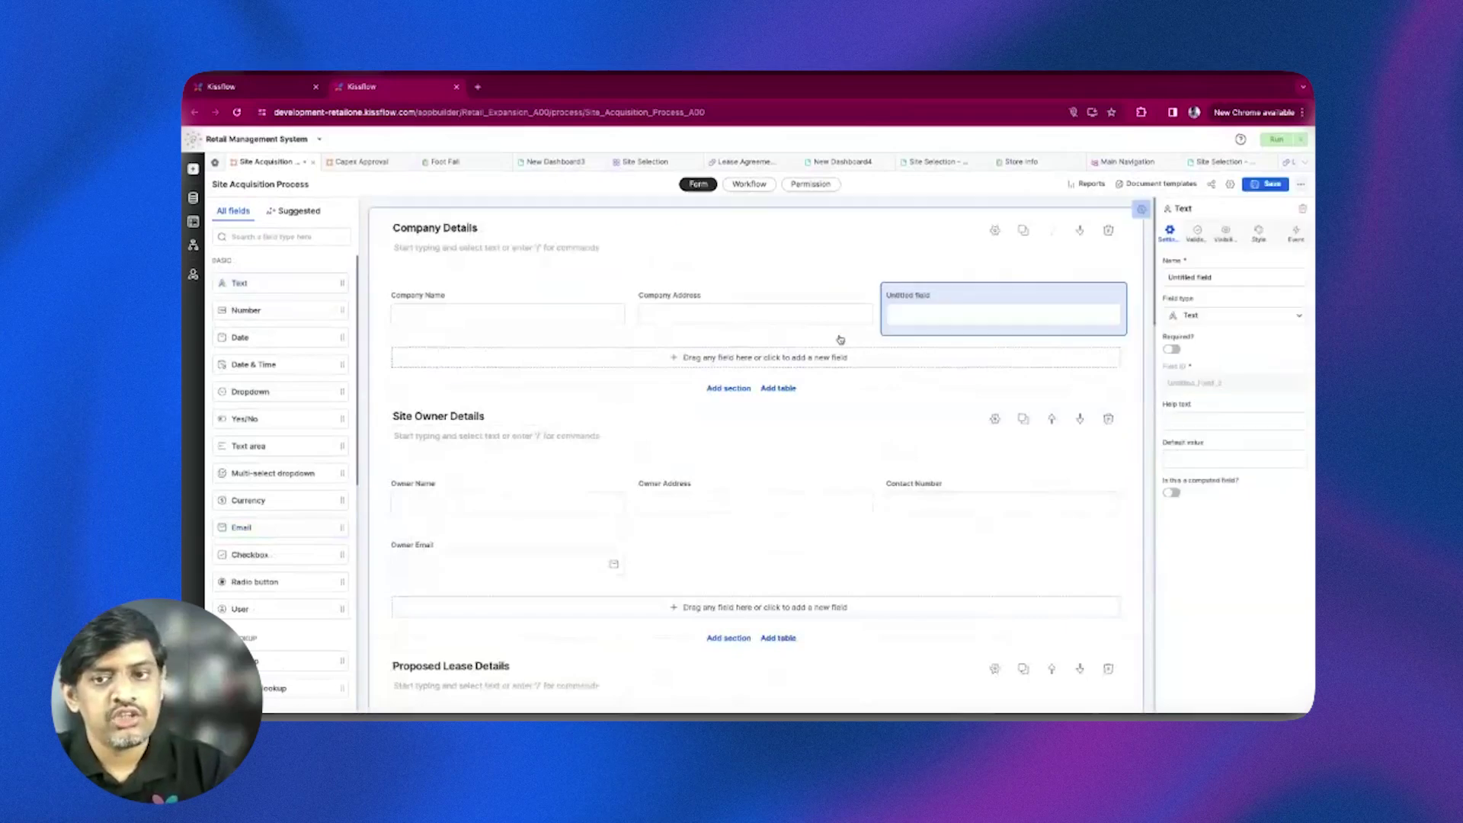
type("C")
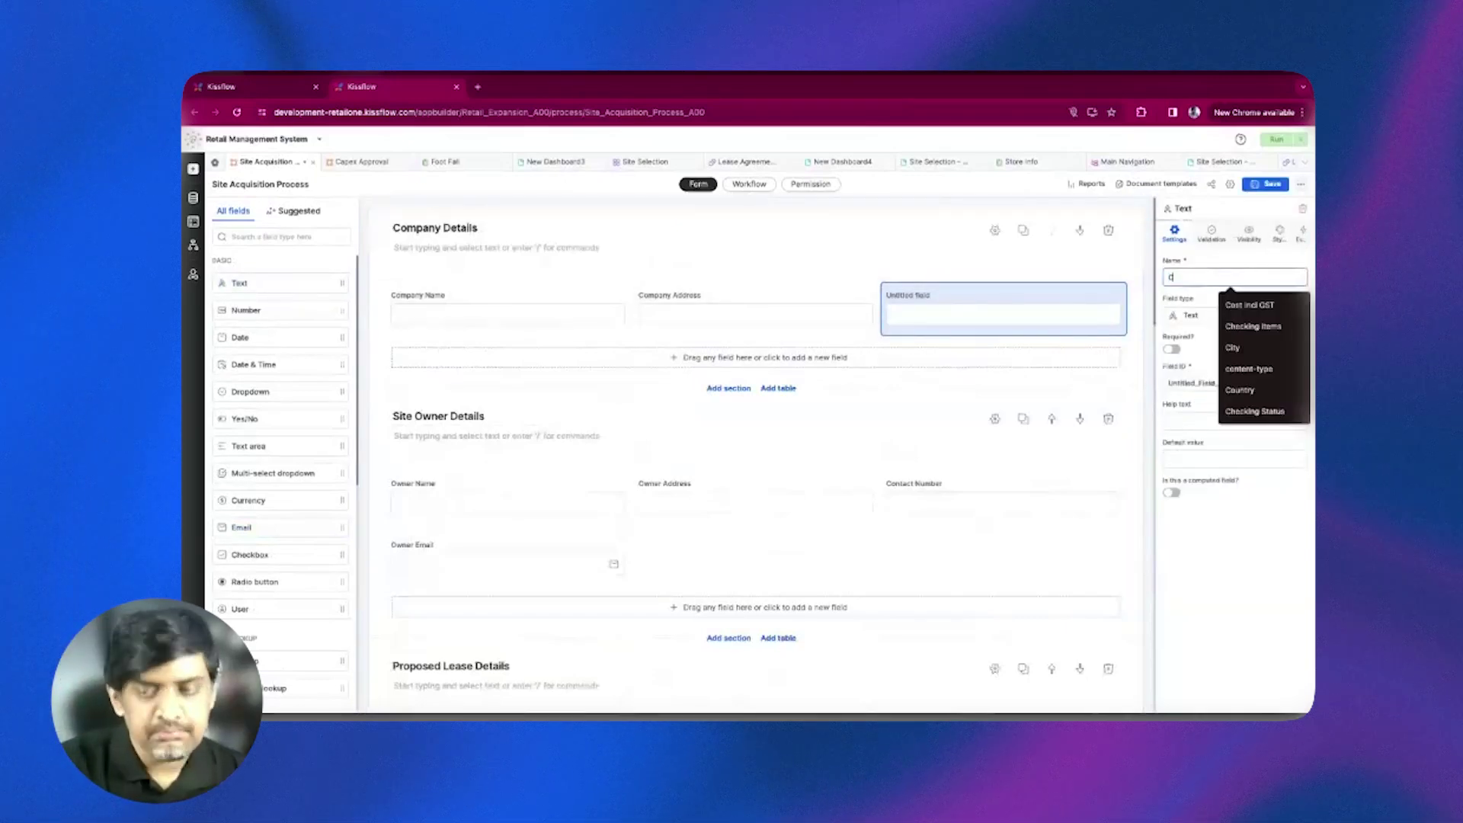
type("ompan")
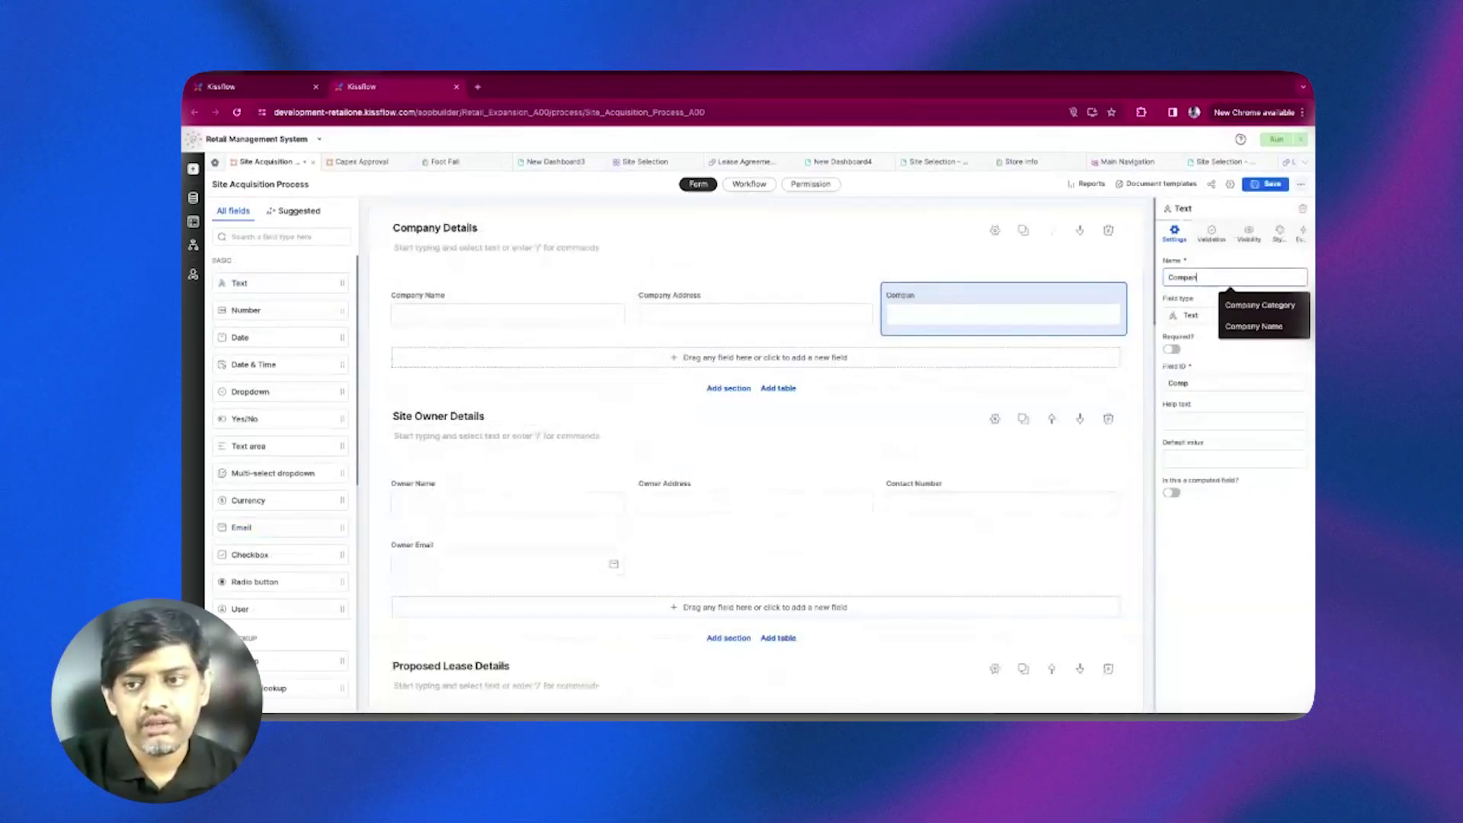
type("y Contact")
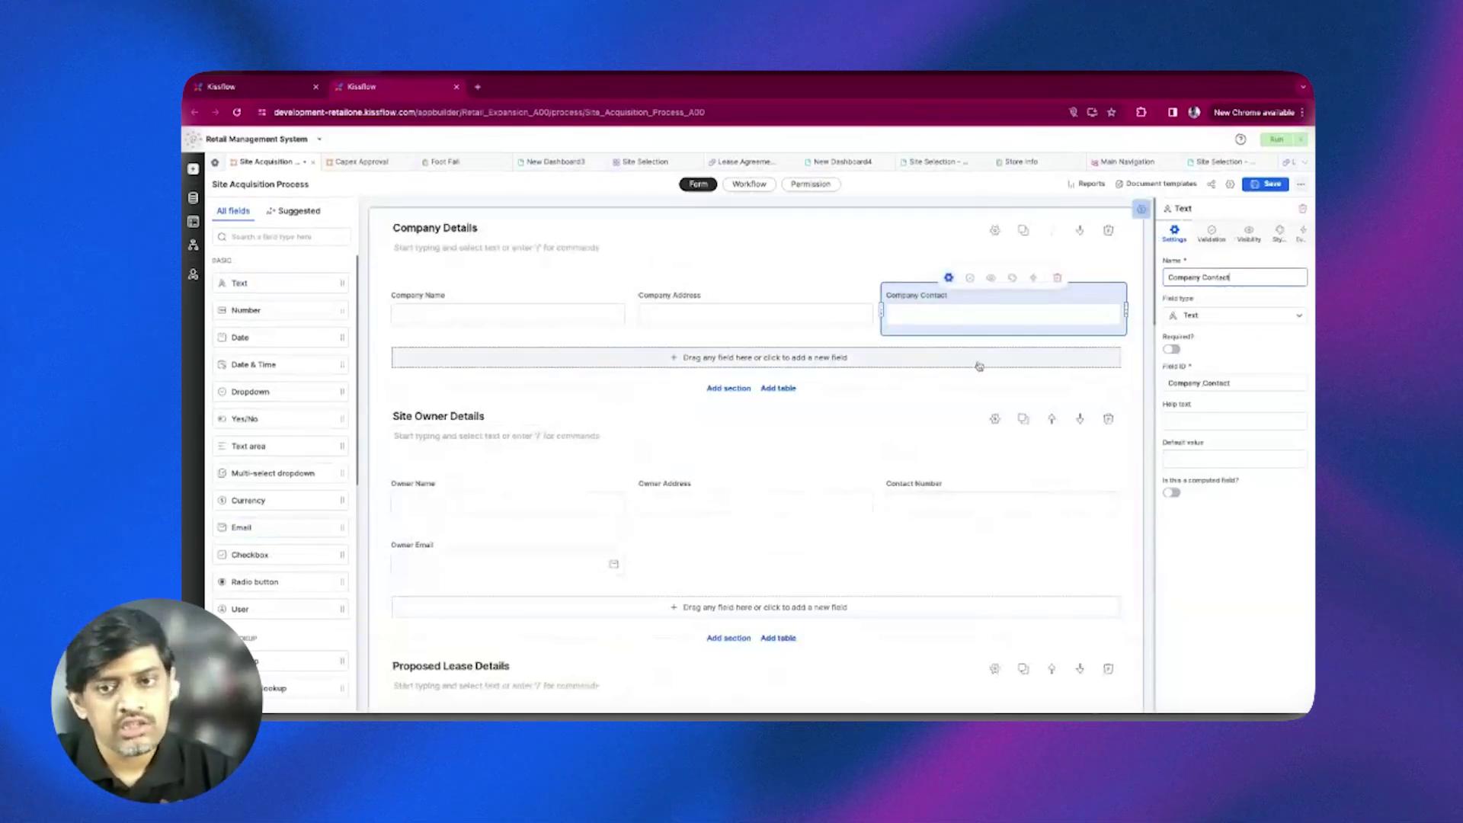
left_click(1268, 185)
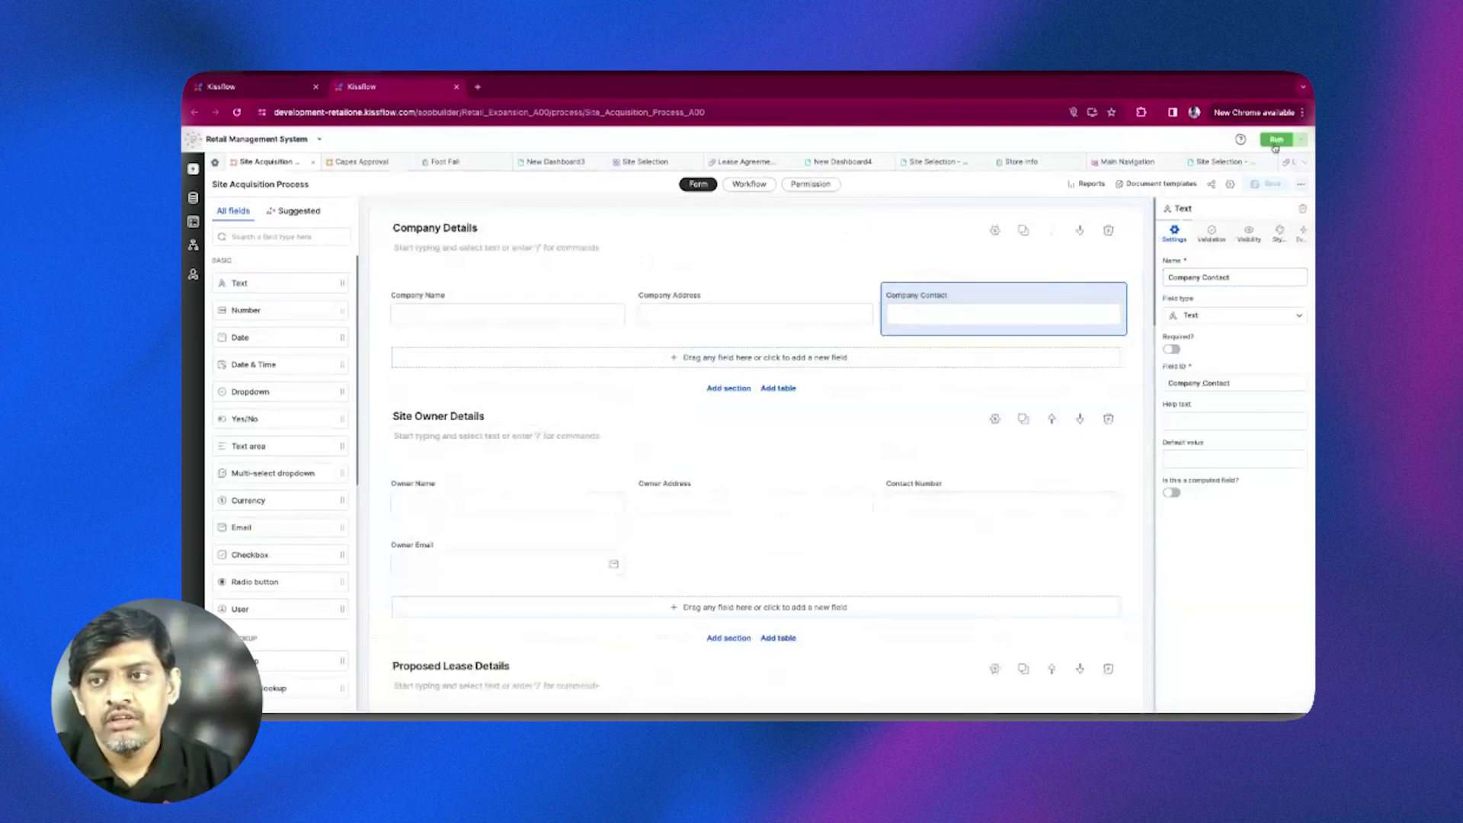
Switch to the running Retail Management System app, reload it and open the Site Acquisition page.
left_click(280, 91)
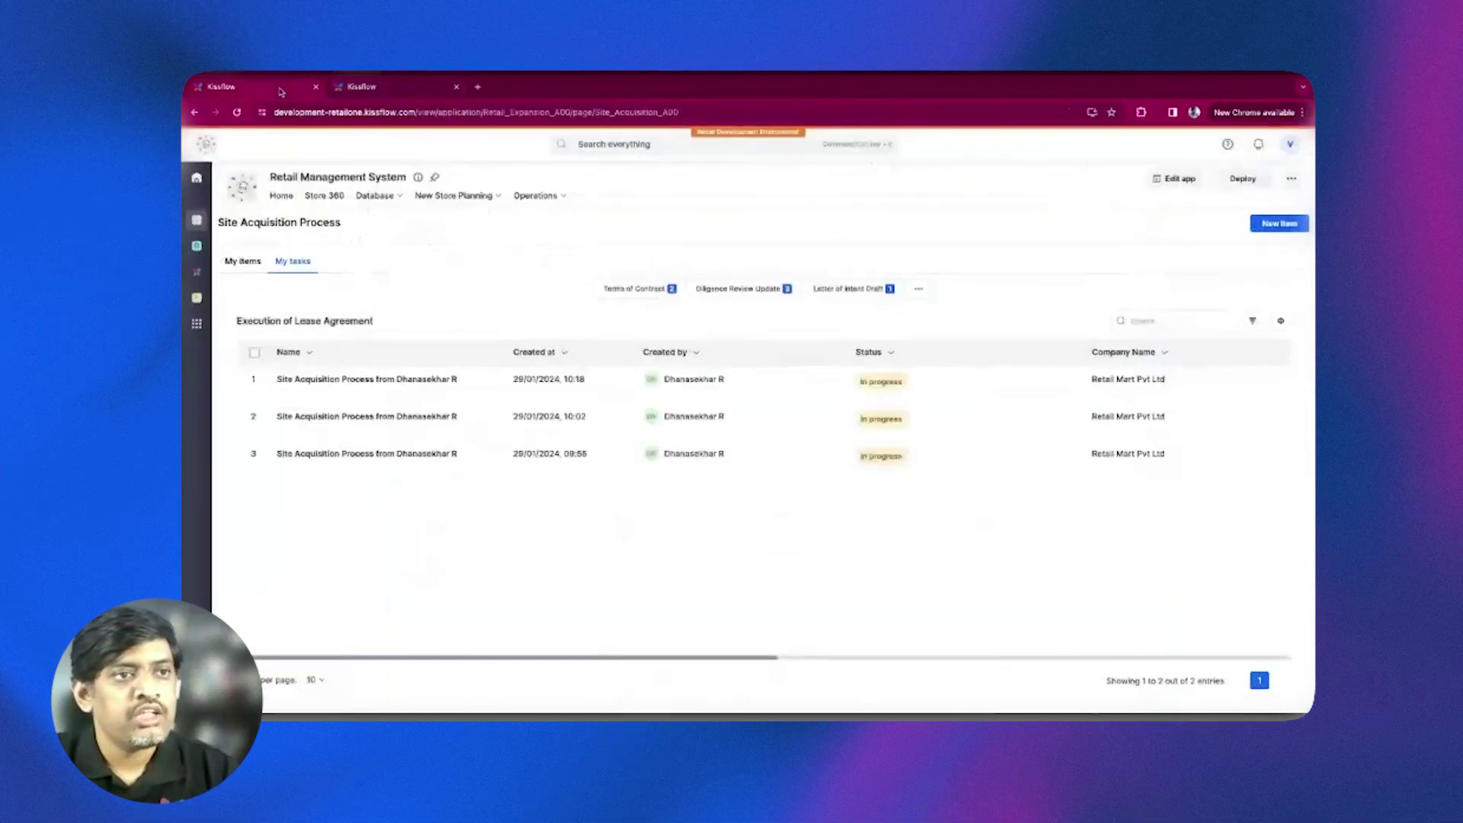
key("super+r")
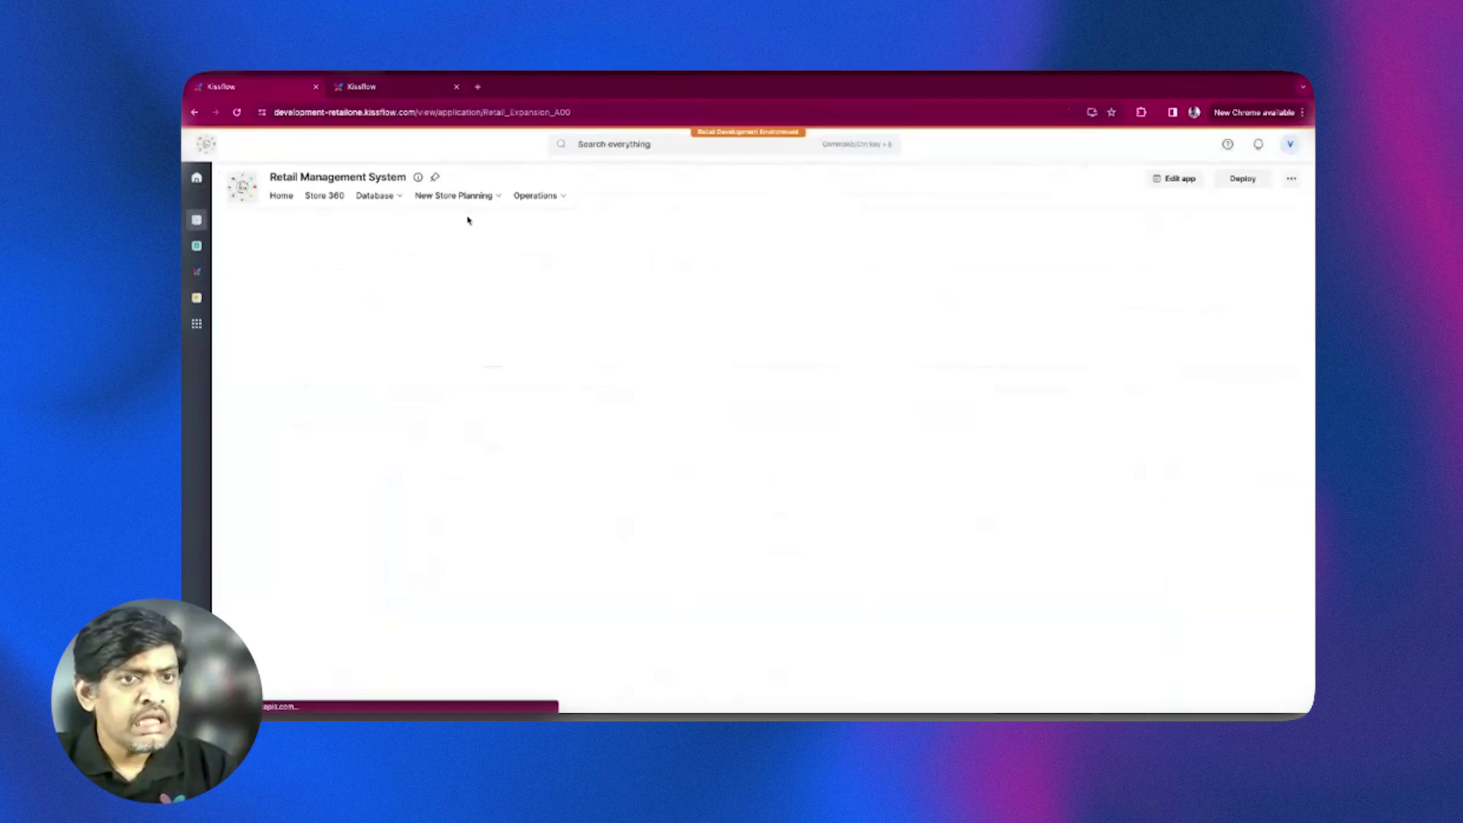
left_click(488, 199)
left_click(470, 258)
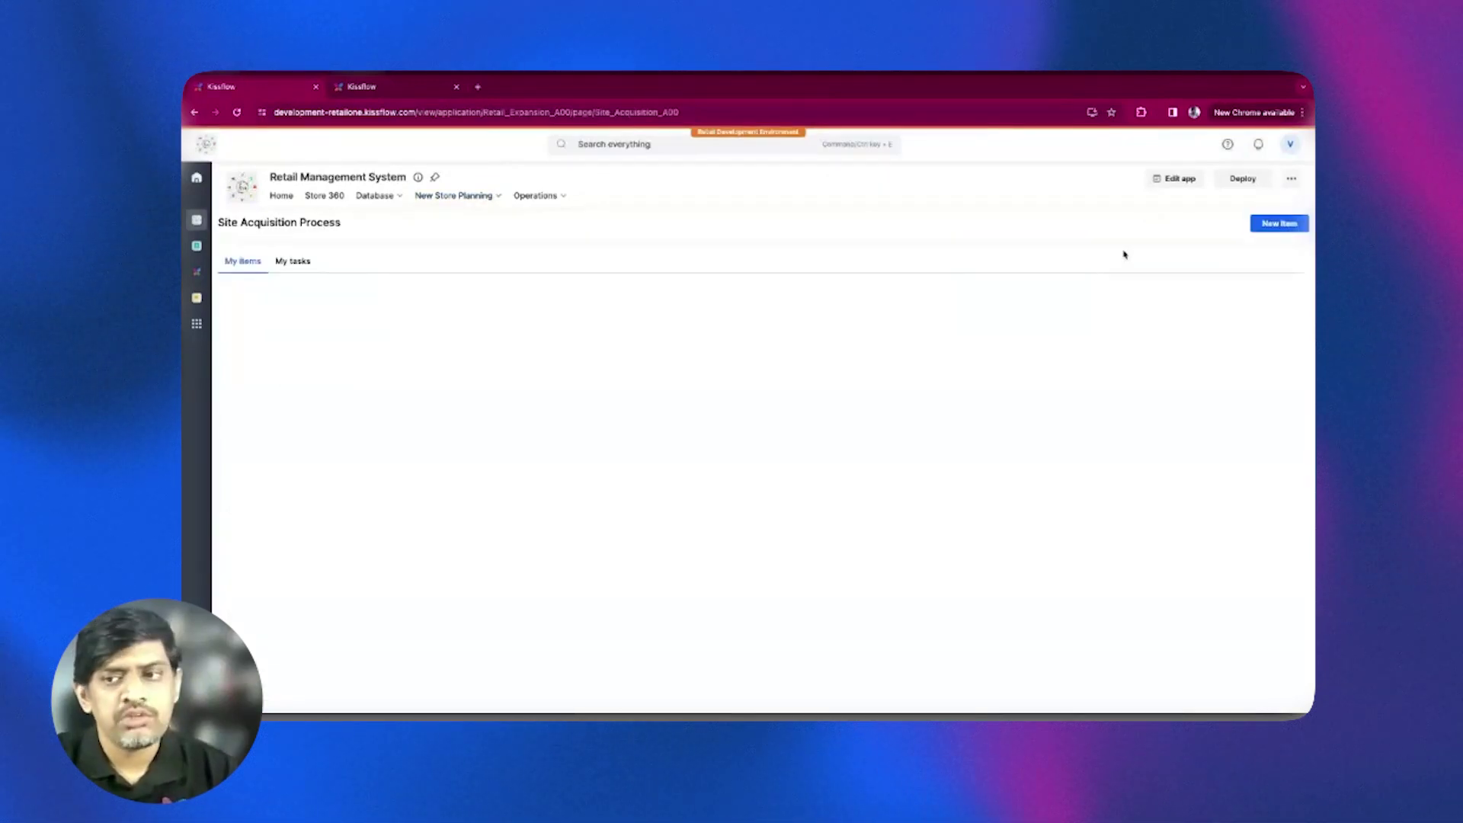
Open a new Site Acquisition item to check its Company Contact field, and close the form without submitting.
left_click(1281, 229)
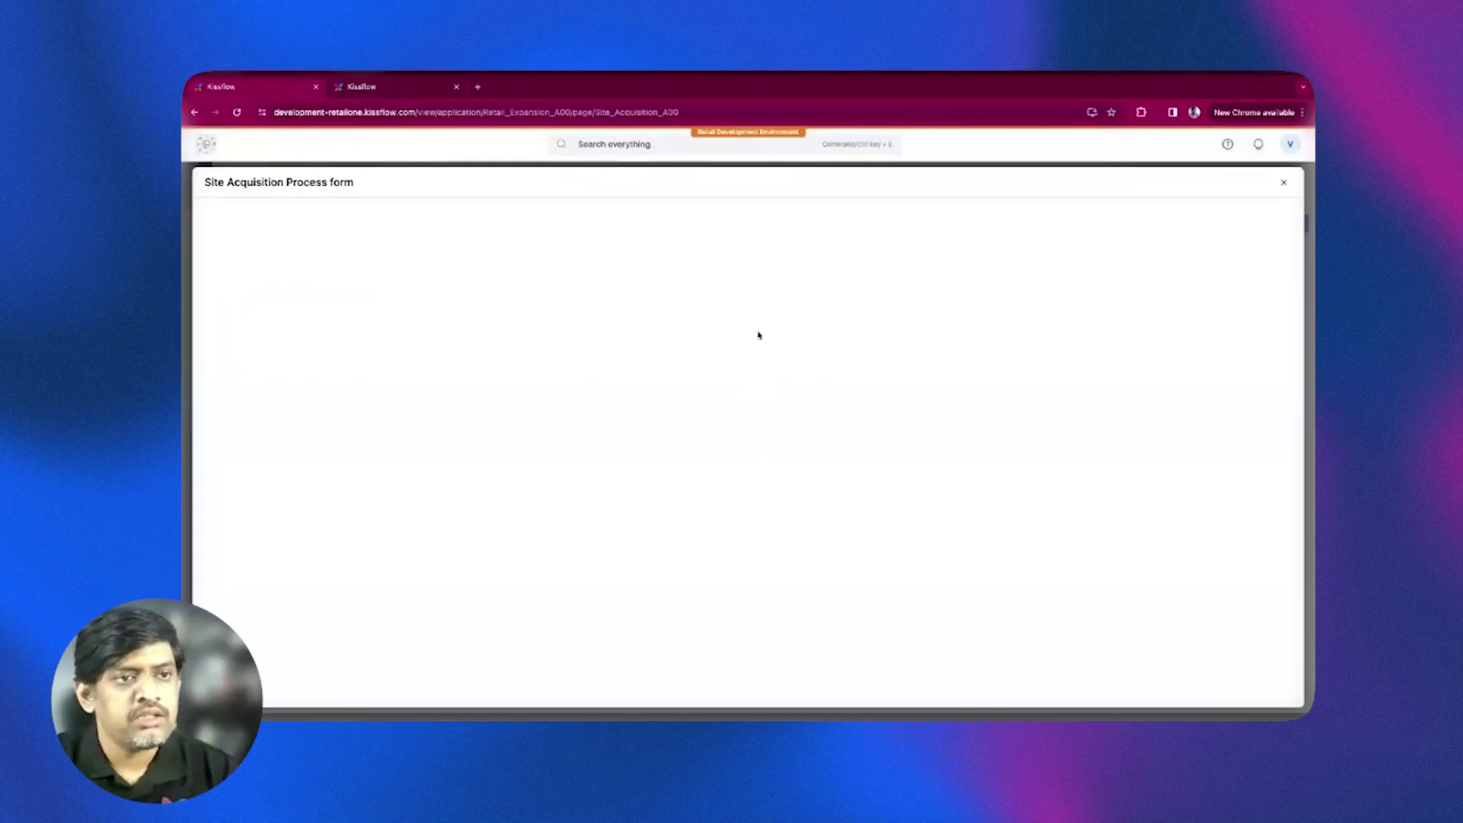
left_click_drag(979, 245, 898, 246)
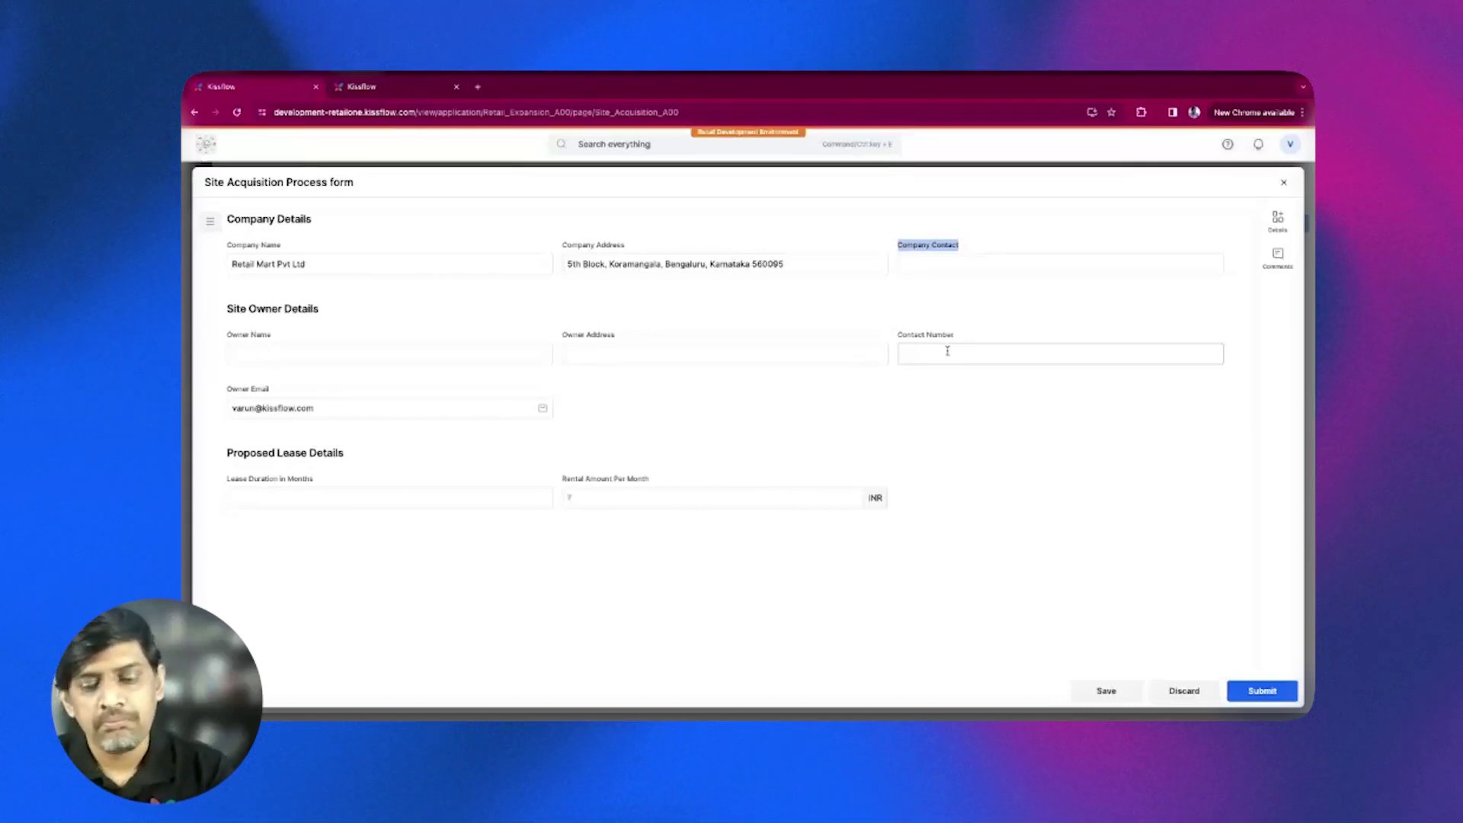
left_click(1284, 182)
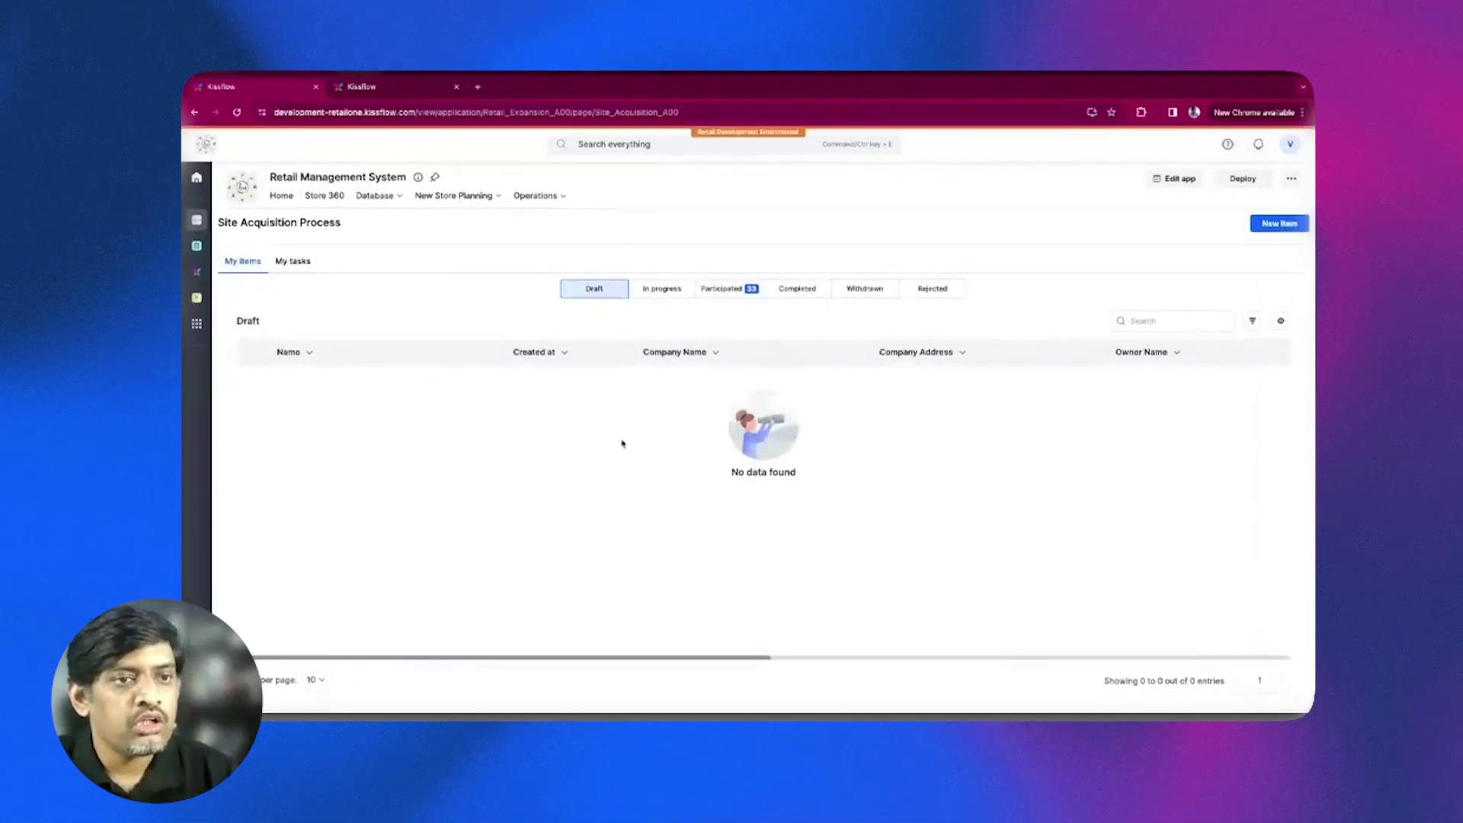
Show the pages grouped under New Store Planning.
left_click(495, 197)
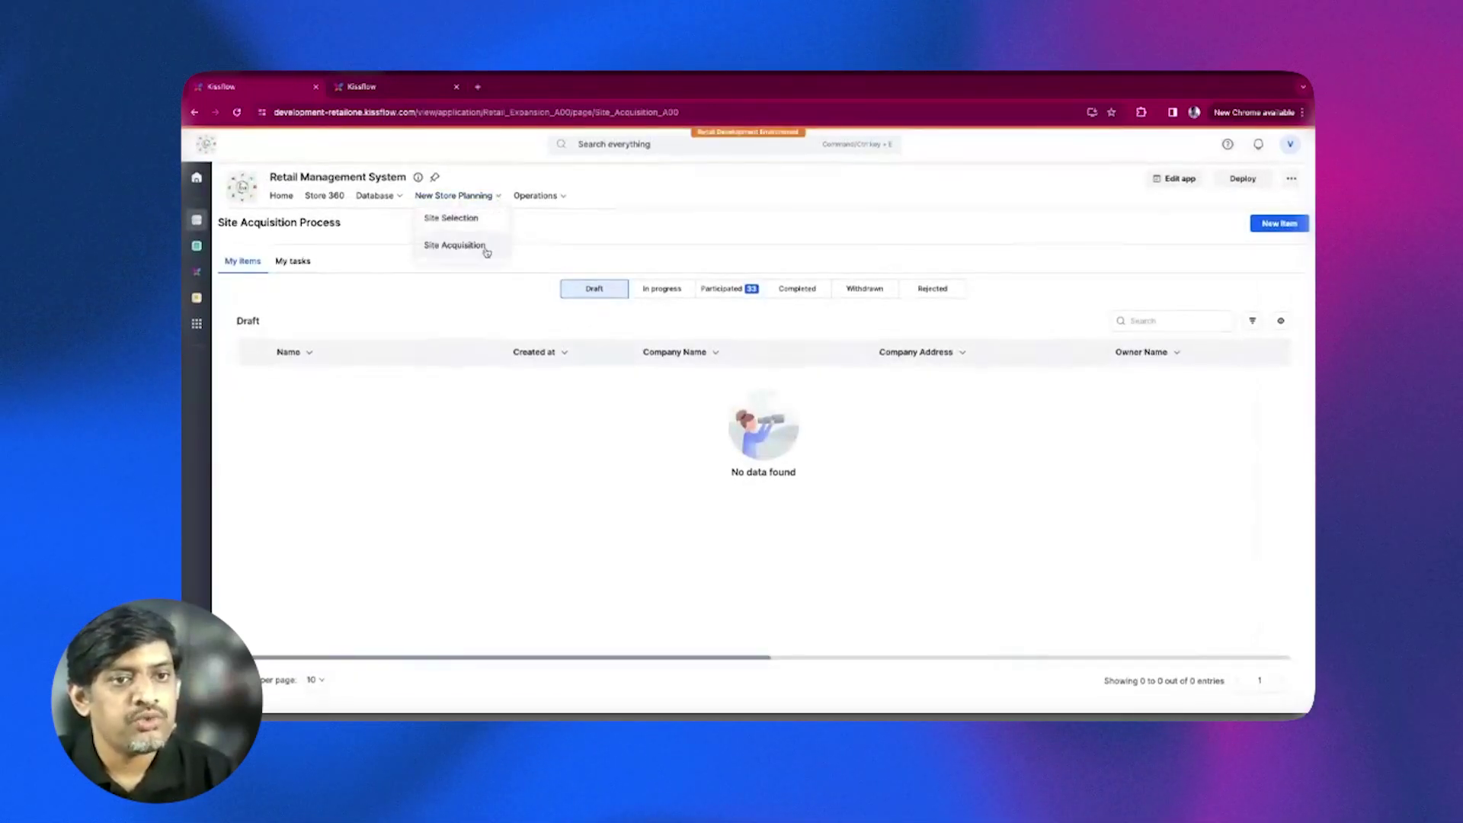